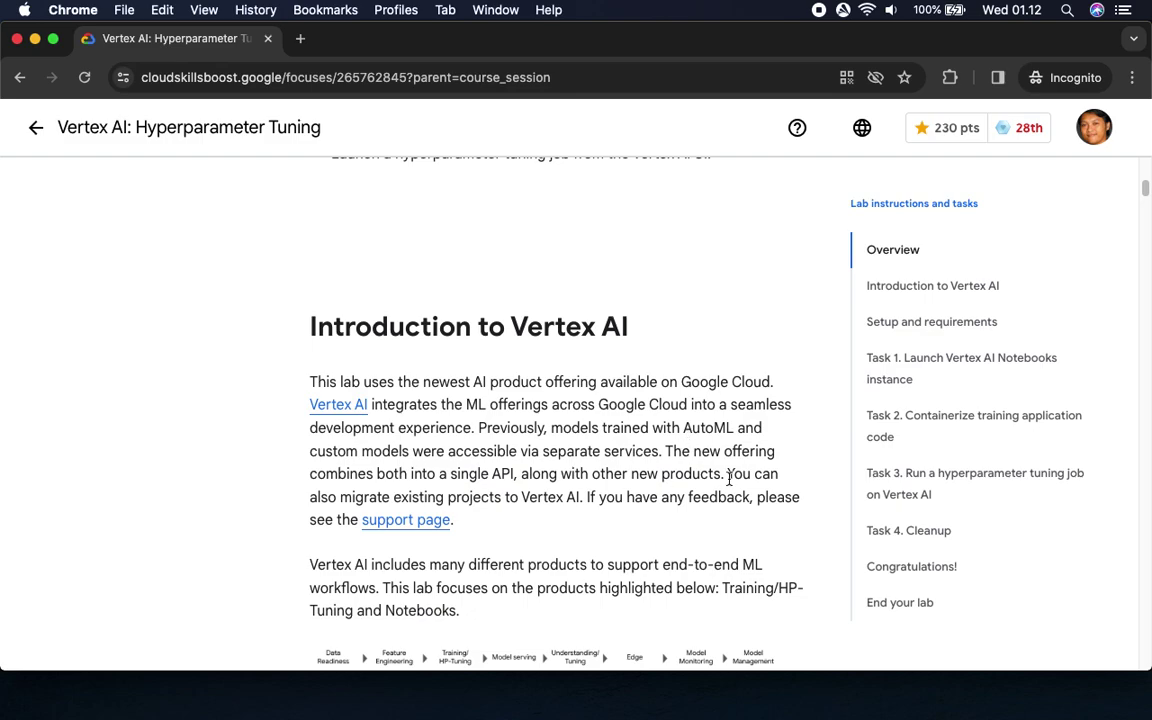
# Start the Vertex AI: Hyperparameter Tuning lab, launching it with 5 credits
pyautogui.moveTo(309, 200); pyautogui.dragTo(307, 366)
pyautogui.click(103, 224)
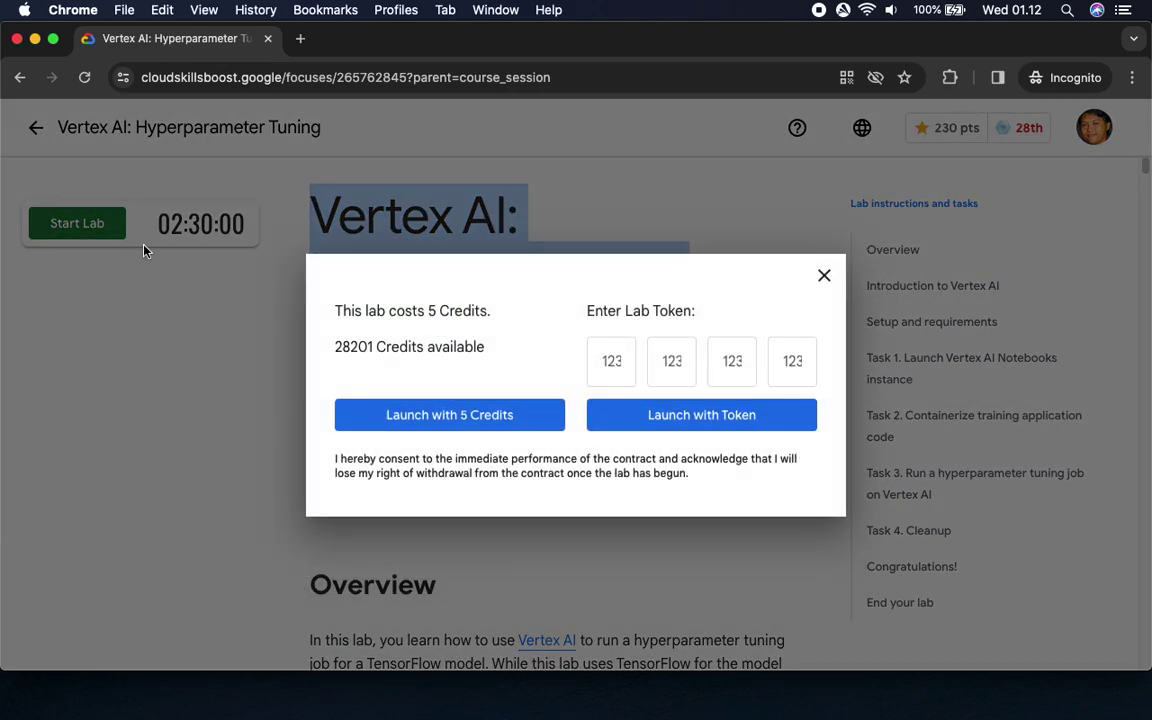
pyautogui.click(462, 422)
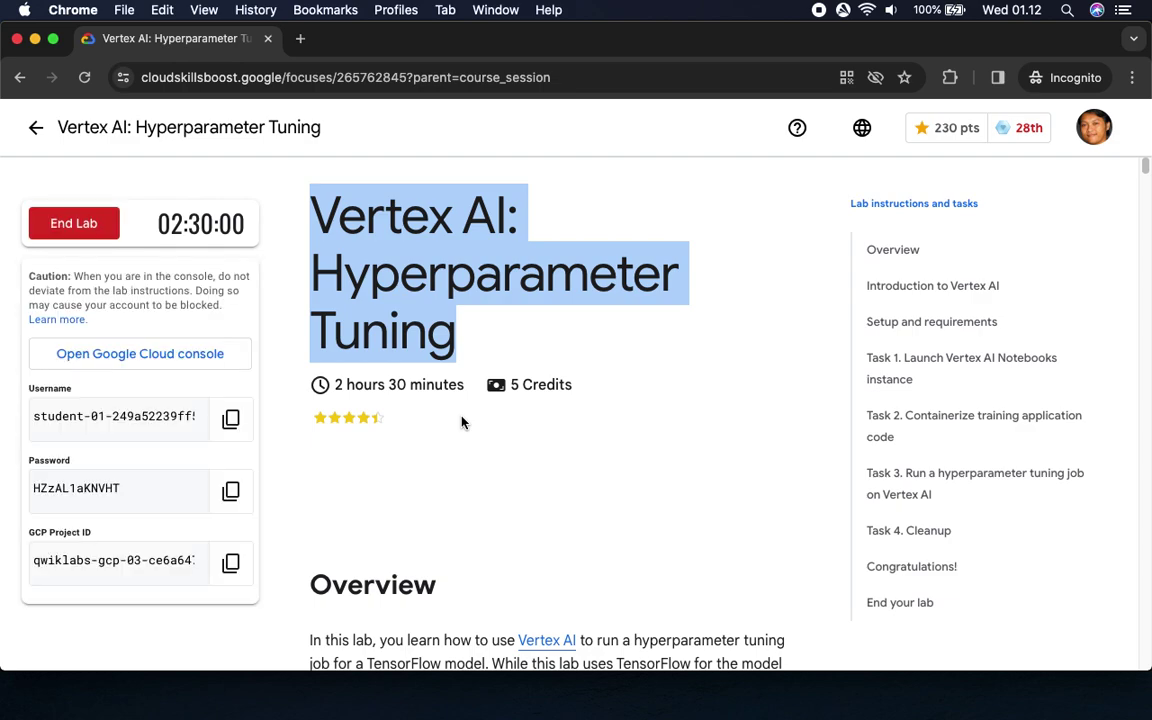
# Sign in to the Google Cloud console with the prefilled lab username and copied account password, and agree to the Terms of Service
pyautogui.click(230, 491)
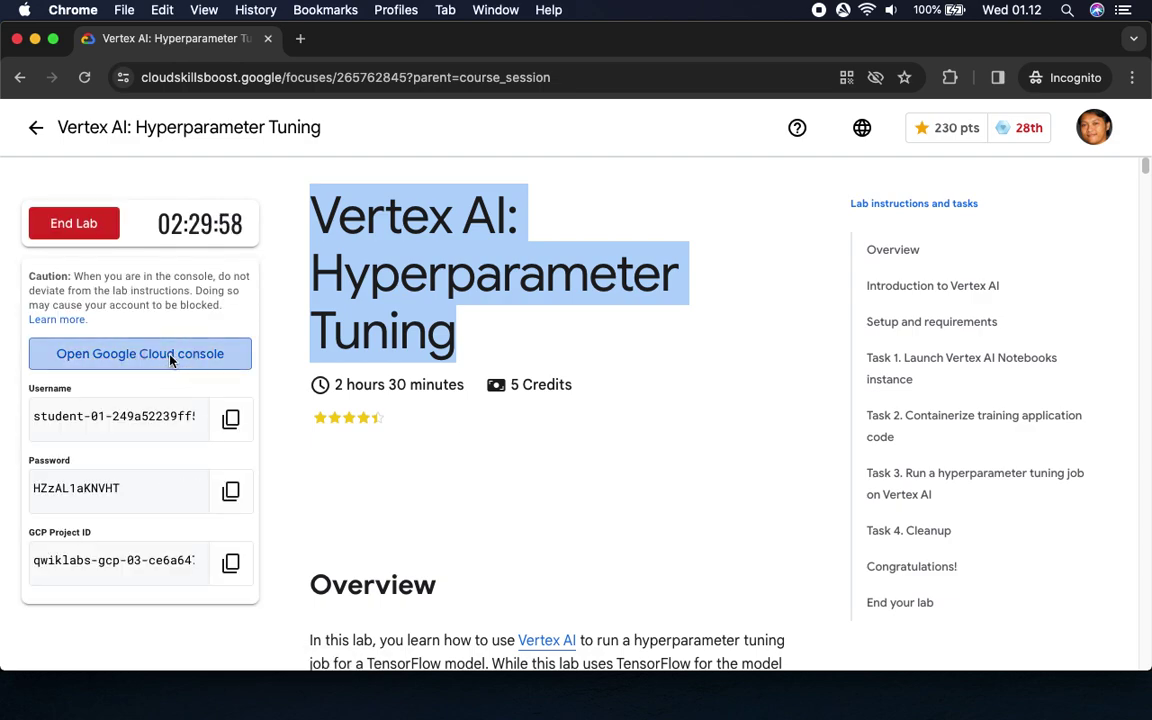
pyautogui.click(165, 355)
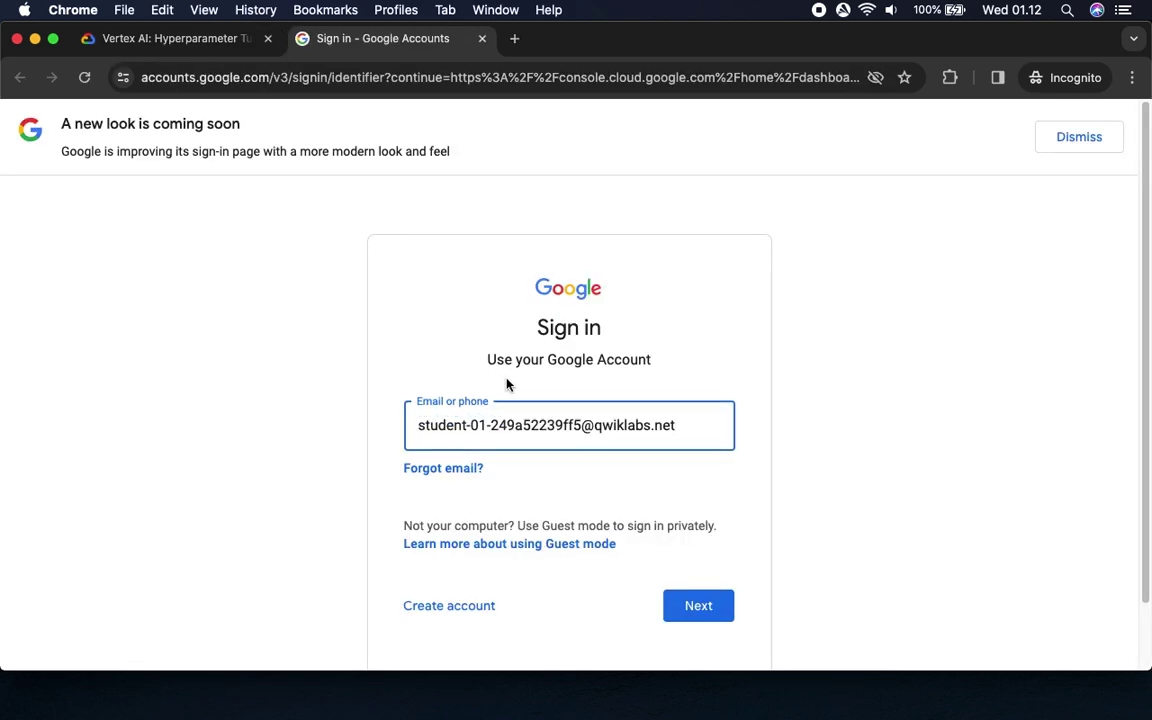
pyautogui.click(700, 604)
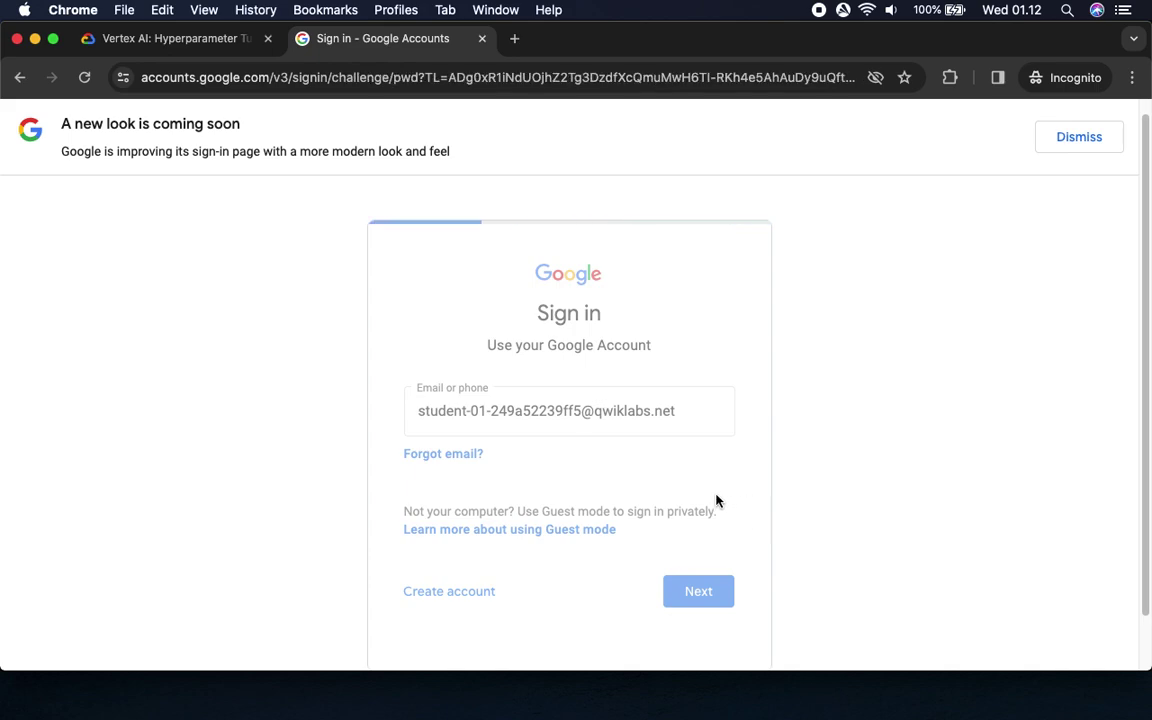
pyautogui.press('super+v')
pyautogui.click(700, 585)
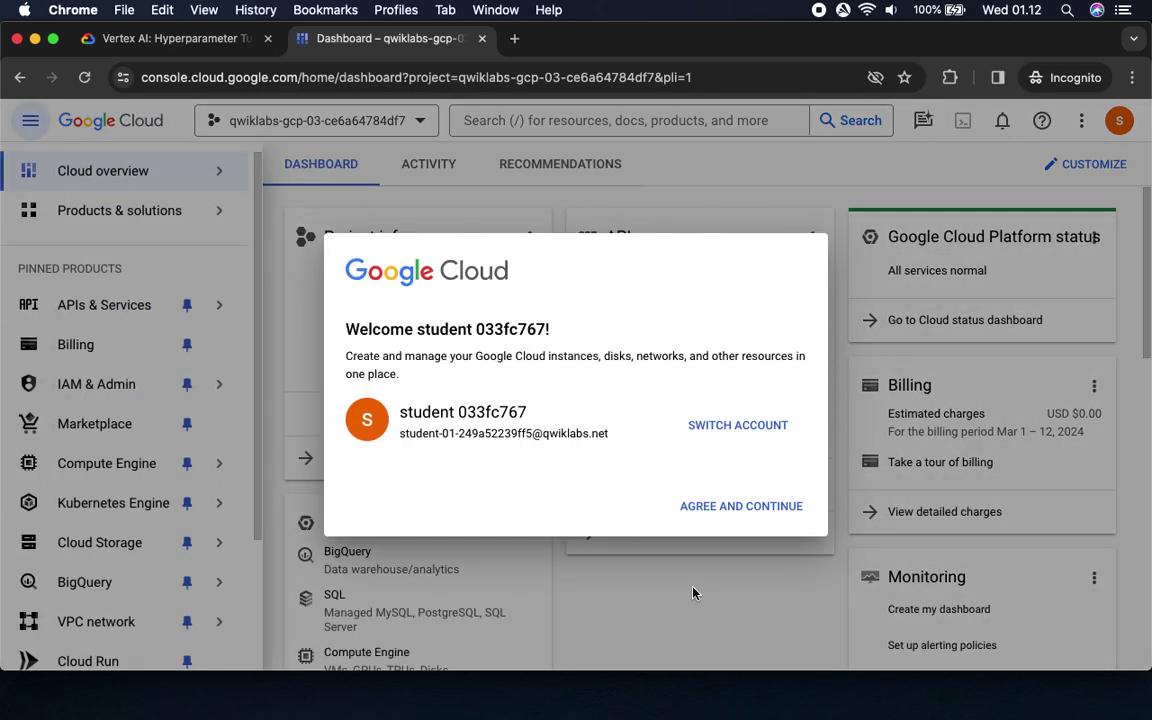
pyautogui.click(345, 462)
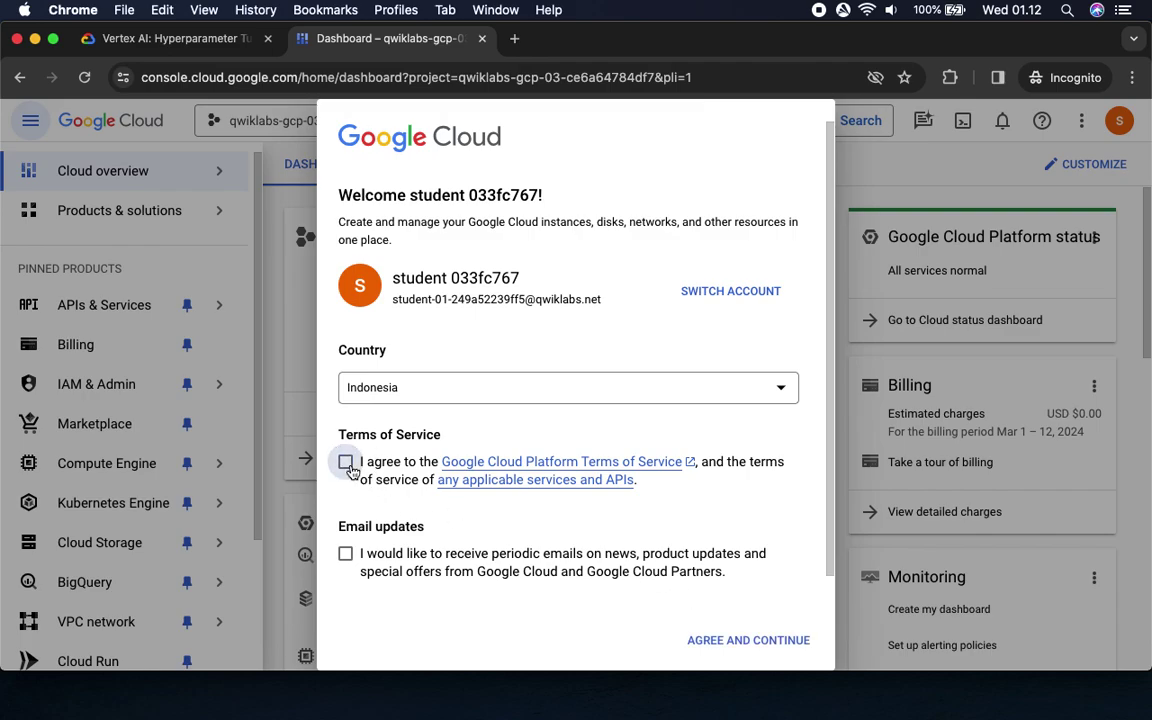
pyautogui.click(707, 646)
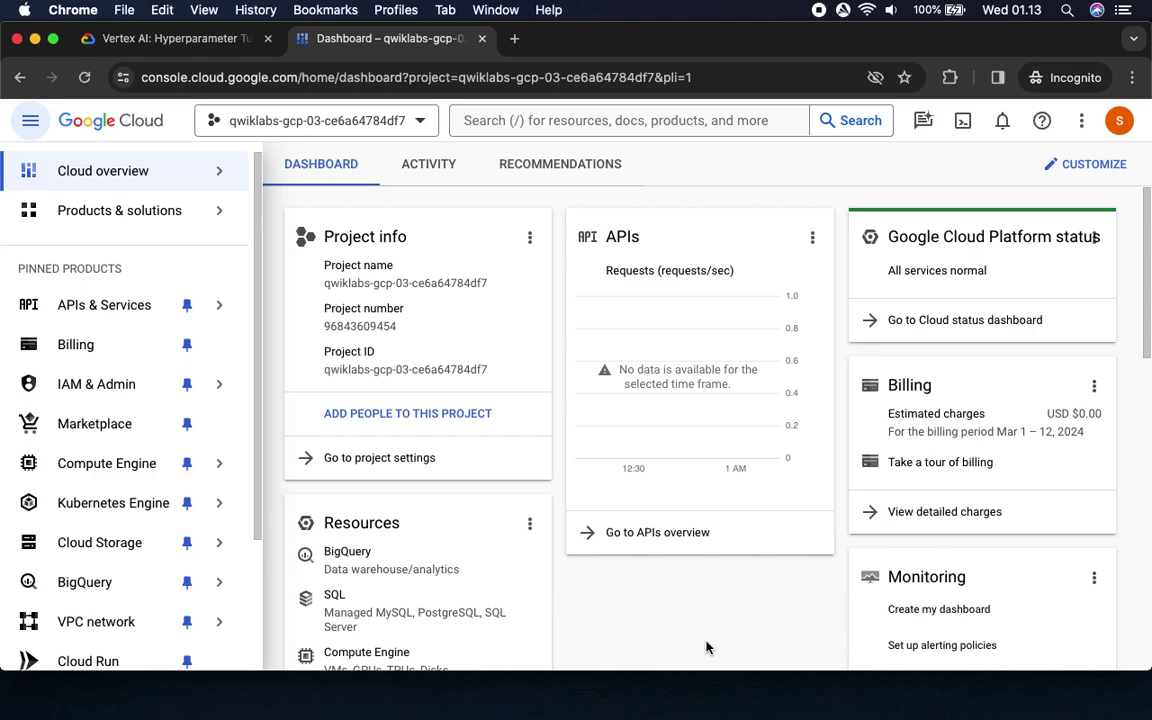
# Read the lab instructions from the Vertex AI introduction through the setup requirements to the section on enabling the Compute Engine API
pyautogui.click(176, 38)
pyautogui.scroll(-10, 533, 432)
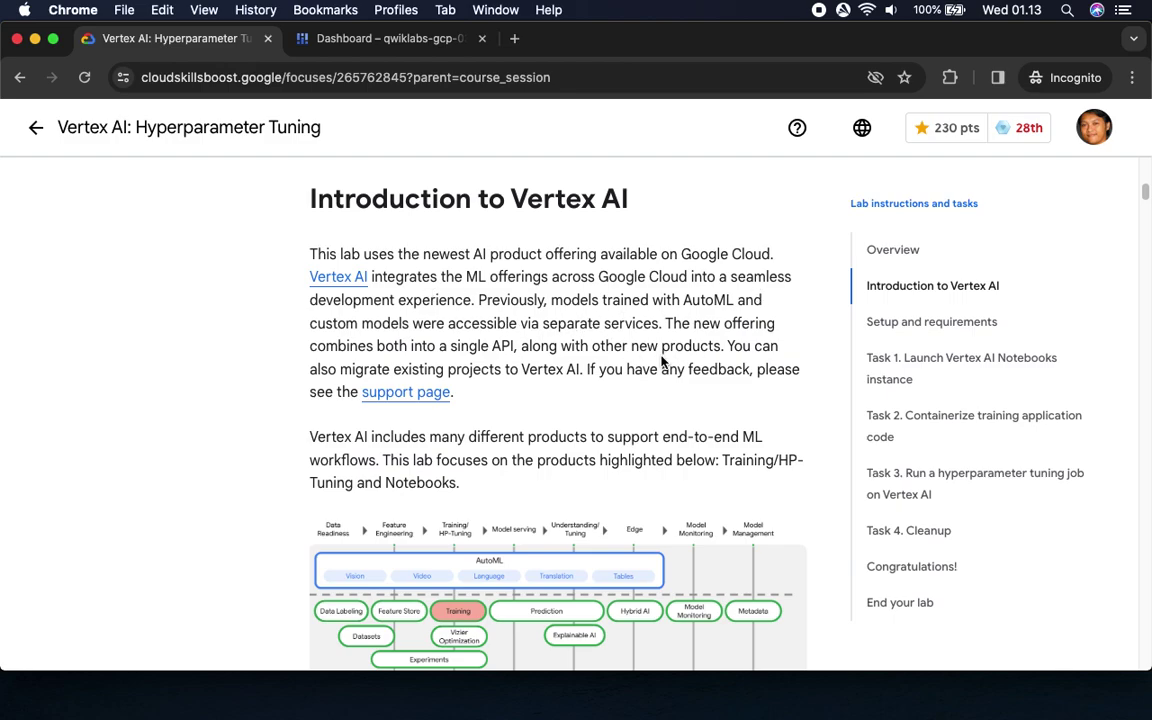
pyautogui.scroll(-5, 496, 342)
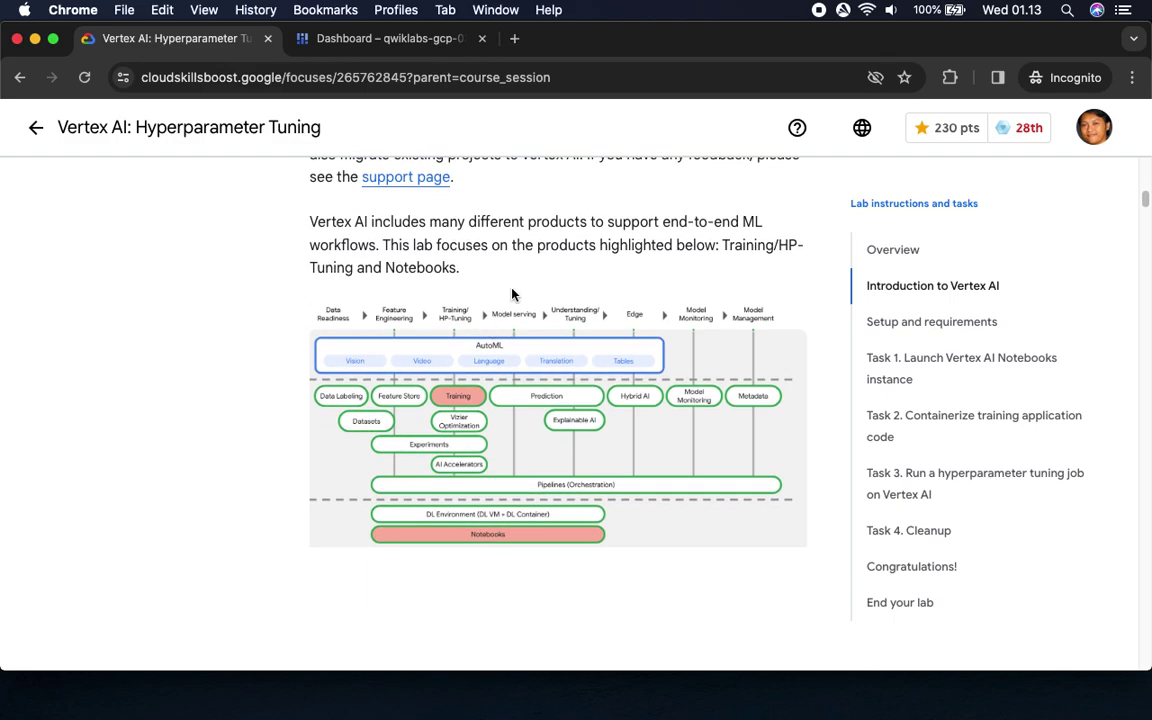
pyautogui.scroll(-9, 411, 566)
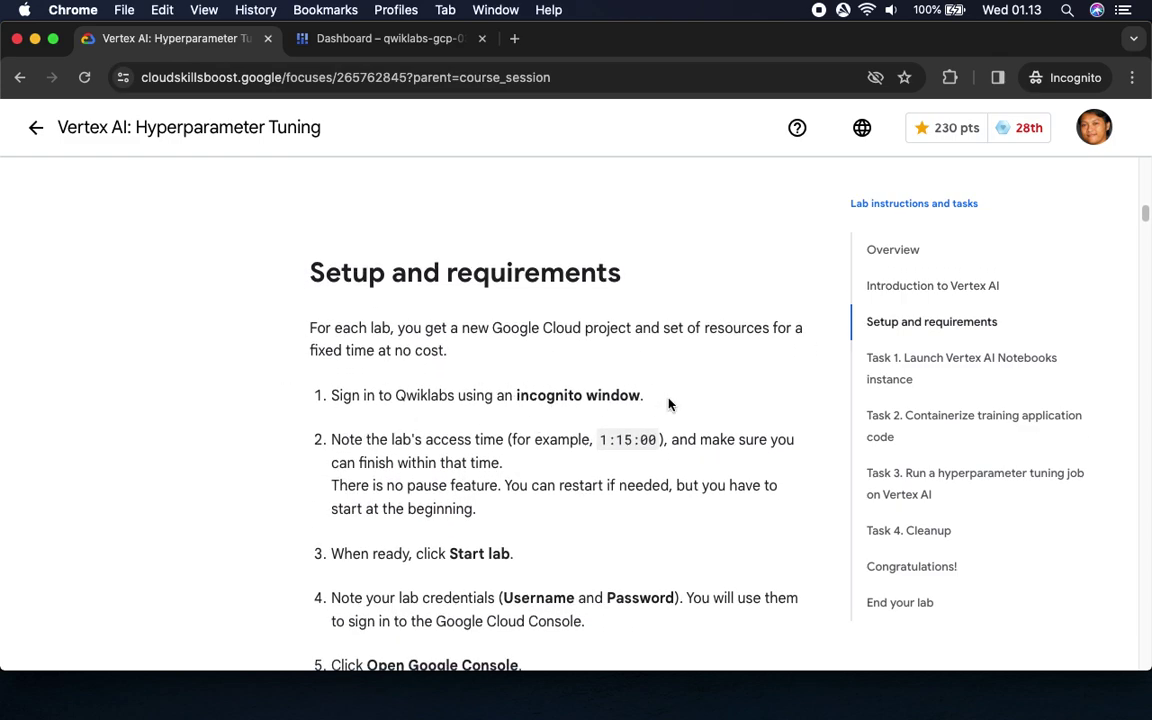
pyautogui.scroll(-4, 601, 380)
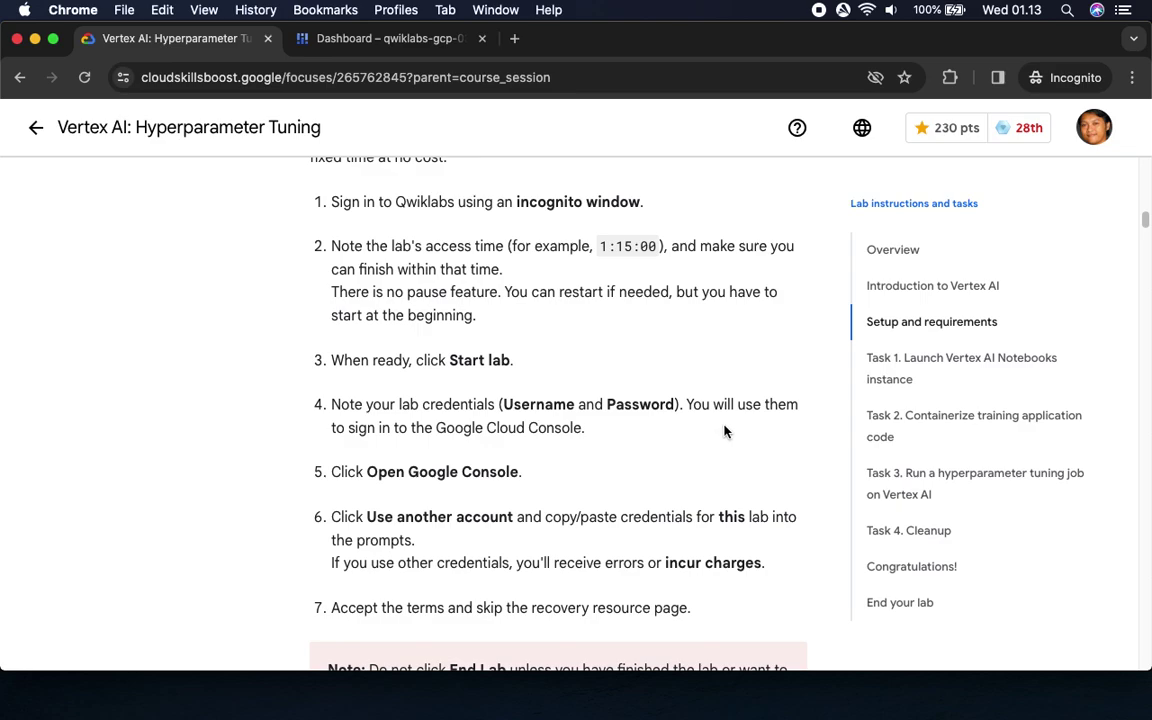
pyautogui.scroll(-6, 694, 417)
pyautogui.scroll(-6, 746, 314)
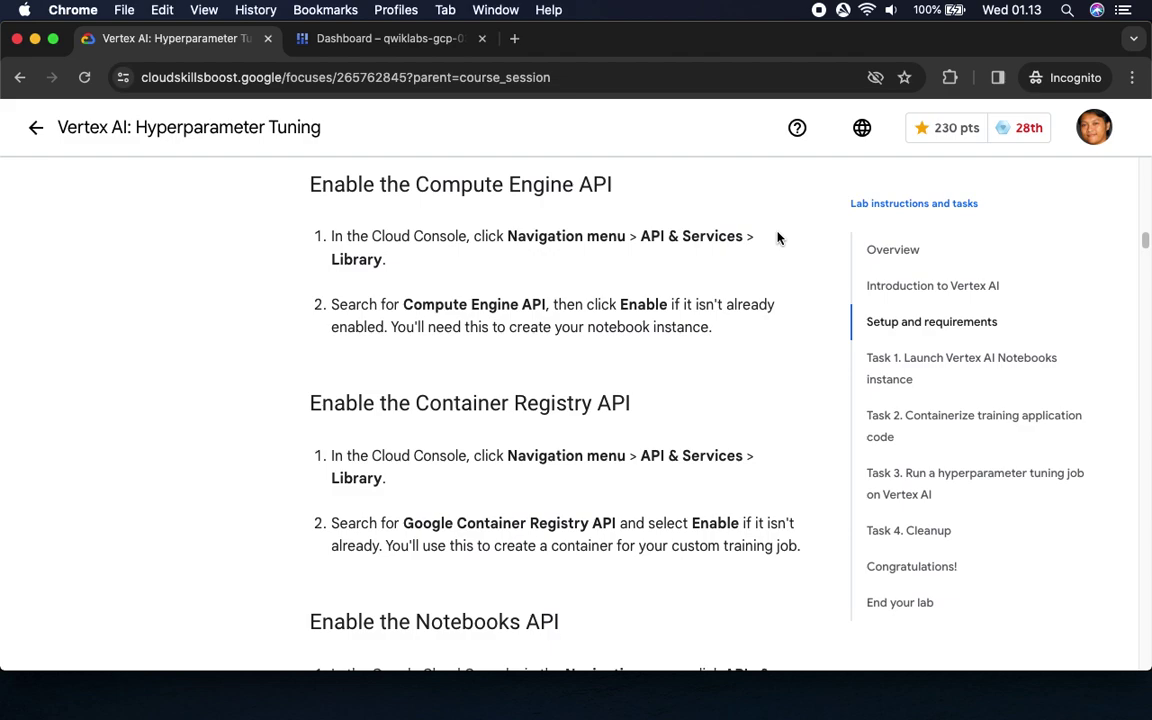
# Open the API Library under APIs & Services in the Google Cloud console
pyautogui.click(428, 50)
pyautogui.moveTo(245, 305)
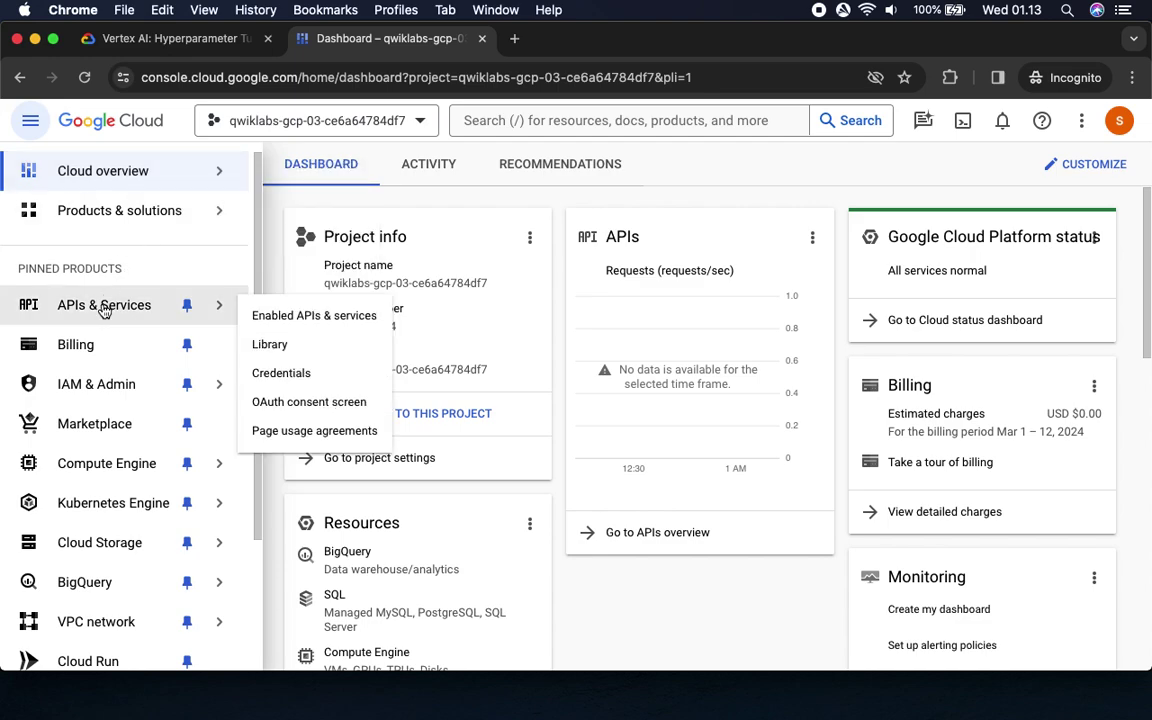
pyautogui.click(268, 344)
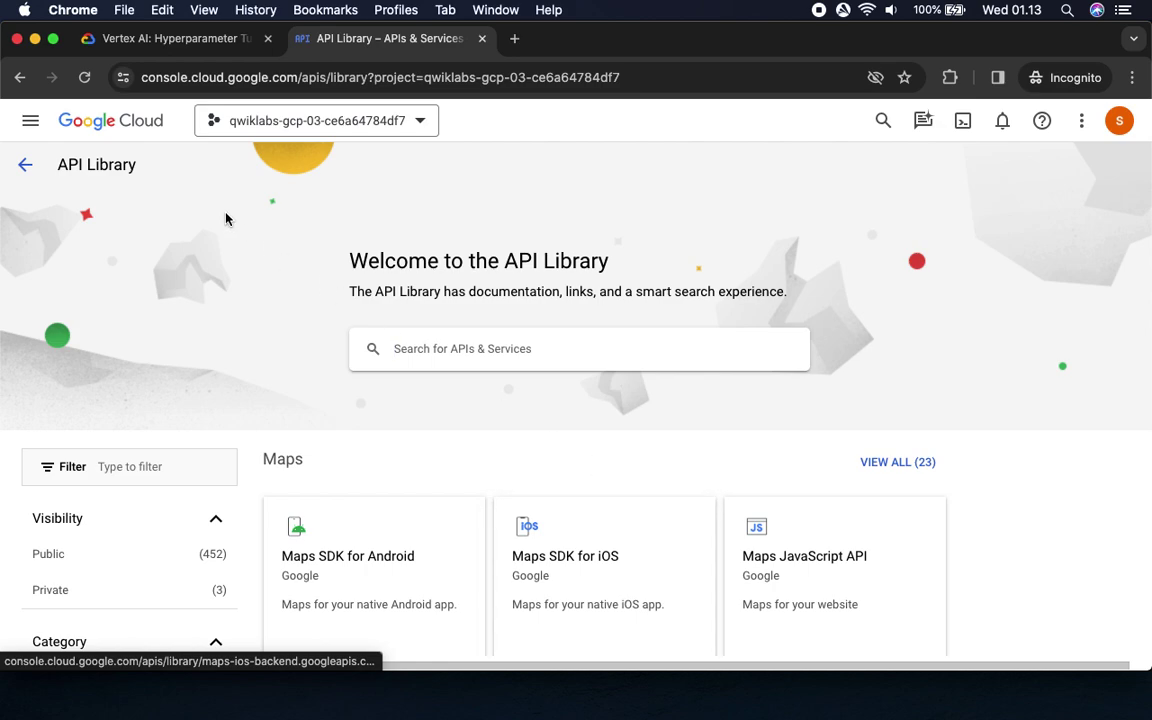
# Copy the name "Compute Engine API" from the lab instructions and search the API Library for it
pyautogui.click(180, 38)
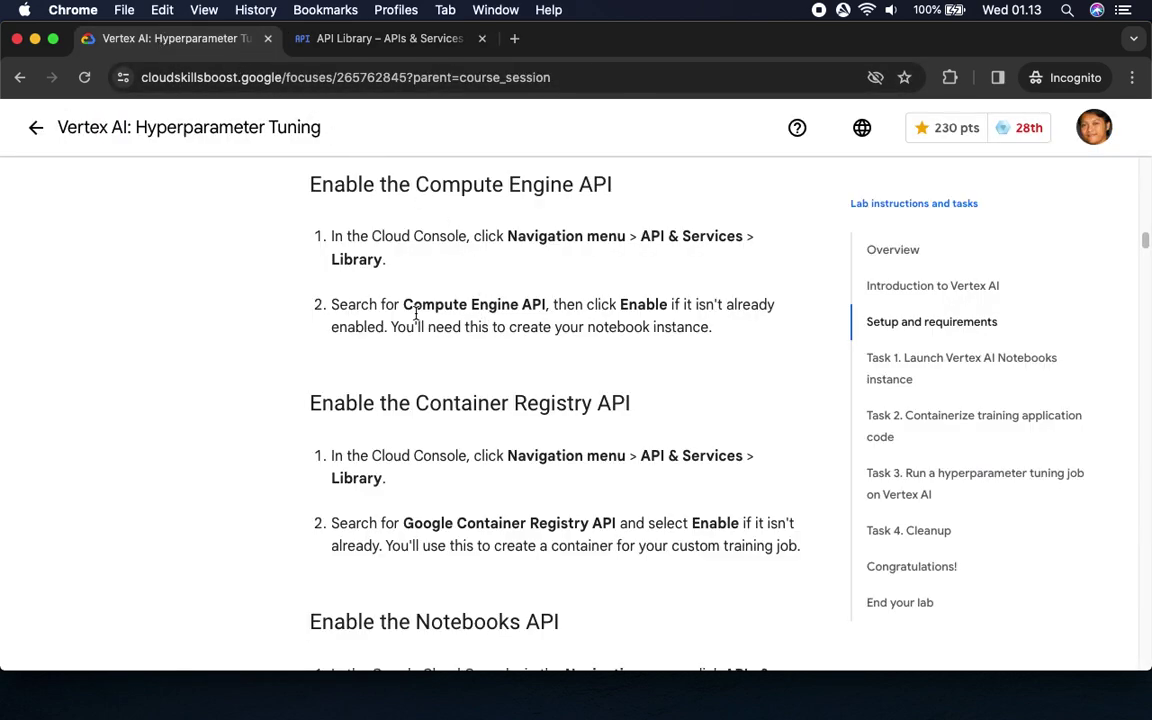
pyautogui.moveTo(405, 306); pyautogui.dragTo(546, 311)
pyautogui.press('super+c')
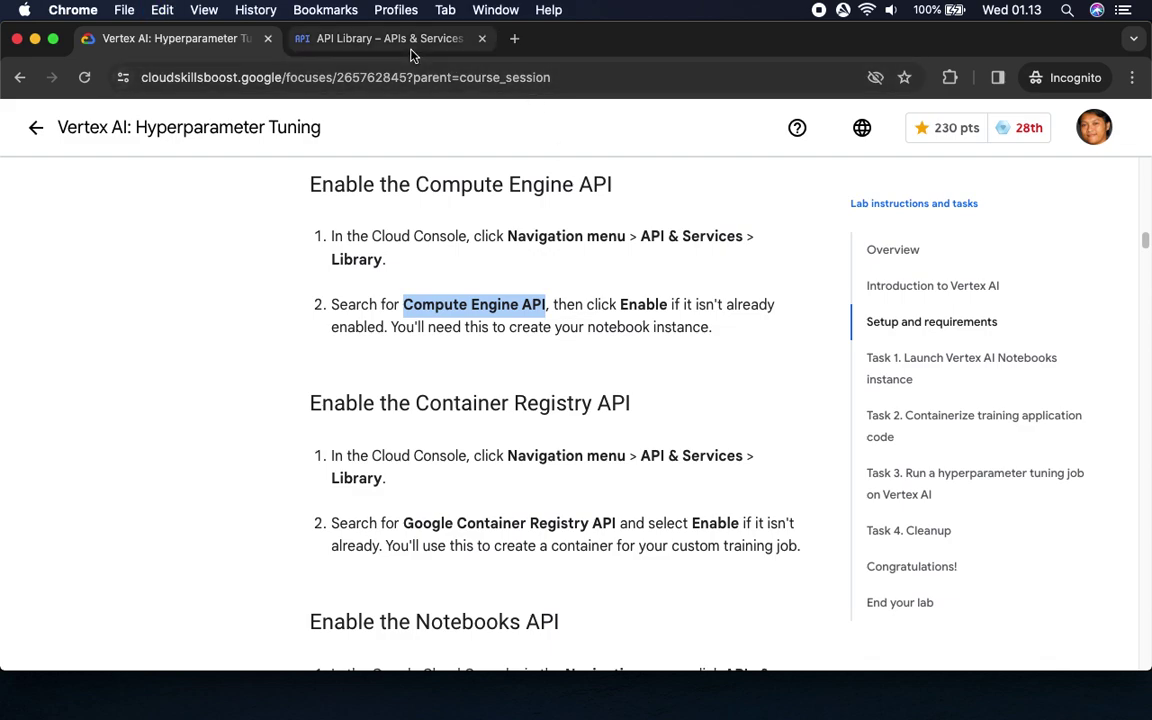
pyautogui.click(408, 44)
pyautogui.click(548, 352)
pyautogui.press('super+v')
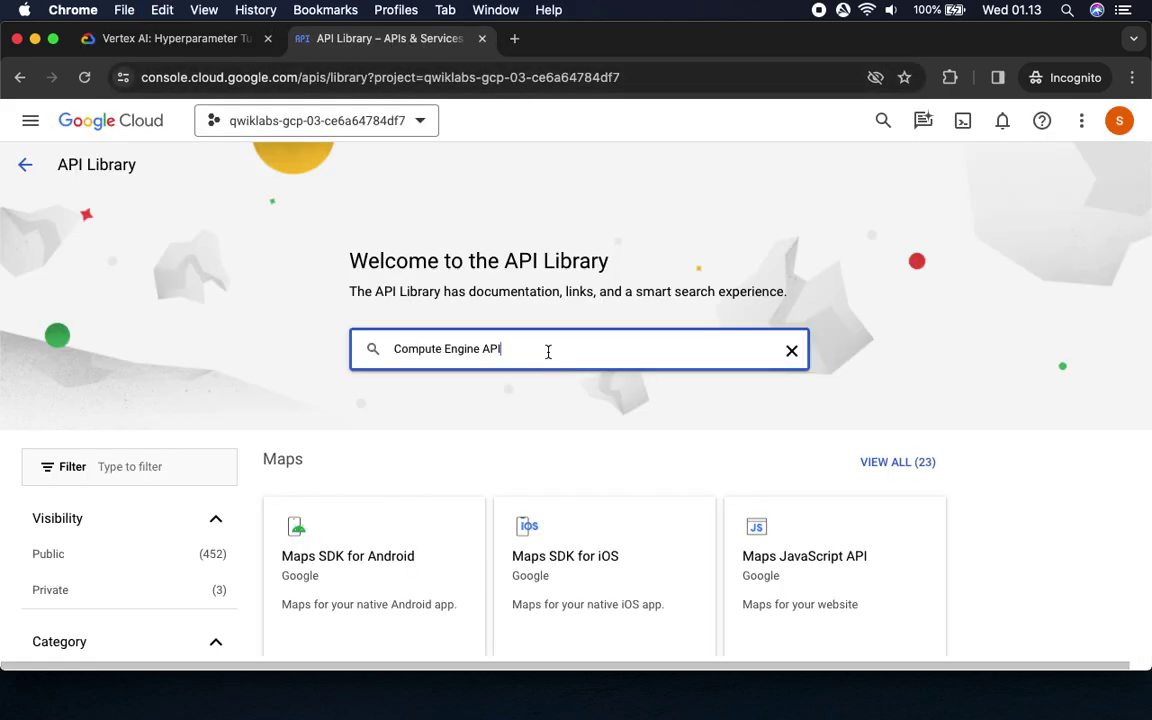
pyautogui.press('Return')
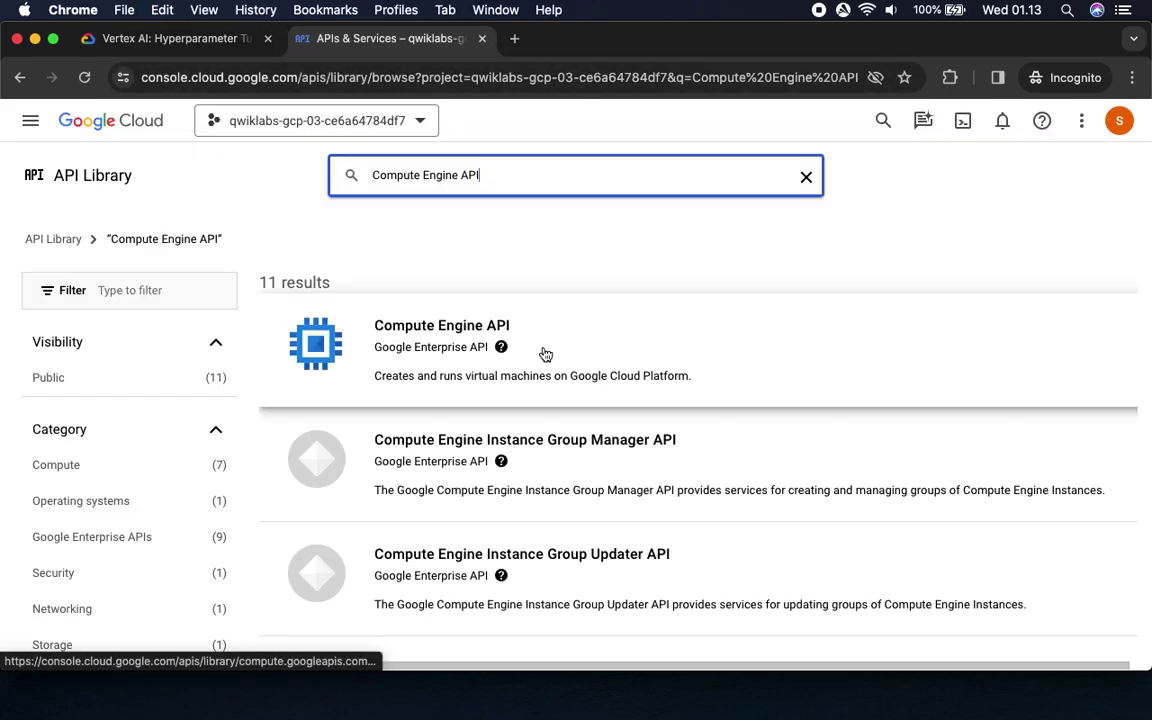
# Recheck the lab's Compute Engine API instruction, then open that API's product details and check whether it is enabled
pyautogui.click(167, 46)
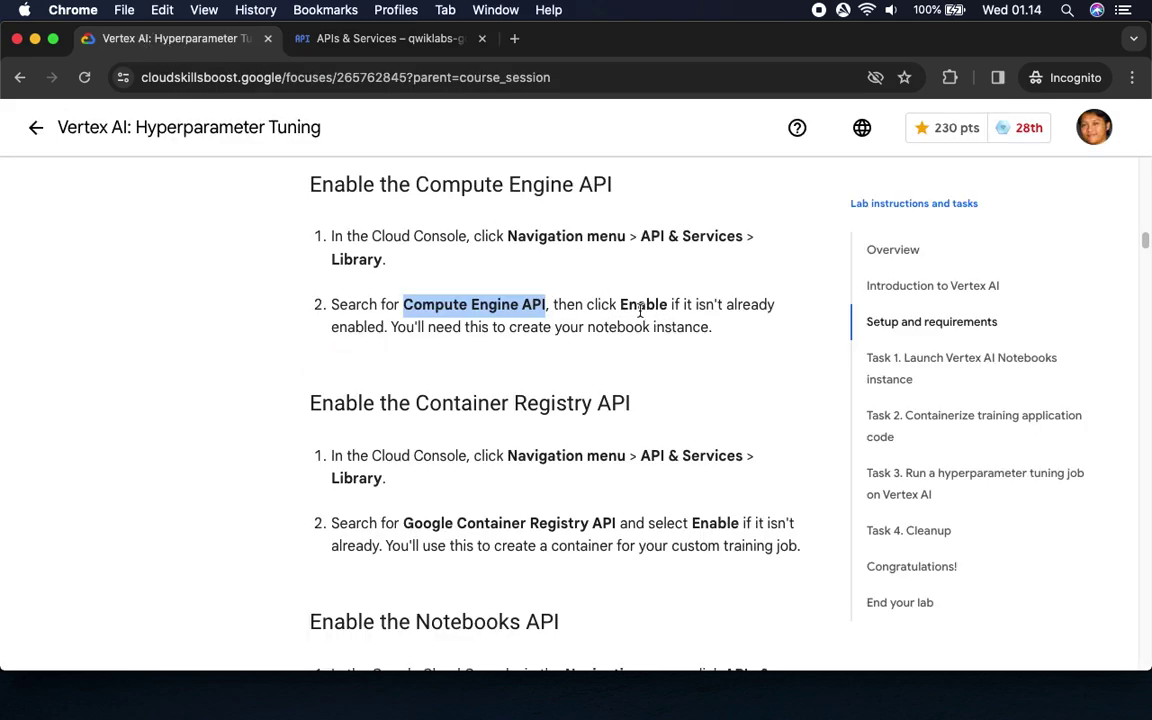
pyautogui.hotkey('ctrl', 'Tab')
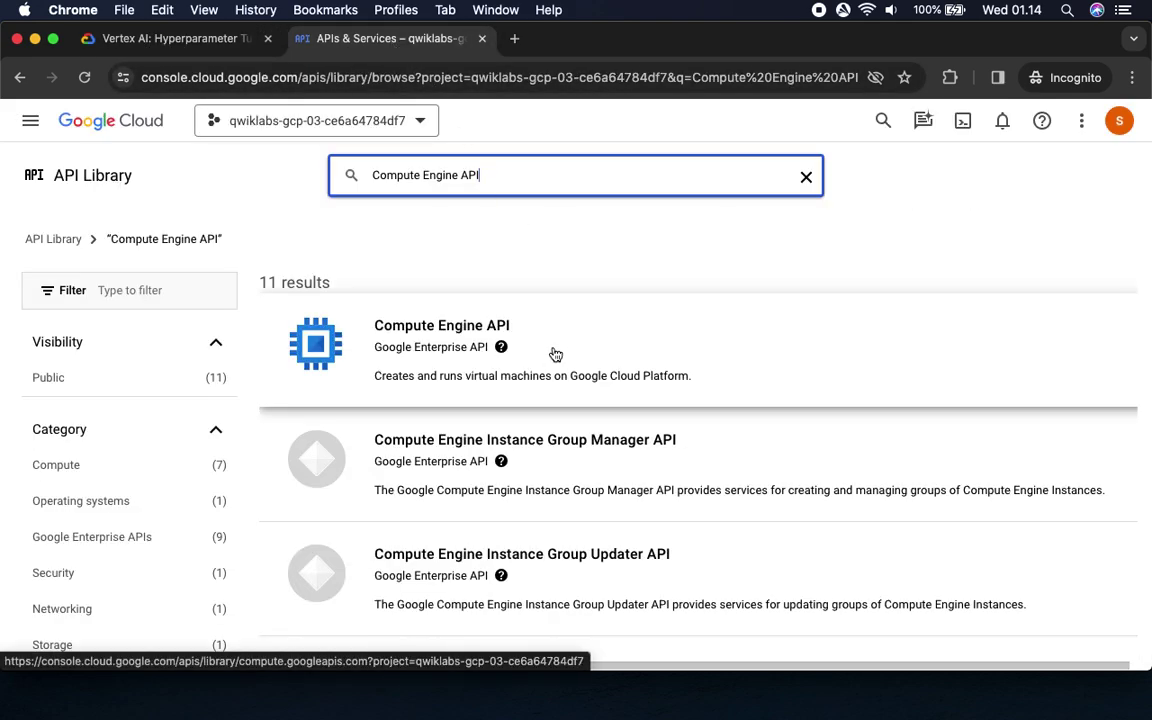
pyautogui.click(553, 349)
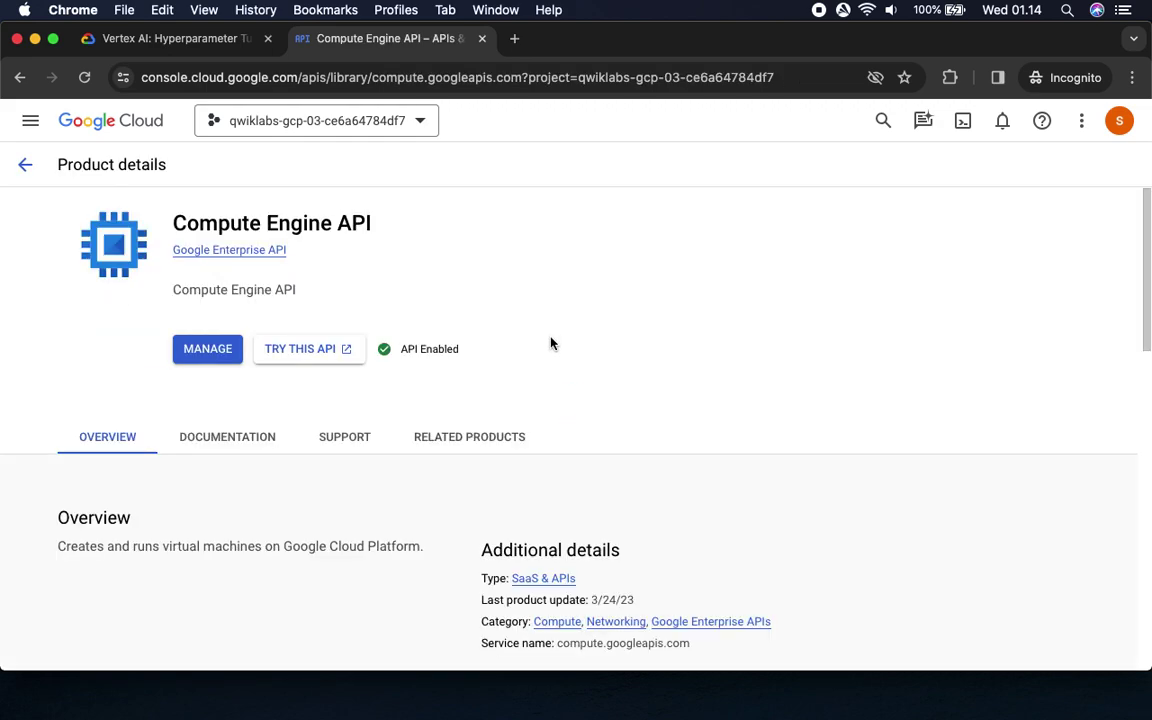
pyautogui.moveTo(399, 349); pyautogui.dragTo(540, 347)
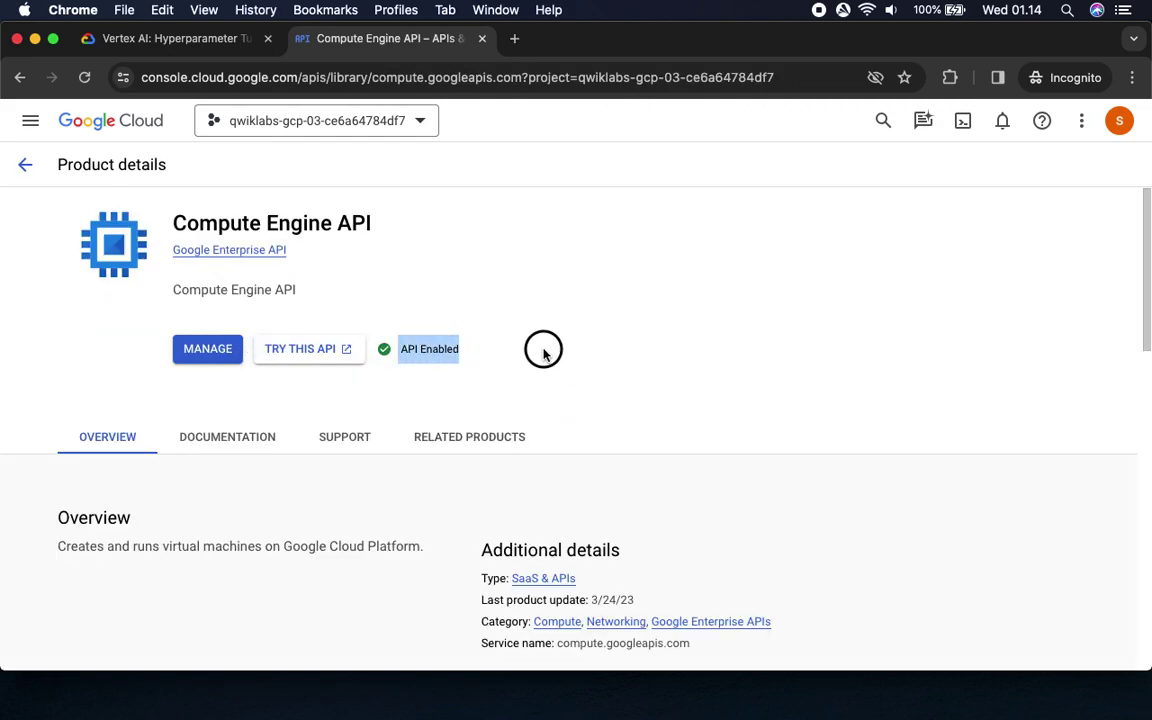
# Copy the name "Google Container Registry API" from the lab instructions and search the API Library for it
pyautogui.click(160, 39)
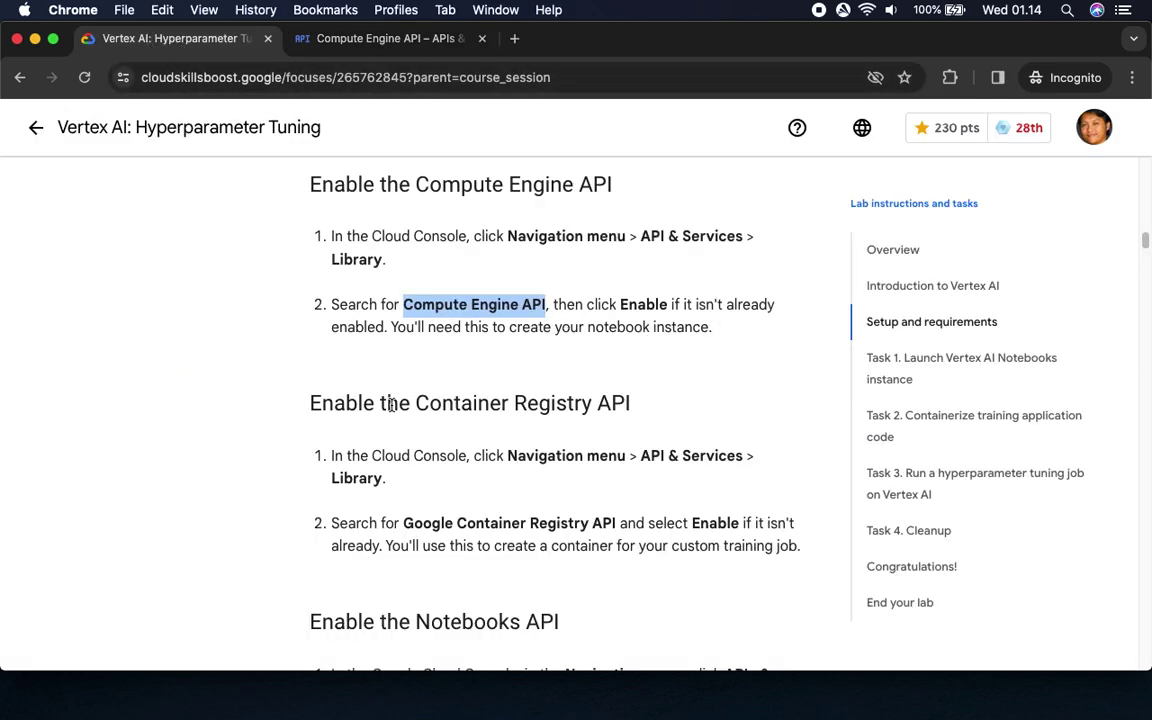
pyautogui.scroll(-5, 535, 476)
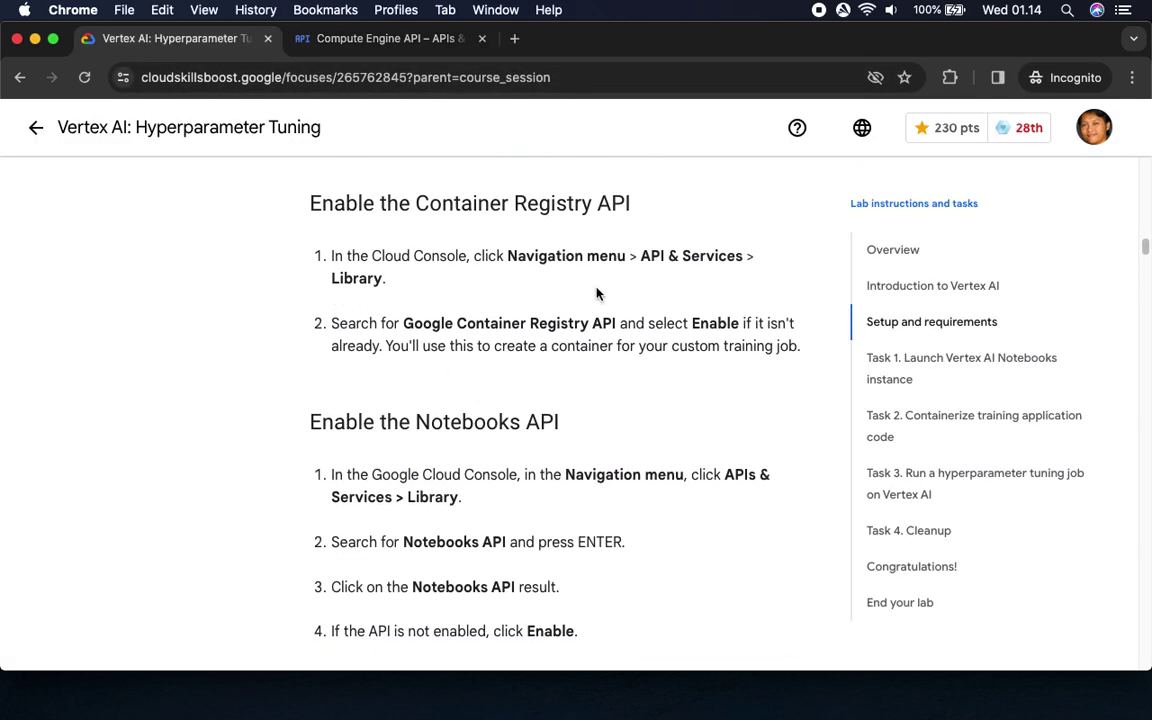
pyautogui.moveTo(405, 324); pyautogui.dragTo(614, 334)
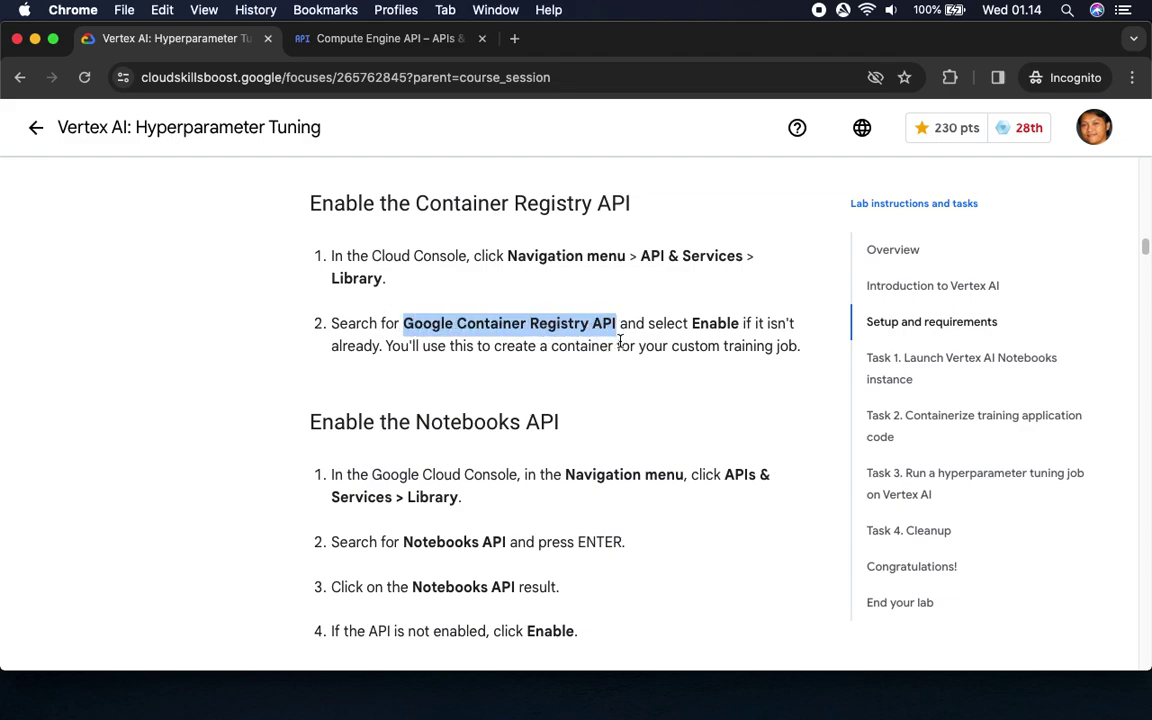
pyautogui.press('super+c')
pyautogui.click(380, 38)
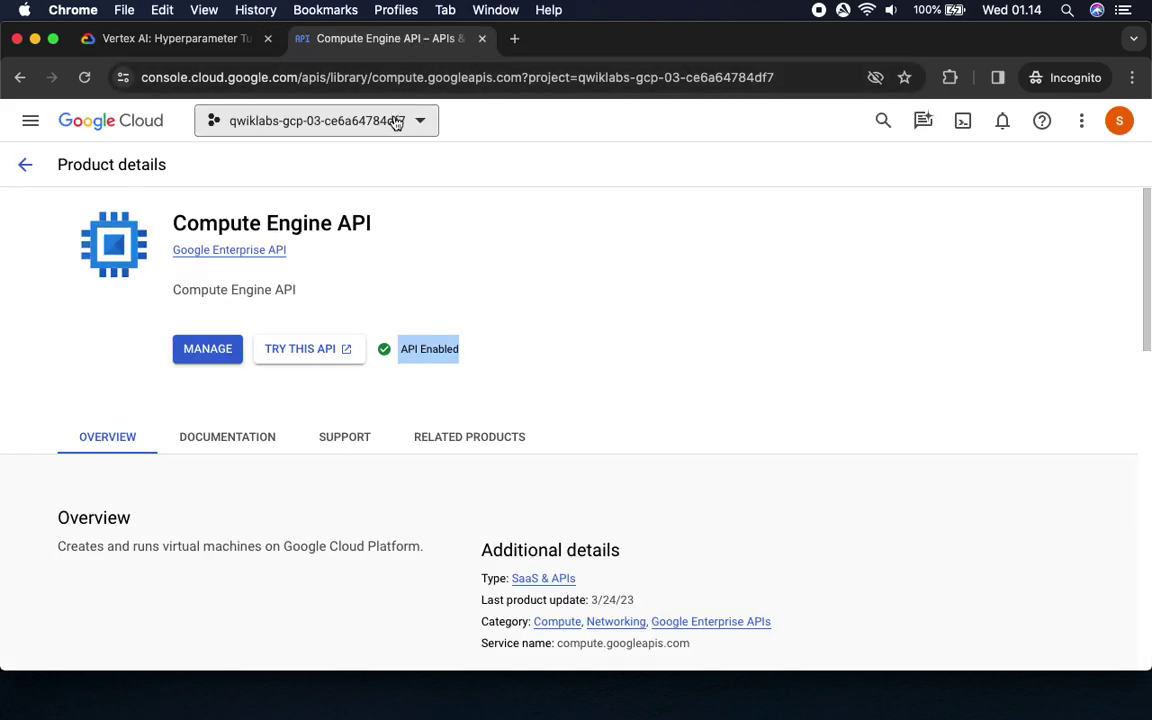
pyautogui.click(20, 77)
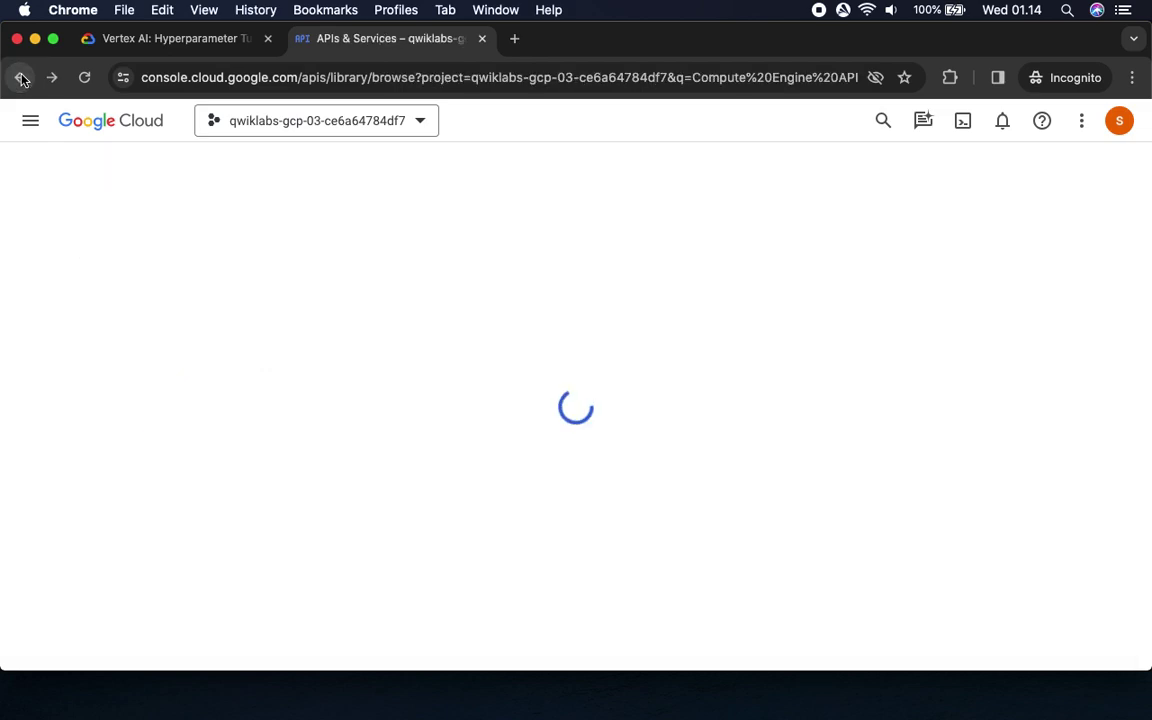
pyautogui.tripleClick(523, 181)
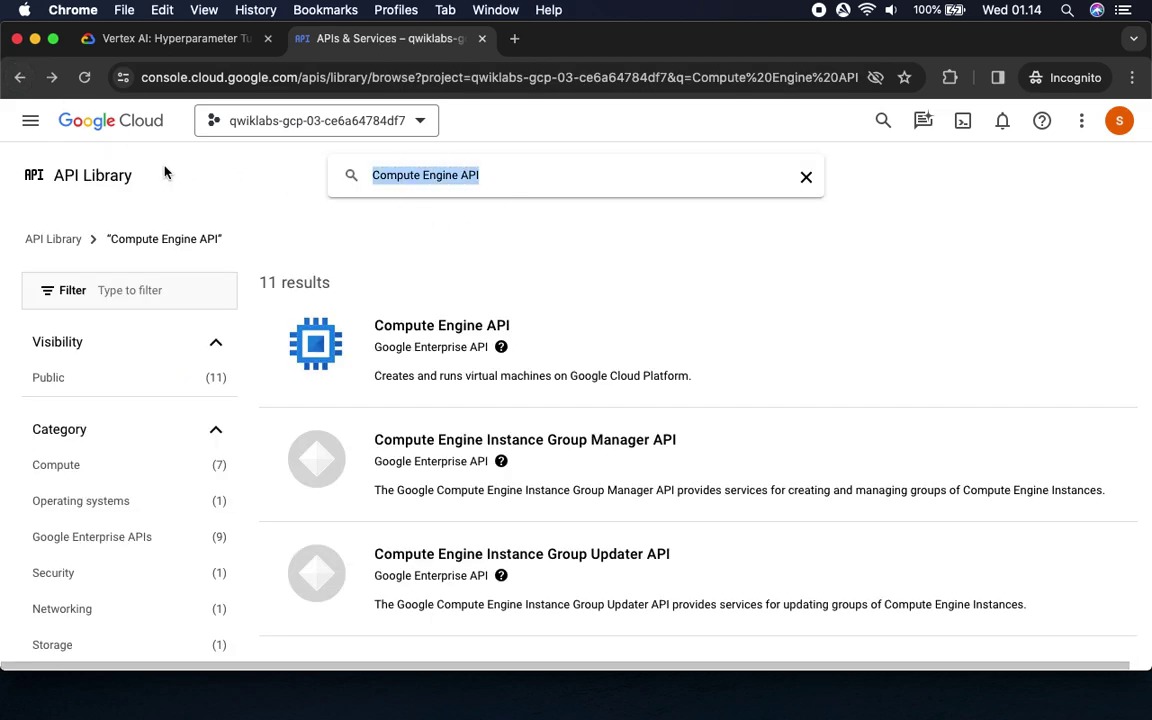
pyautogui.press('super+v')
pyautogui.press('Return')
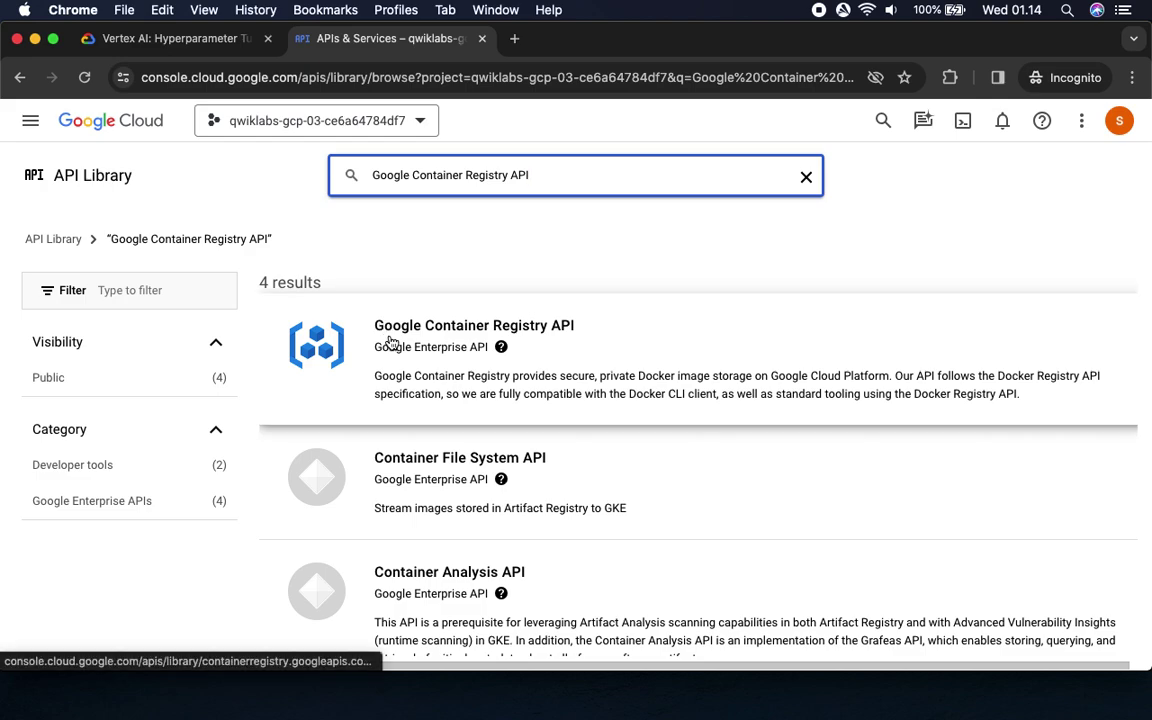
# Open the Google Container Registry API's product details, dismiss the navigation menu tip and check whether the API is enabled
pyautogui.click(389, 344)
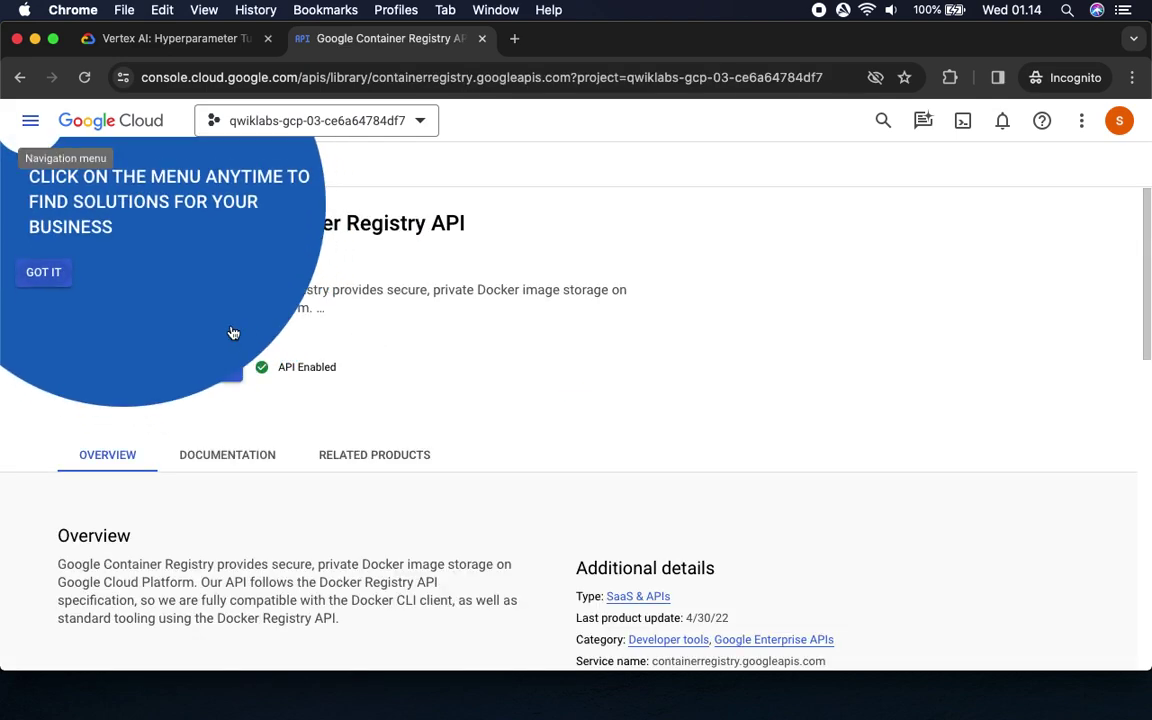
pyautogui.click(43, 273)
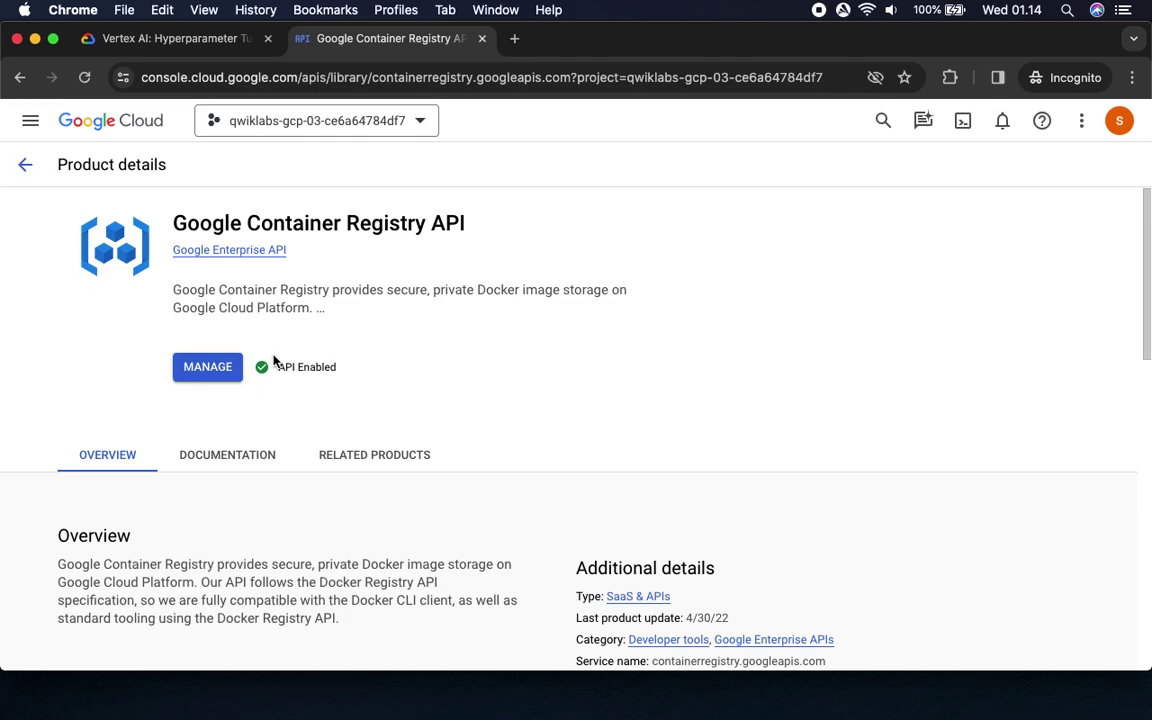
pyautogui.moveTo(274, 366); pyautogui.dragTo(345, 369)
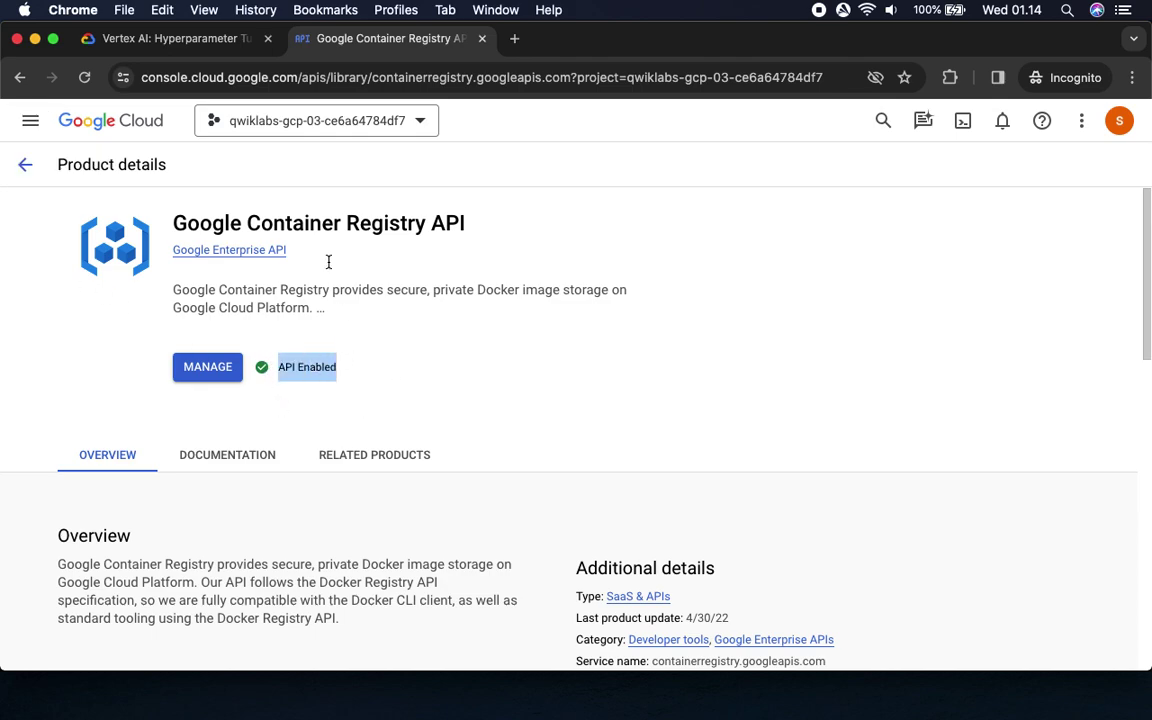
# Find the lab's instructions for enabling the Notebooks API and copy the name "Notebooks API"
pyautogui.click(145, 39)
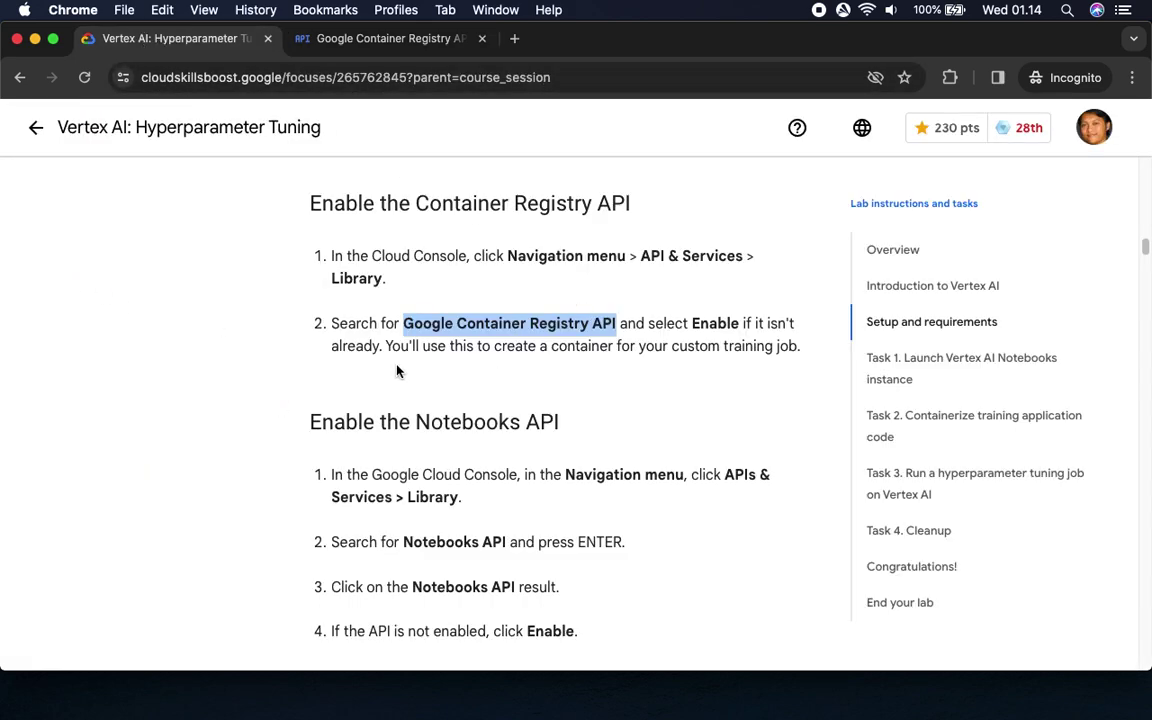
pyautogui.scroll(-5, 568, 424)
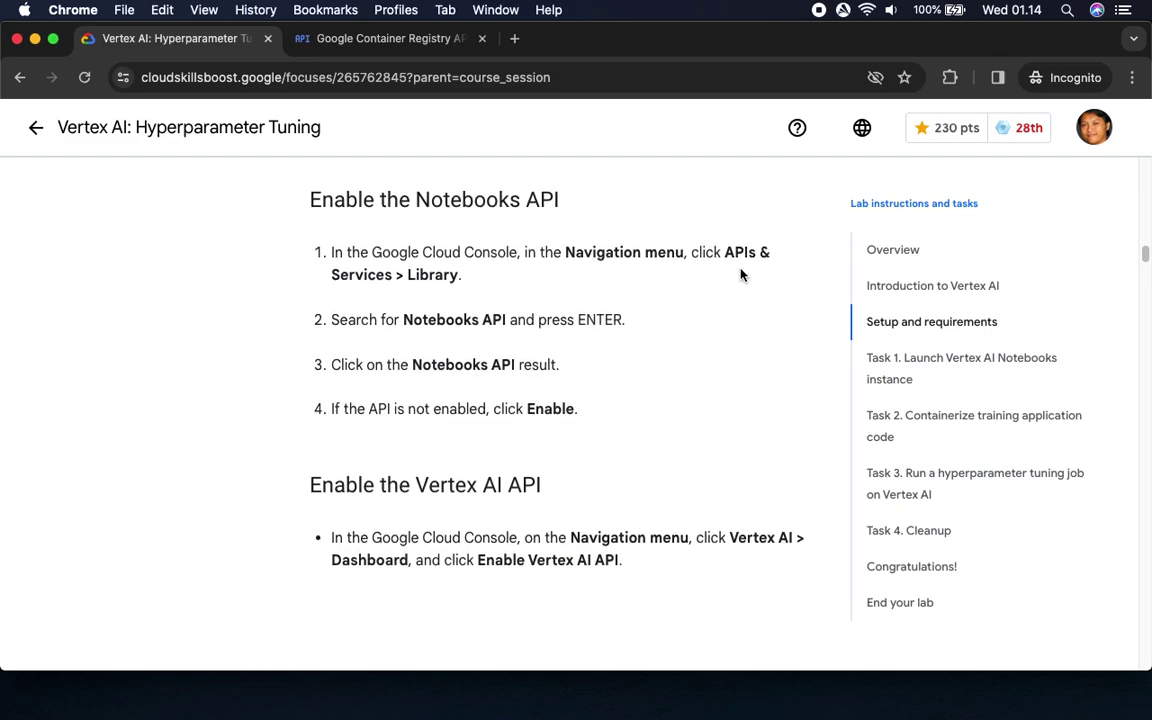
pyautogui.moveTo(738, 262); pyautogui.dragTo(749, 290)
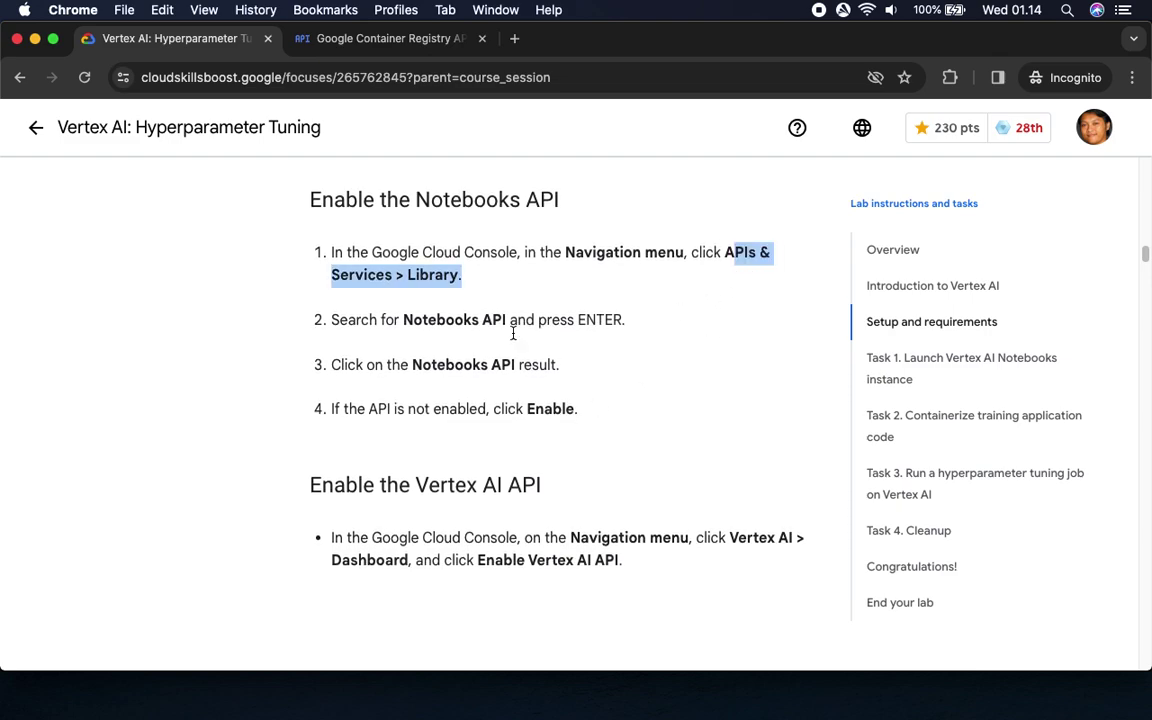
pyautogui.moveTo(404, 326); pyautogui.dragTo(508, 337)
pyautogui.press('super+c')
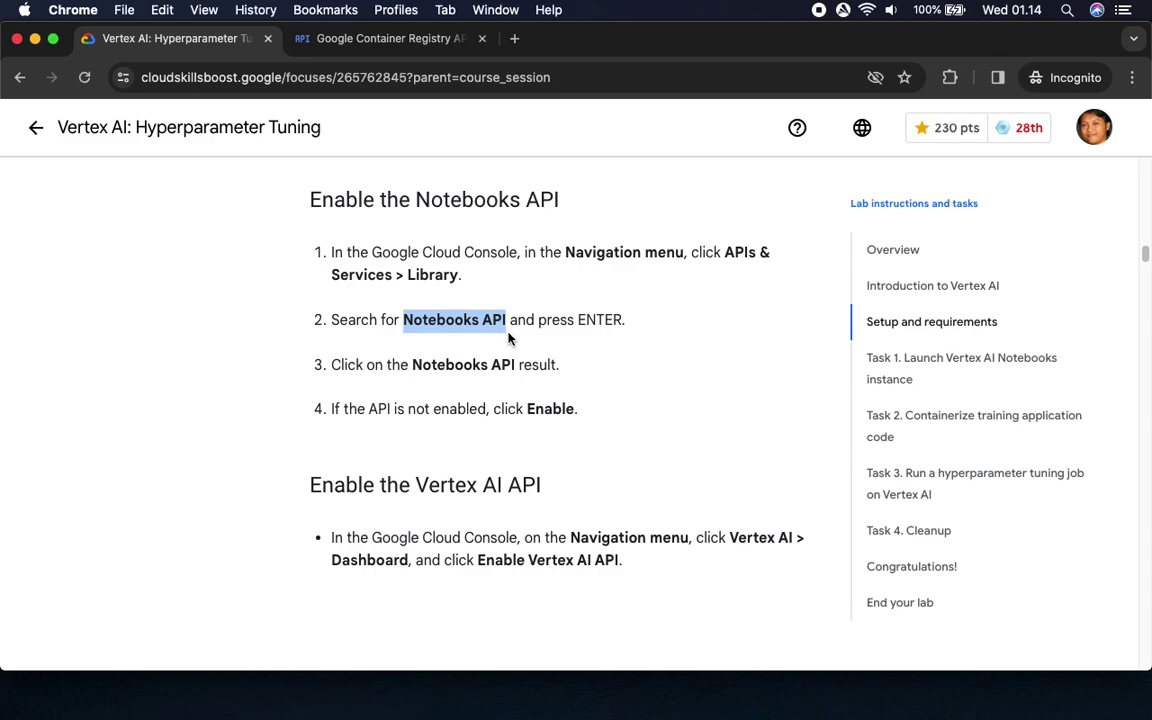
# Search the API Library for "notebooks api", then open the Notebooks API's product details and enable it
pyautogui.click(374, 36)
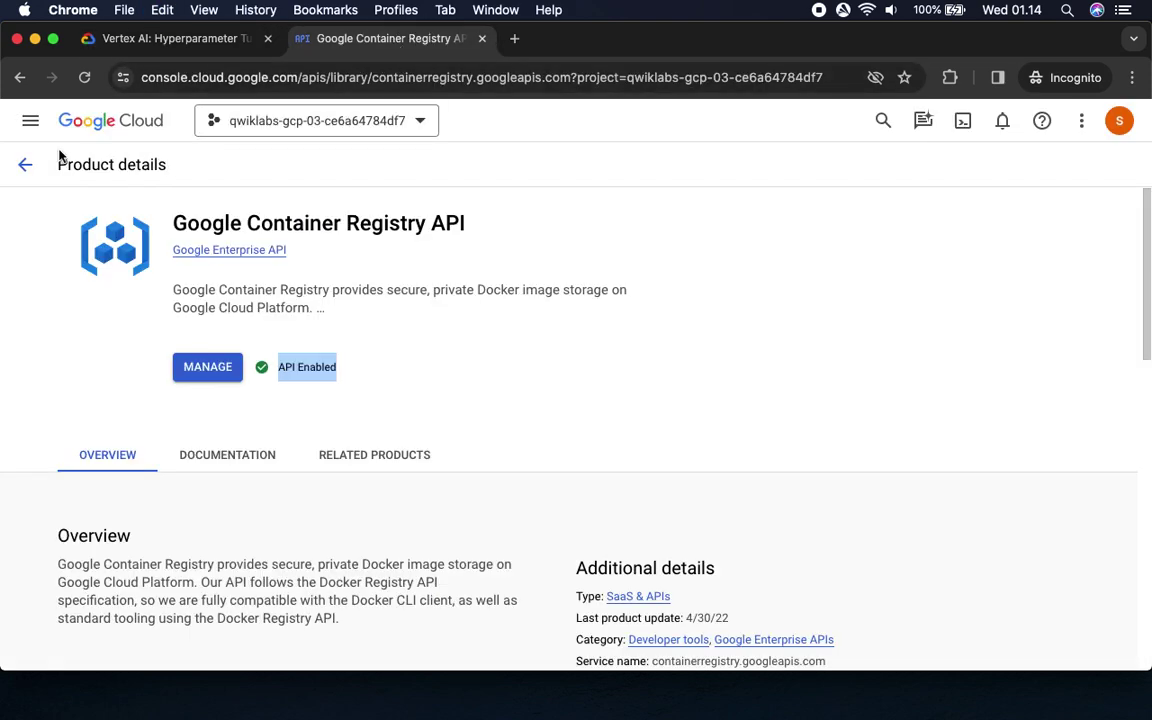
pyautogui.click(20, 77)
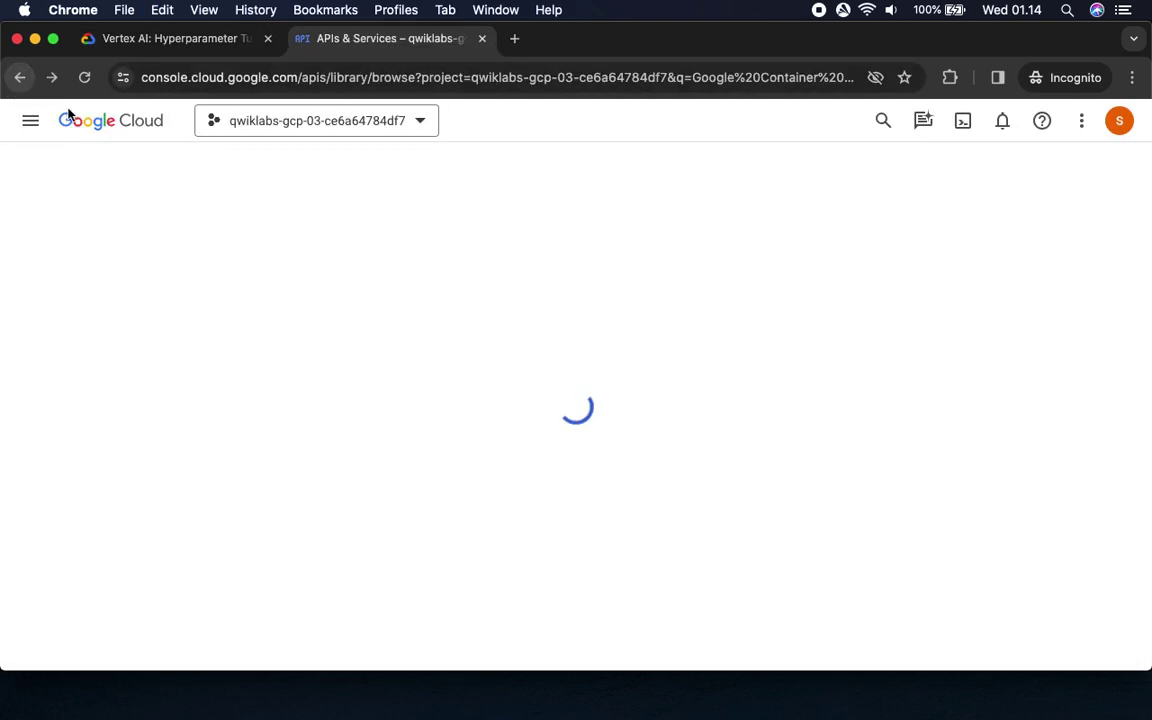
pyautogui.moveTo(560, 177); pyautogui.dragTo(170, 162)
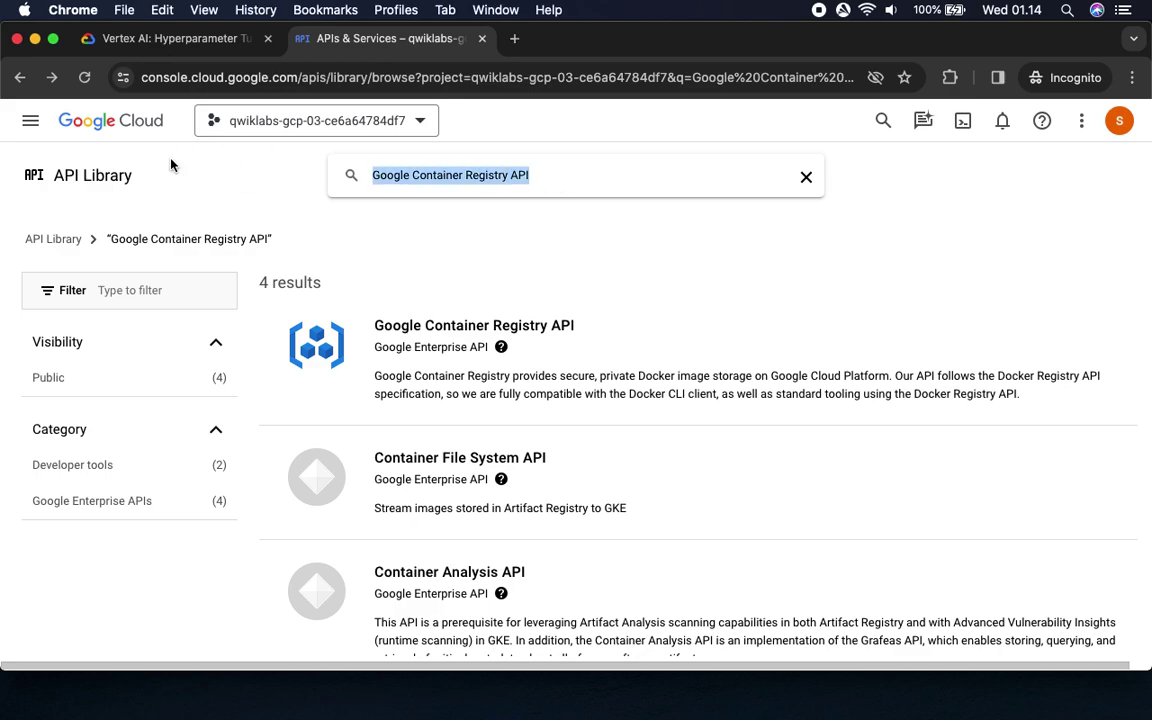
pyautogui.press('super+v')
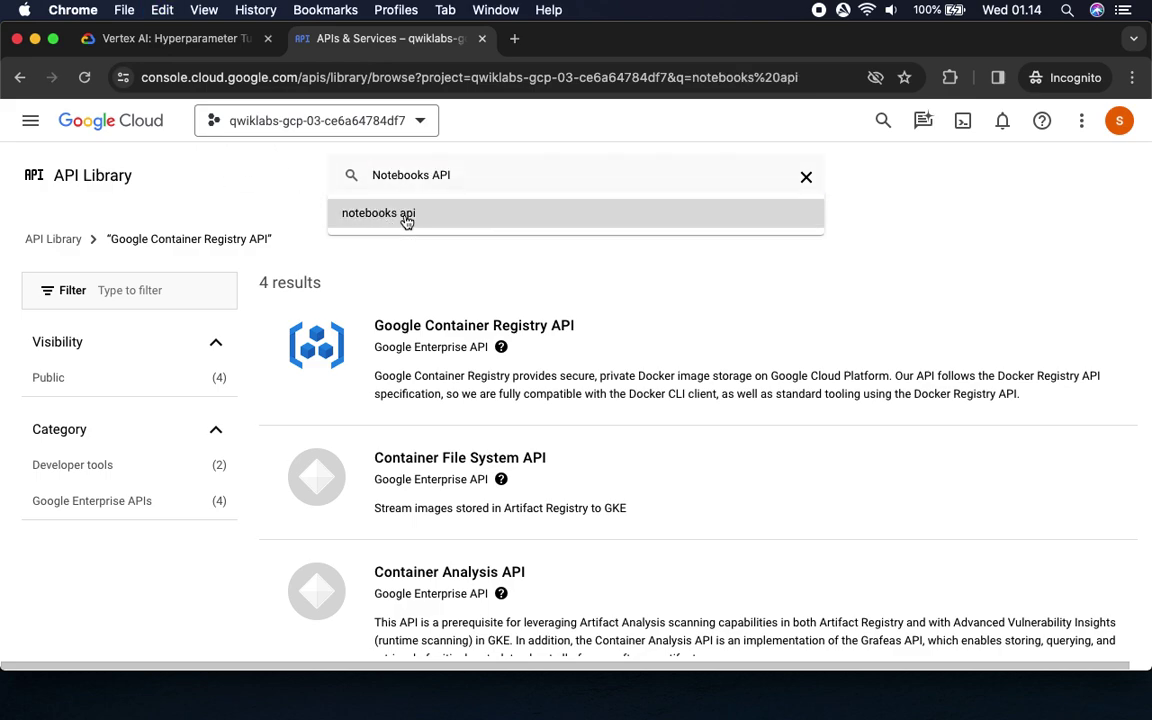
pyautogui.click(404, 218)
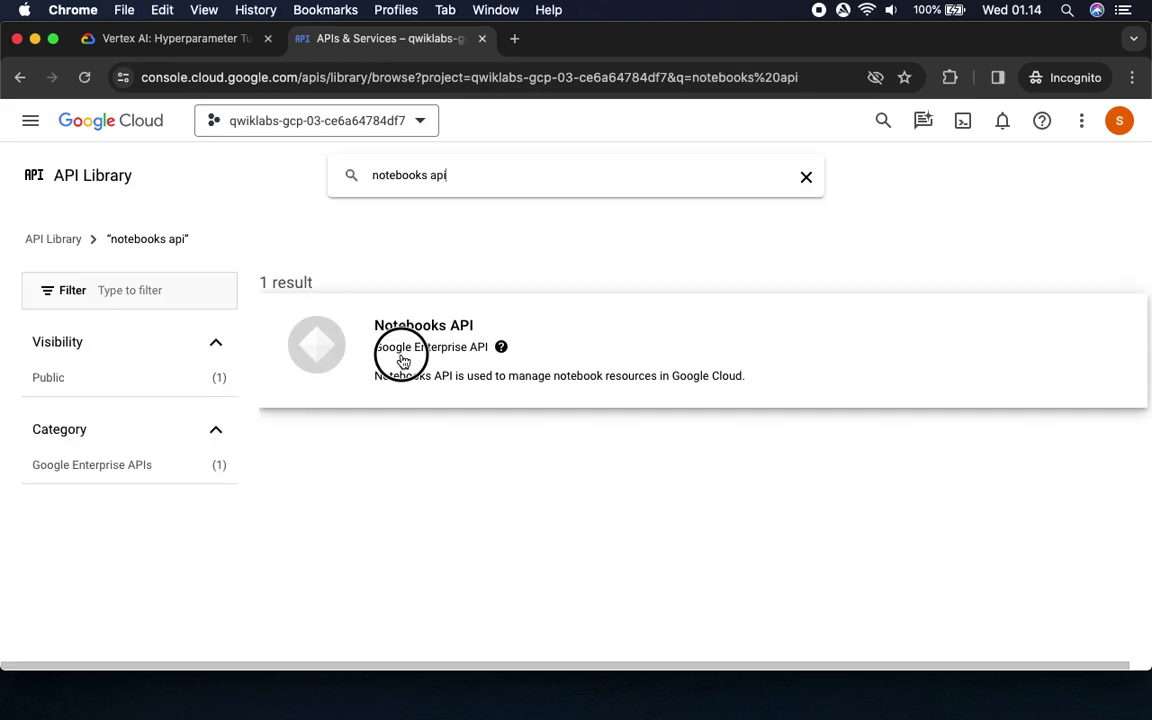
pyautogui.click(402, 360)
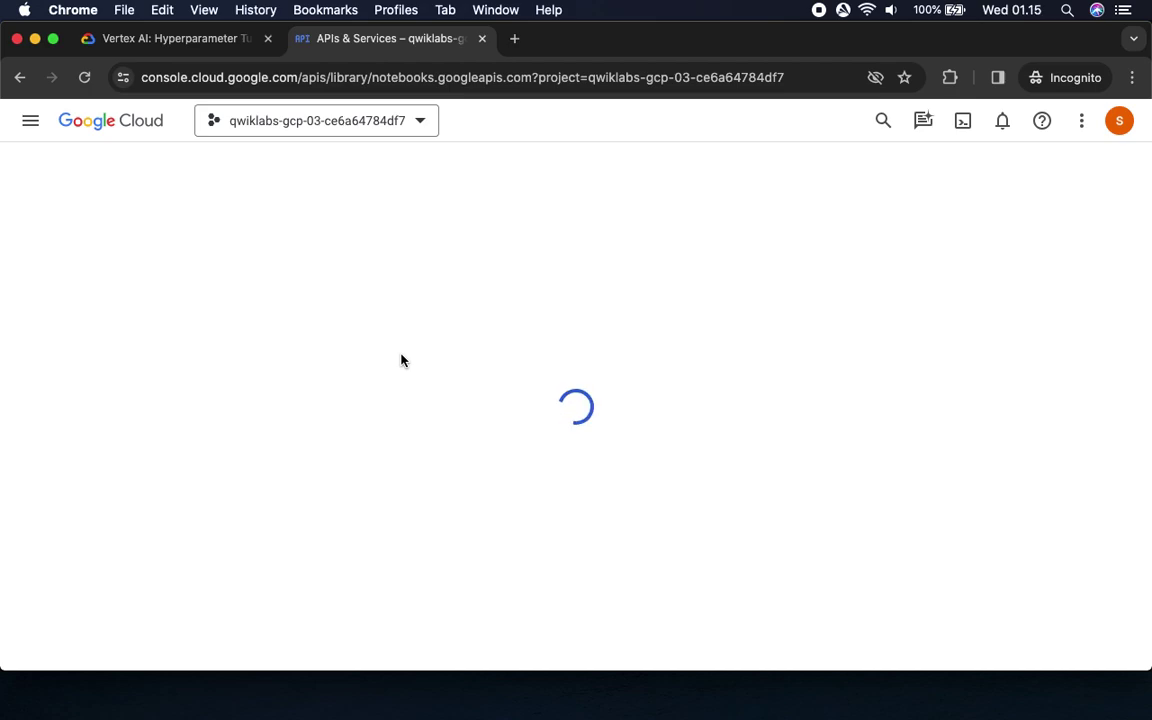
pyautogui.click(187, 360)
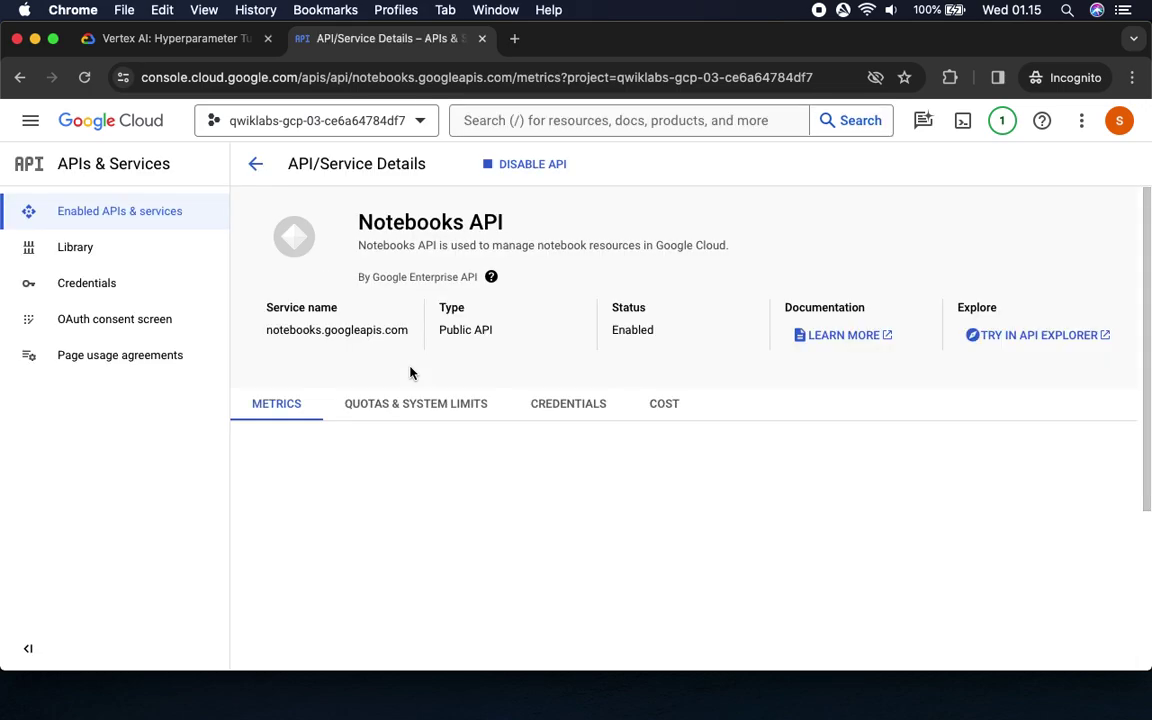
# Read the lab's Vertex AI API instruction, then open the Vertex AI Dashboard in the Google Cloud console
pyautogui.click(158, 39)
pyautogui.scroll(-5, 418, 462)
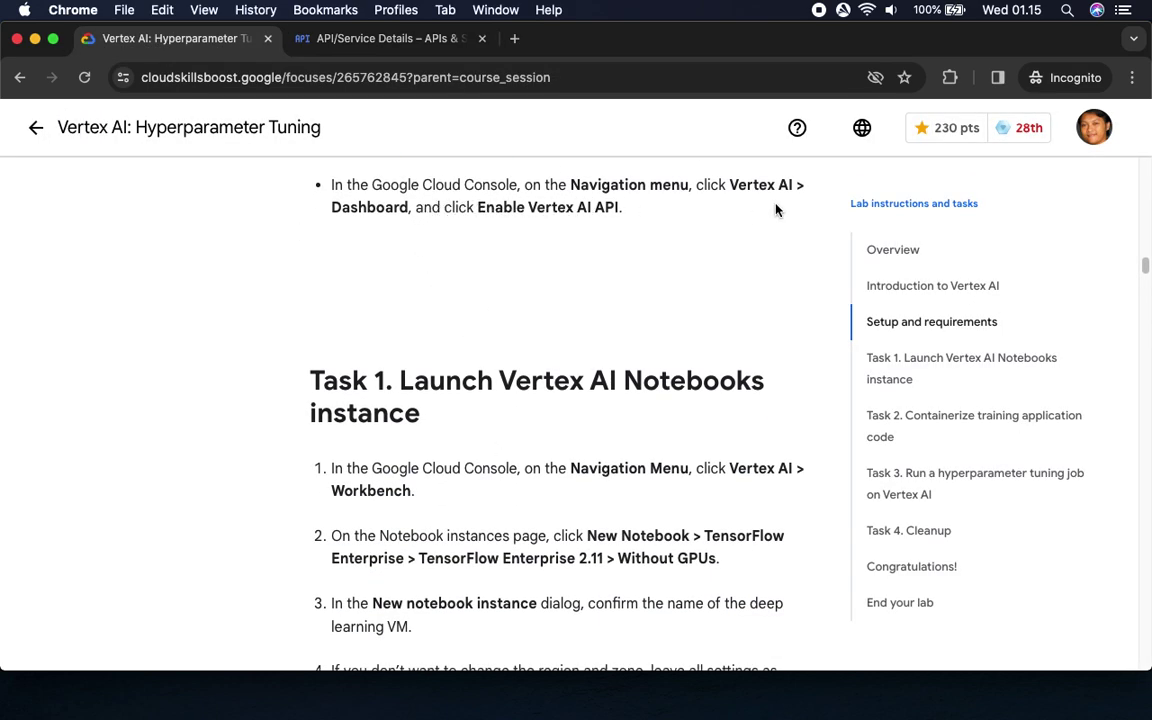
pyautogui.click(340, 38)
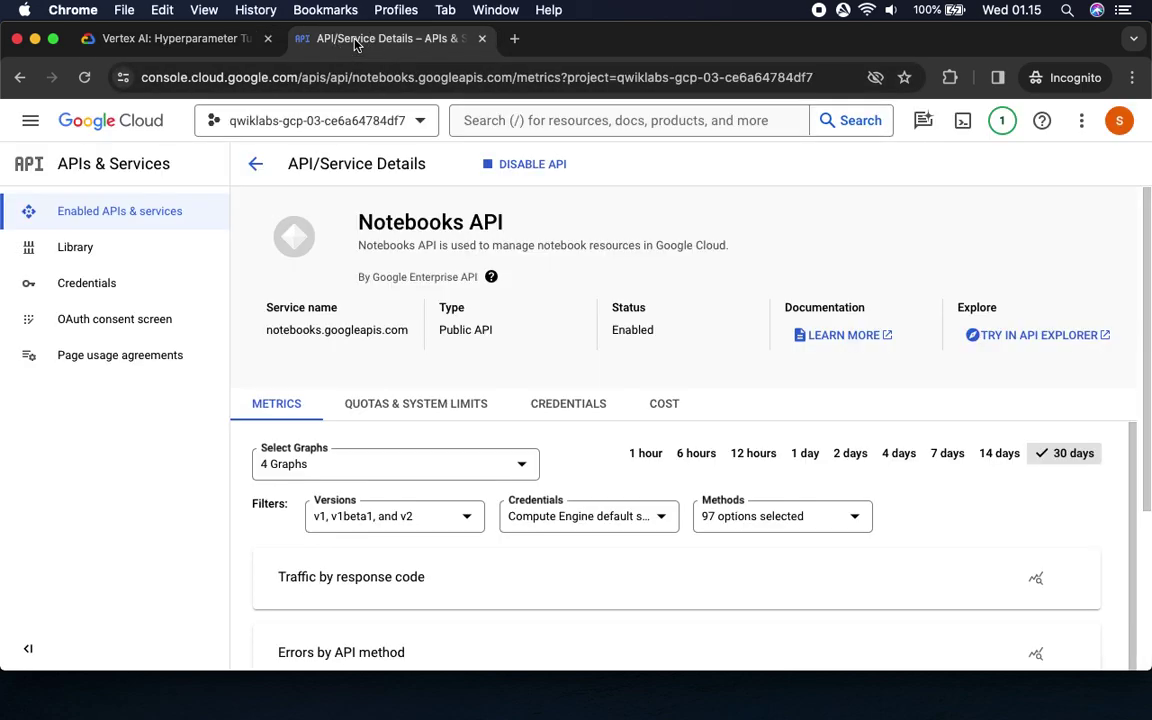
pyautogui.click(30, 130)
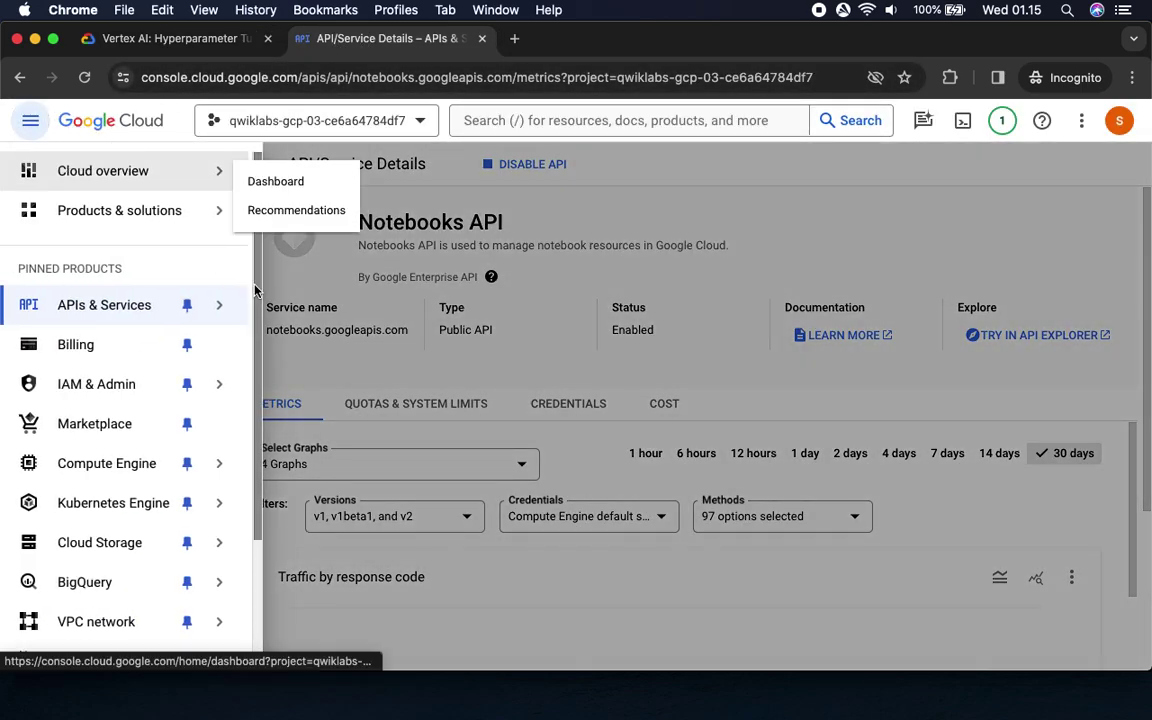
pyautogui.scroll(-3, 258, 487)
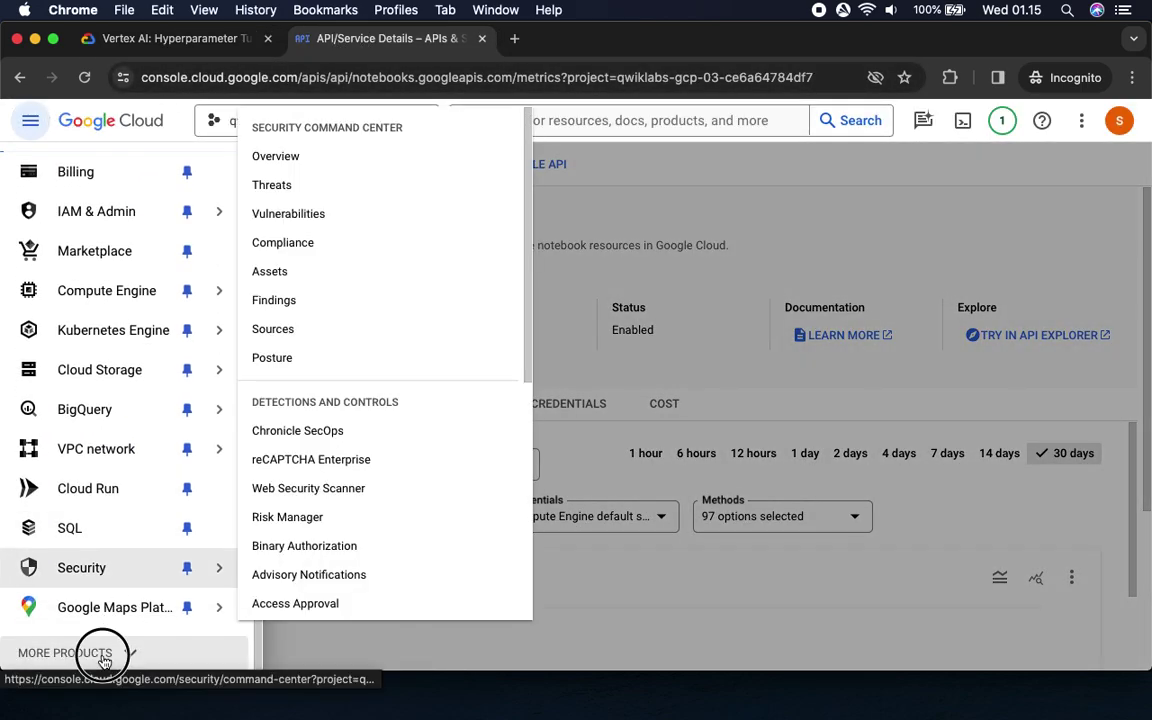
pyautogui.click(100, 652)
pyautogui.scroll(3, 160, 541)
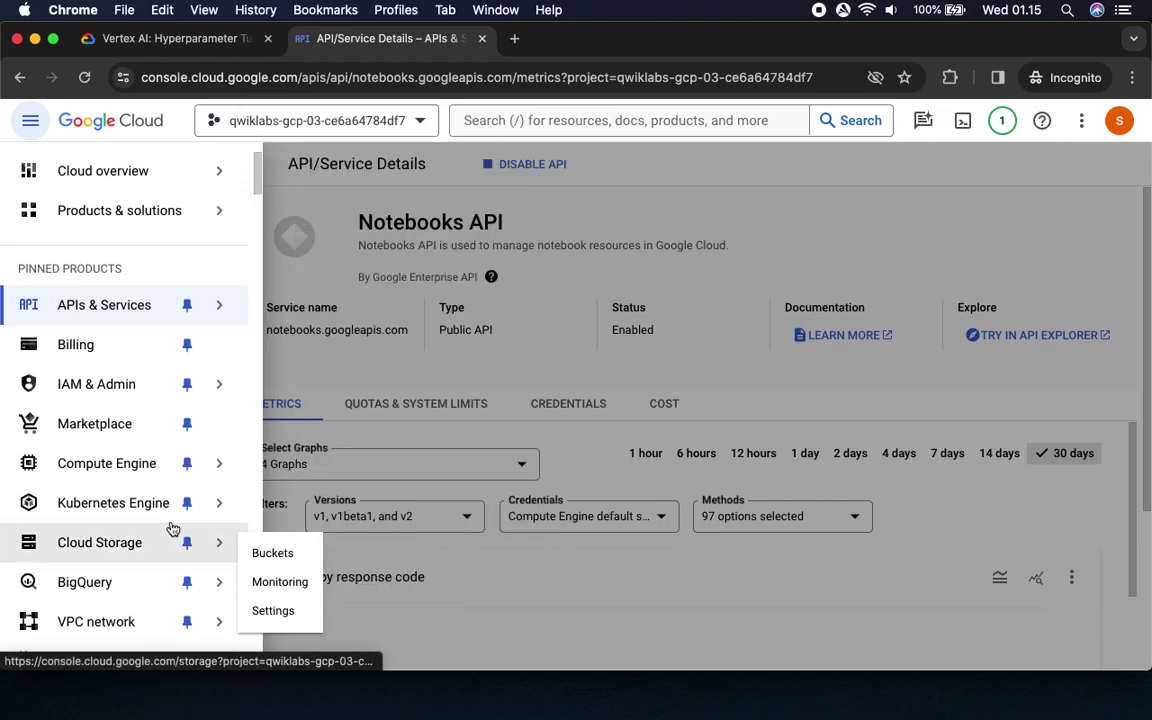
pyautogui.moveTo(260, 185); pyautogui.dragTo(256, 485)
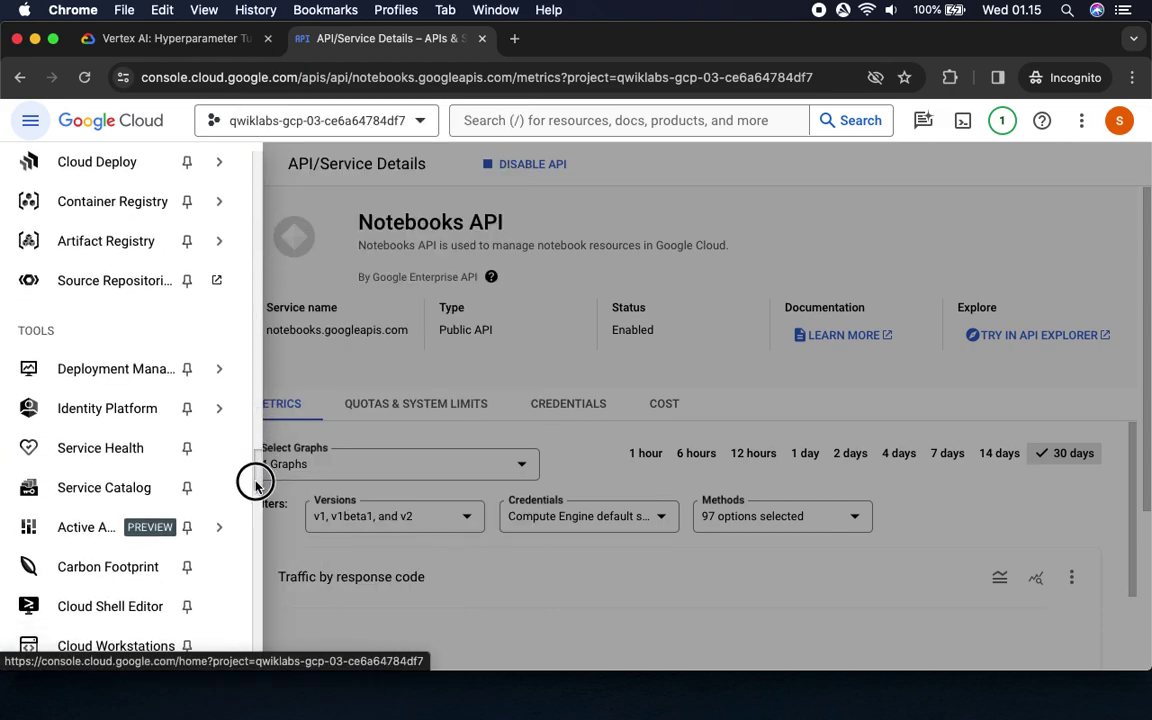
pyautogui.moveTo(254, 487); pyautogui.dragTo(239, 576)
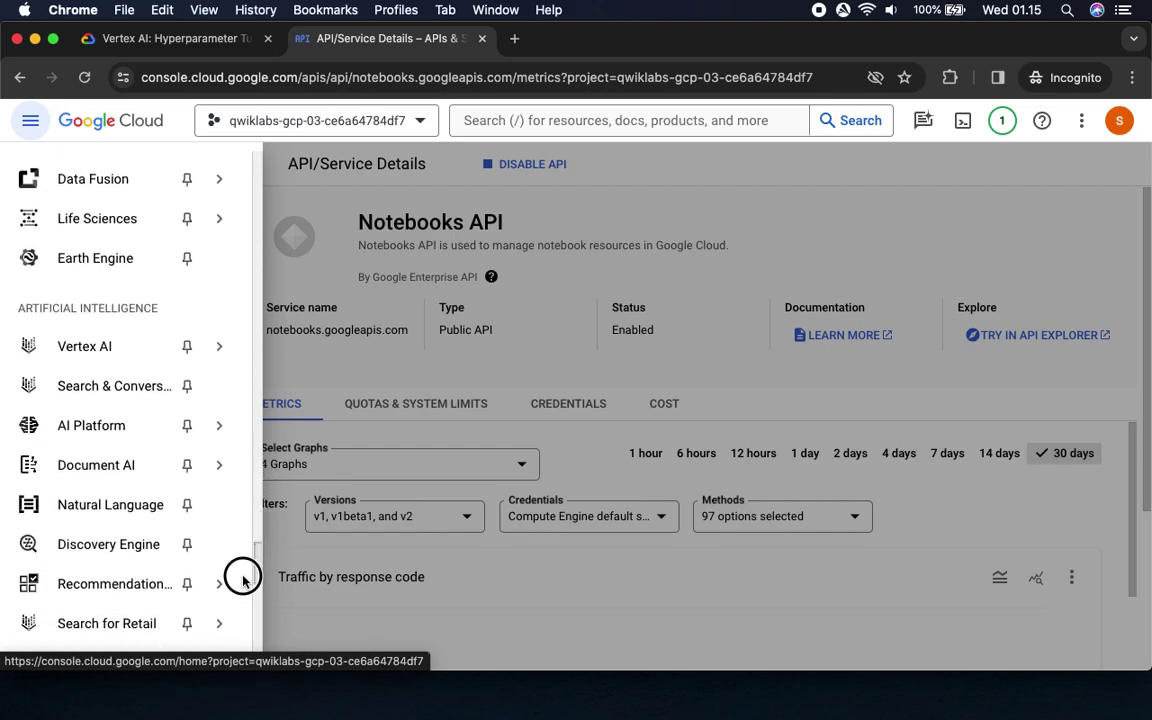
pyautogui.moveTo(116, 329)
pyautogui.click(302, 189)
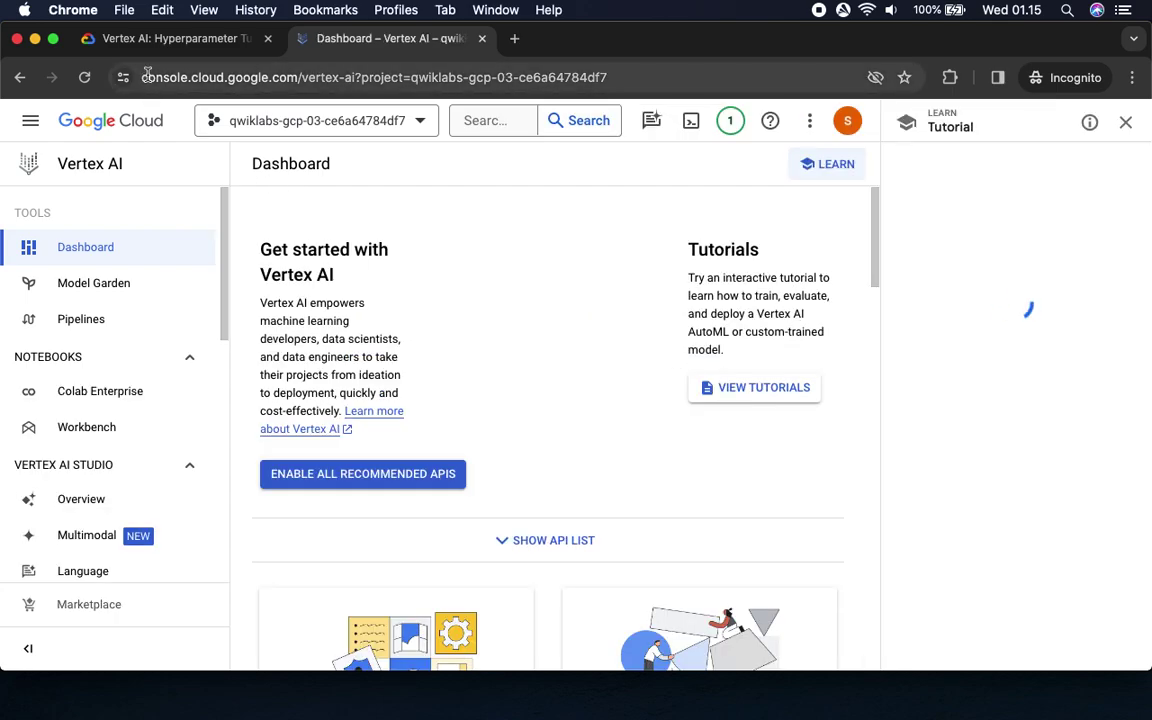
# Recheck the lab's Enable Vertex AI API instruction, then enable all recommended APIs from the Vertex AI Dashboard, closing the Tutorial pane
pyautogui.click(149, 39)
pyautogui.moveTo(479, 208); pyautogui.dragTo(656, 236)
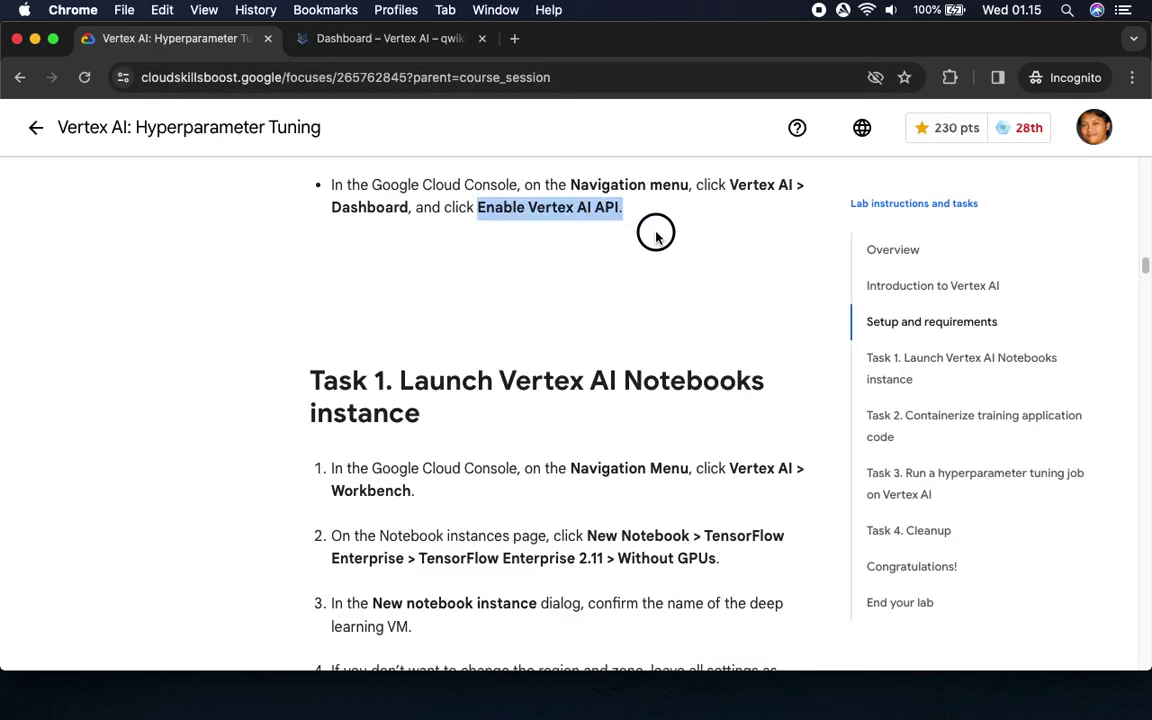
pyautogui.click(399, 39)
pyautogui.scroll(-5, 576, 481)
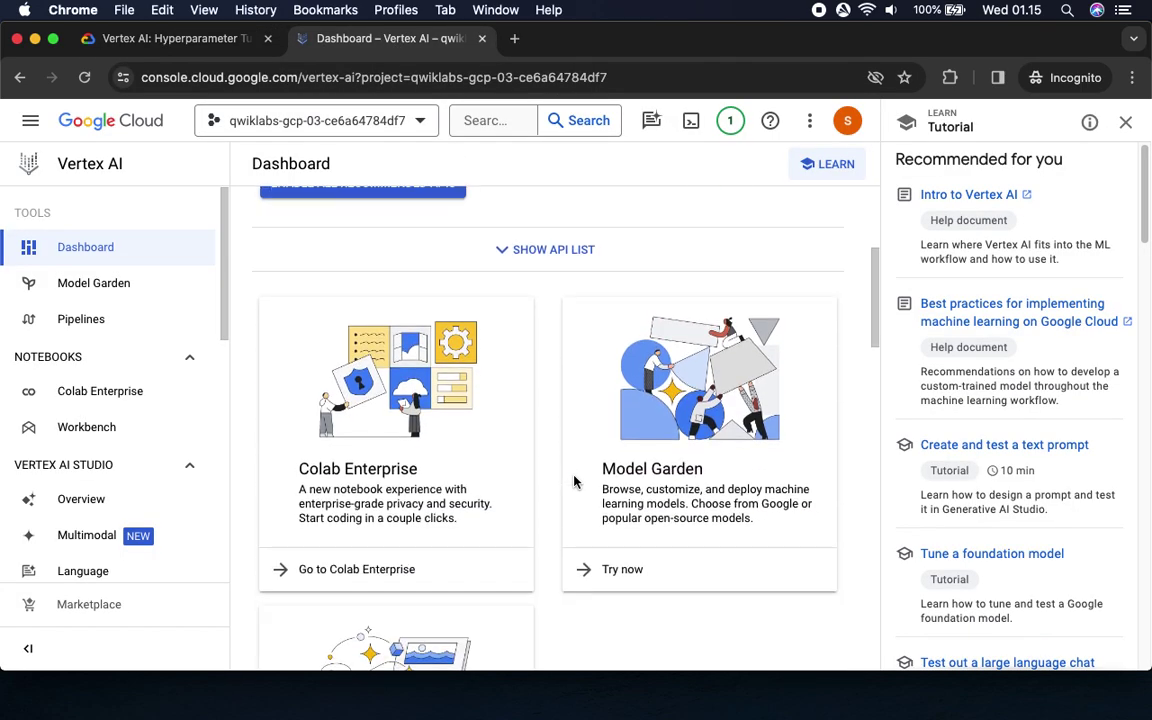
pyautogui.scroll(-10, 574, 482)
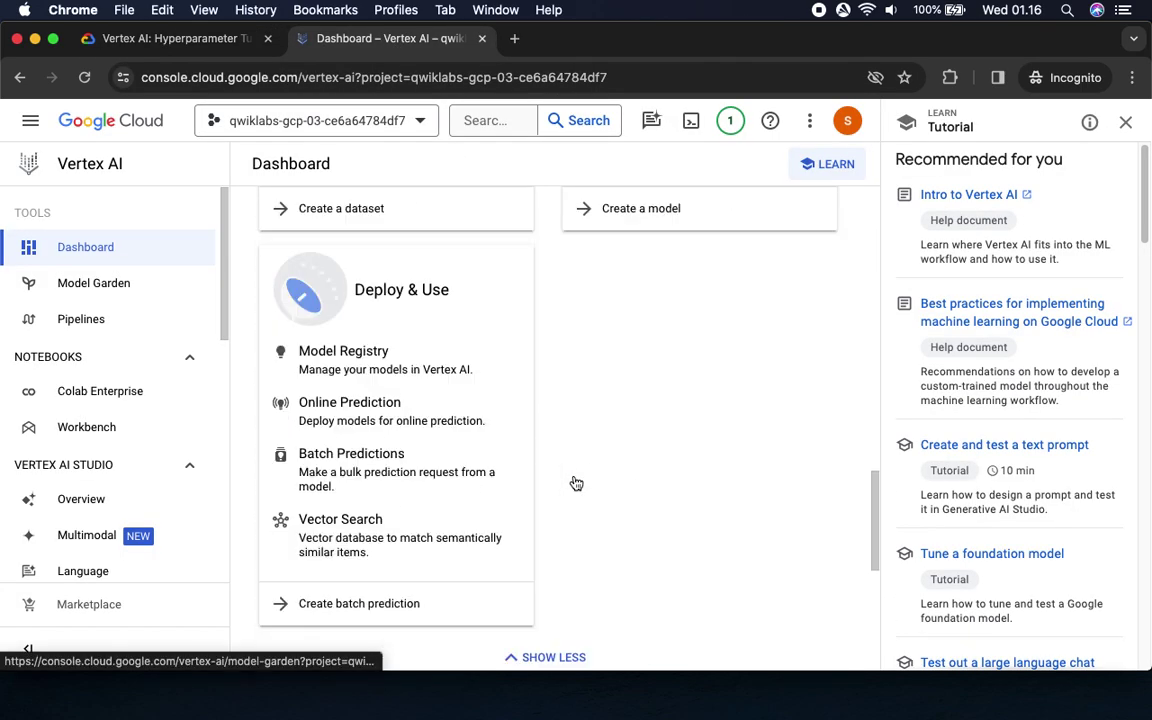
pyautogui.scroll(-5, 574, 482)
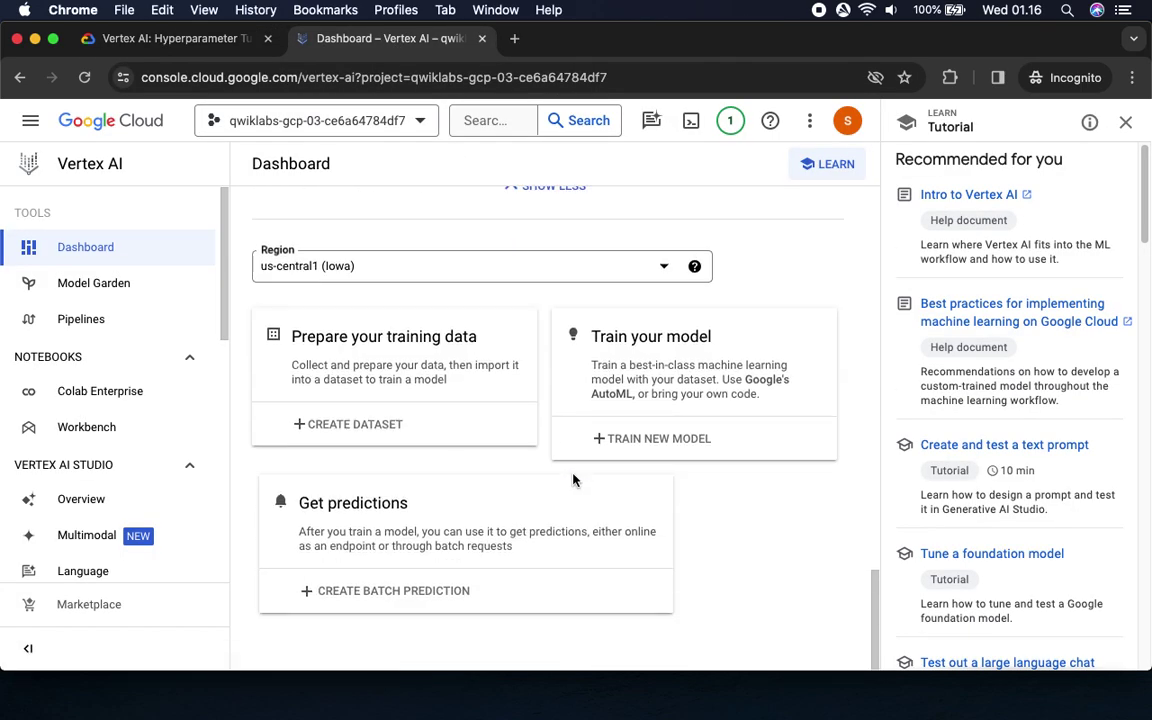
pyautogui.scroll(15, 663, 429)
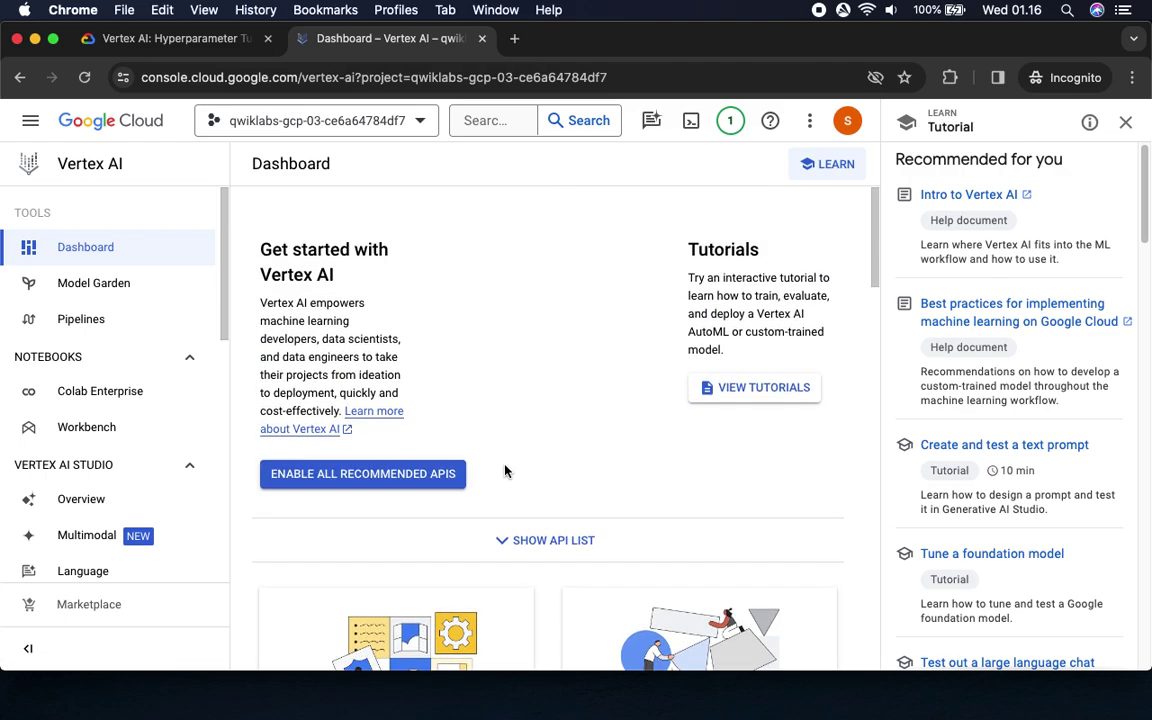
pyautogui.click(421, 478)
pyautogui.click(1124, 122)
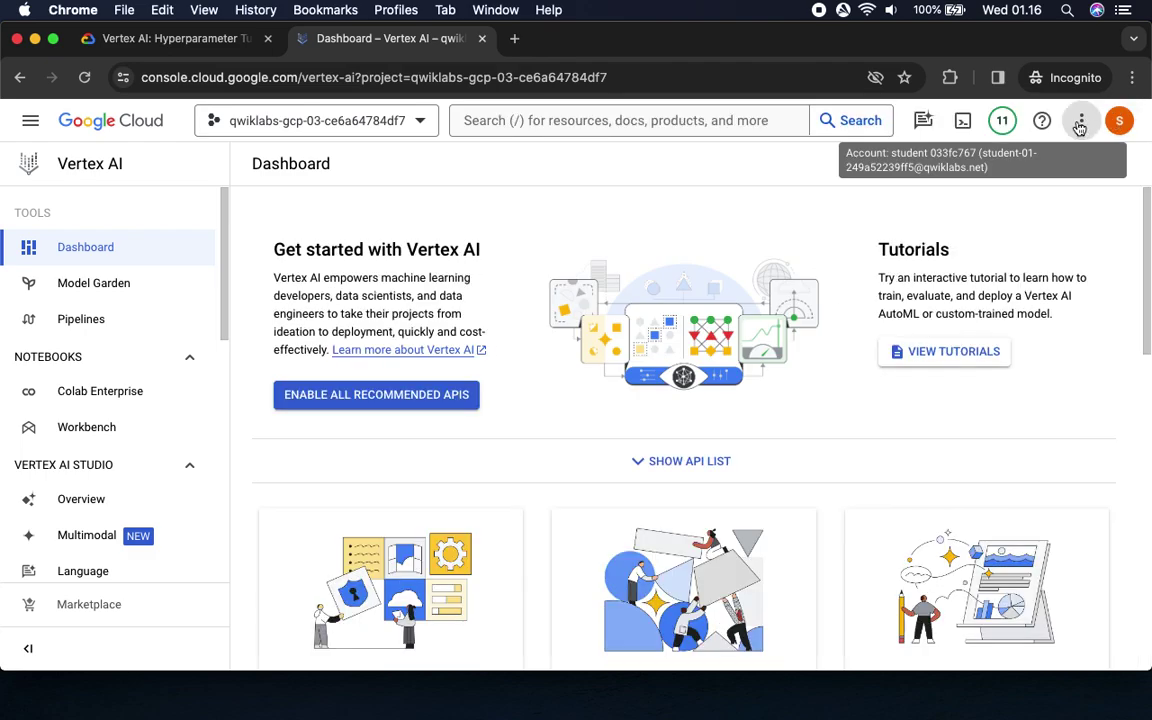
pyautogui.click(372, 402)
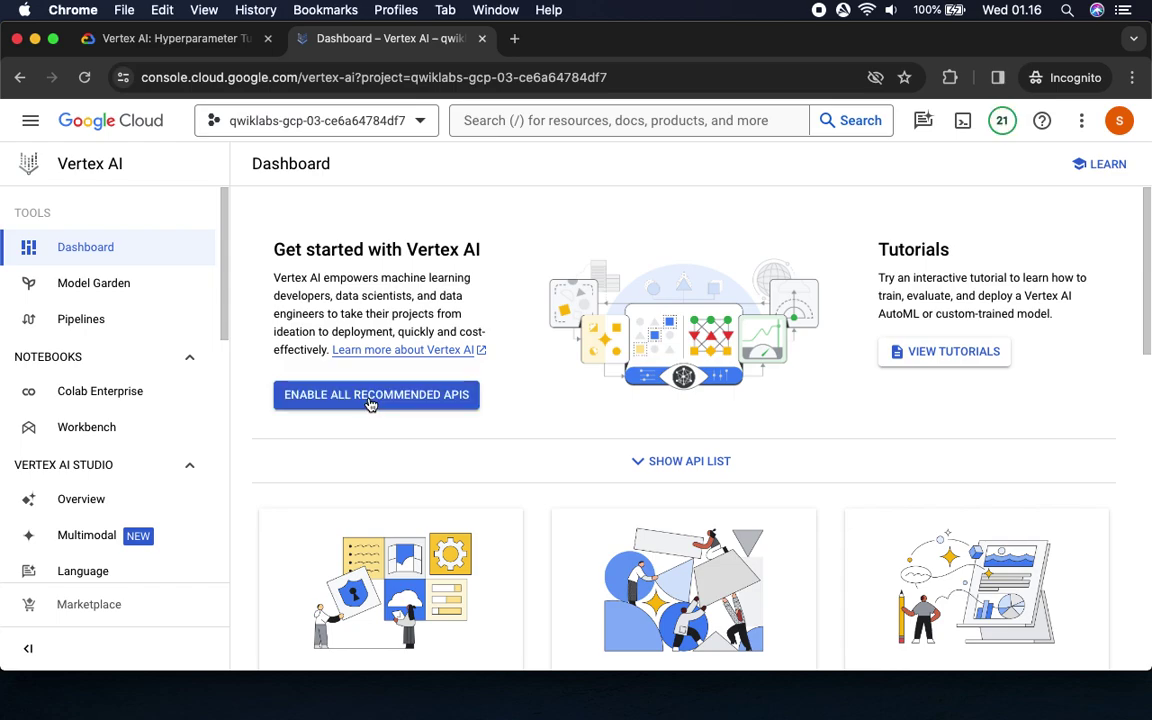
# Show the Vertex AI Dashboard's API list and check through to its last card whether each recommended API is enabled
pyautogui.click(646, 465)
pyautogui.scroll(-3, 571, 453)
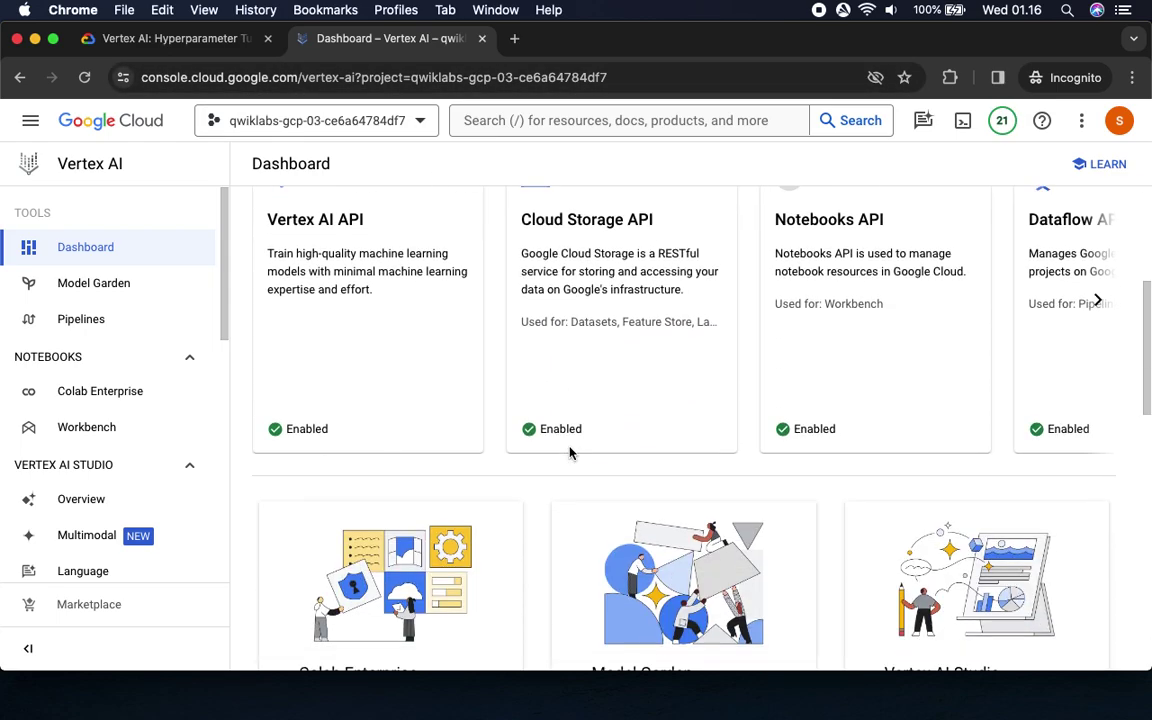
pyautogui.scroll(-4, 536, 492)
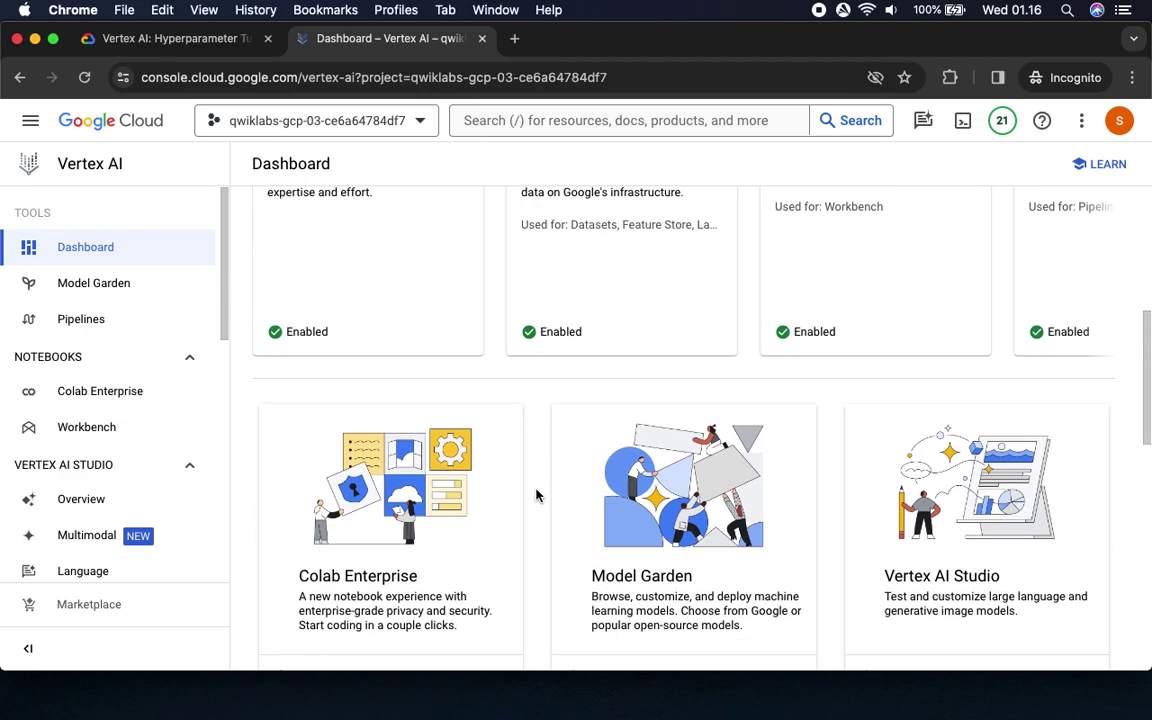
pyautogui.scroll(5, 536, 492)
pyautogui.scroll(-5, 536, 492)
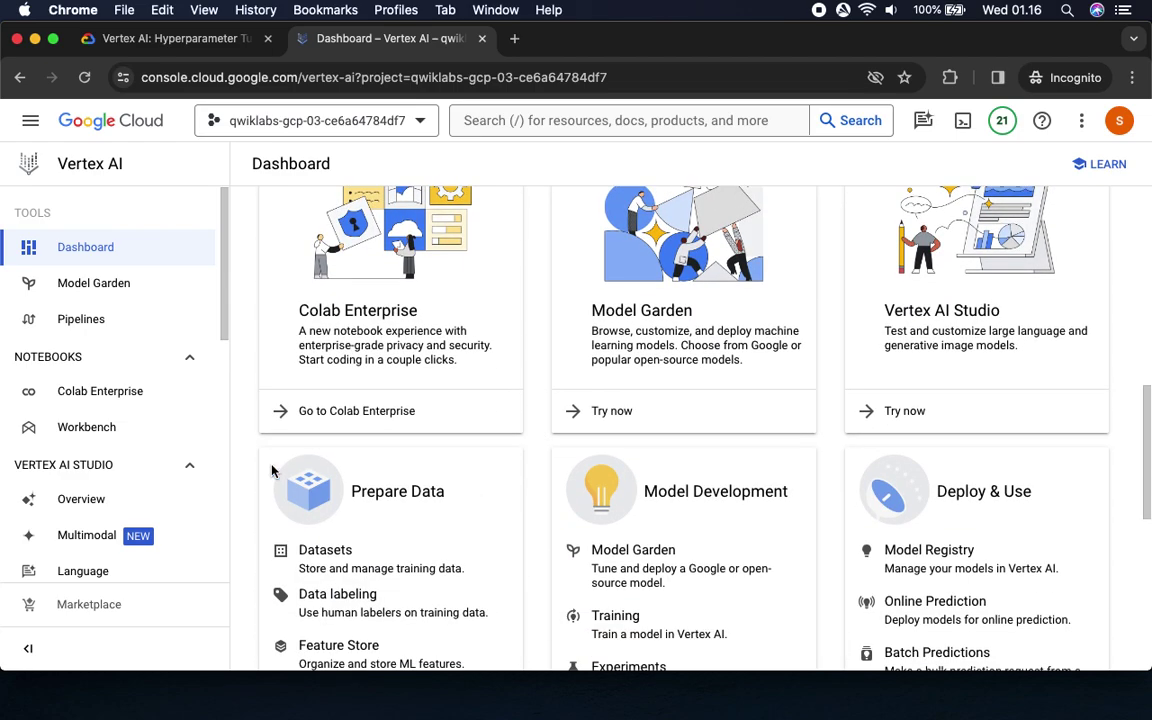
pyautogui.scroll(5, 716, 402)
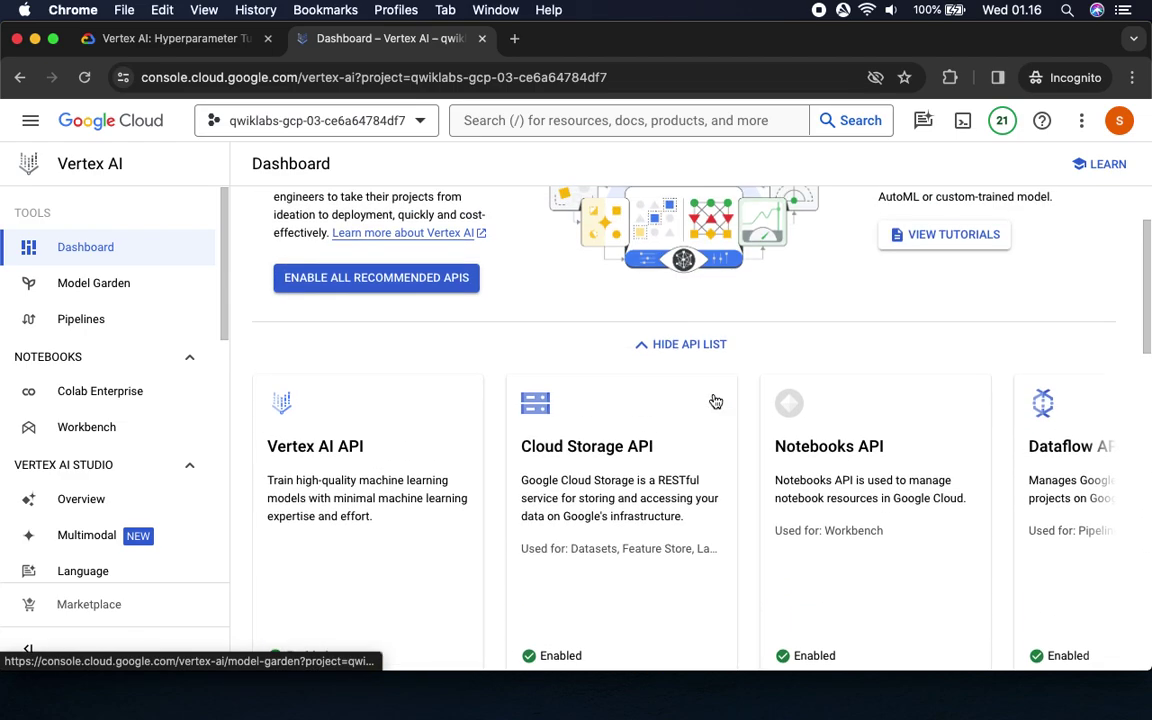
pyautogui.scroll(-1, 918, 458)
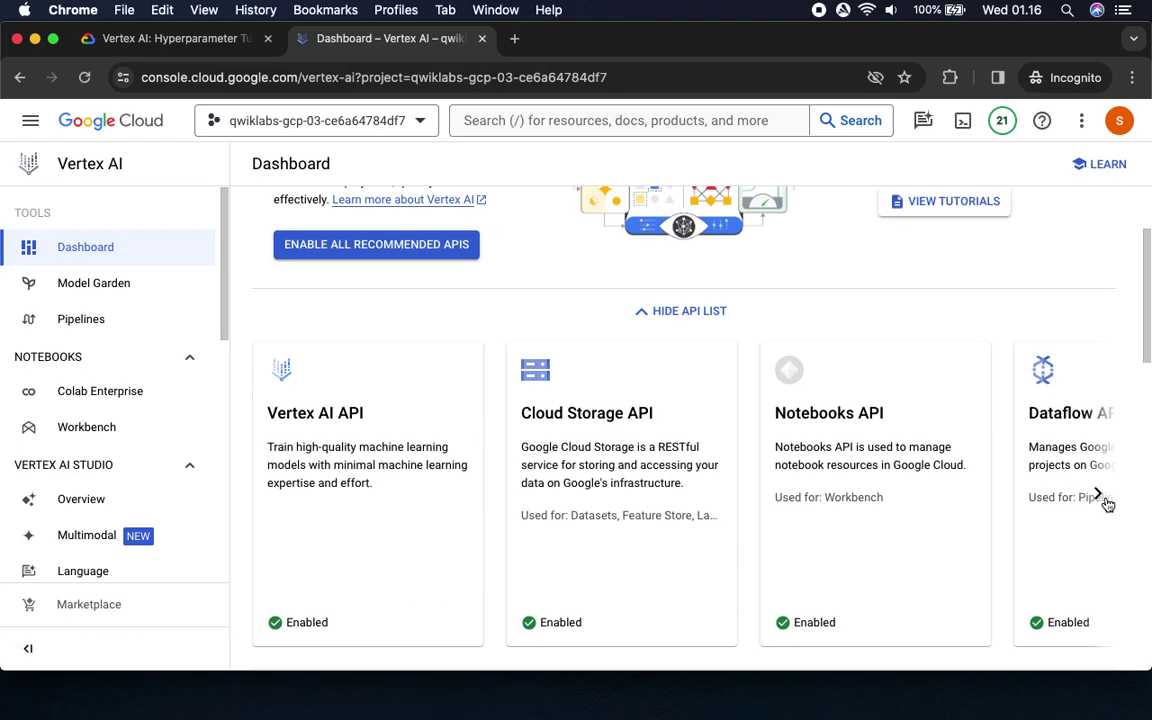
pyautogui.click(1098, 494)
pyautogui.click(1098, 494)
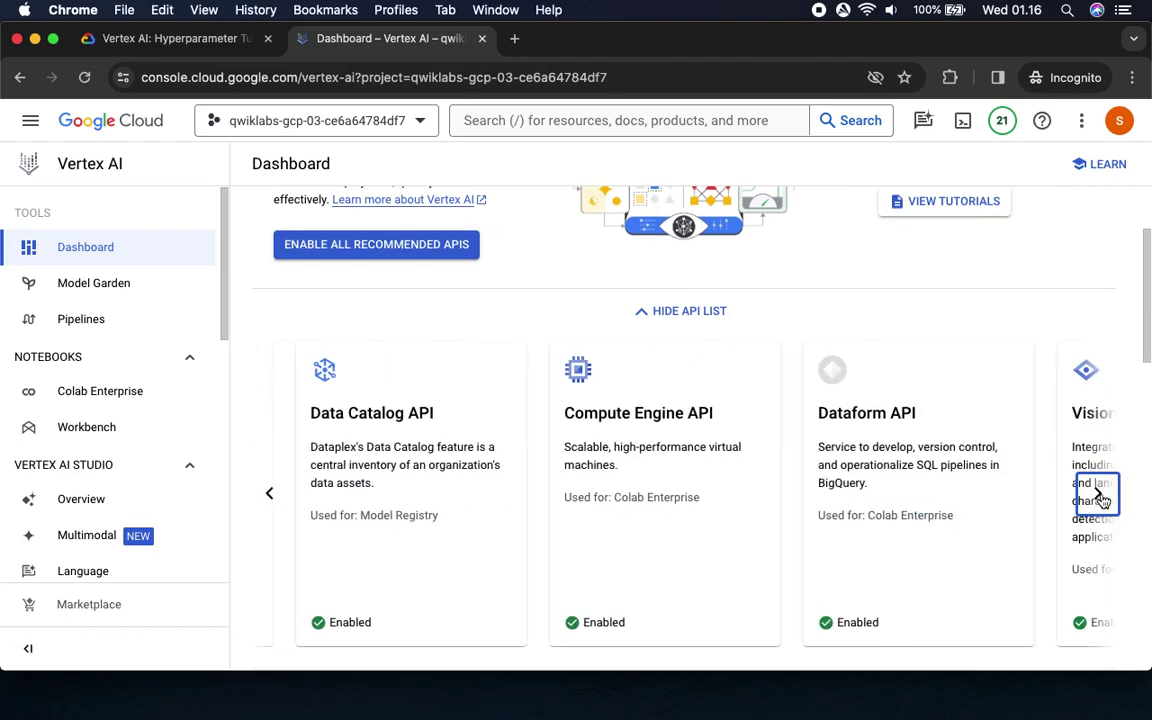
pyautogui.click(1099, 494)
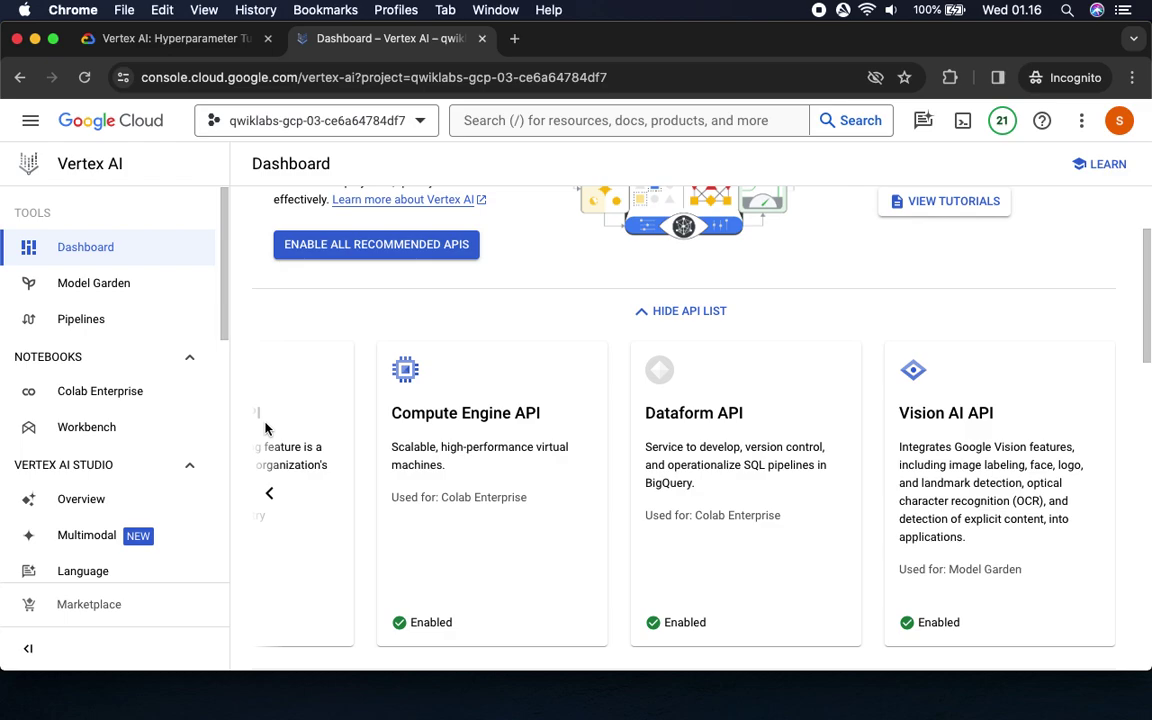
# Read the first instruction of the lab's Task 1, then open the Vertex AI Workbench page in the Google Cloud console
pyautogui.click(158, 38)
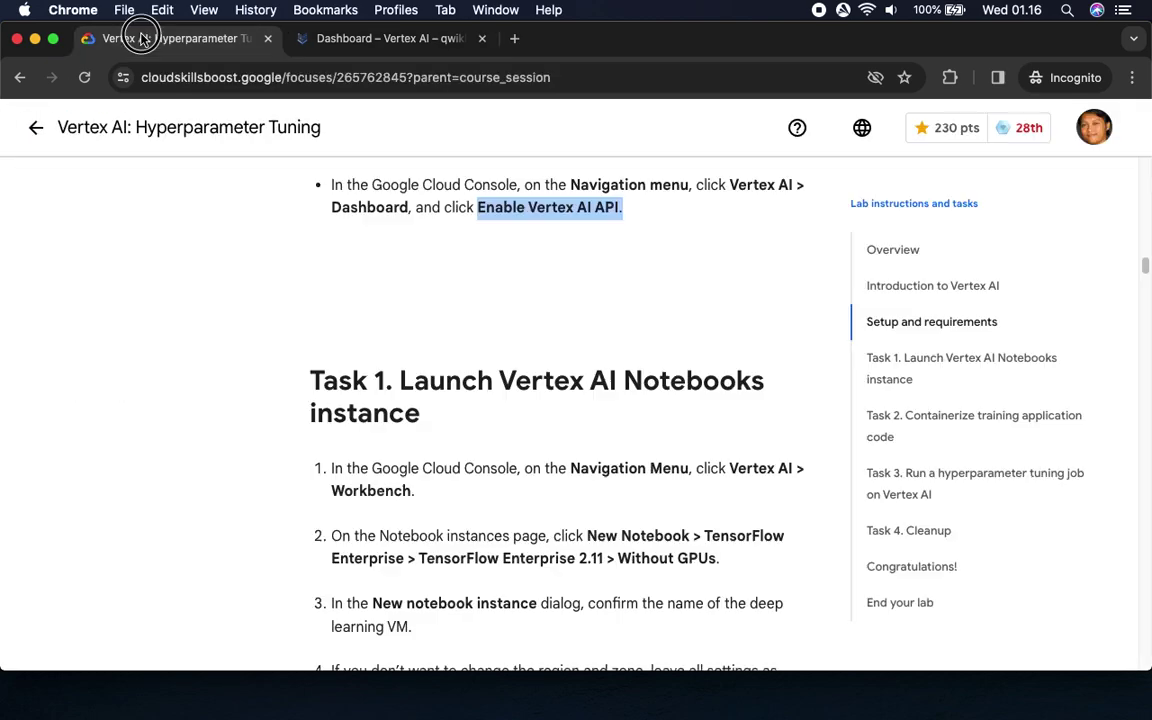
pyautogui.scroll(-2, 481, 457)
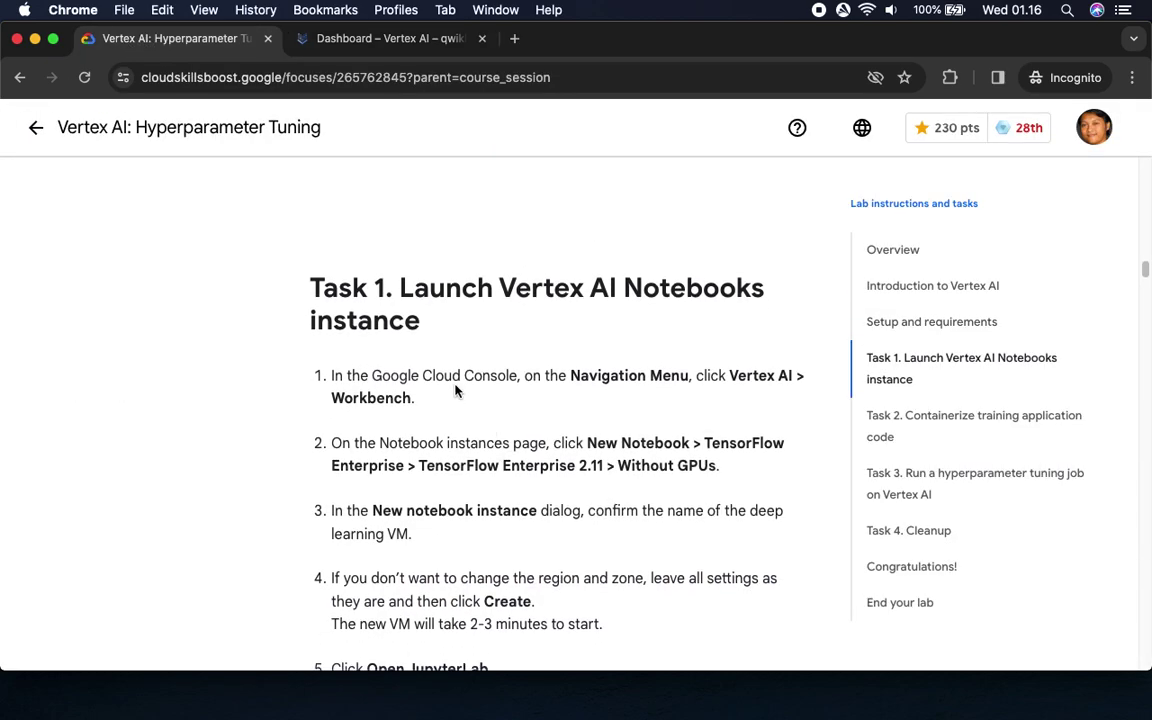
pyautogui.moveTo(744, 369); pyautogui.dragTo(792, 410)
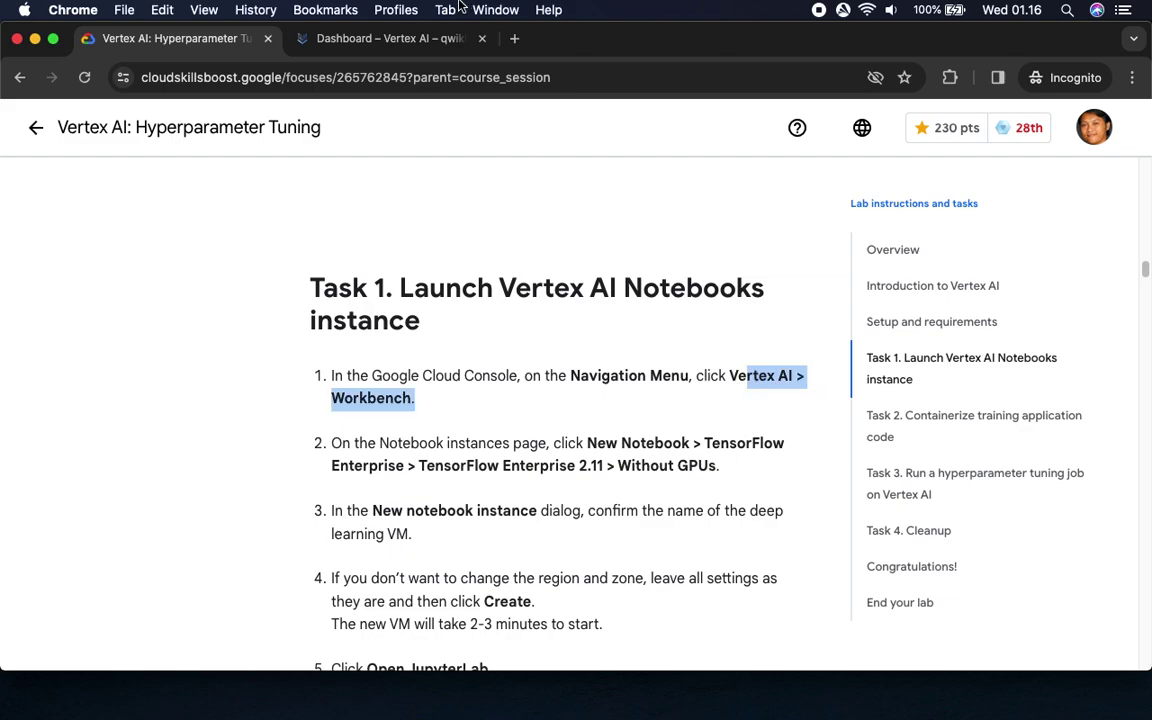
pyautogui.click(362, 40)
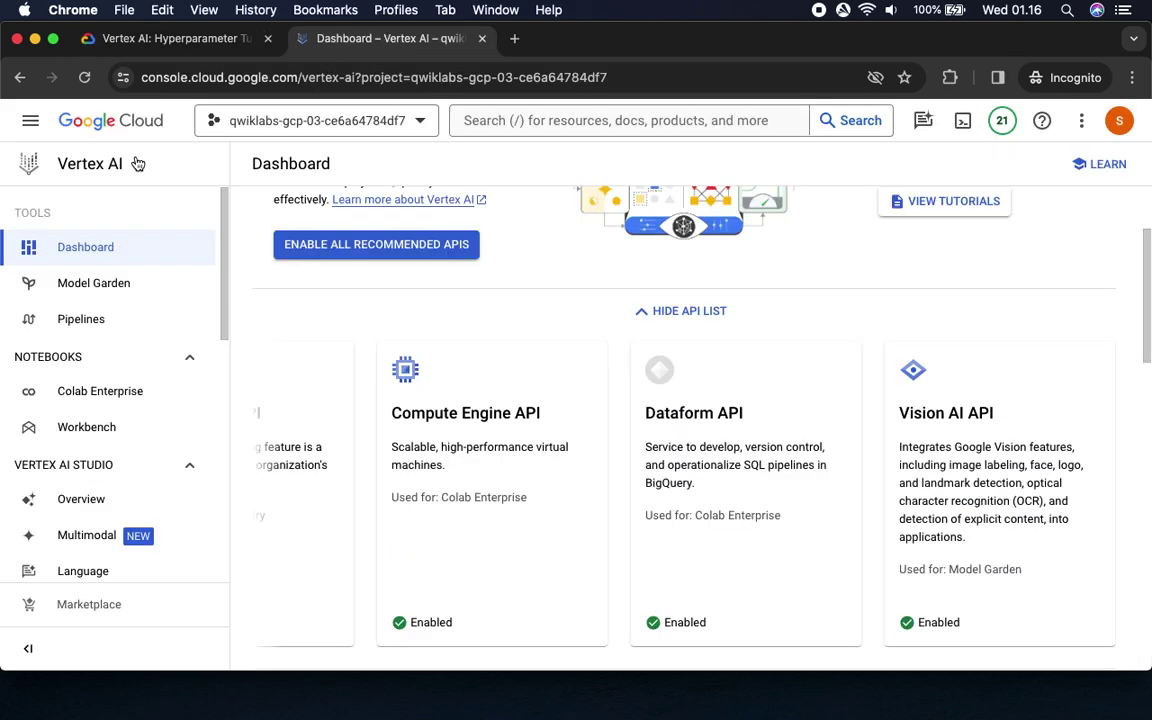
pyautogui.click(88, 428)
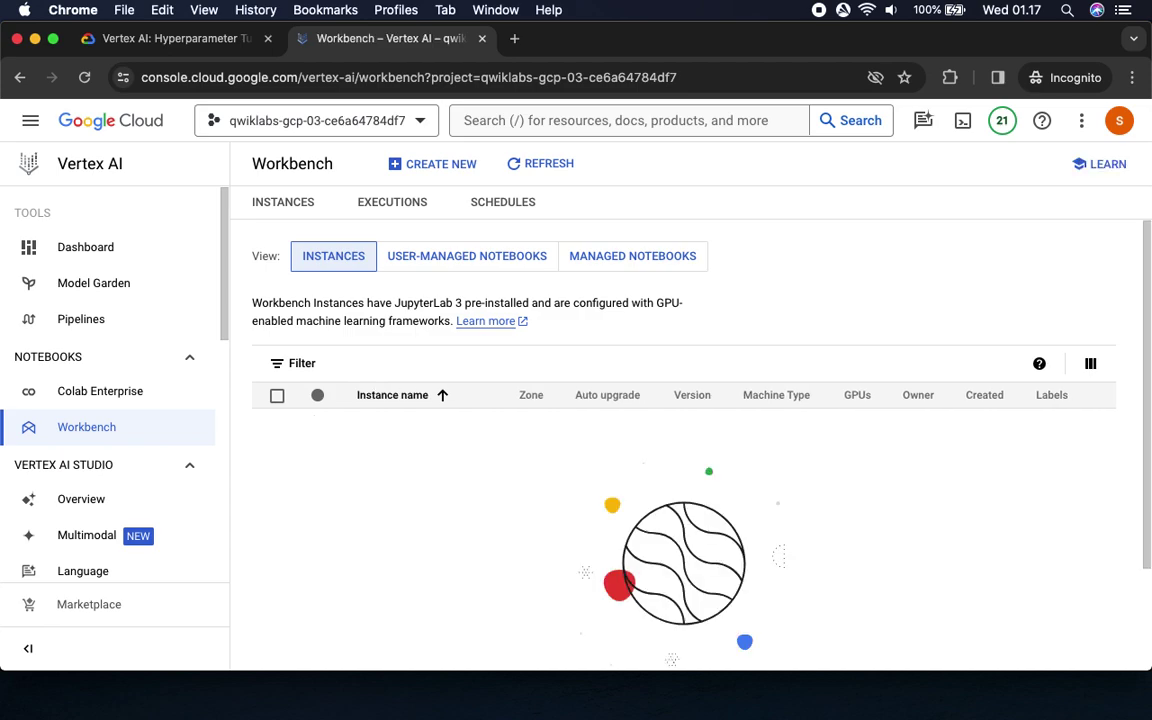
# Read the lab's Task 1 instructions for creating the notebook instance, then return to the Workbench page
pyautogui.click(166, 44)
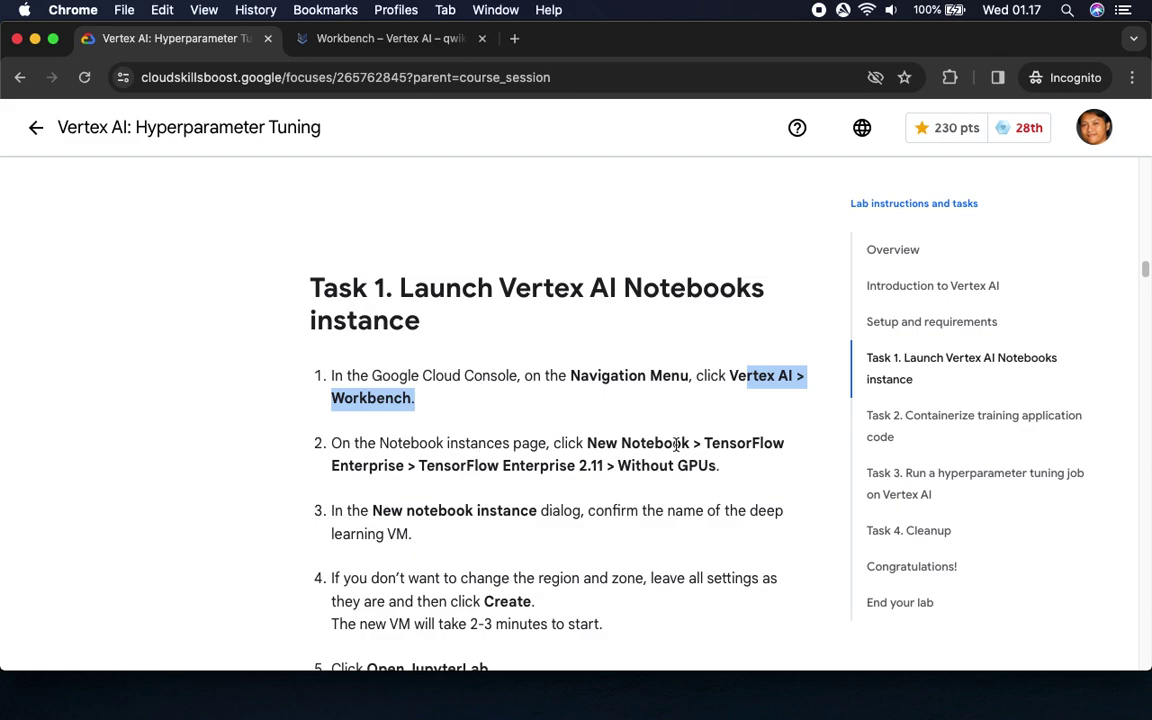
pyautogui.scroll(-5, 680, 446)
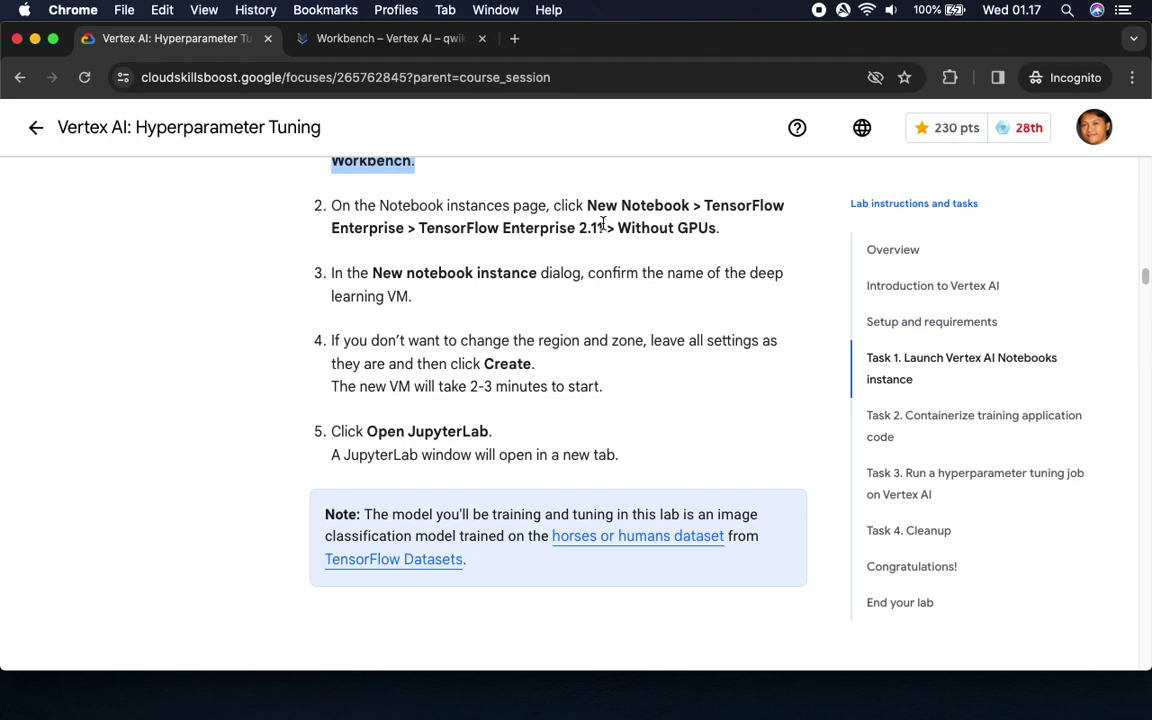
pyautogui.scroll(1, 600, 220)
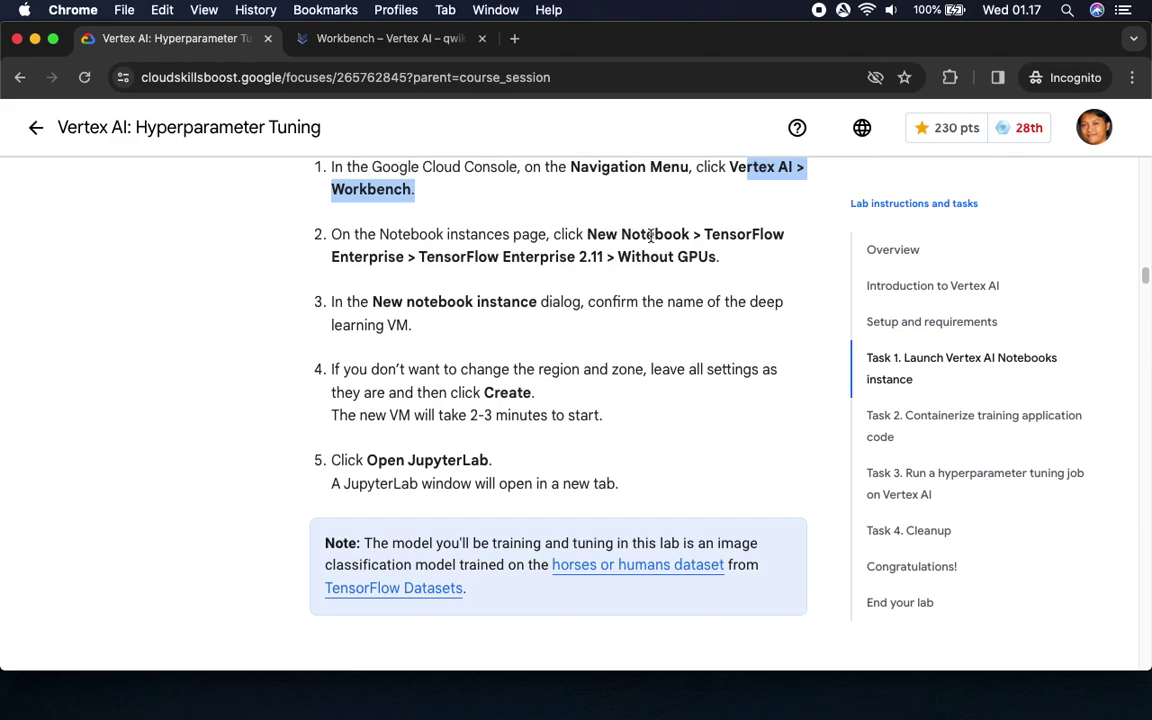
pyautogui.click(333, 38)
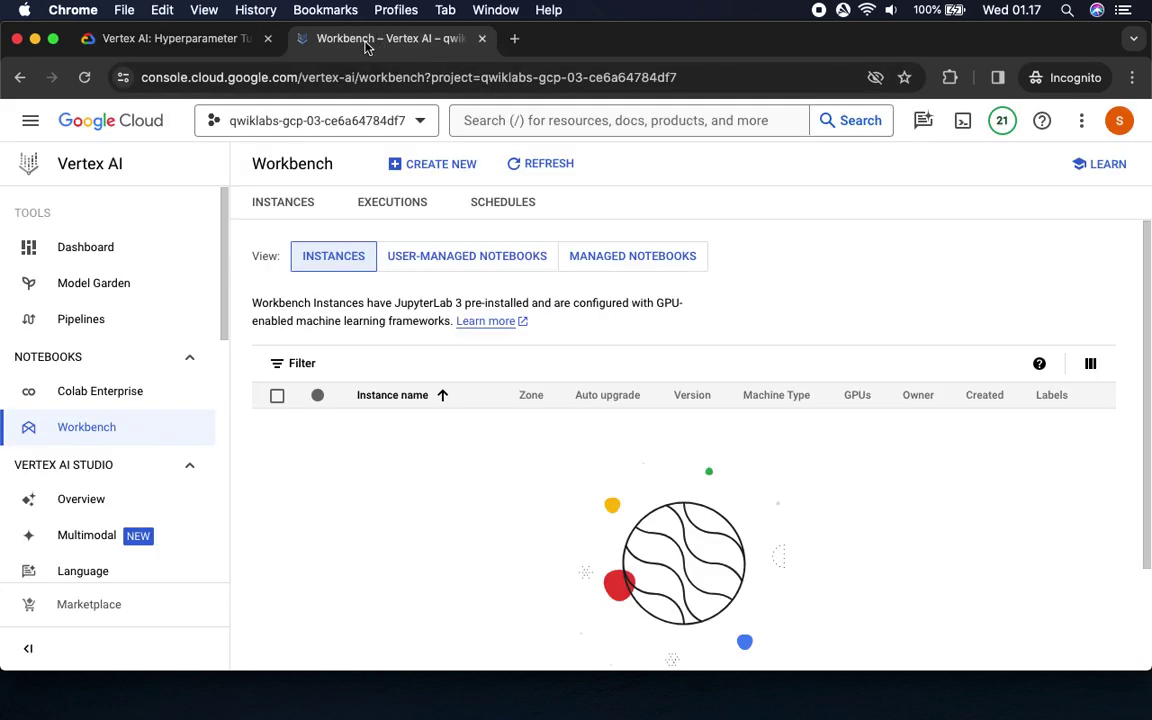
pyautogui.click(428, 166)
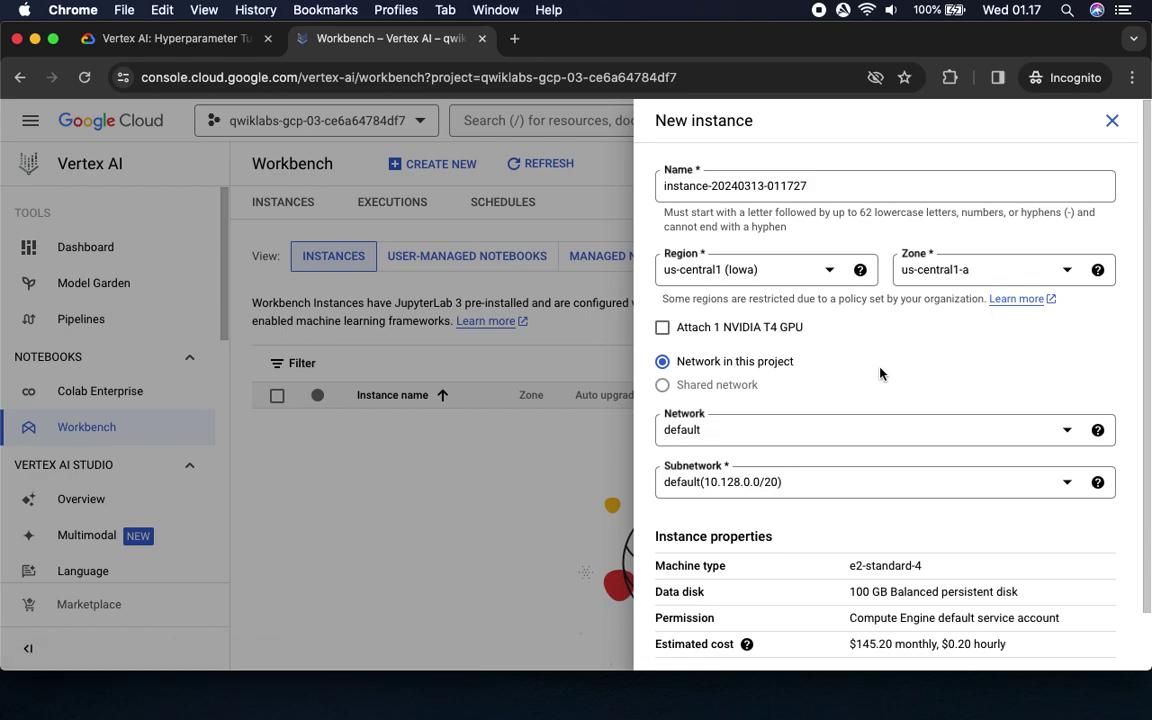
pyautogui.scroll(-2, 880, 373)
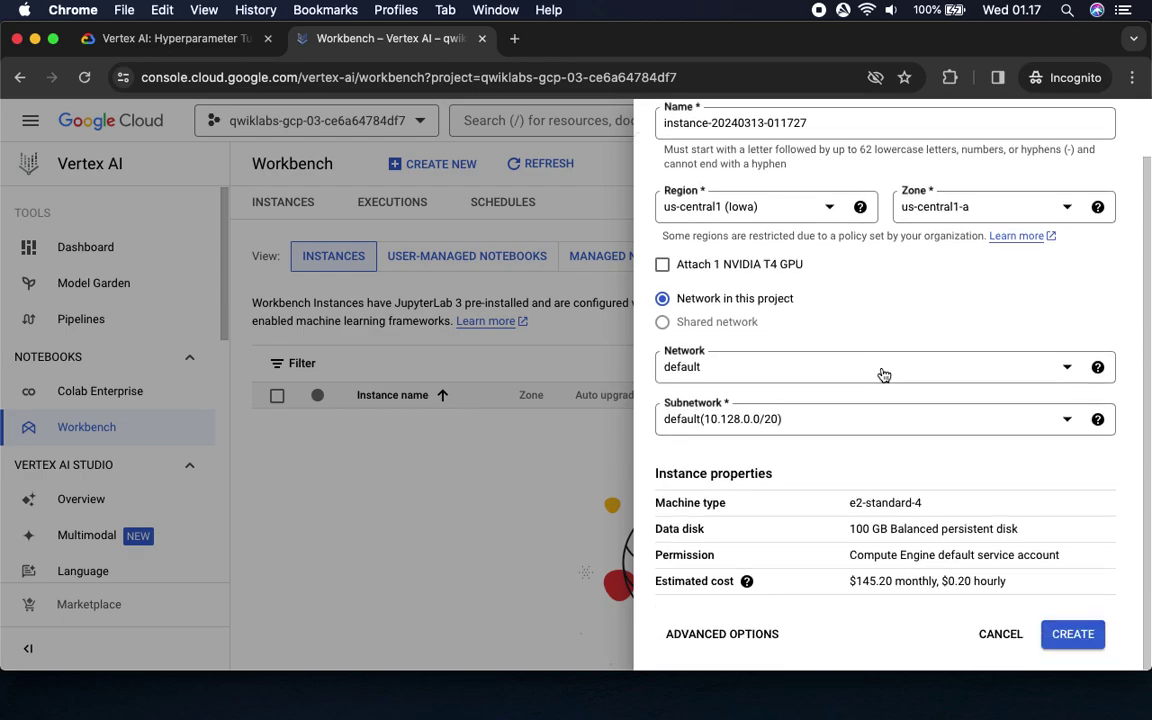
pyautogui.scroll(2, 884, 375)
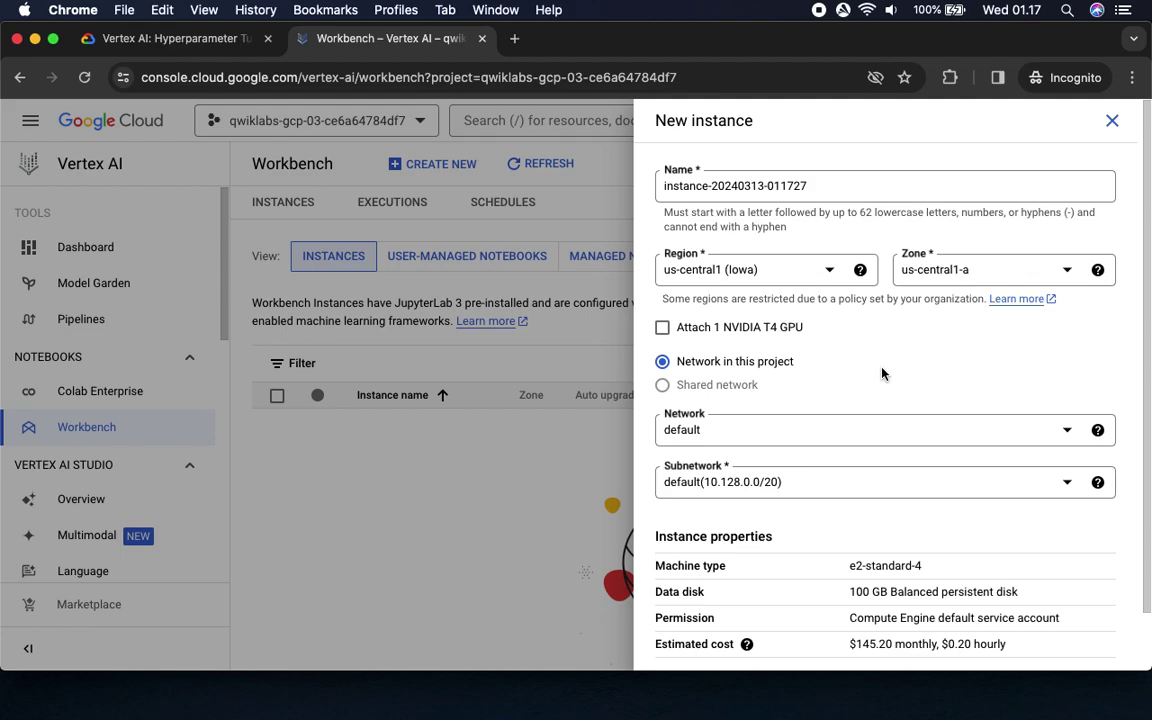
pyautogui.scroll(-2, 882, 373)
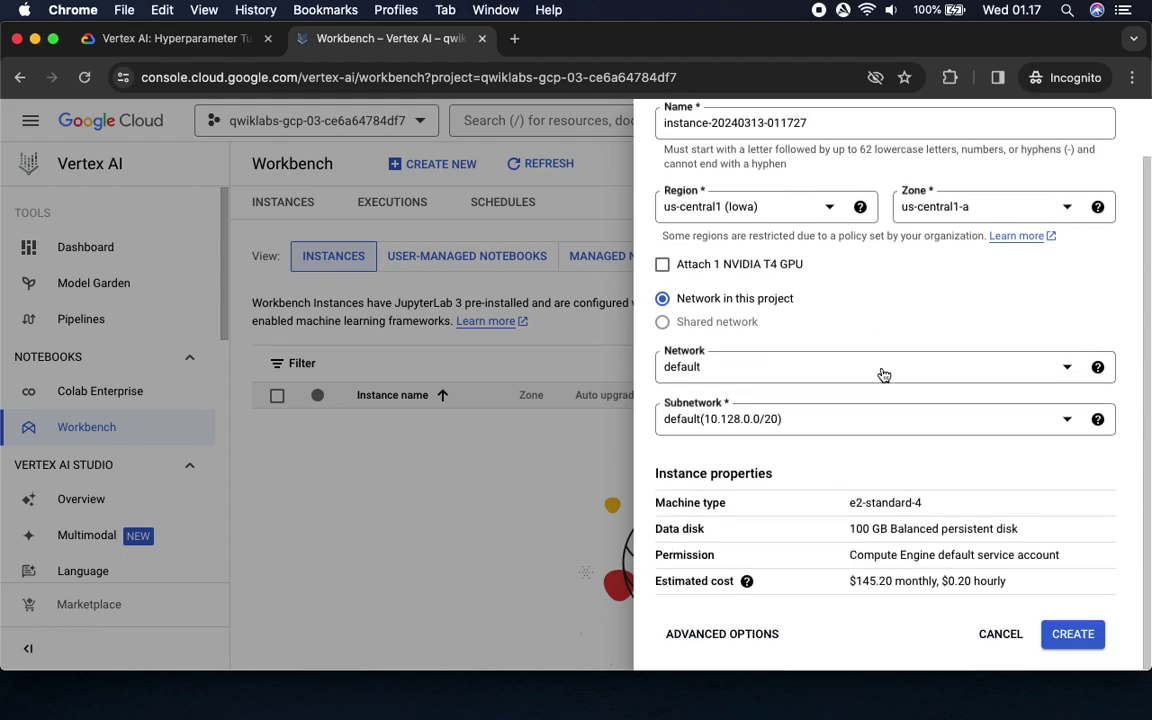
pyautogui.click(745, 637)
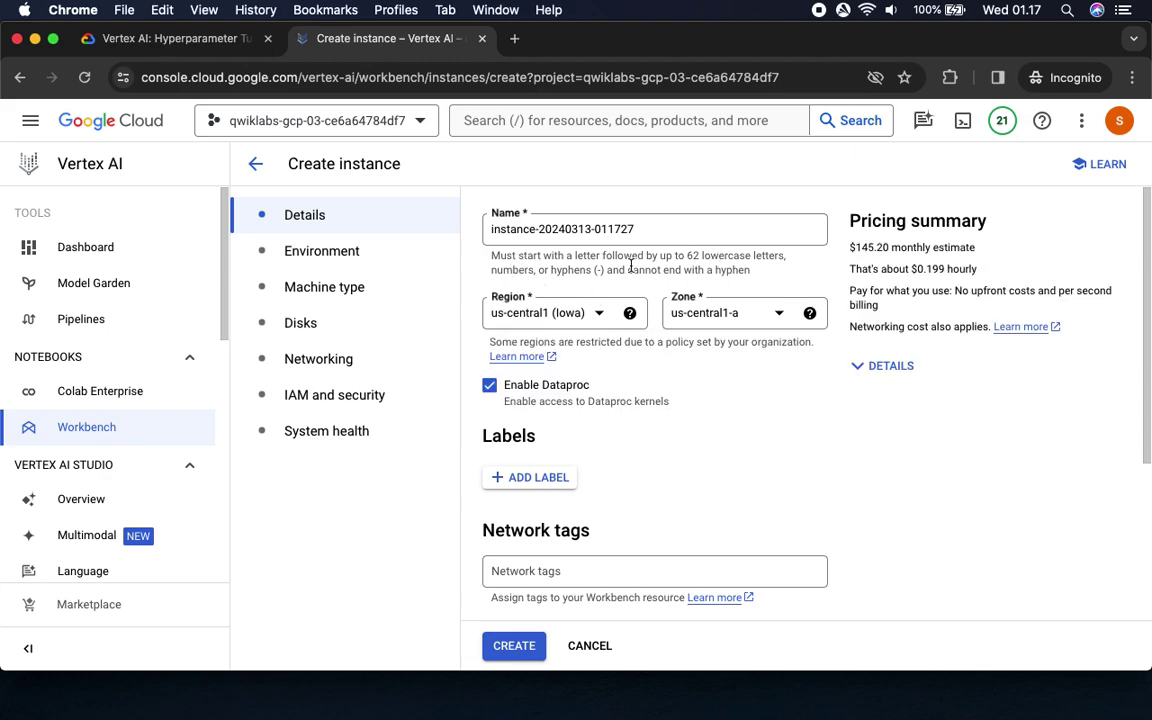
pyautogui.scroll(-5, 645, 589)
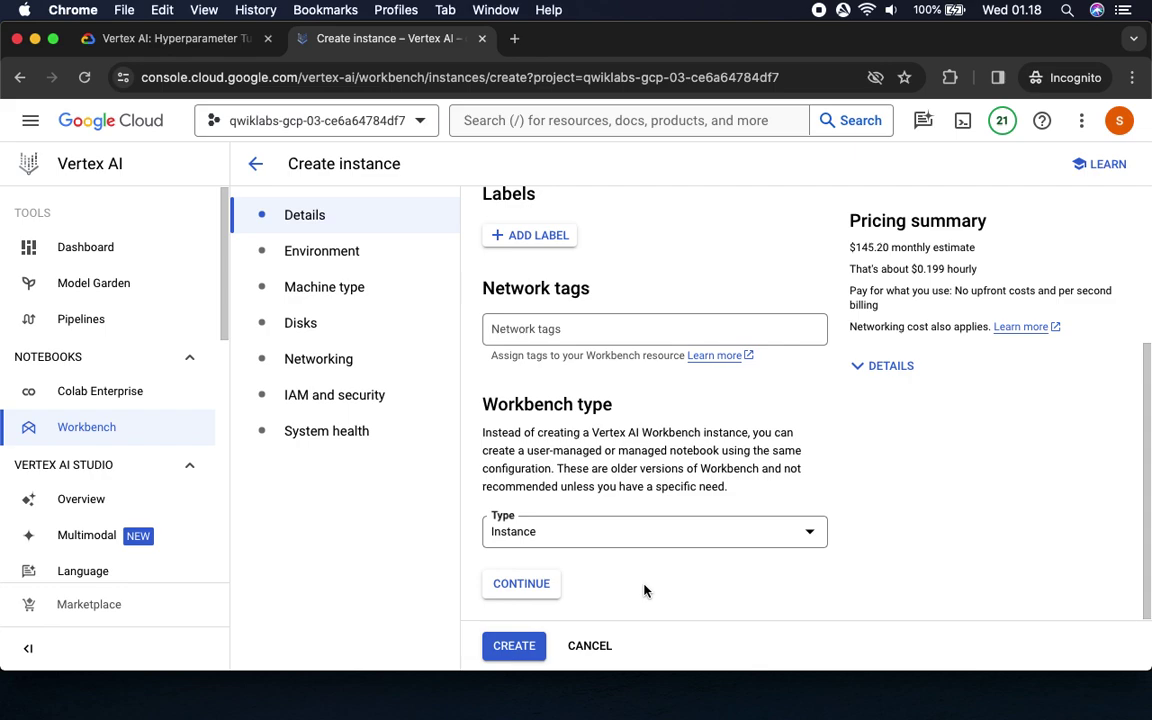
pyautogui.click(181, 45)
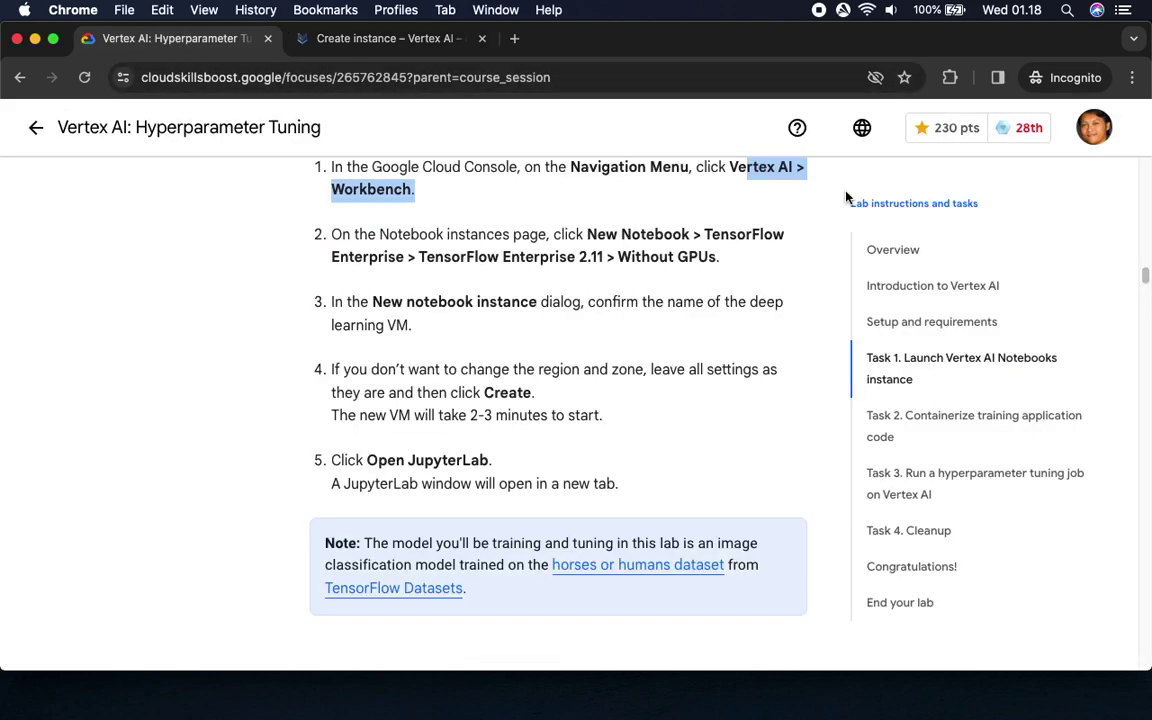
pyautogui.moveTo(721, 236); pyautogui.dragTo(404, 258)
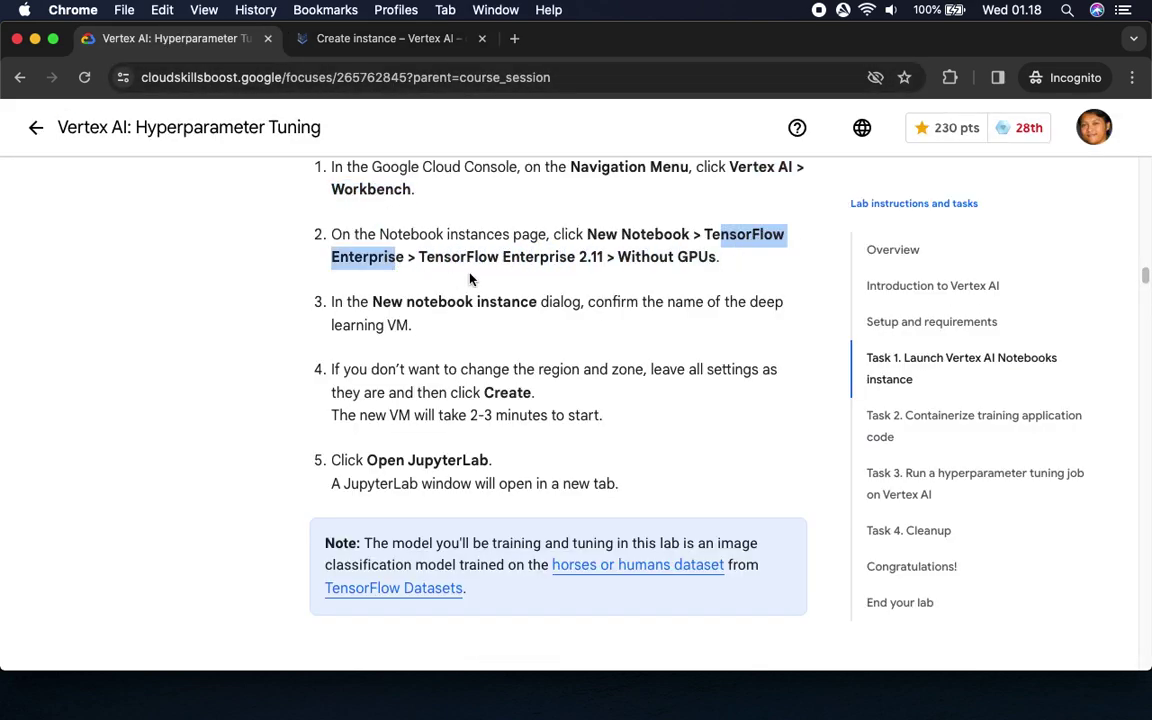
pyautogui.click(358, 38)
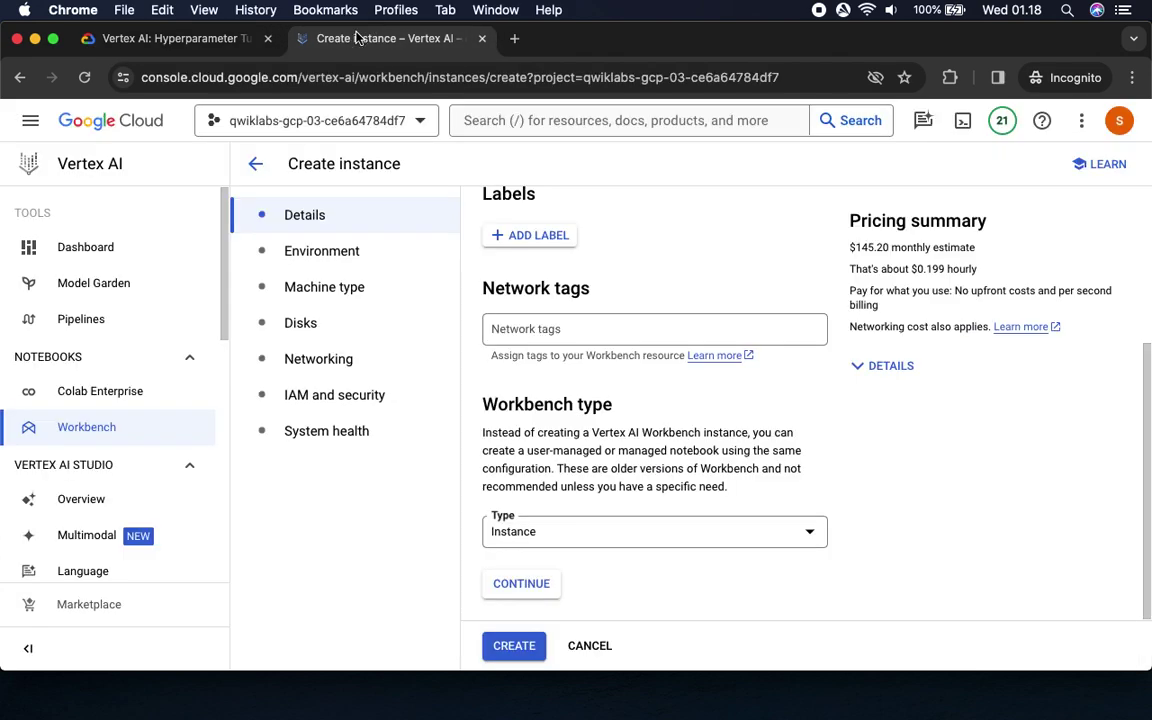
pyautogui.click(353, 262)
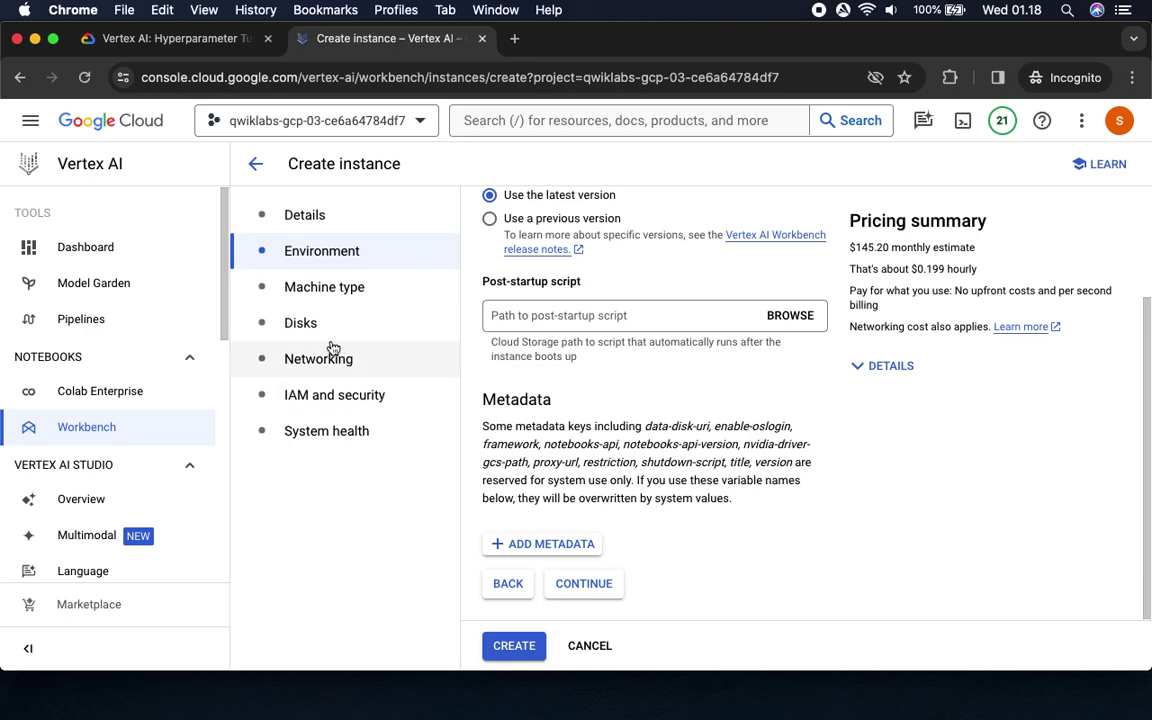
pyautogui.click(311, 292)
pyautogui.scroll(-5, 597, 406)
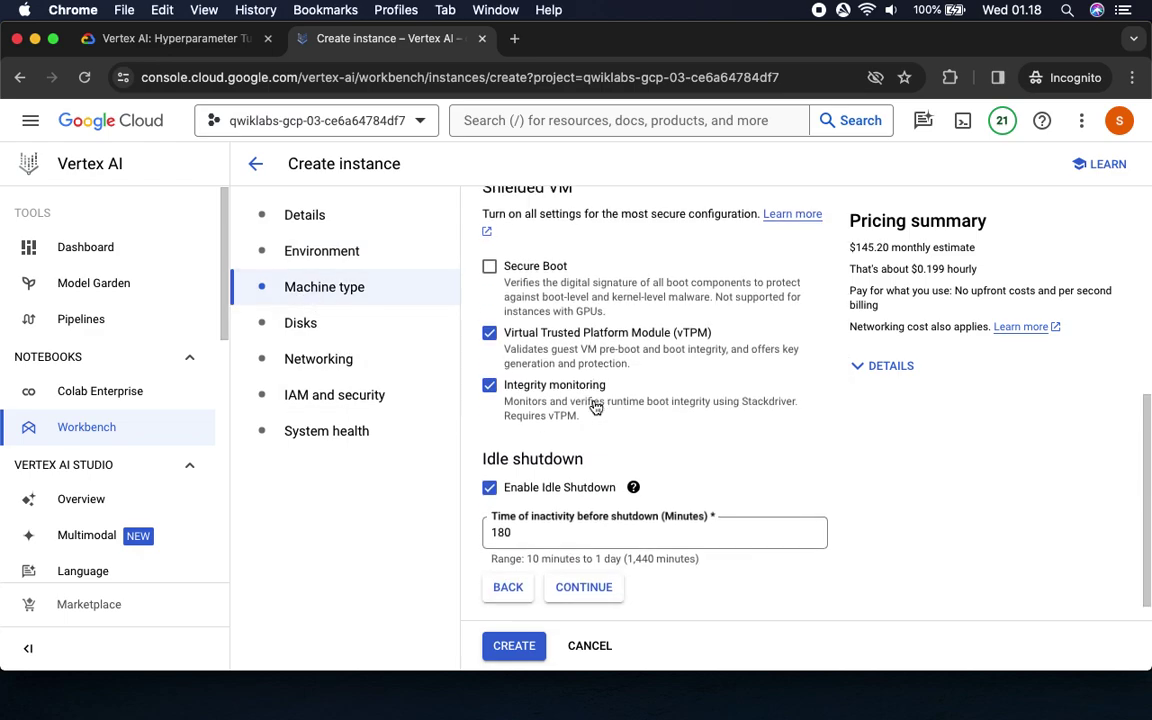
pyautogui.click(265, 326)
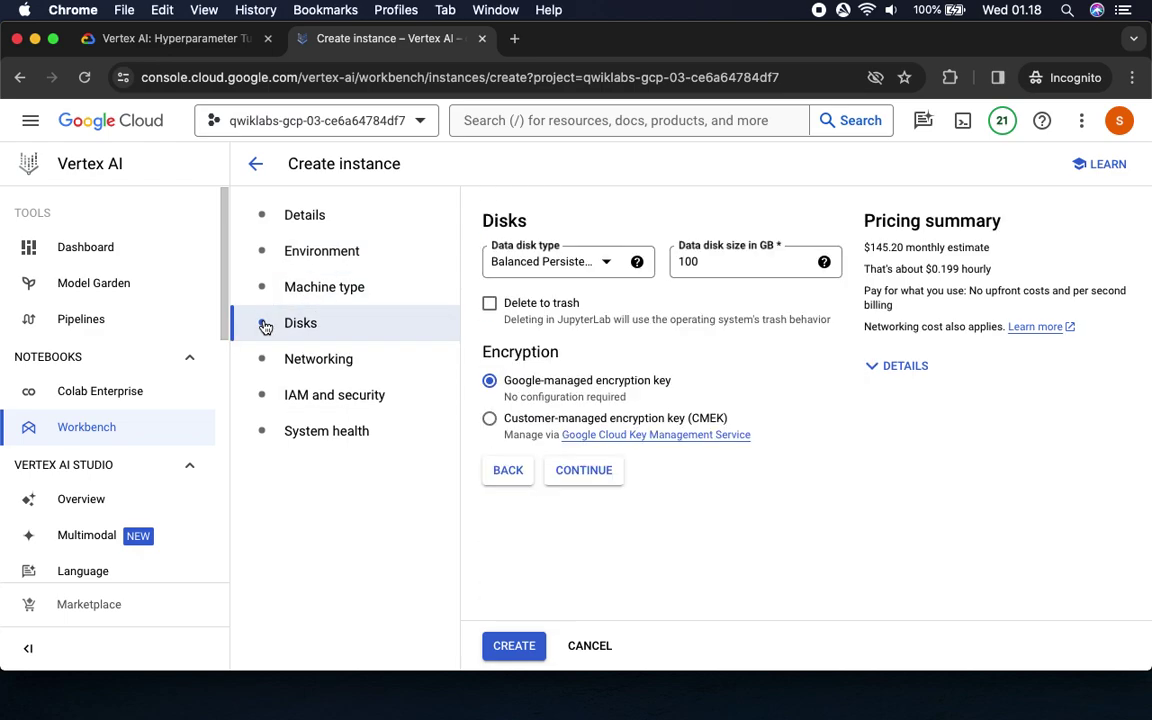
pyautogui.click(300, 366)
pyautogui.click(309, 394)
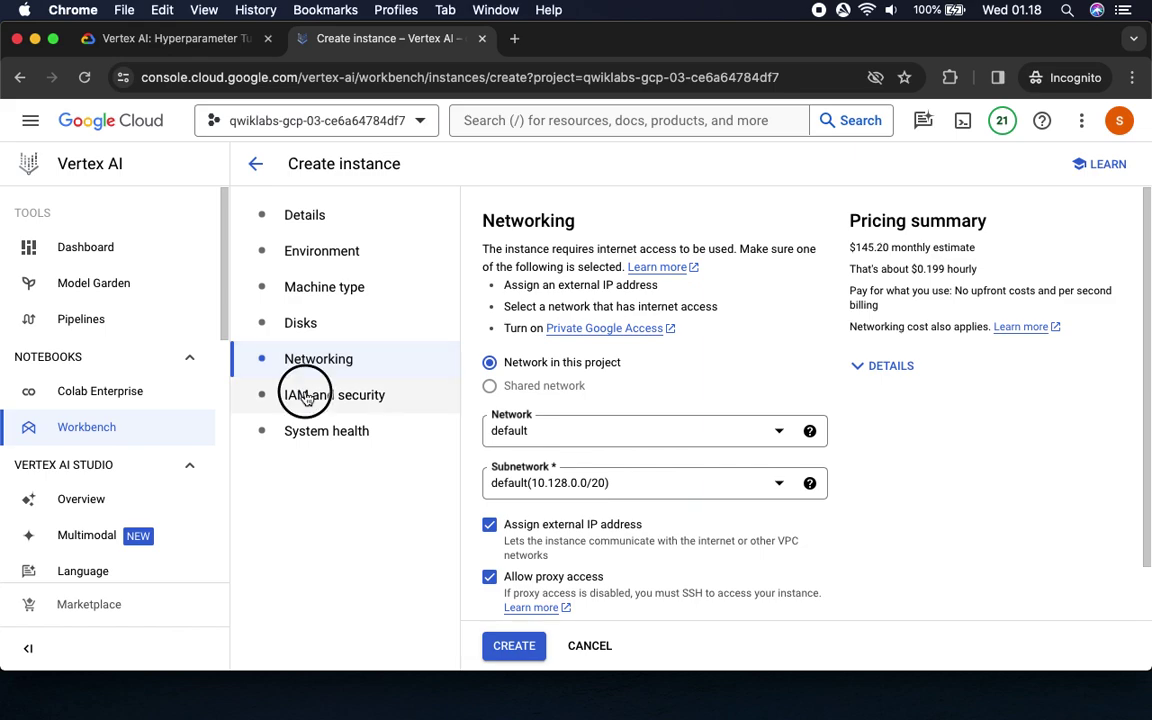
pyautogui.click(323, 435)
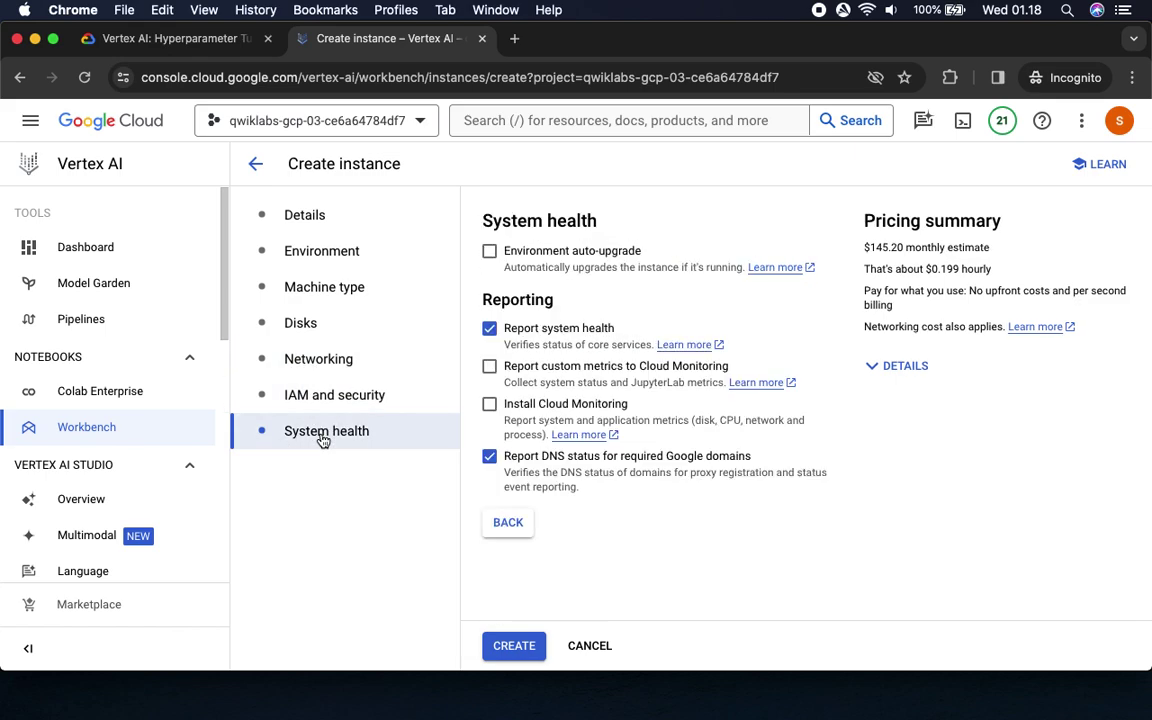
pyautogui.click(280, 213)
pyautogui.click(588, 645)
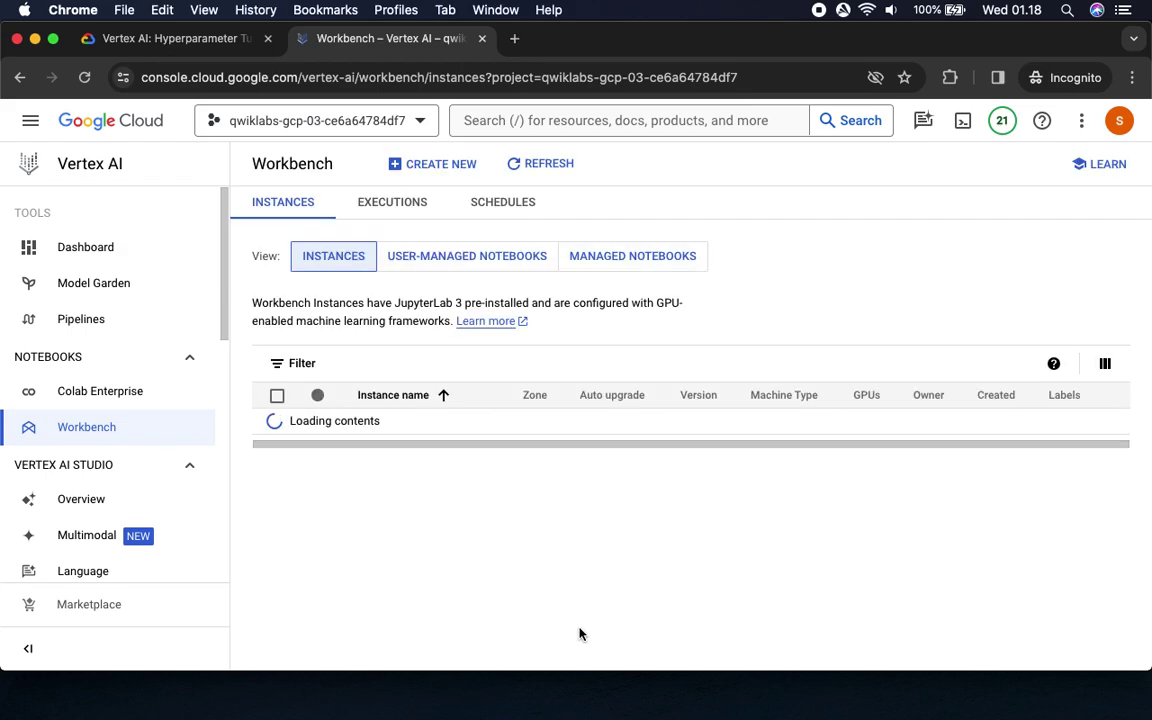
# Start a new user-managed notebook instance and compare its form with the lab's notebook instruction
pyautogui.click(468, 260)
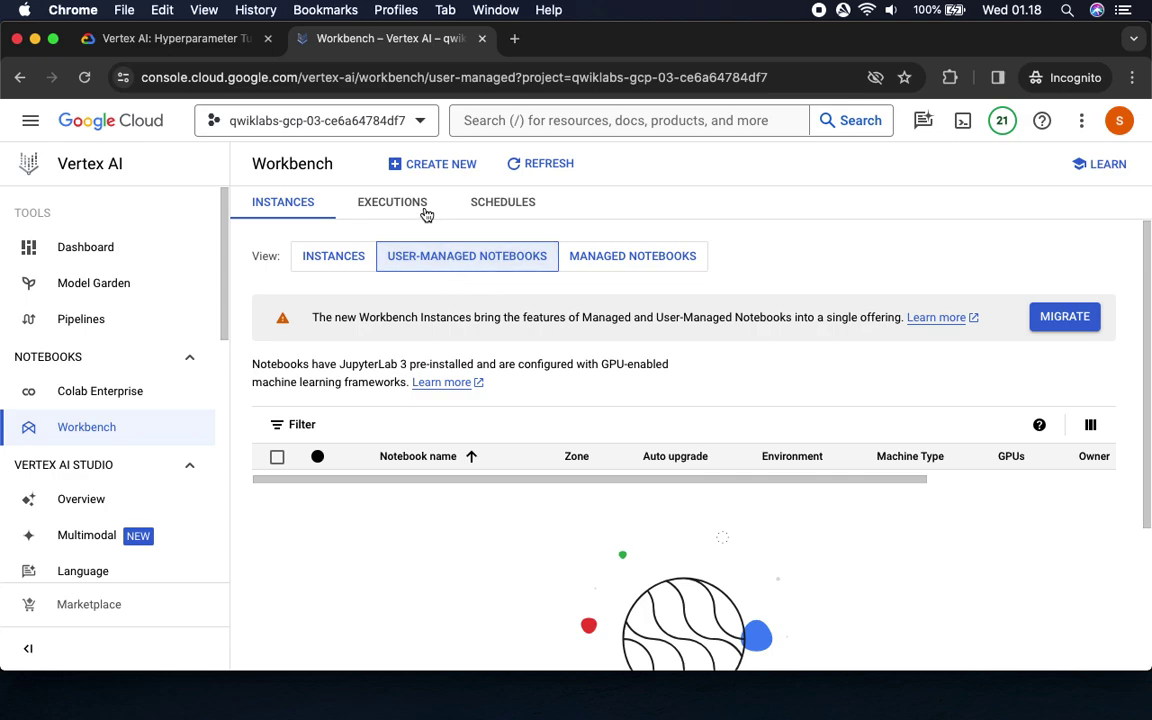
pyautogui.click(426, 167)
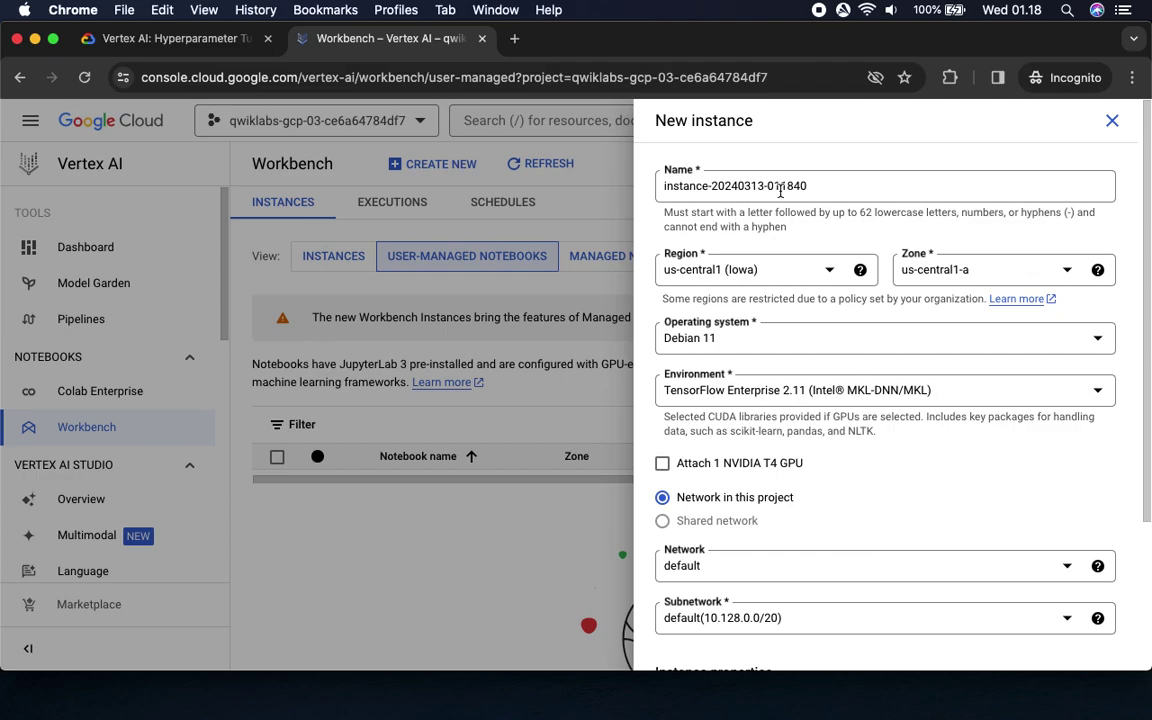
pyautogui.click(170, 38)
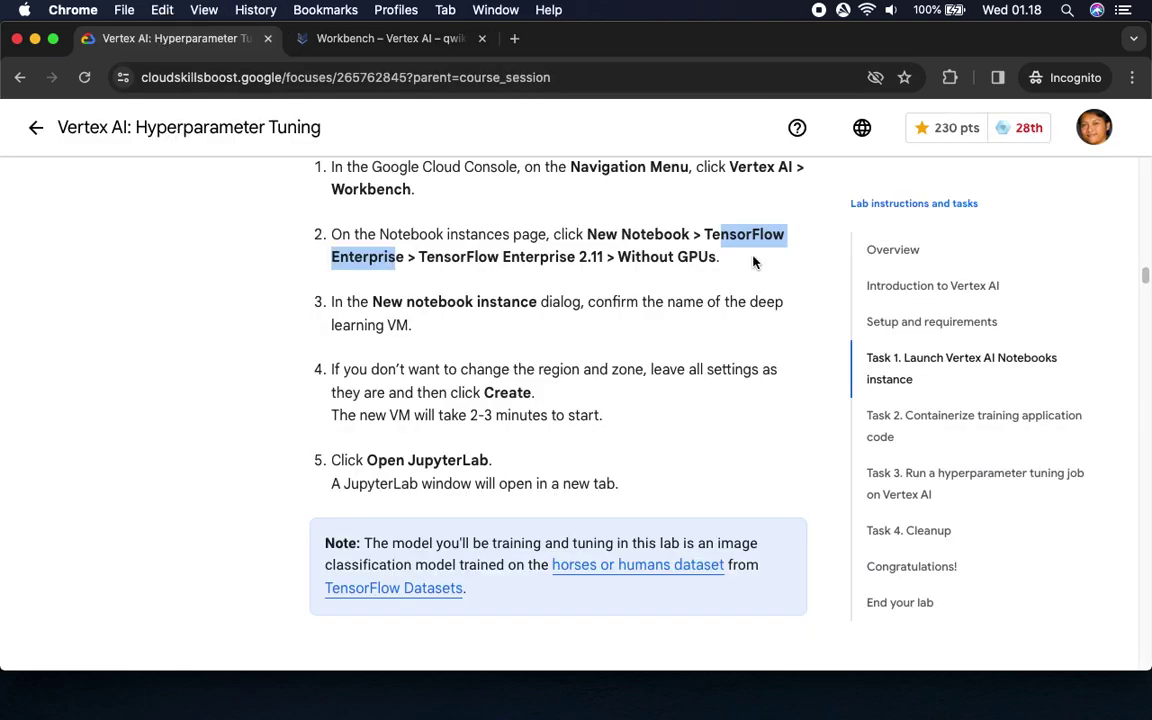
pyautogui.click(373, 40)
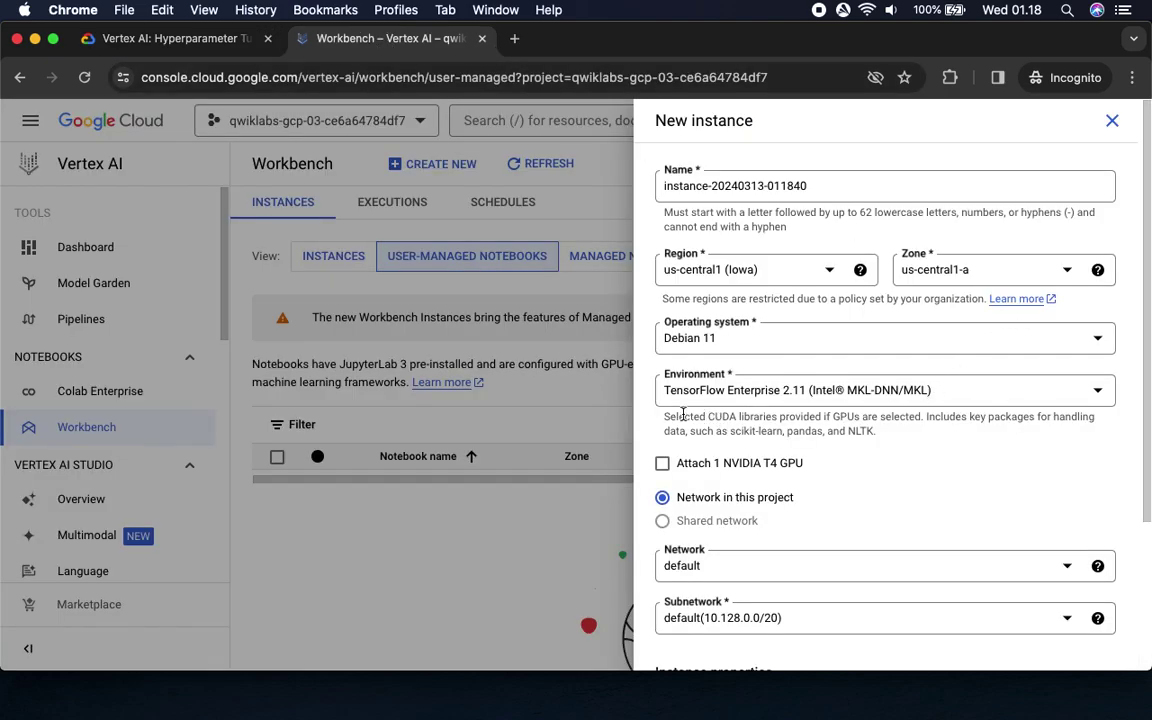
# Recheck the lab's required notebook version, then select TensorFlow Enterprise 2.11 (Intel® MKL-DNN/MKL) as the new instance's environment
pyautogui.click(170, 38)
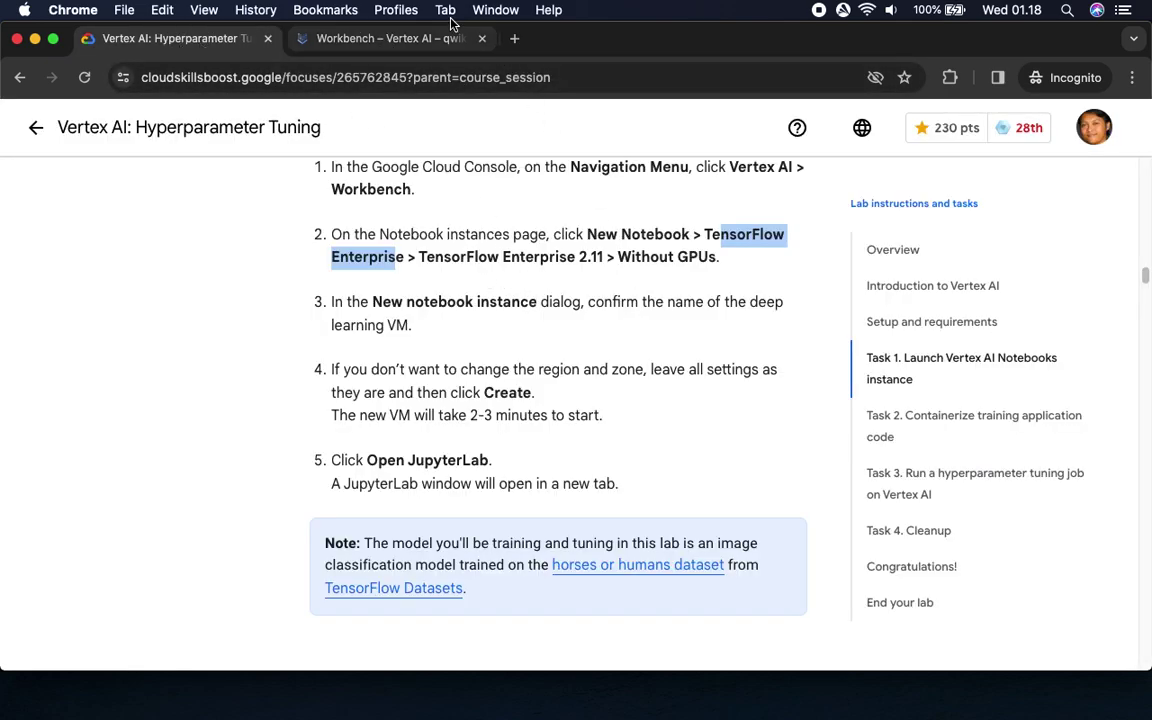
pyautogui.click(418, 42)
pyautogui.click(869, 396)
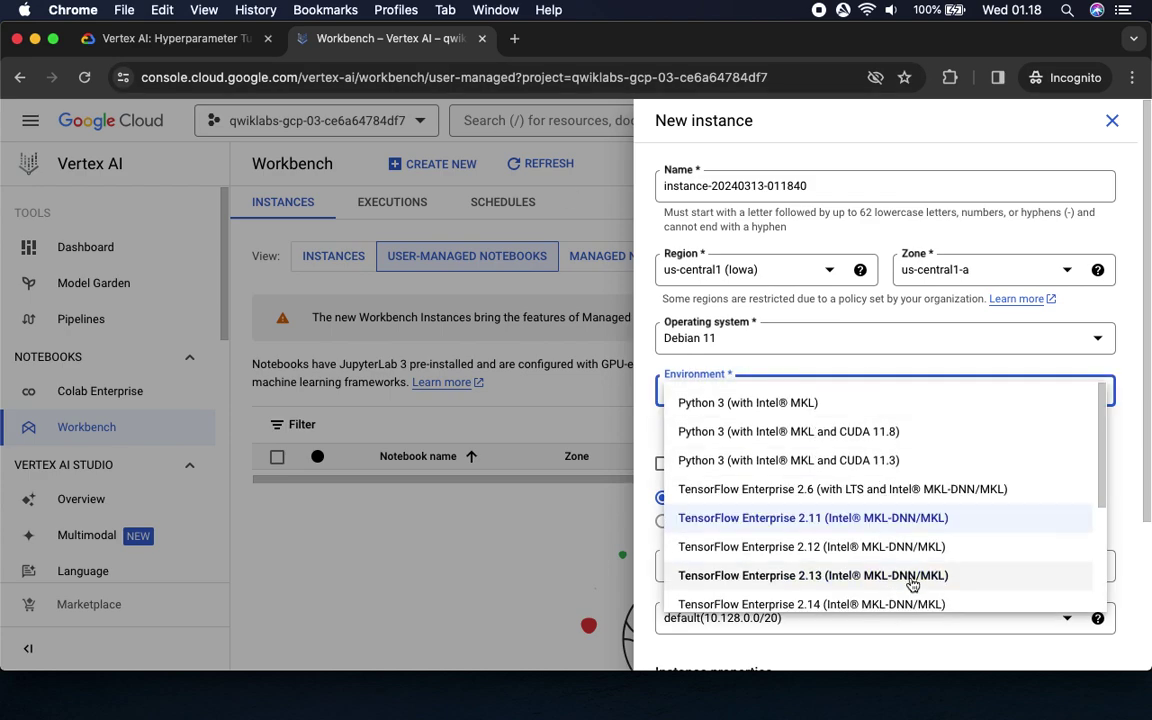
pyautogui.scroll(-1, 940, 588)
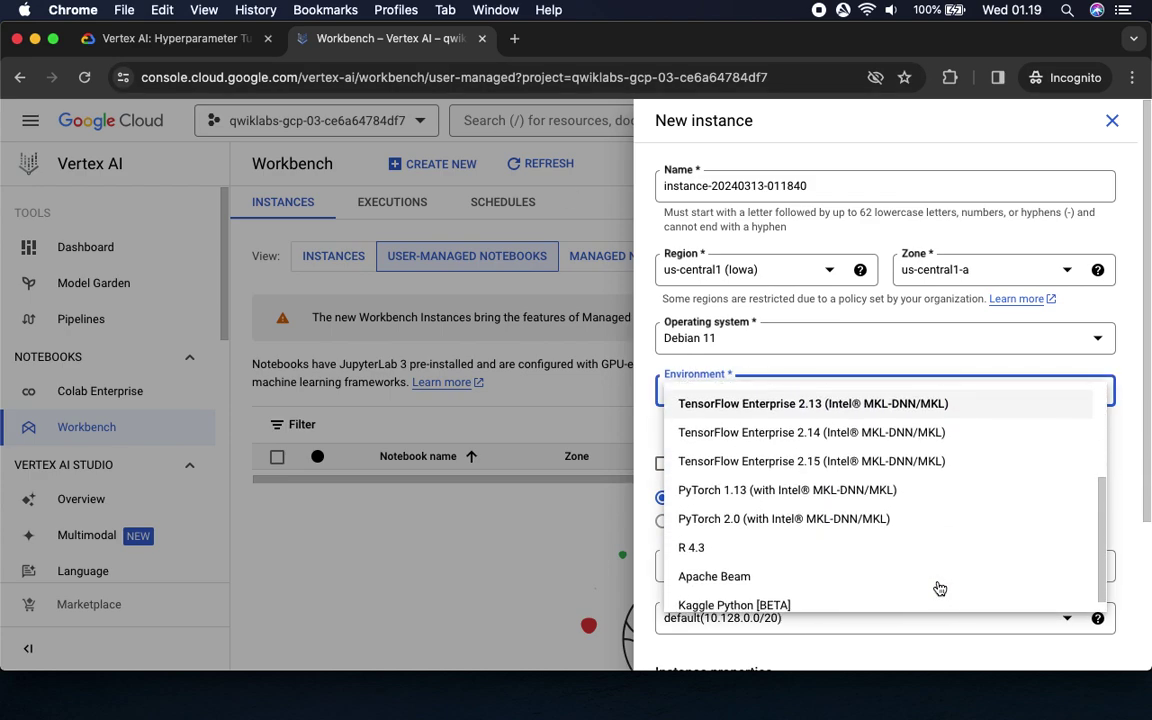
pyautogui.scroll(2, 940, 588)
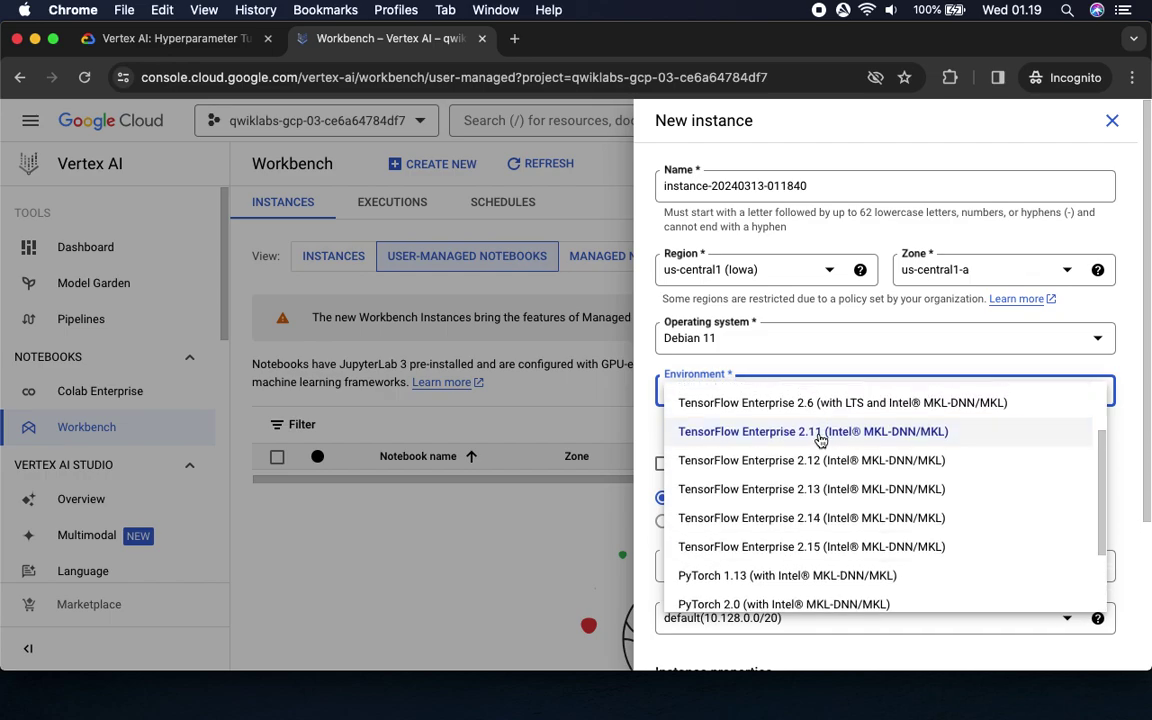
pyautogui.click(818, 432)
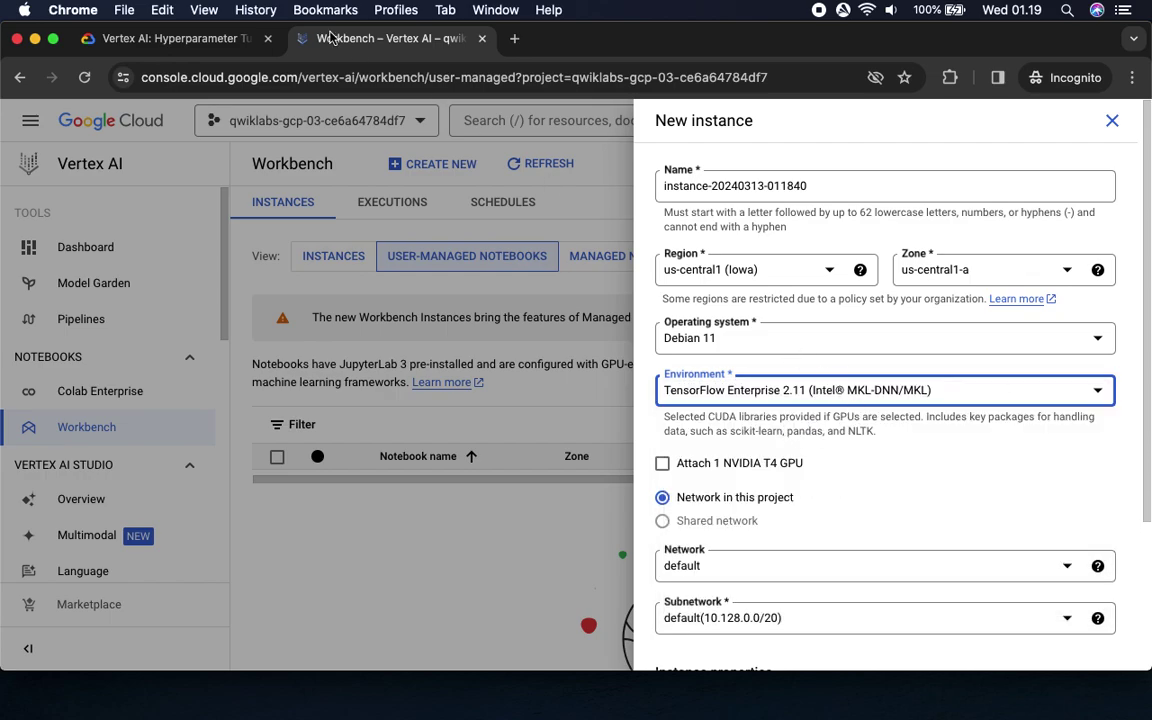
# Read the lab's remaining Task 1 instructions on the instance name, region and creation, then return to the new instance form
pyautogui.click(135, 40)
pyautogui.moveTo(371, 301); pyautogui.dragTo(604, 319)
pyautogui.scroll(-1, 699, 366)
pyautogui.scroll(-3, 699, 368)
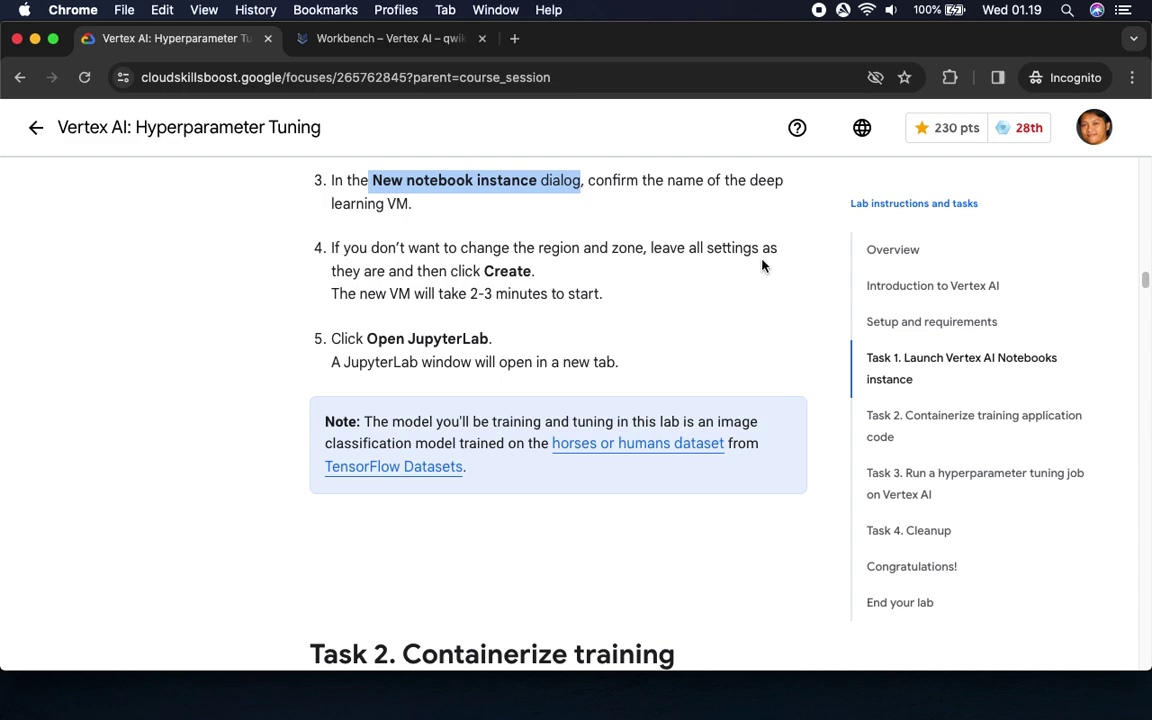
pyautogui.moveTo(464, 271); pyautogui.dragTo(536, 271)
pyautogui.click(408, 44)
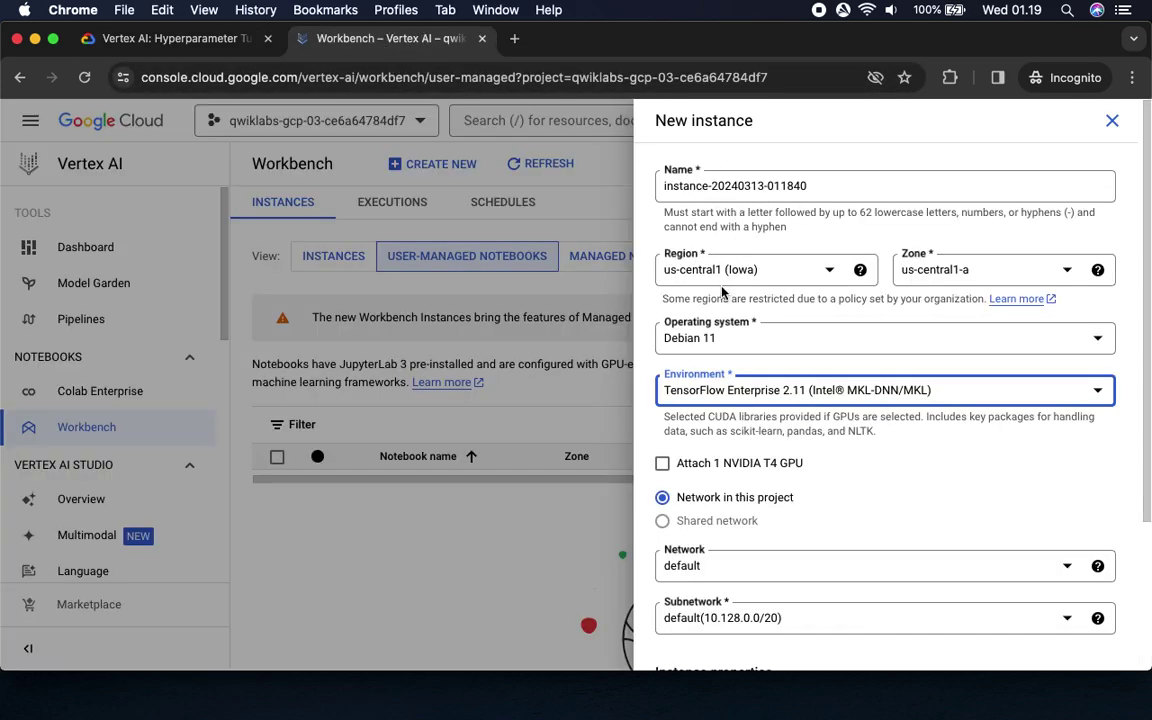
# Create the notebook instance with the current settings, check the lab's note on VM startup time, and return to the Workbench page
pyautogui.scroll(-4, 909, 520)
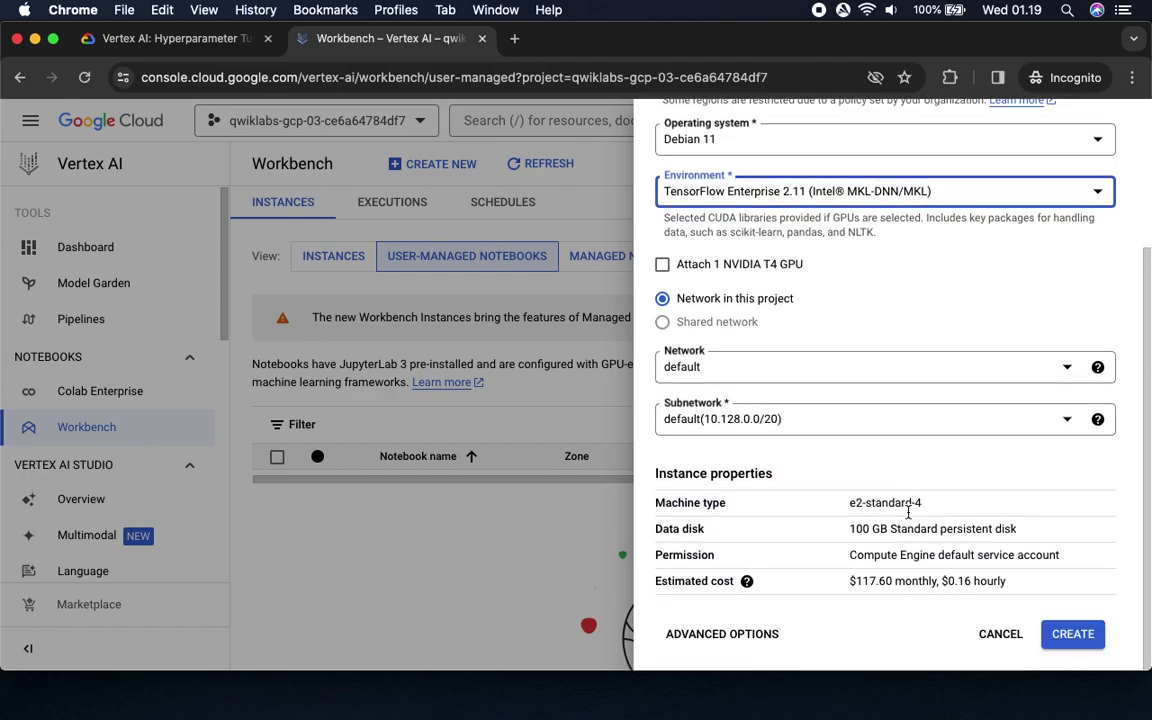
pyautogui.click(1082, 636)
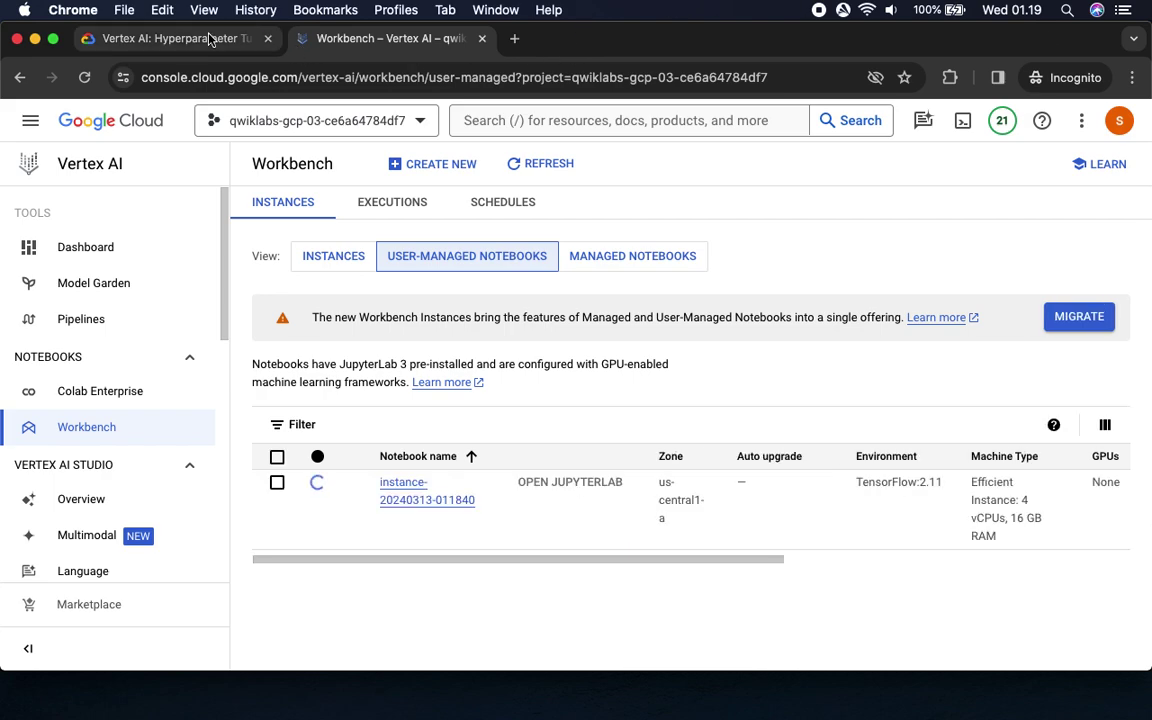
pyautogui.click(175, 40)
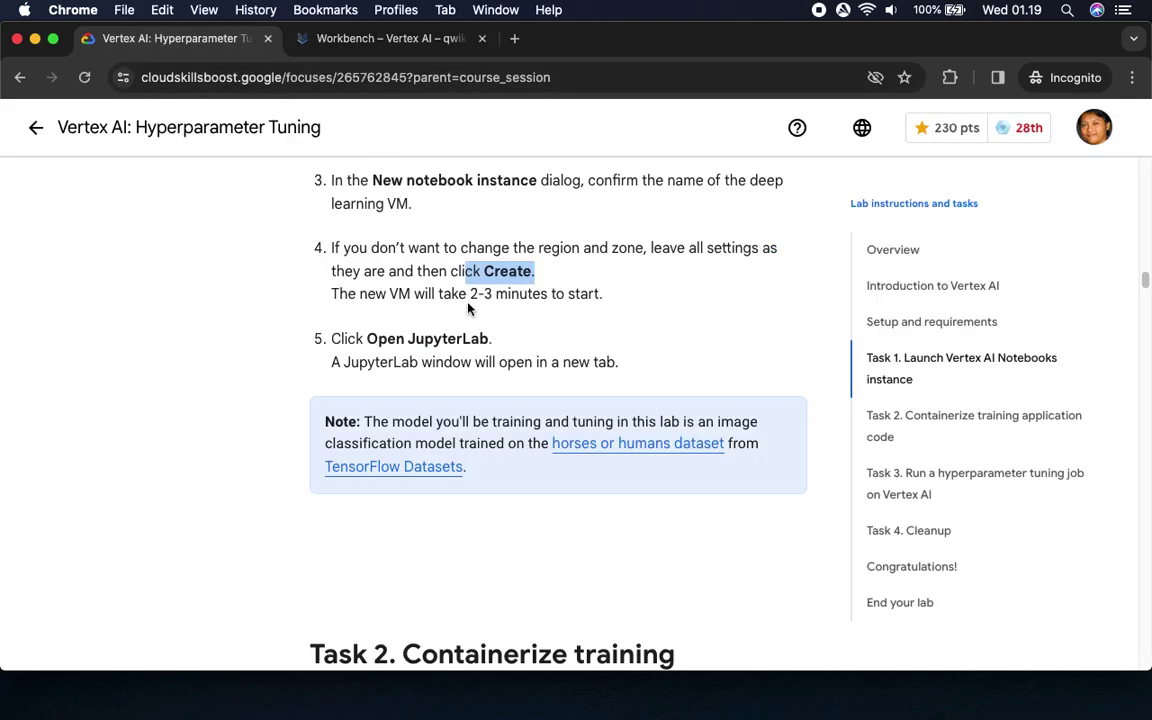
pyautogui.moveTo(468, 294); pyautogui.dragTo(568, 296)
pyautogui.click(405, 38)
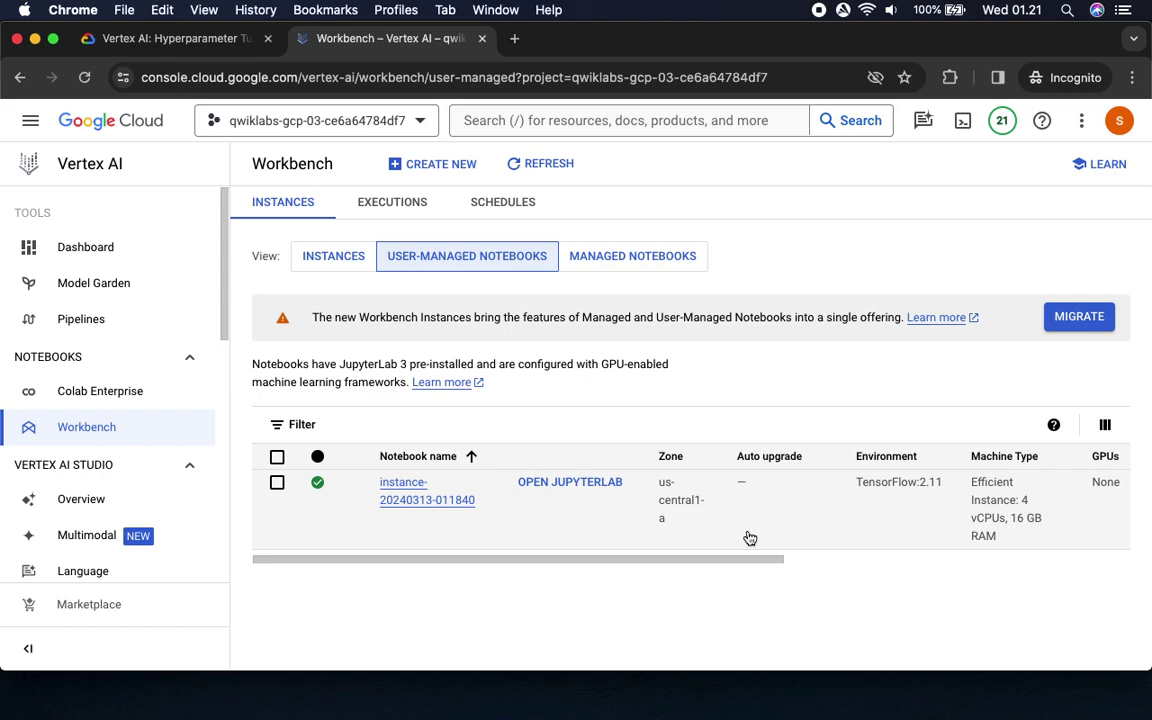
# Check the lab's fifth Task 1 instruction, then open JupyterLab for the new notebook instance and dismiss the Jupyter news prompt
pyautogui.click(160, 40)
pyautogui.moveTo(367, 338); pyautogui.dragTo(493, 338)
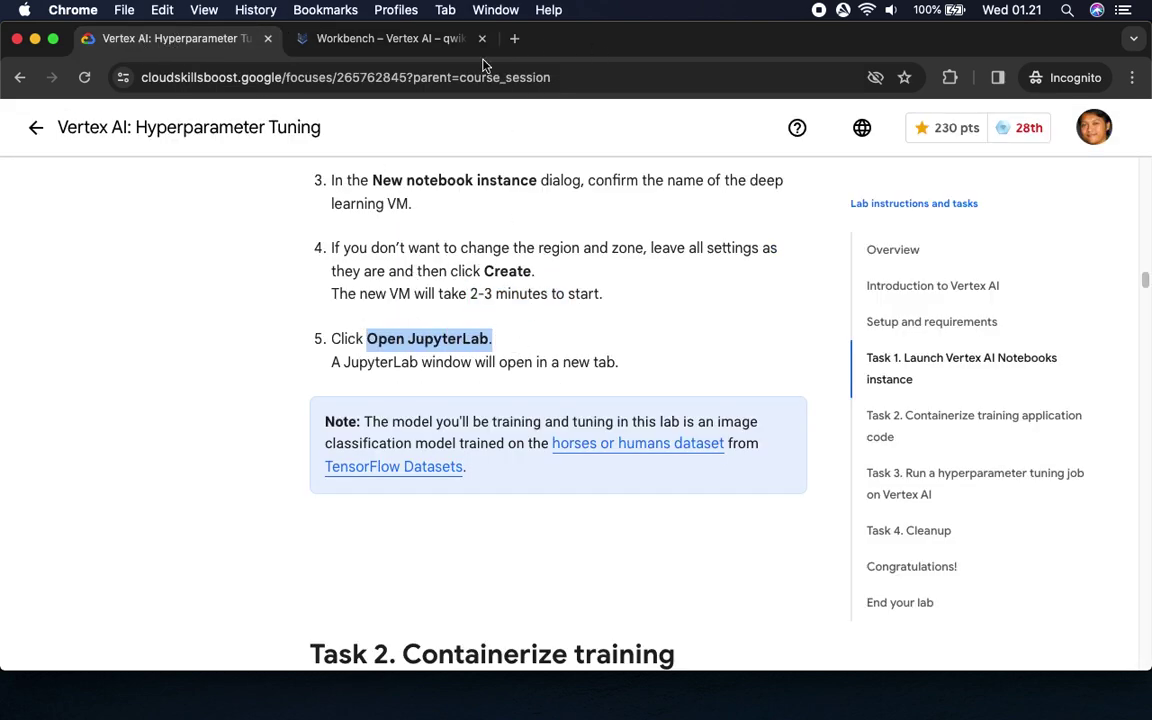
pyautogui.click(399, 38)
pyautogui.click(550, 482)
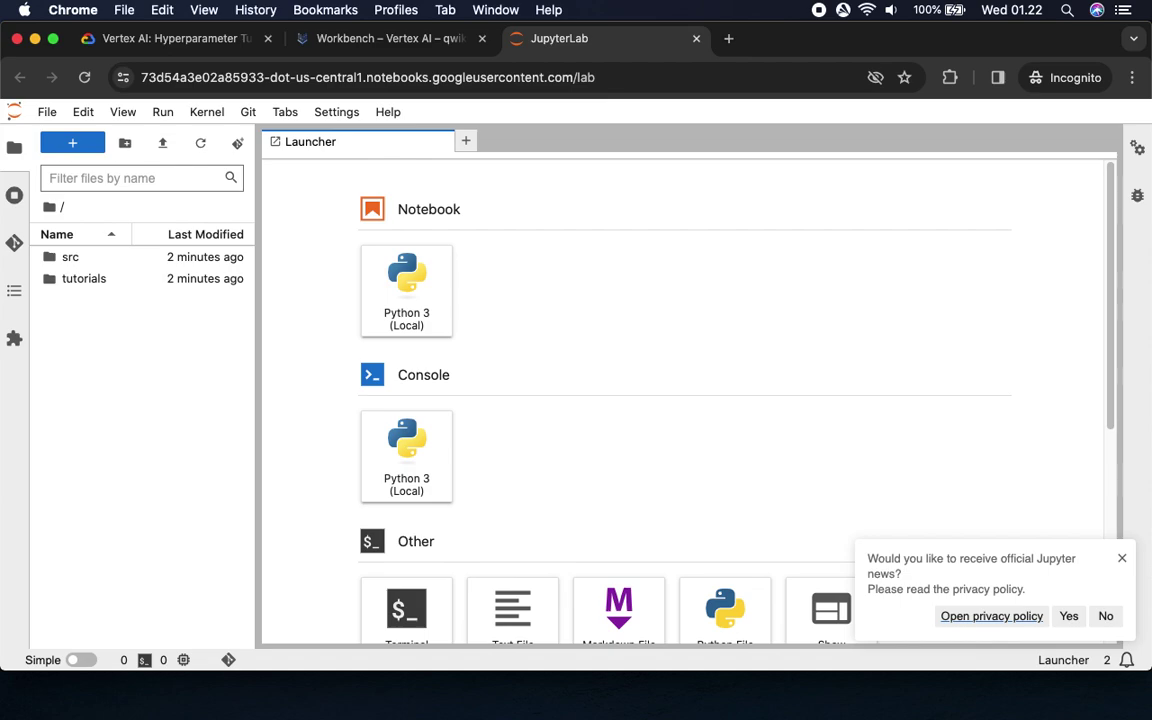
pyautogui.click(1122, 558)
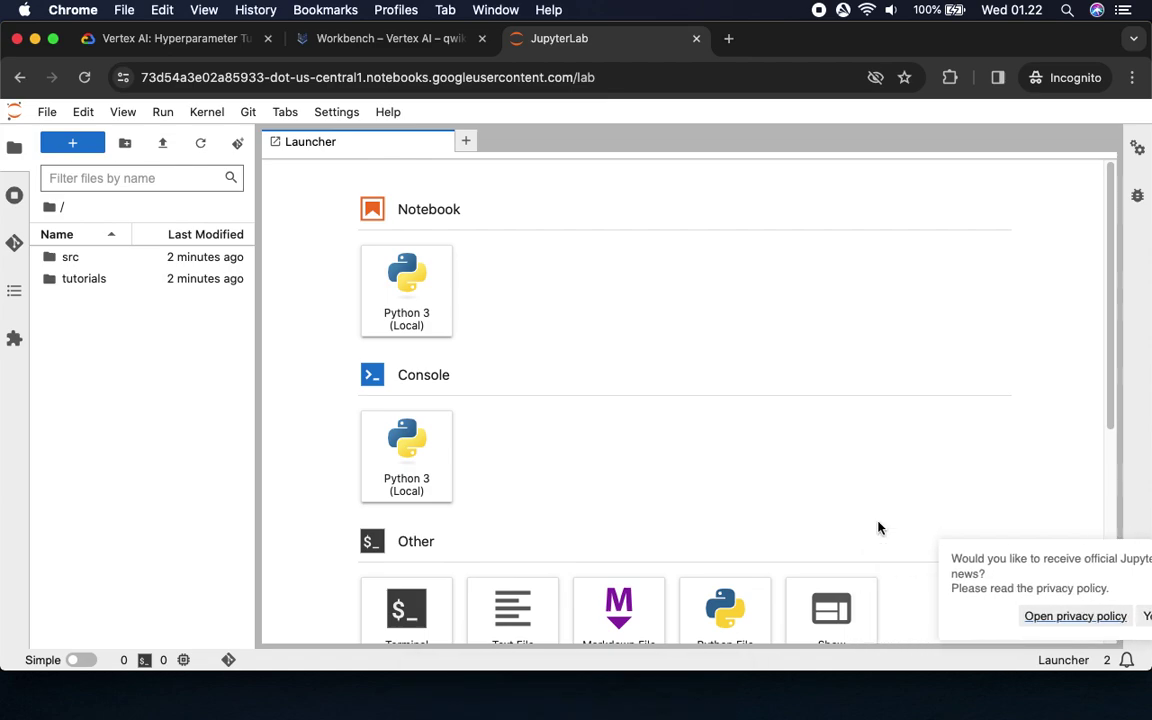
pyautogui.scroll(-5, 686, 483)
pyautogui.scroll(5, 576, 442)
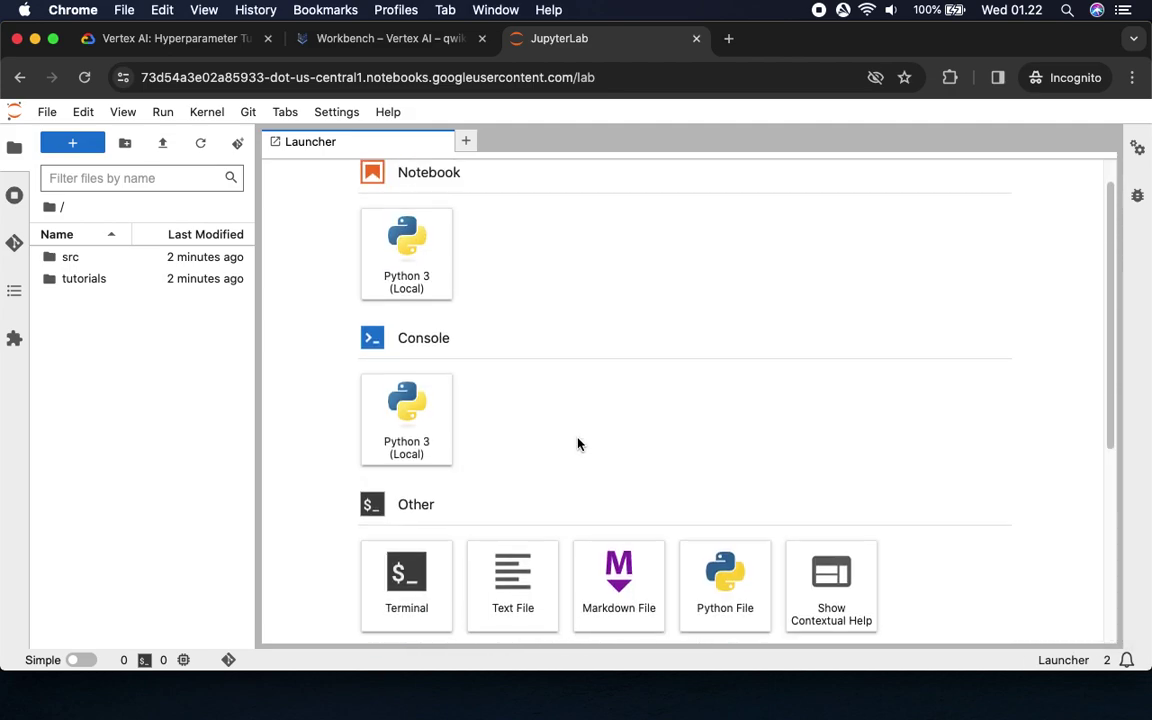
# Read the first Task 2 instructions in the lab, then open a Terminal from the JupyterLab Launcher
pyautogui.click(170, 39)
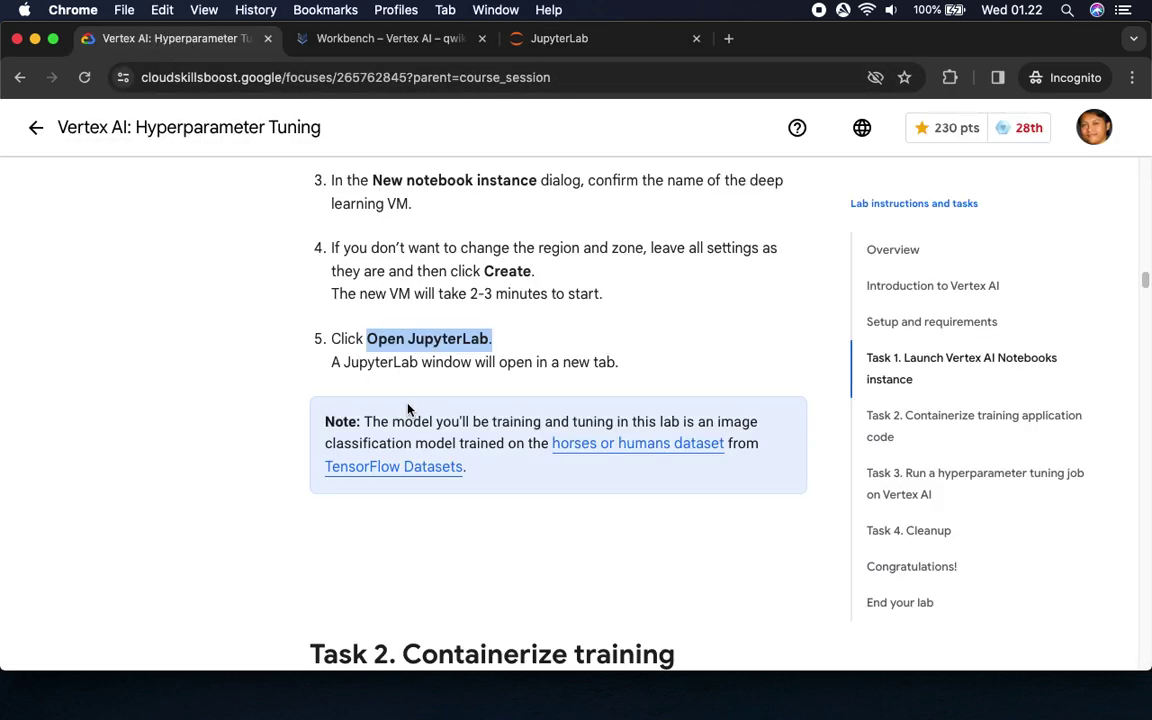
pyautogui.scroll(-5, 450, 440)
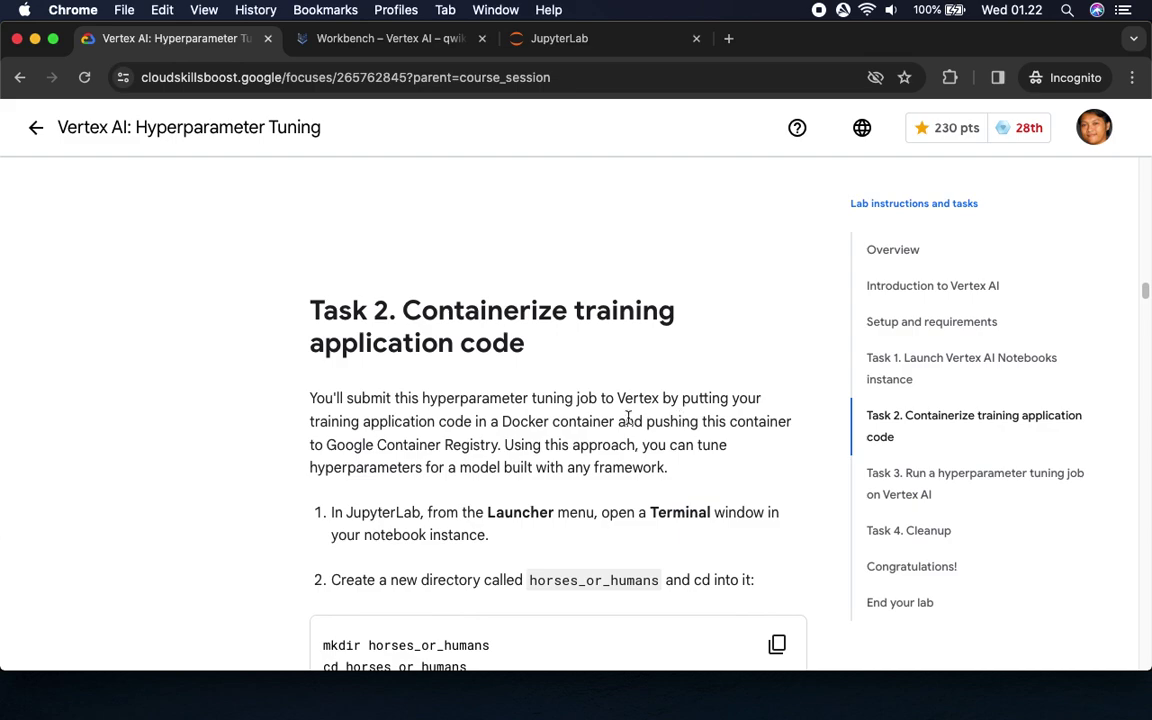
pyautogui.moveTo(651, 514); pyautogui.dragTo(736, 514)
pyautogui.scroll(-4, 740, 553)
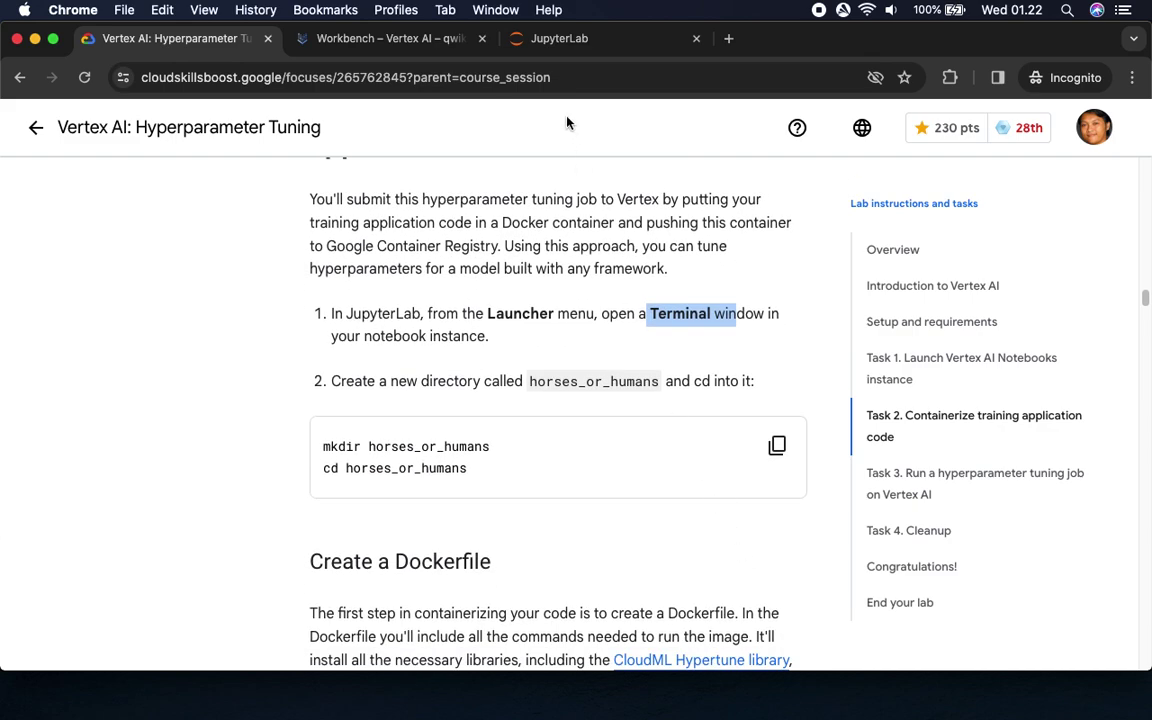
pyautogui.click(568, 42)
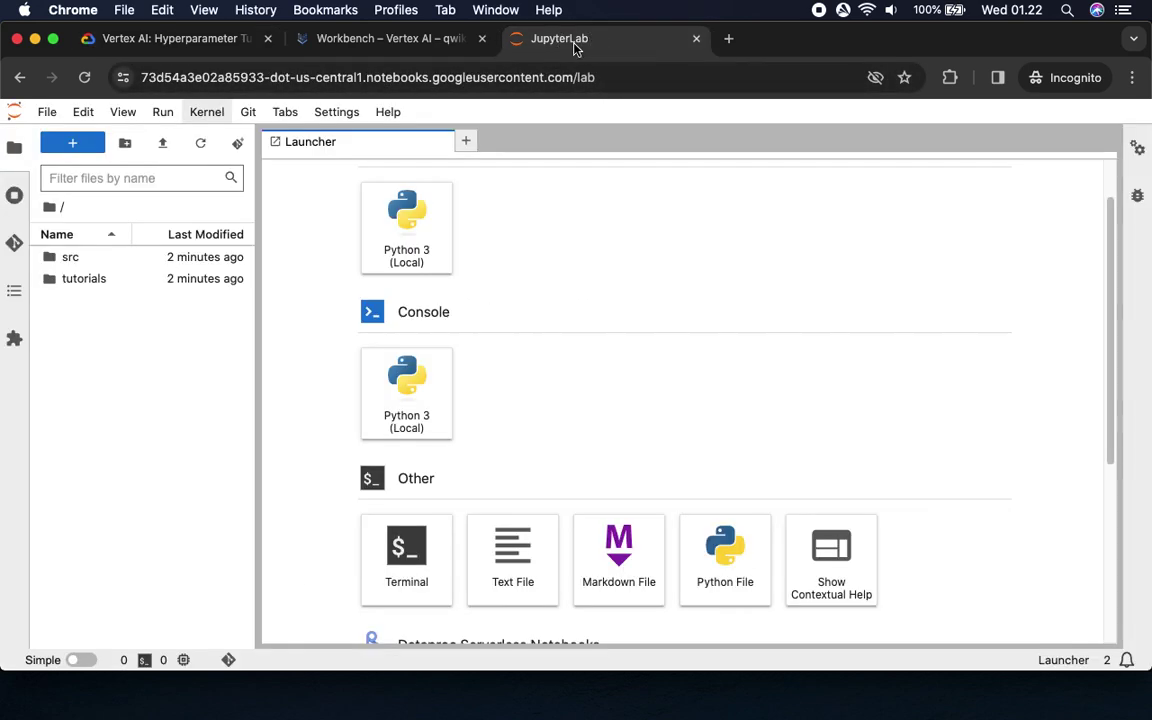
pyautogui.click(418, 576)
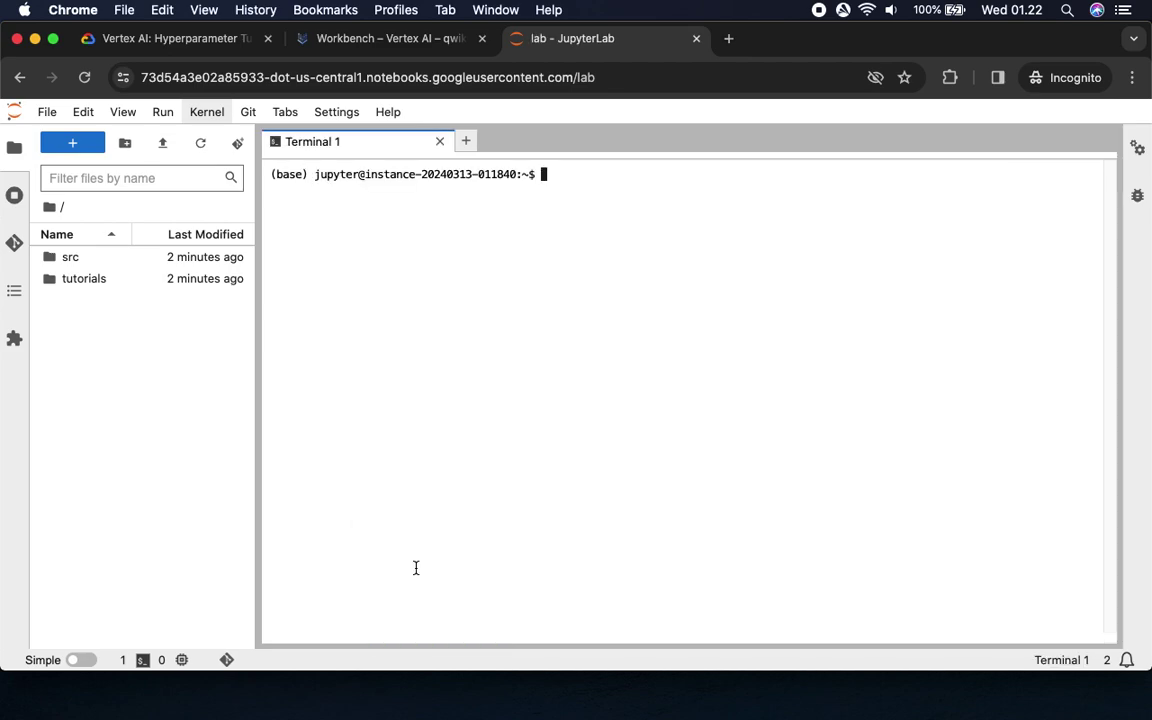
# Copy the lab's "mkdir horses_or_humans" and "cd horses_or_humans" commands and run them in the JupyterLab terminal
pyautogui.click(154, 38)
pyautogui.scroll(-3, 640, 420)
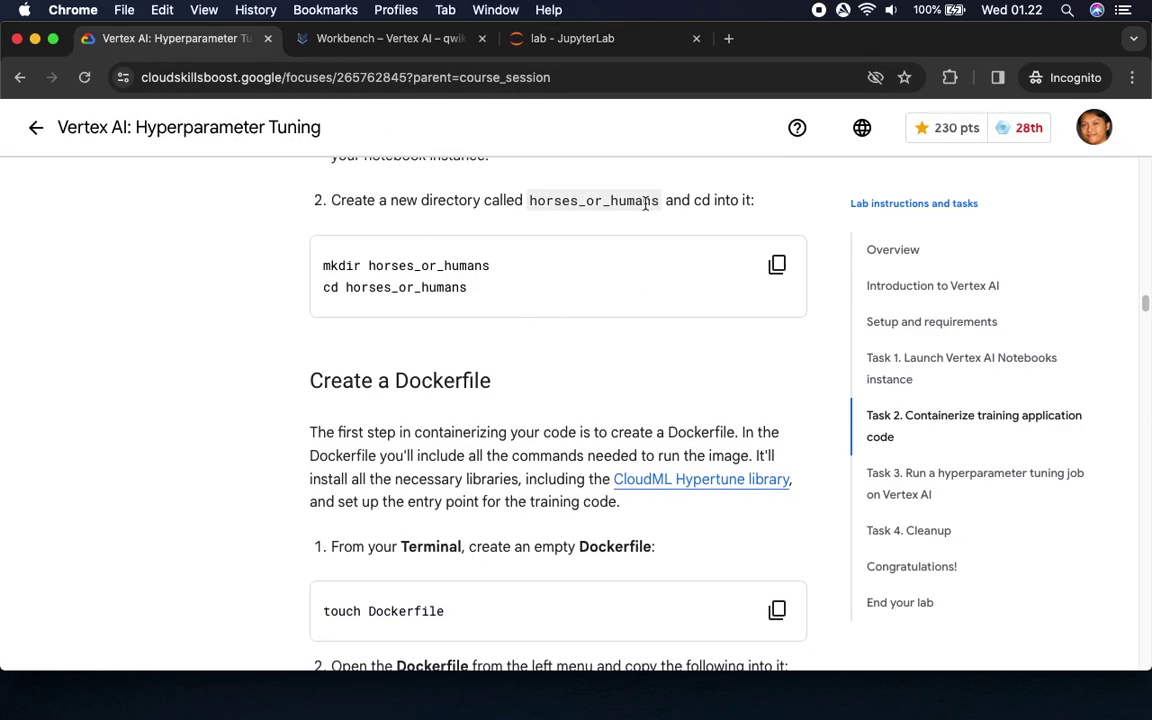
pyautogui.click(783, 263)
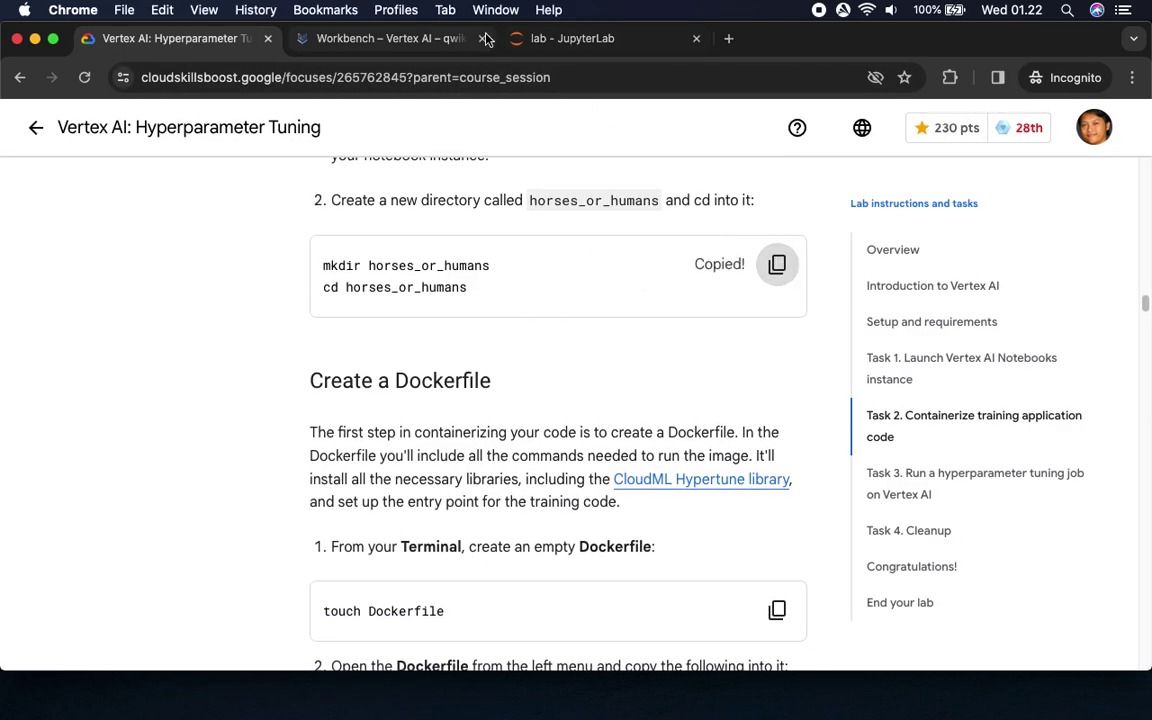
pyautogui.click(565, 38)
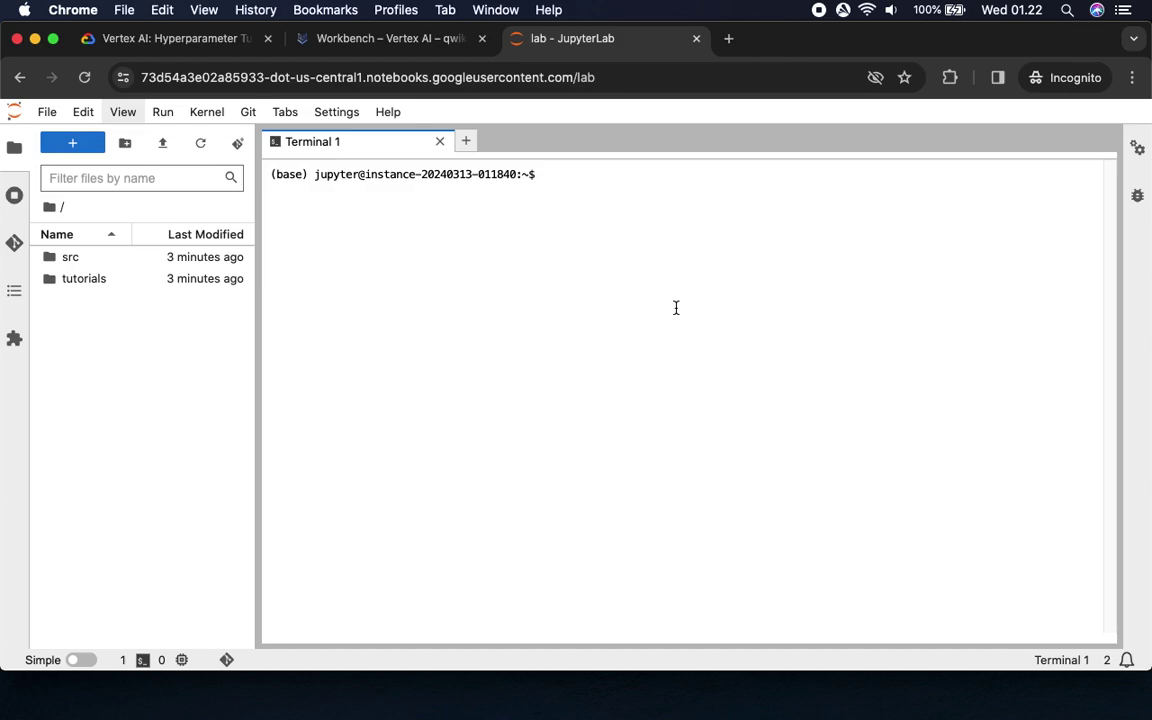
pyautogui.press('super+v')
pyautogui.press('Return')
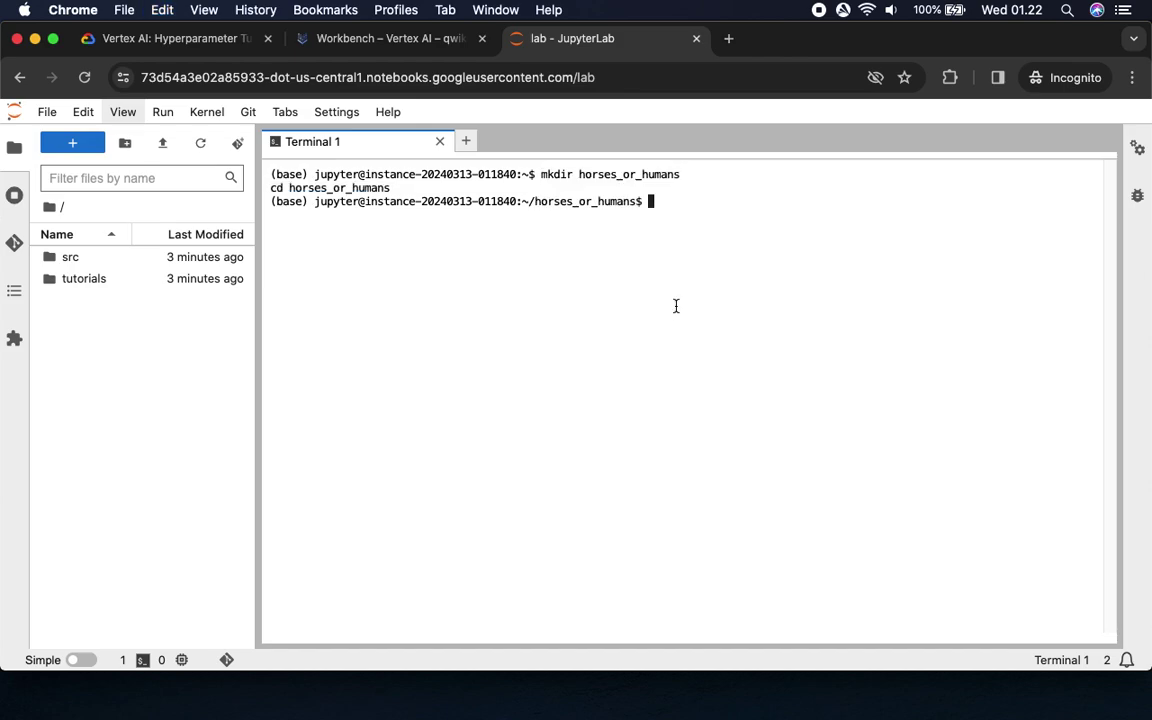
# Copy the lab's "touch Dockerfile" command and run it in the terminal to create an empty Dockerfile in horses_or_humans
pyautogui.click(180, 39)
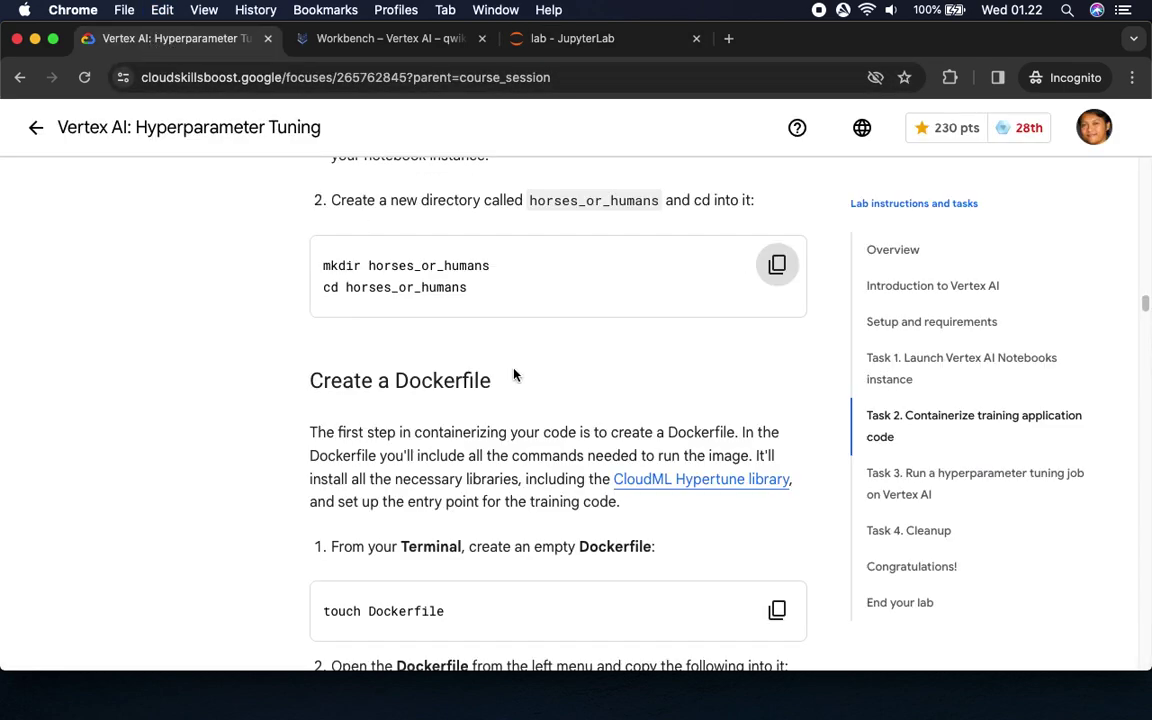
pyautogui.scroll(-5, 363, 417)
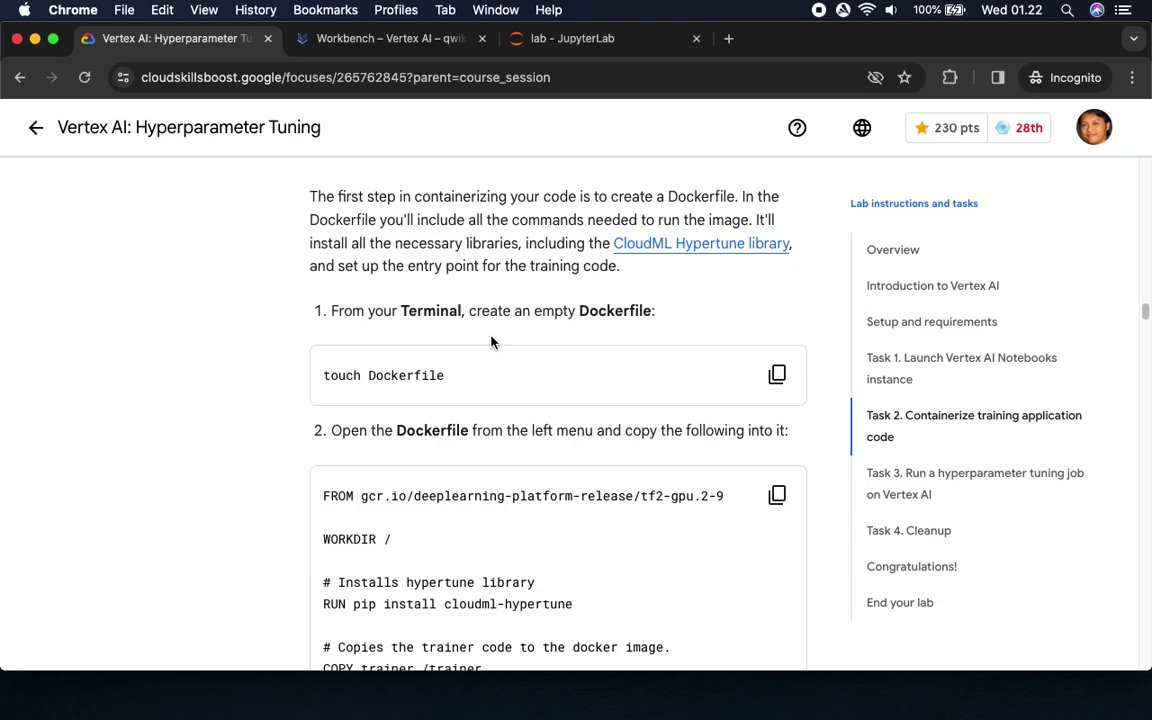
pyautogui.scroll(-3, 597, 331)
pyautogui.click(777, 197)
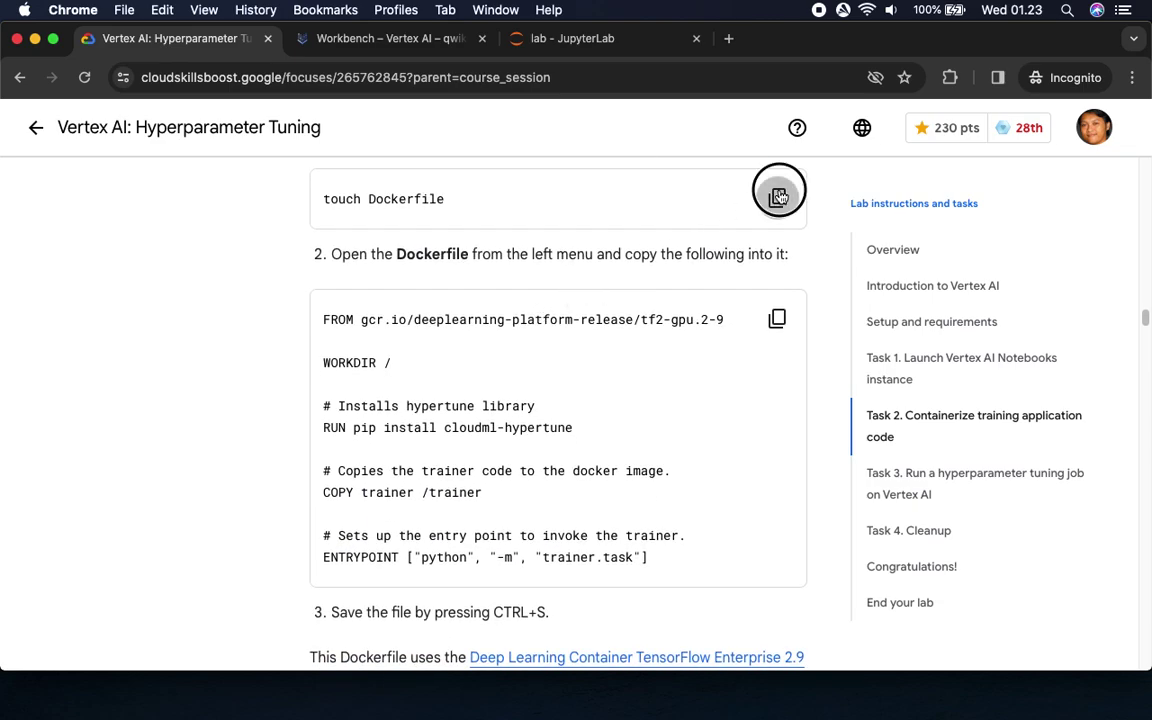
pyautogui.click(572, 40)
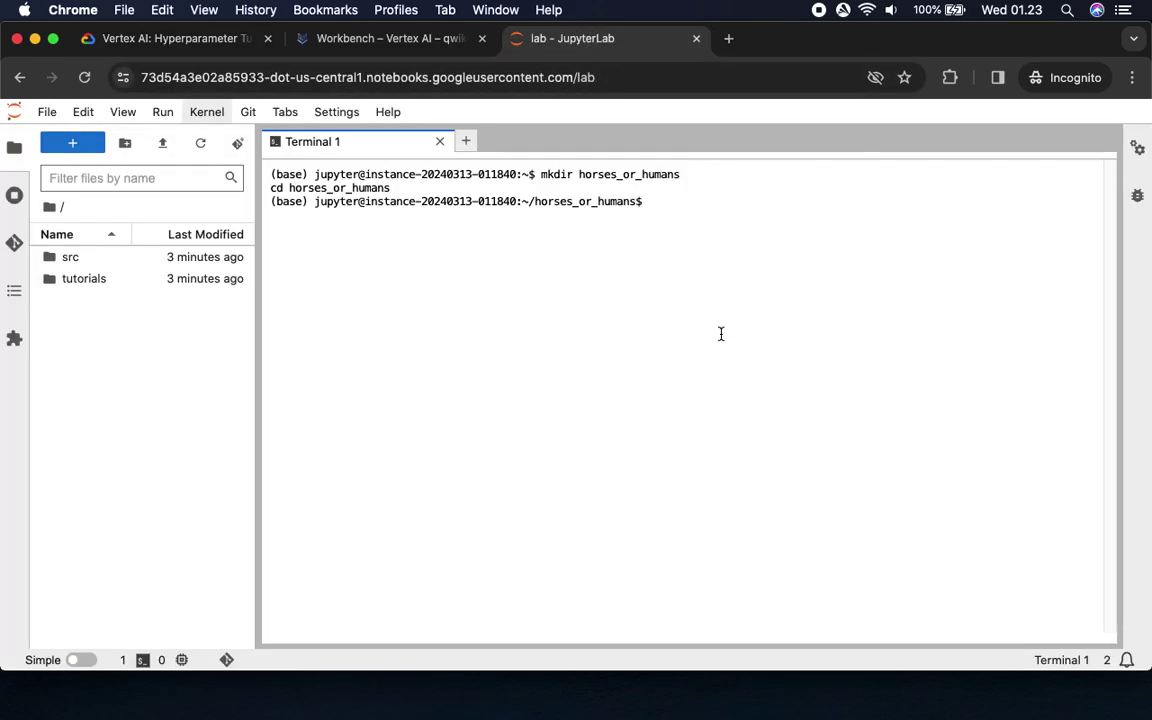
pyautogui.press('super+v')
pyautogui.press('Return')
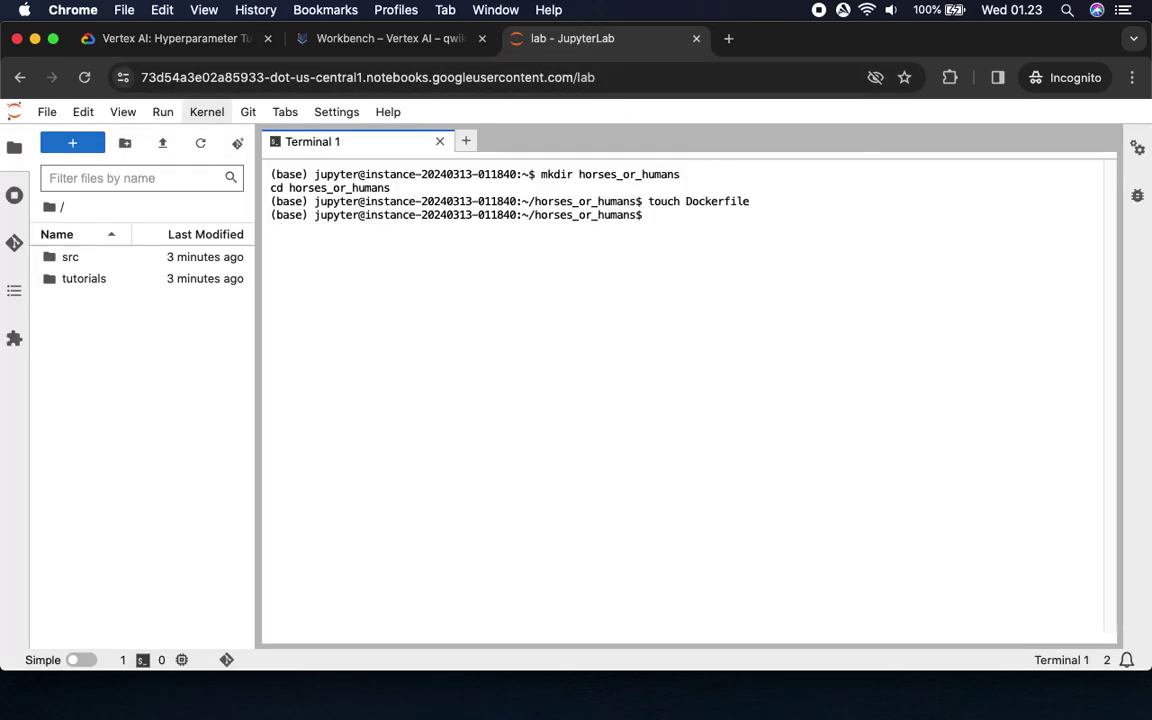
# Copy the lab's Dockerfile code, then open the empty Dockerfile from the horses_or_humans folder in JupyterLab
pyautogui.click(188, 43)
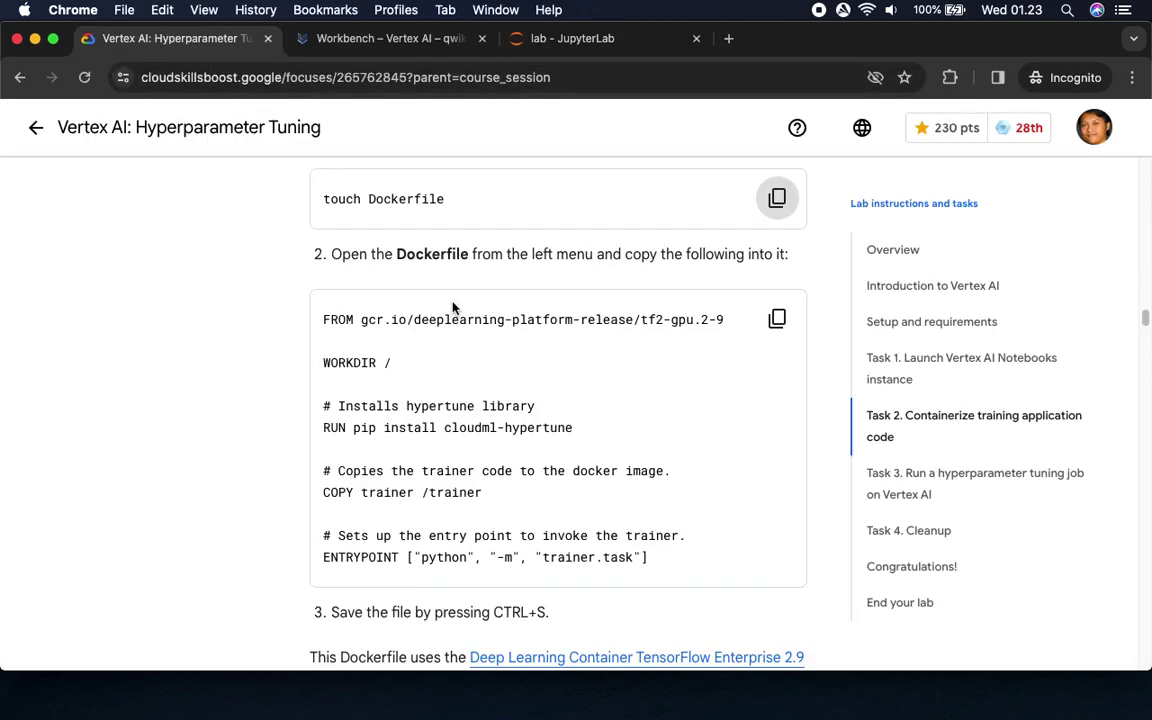
pyautogui.scroll(-1, 461, 319)
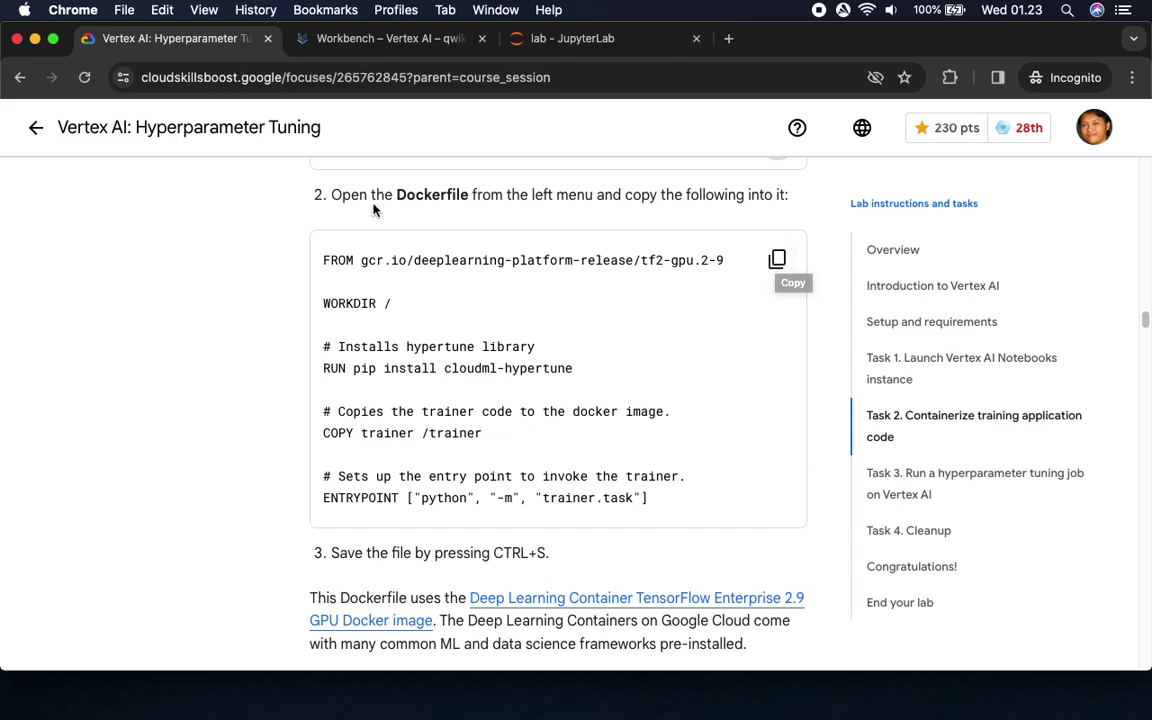
pyautogui.moveTo(531, 196); pyautogui.dragTo(723, 196)
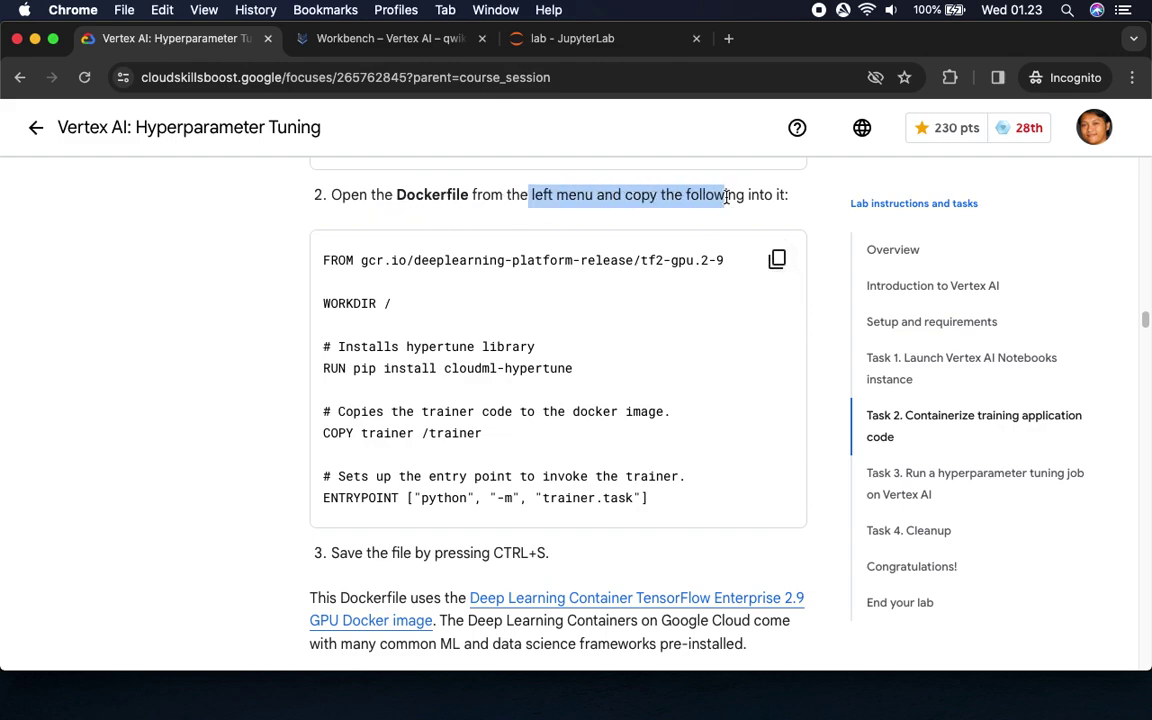
pyautogui.click(777, 261)
pyautogui.click(565, 38)
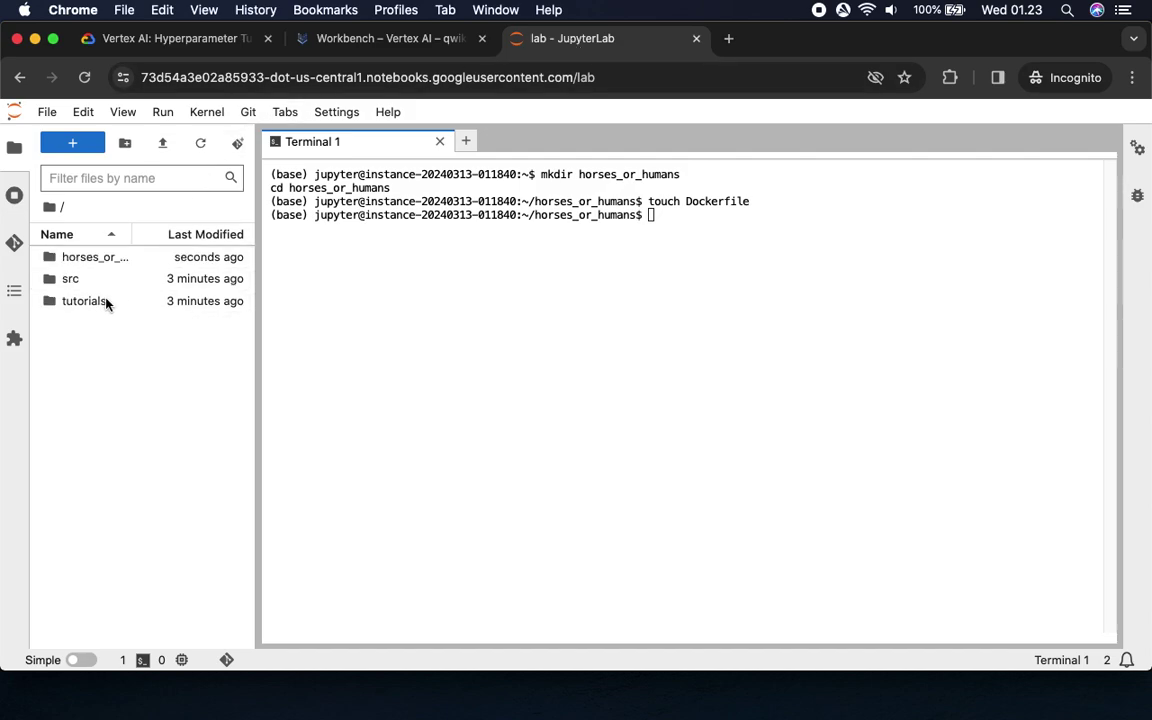
pyautogui.click(100, 260)
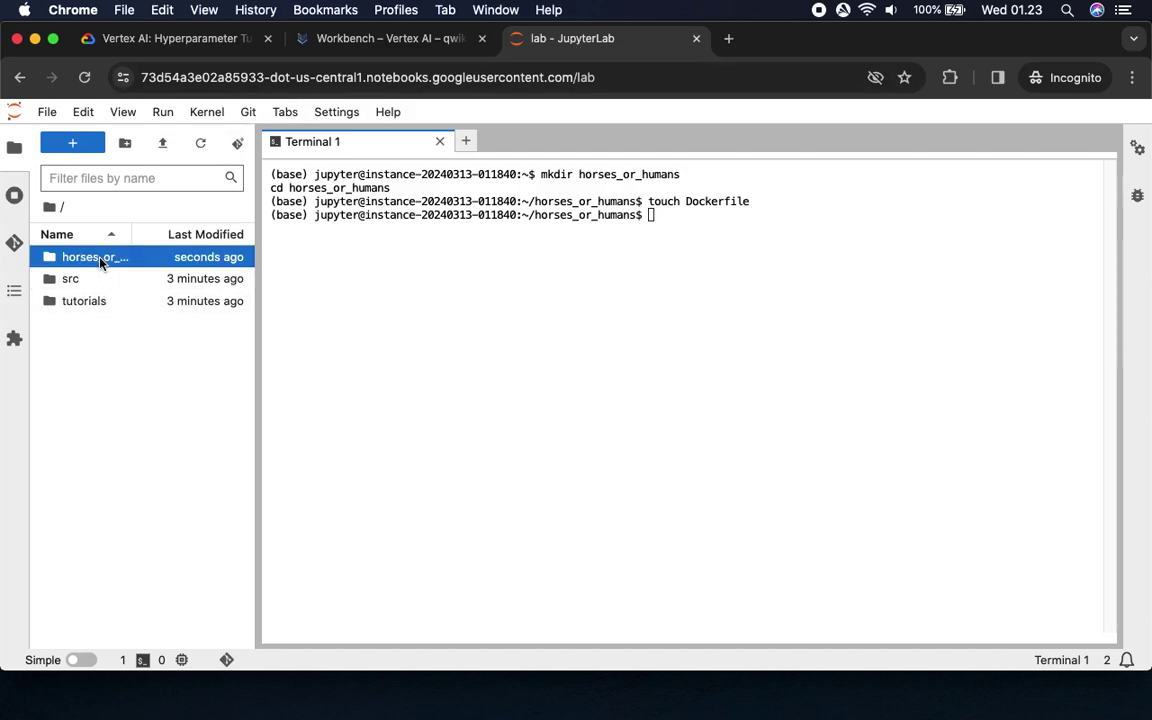
pyautogui.doubleClick(99, 262)
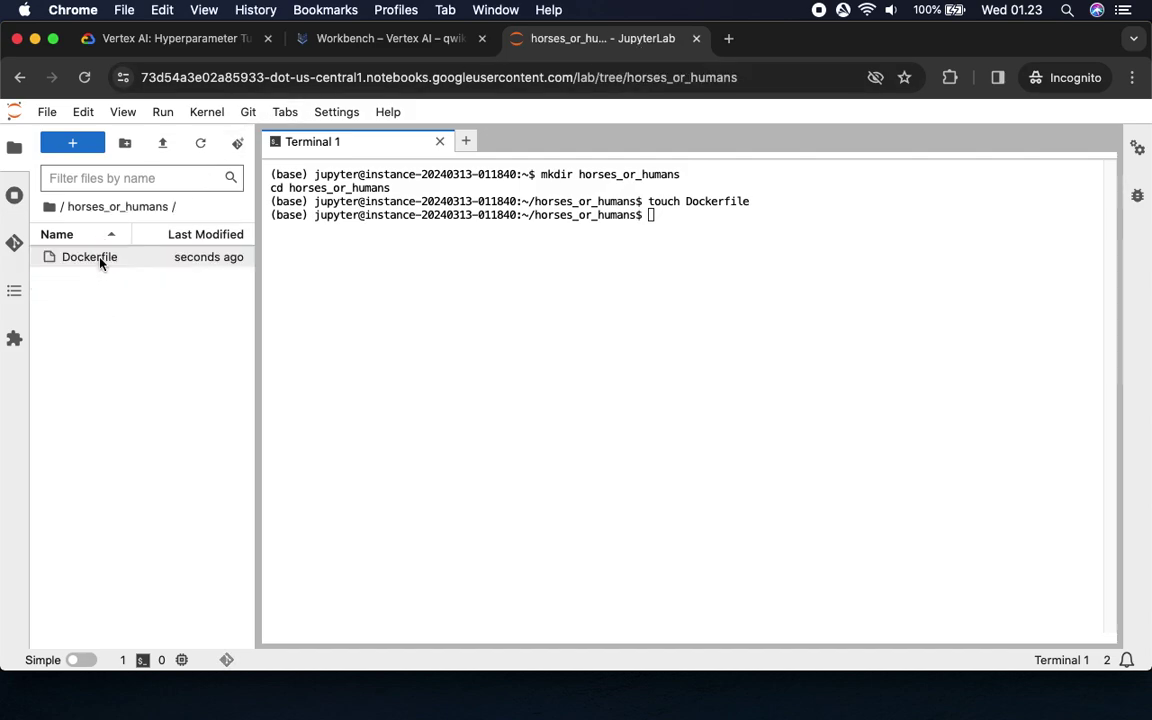
pyautogui.click(96, 262)
pyautogui.doubleClick(96, 262)
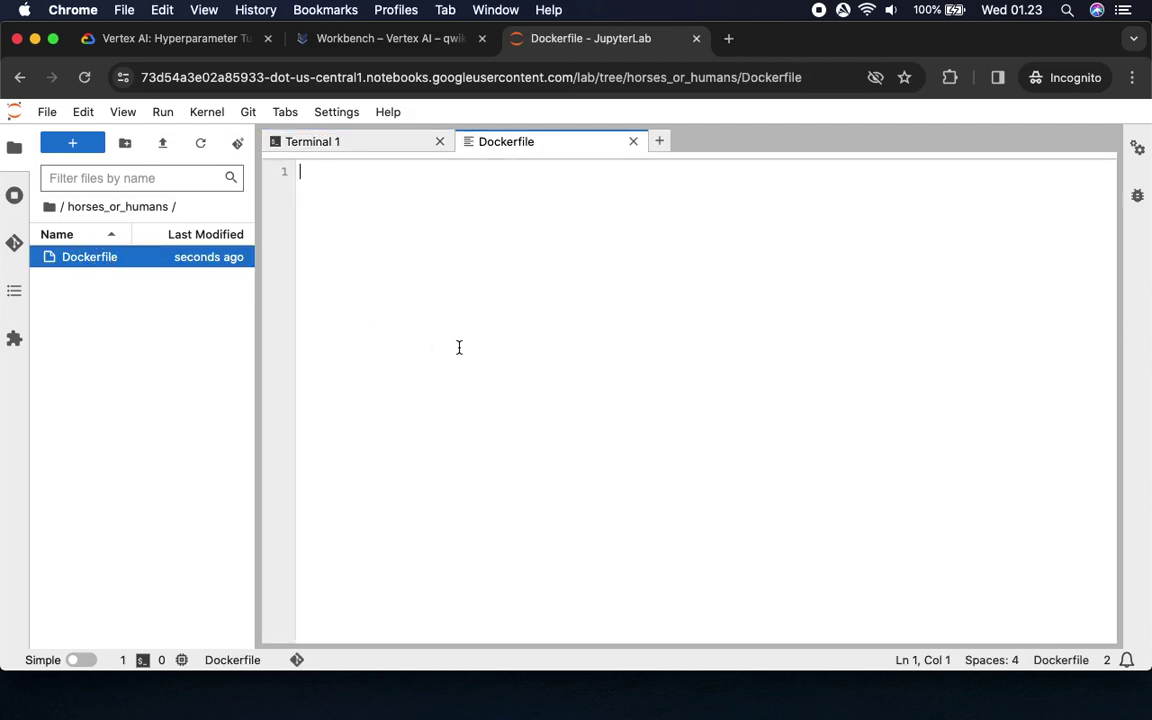
# Paste the copied tf2-gpu.2-9 container code into the Dockerfile and save the file
pyautogui.press('super+v')
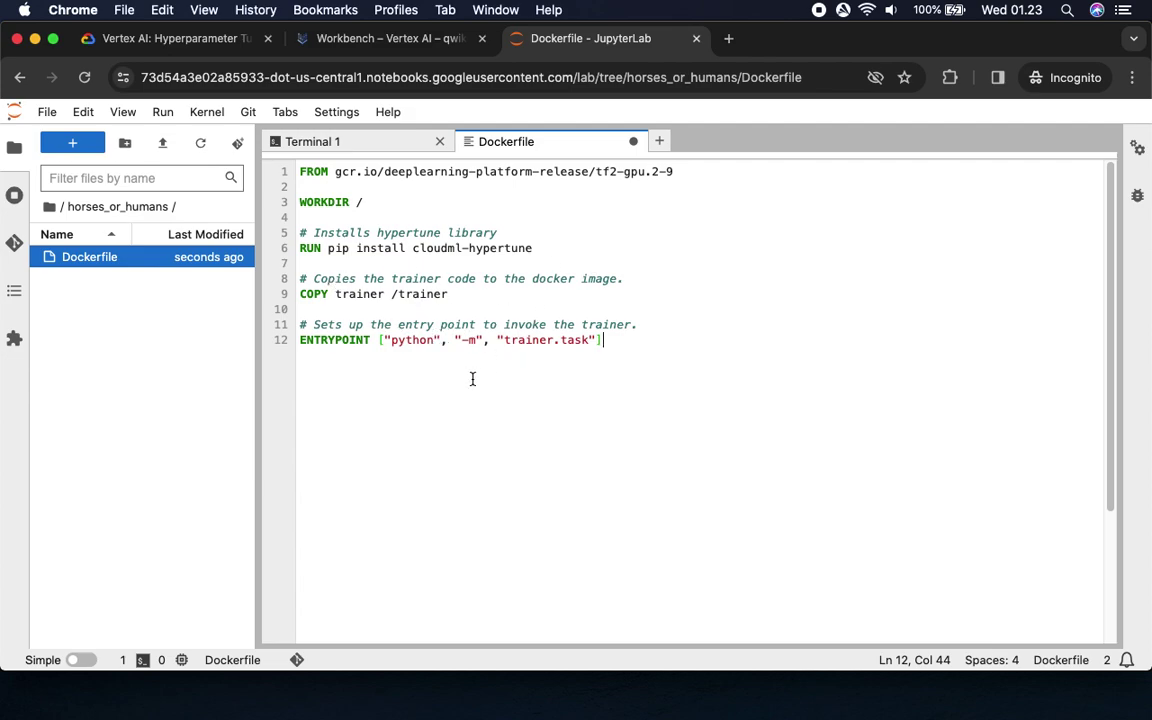
pyautogui.click(47, 112)
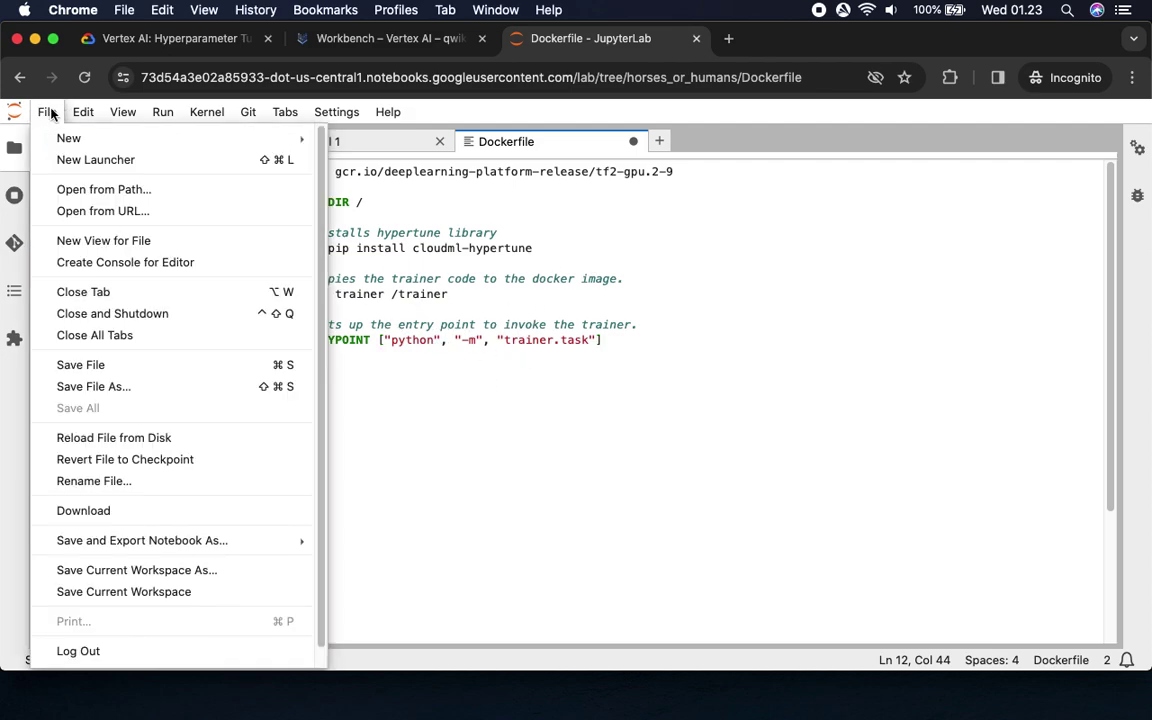
pyautogui.click(80, 365)
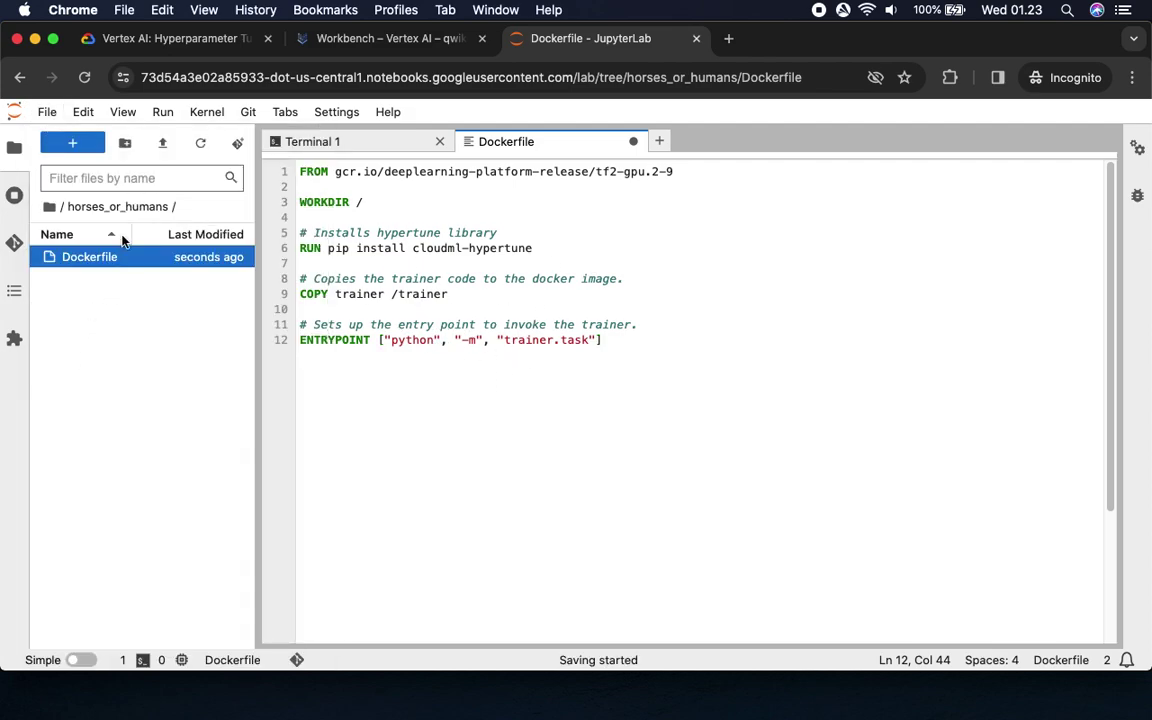
# Copy the lab's "mkdir trainer" and "touch trainer/task.py" commands, close the Dockerfile, and run them in the JupyterLab terminal
pyautogui.click(178, 40)
pyautogui.scroll(-5, 428, 533)
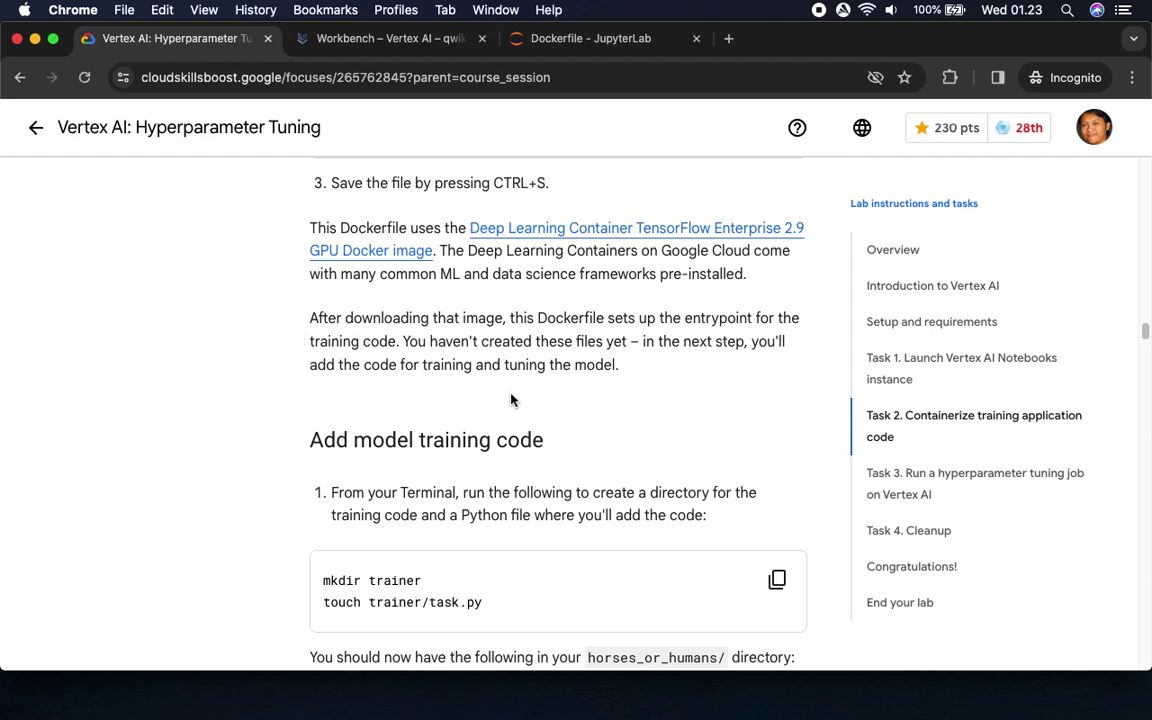
pyautogui.scroll(-4, 512, 399)
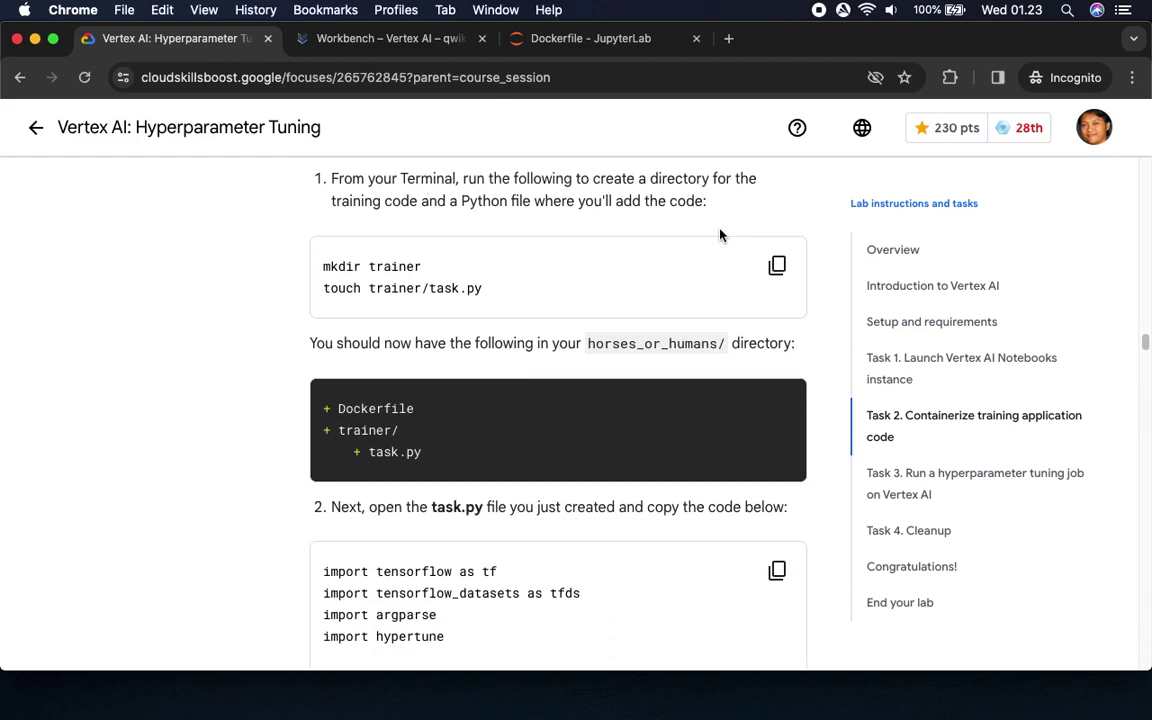
pyautogui.click(777, 265)
pyautogui.click(512, 34)
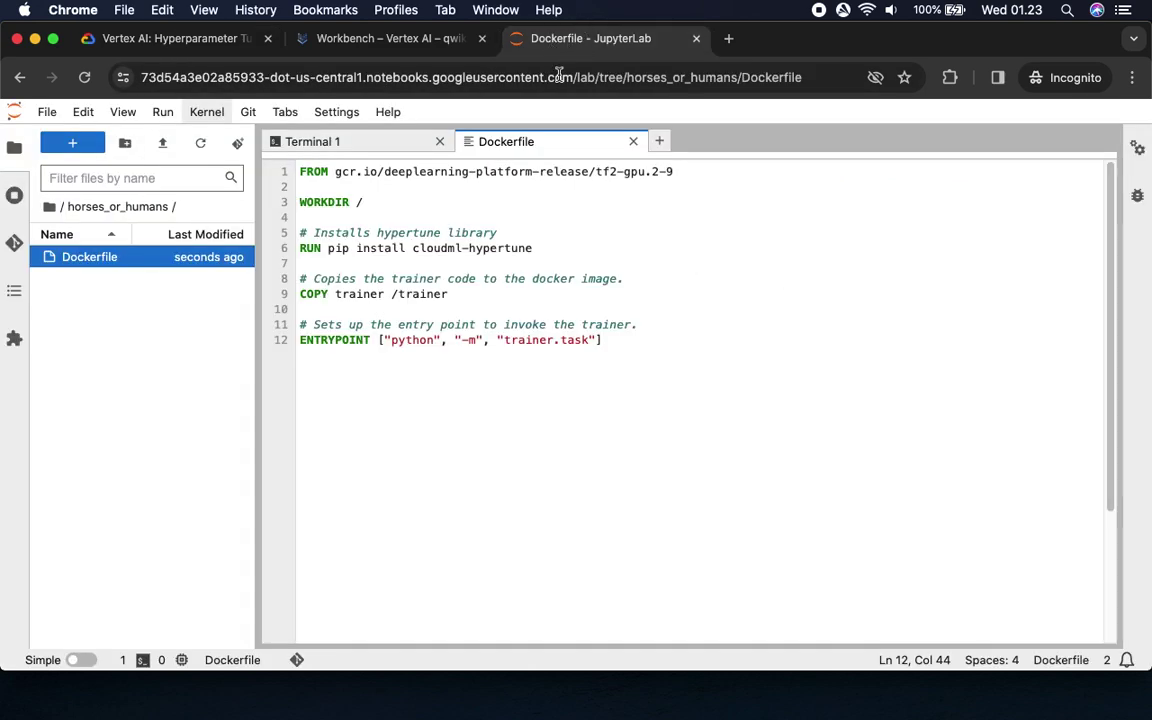
pyautogui.click(315, 141)
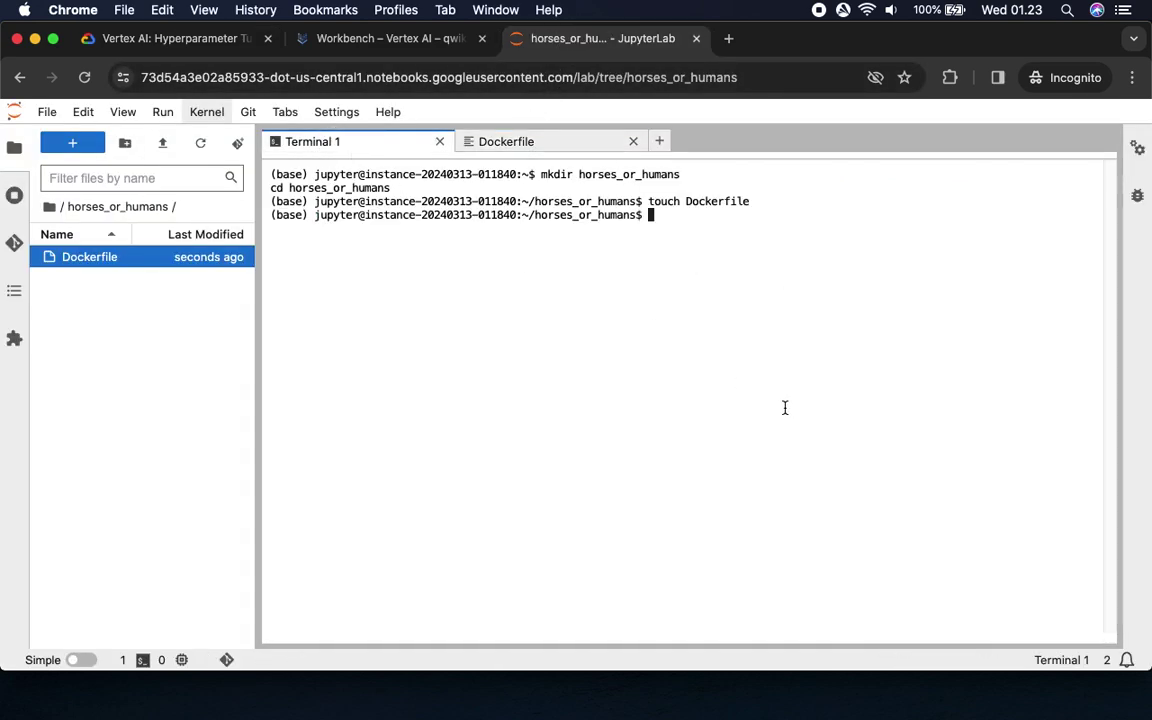
pyautogui.click(633, 142)
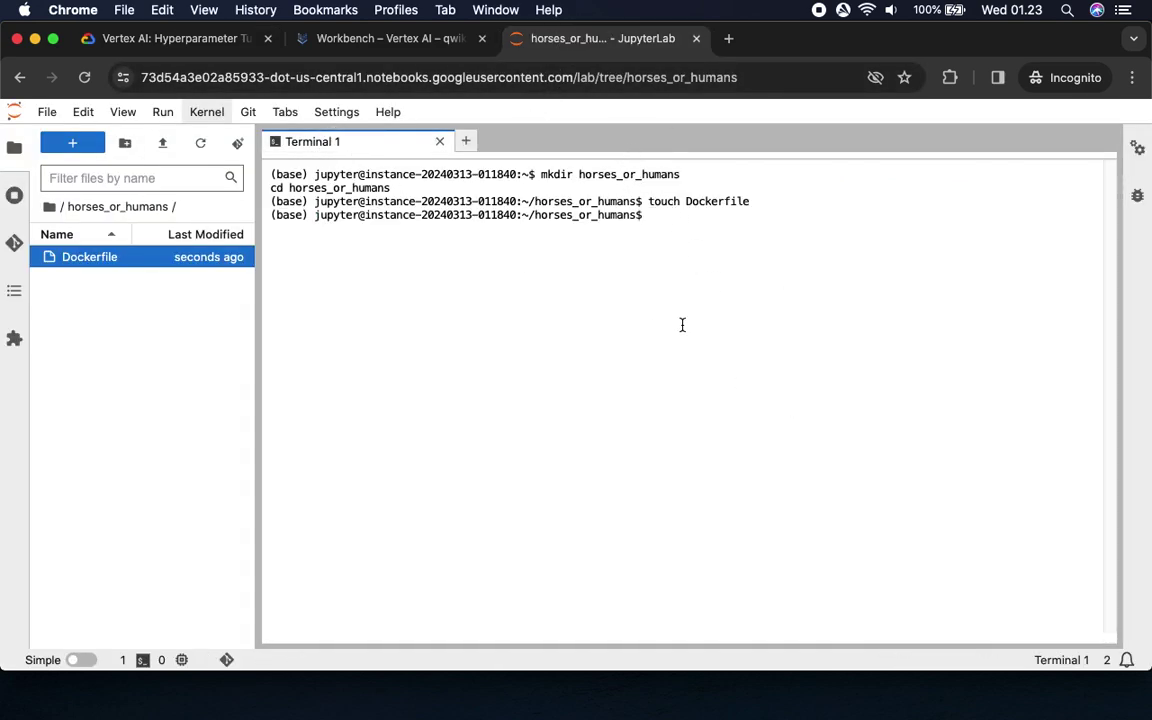
pyautogui.press('super+v')
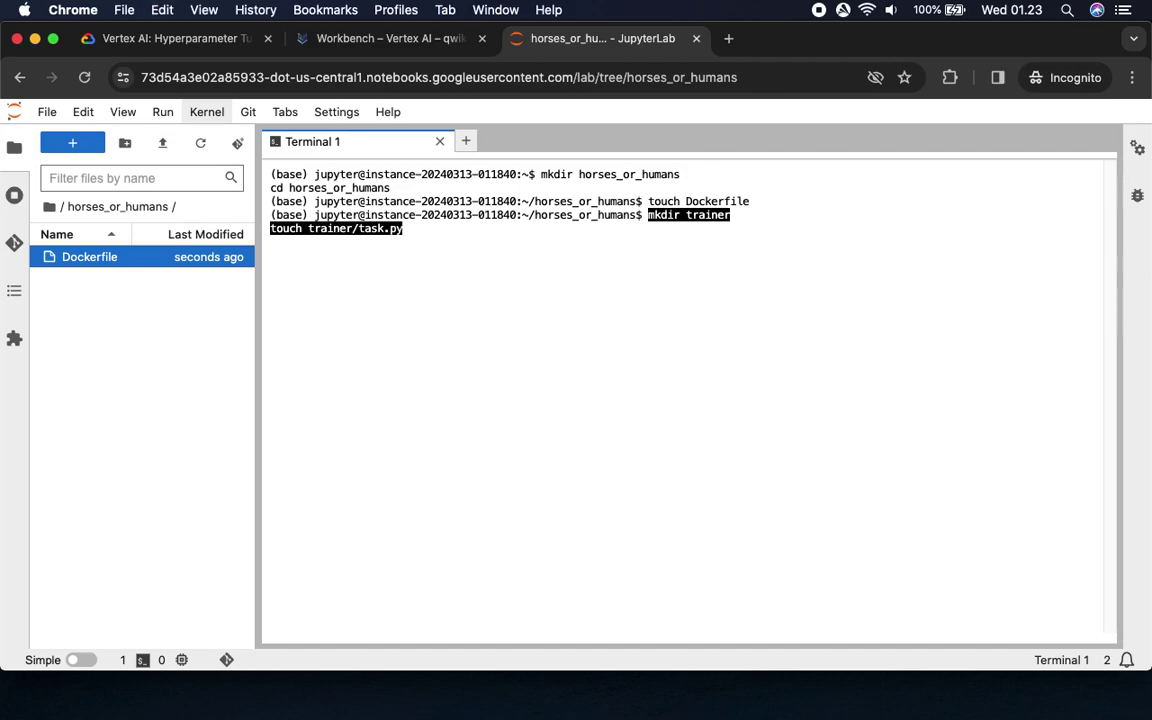
pyautogui.press('Return')
# Check the lab's next instruction, then open the empty task.py from the trainer folder inside horses_or_humans in JupyterLab
pyautogui.click(168, 38)
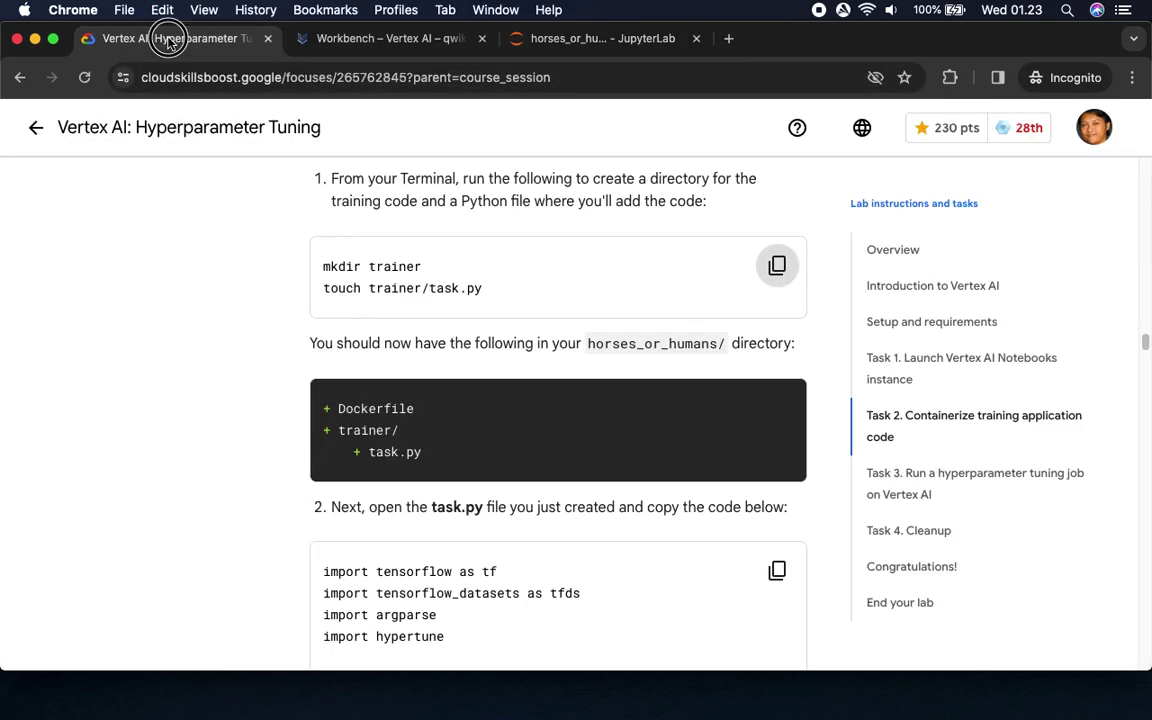
pyautogui.scroll(-1, 651, 428)
pyautogui.scroll(-1, 651, 428)
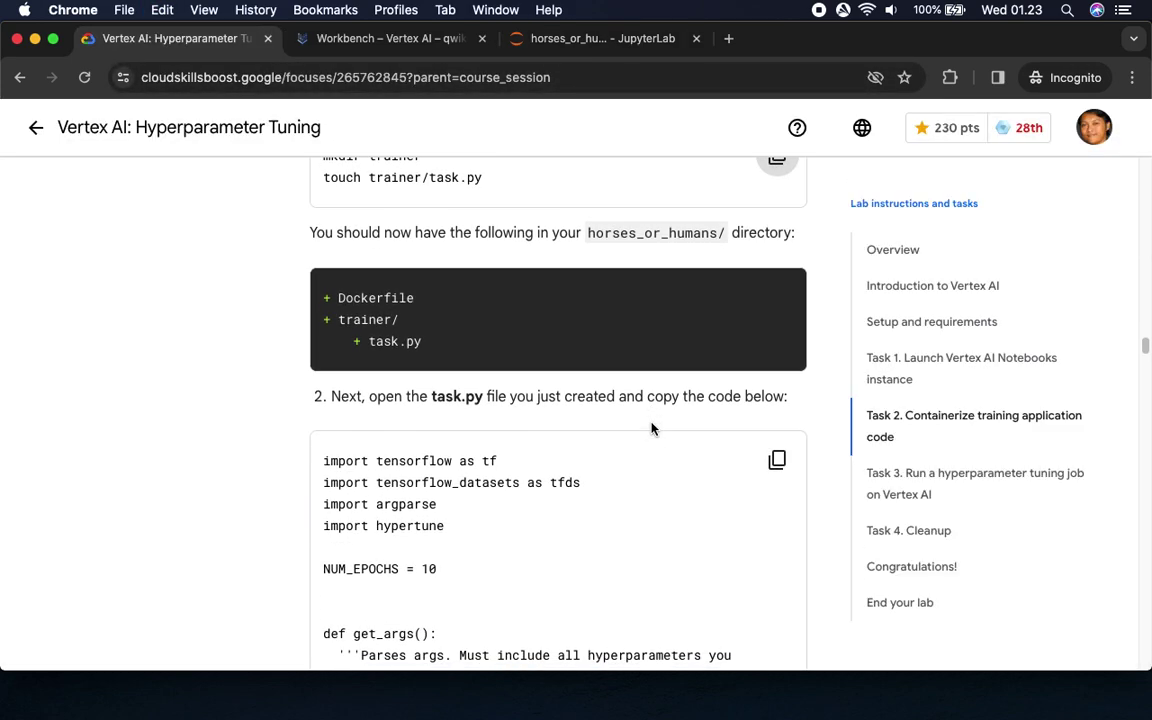
pyautogui.scroll(-1, 647, 425)
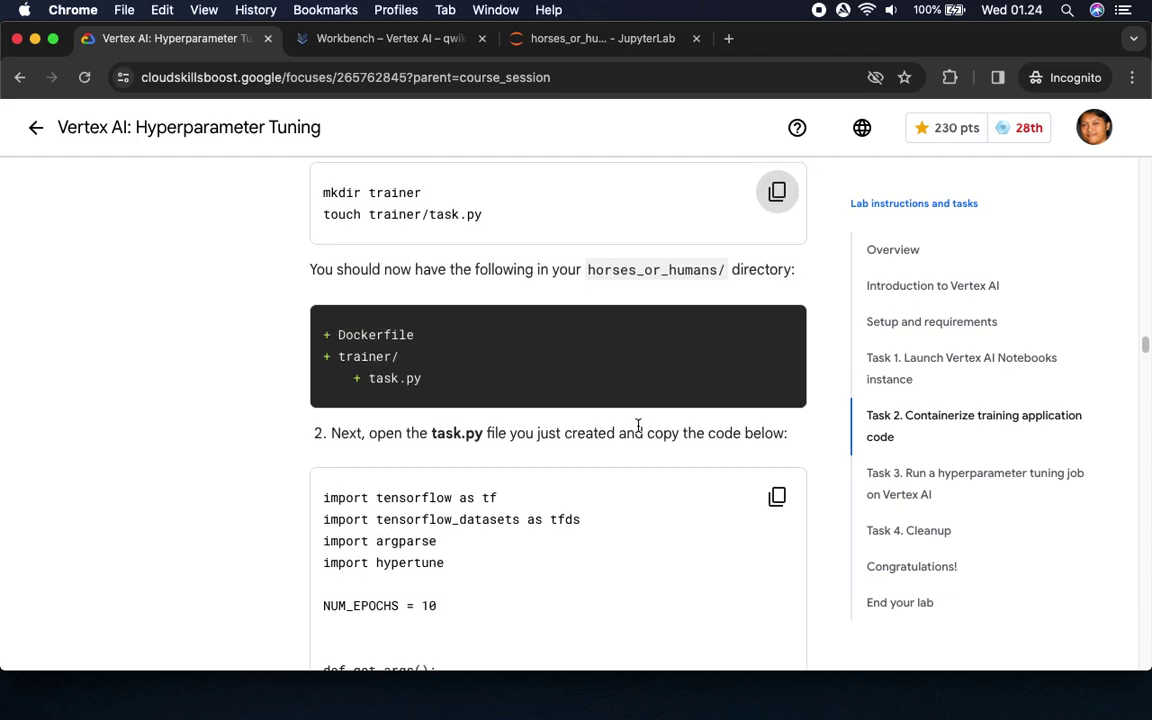
pyautogui.scroll(-5, 638, 425)
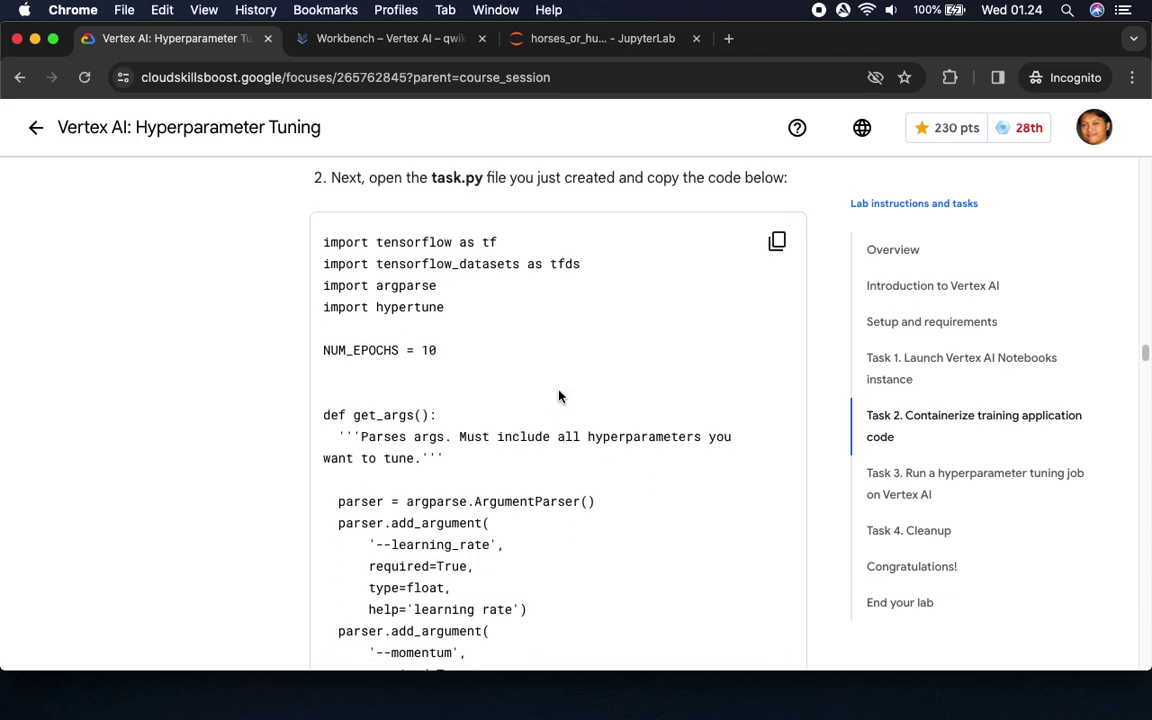
pyautogui.click(585, 38)
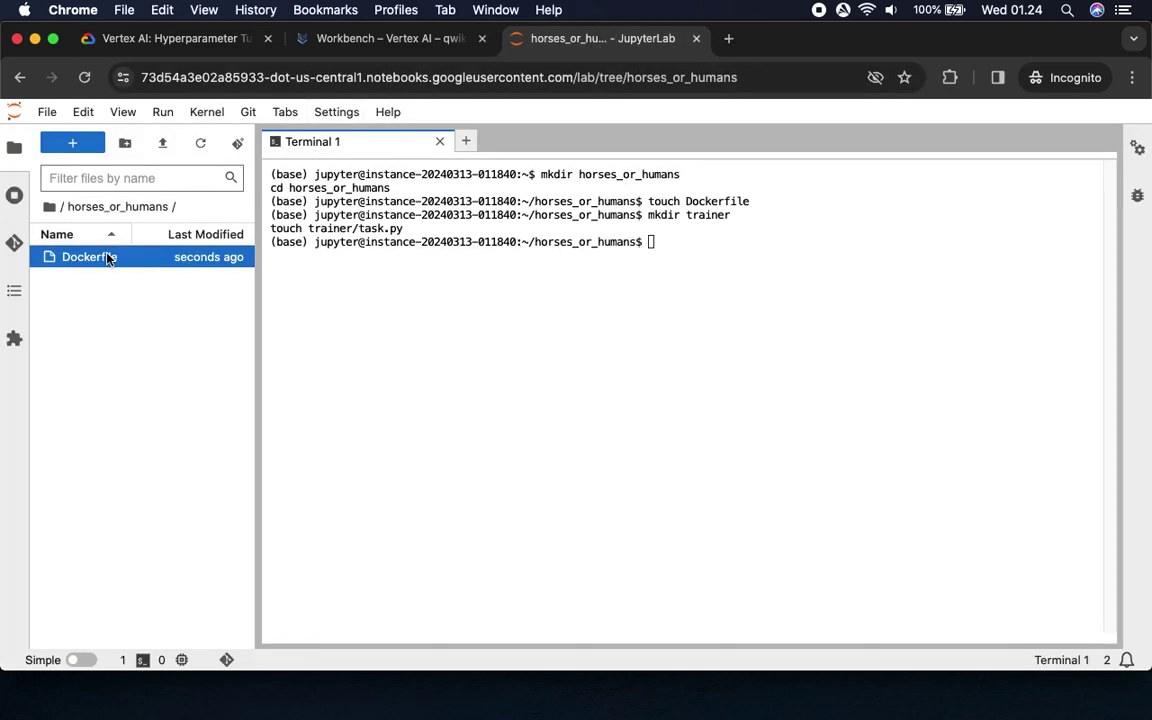
pyautogui.click(117, 207)
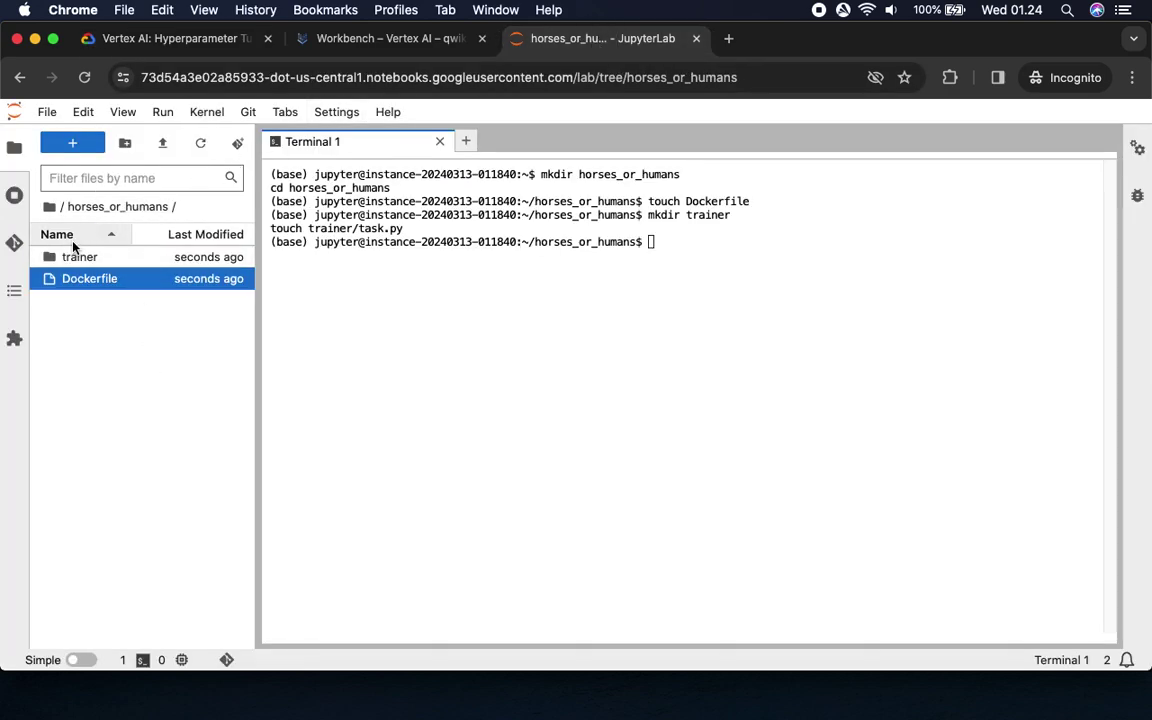
pyautogui.click(72, 262)
pyautogui.doubleClick(72, 263)
pyautogui.click(71, 263)
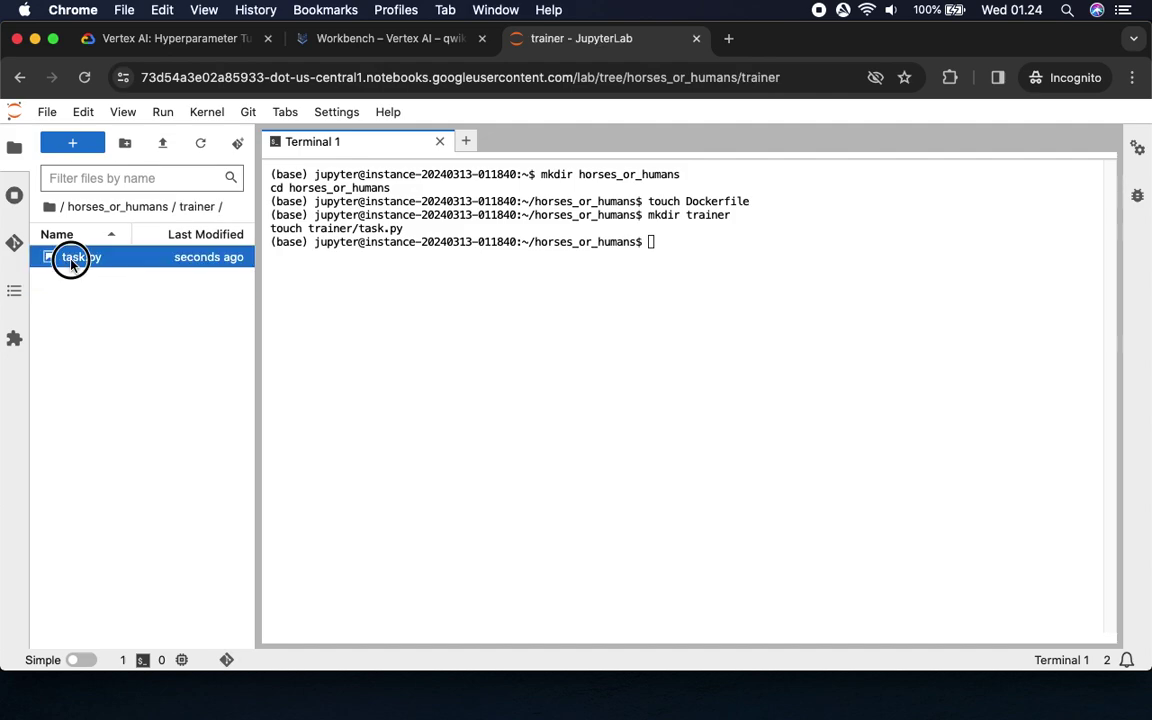
pyautogui.doubleClick(72, 263)
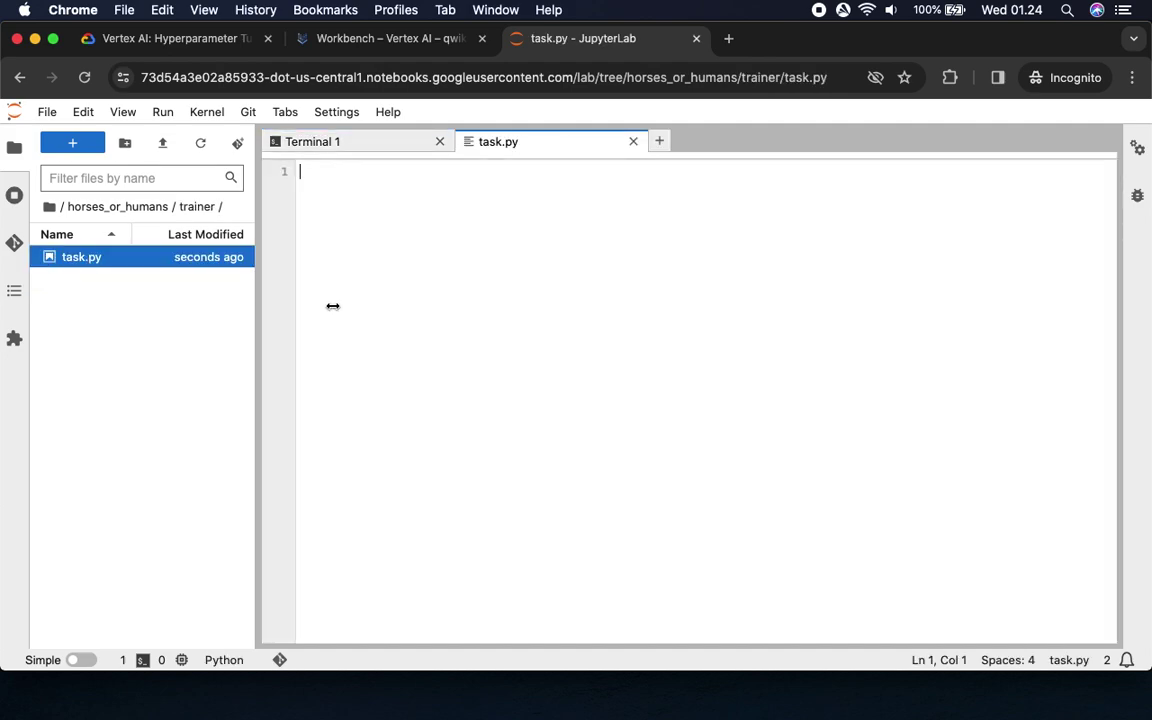
# Copy the lab's TensorFlow training code, paste it into task.py, and save the Python file
pyautogui.click(168, 40)
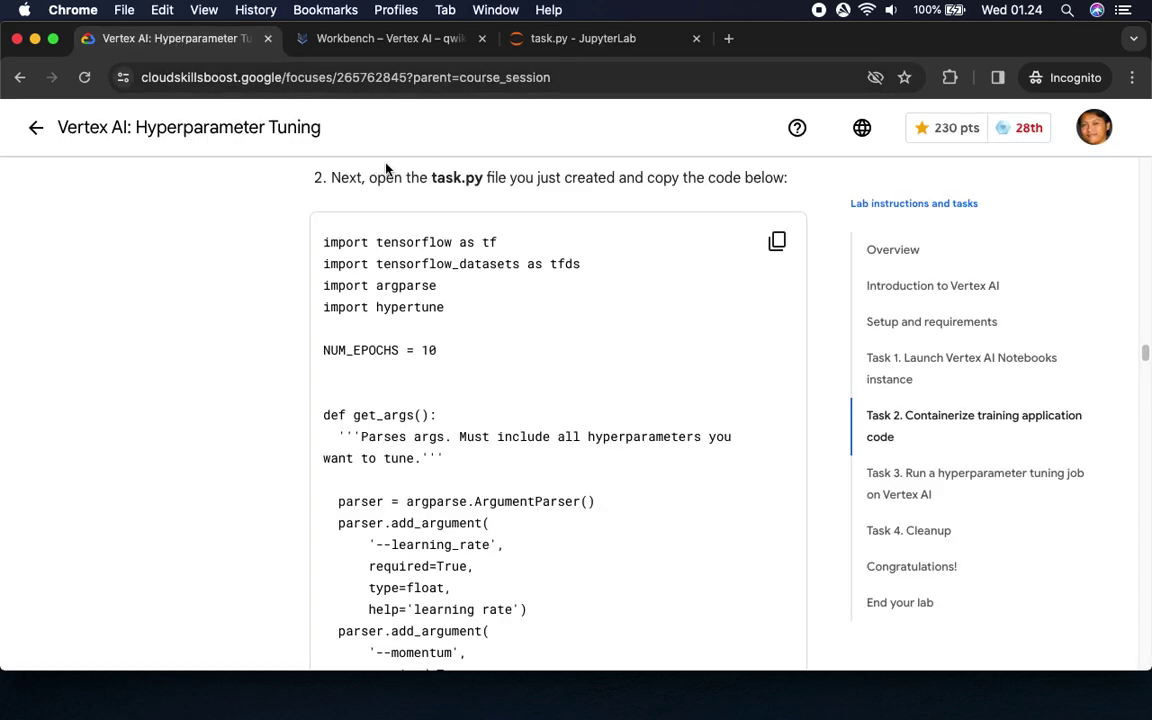
pyautogui.click(777, 240)
pyautogui.click(612, 40)
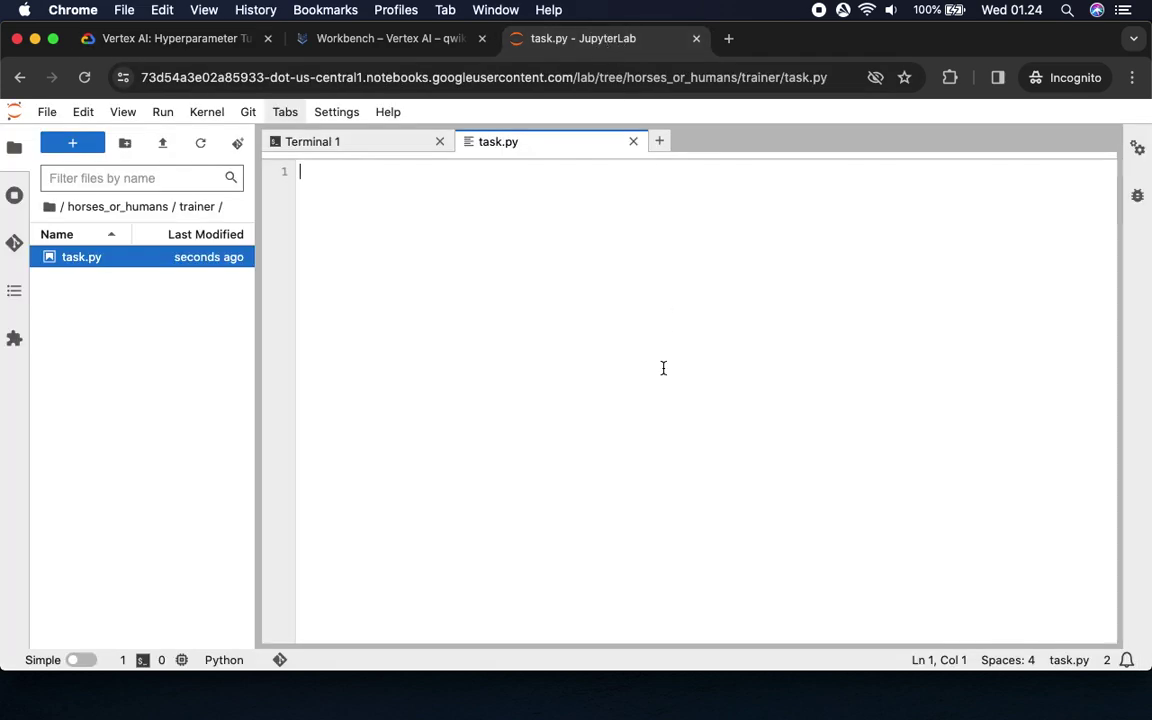
pyautogui.press('super+v')
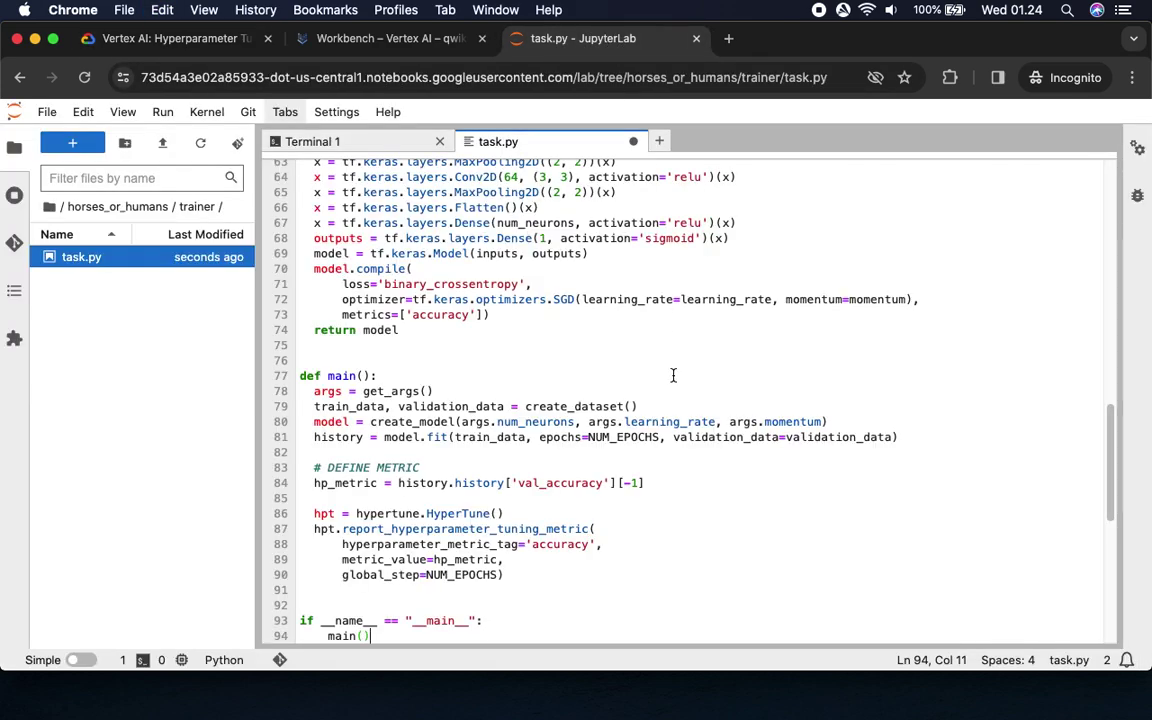
pyautogui.click(43, 115)
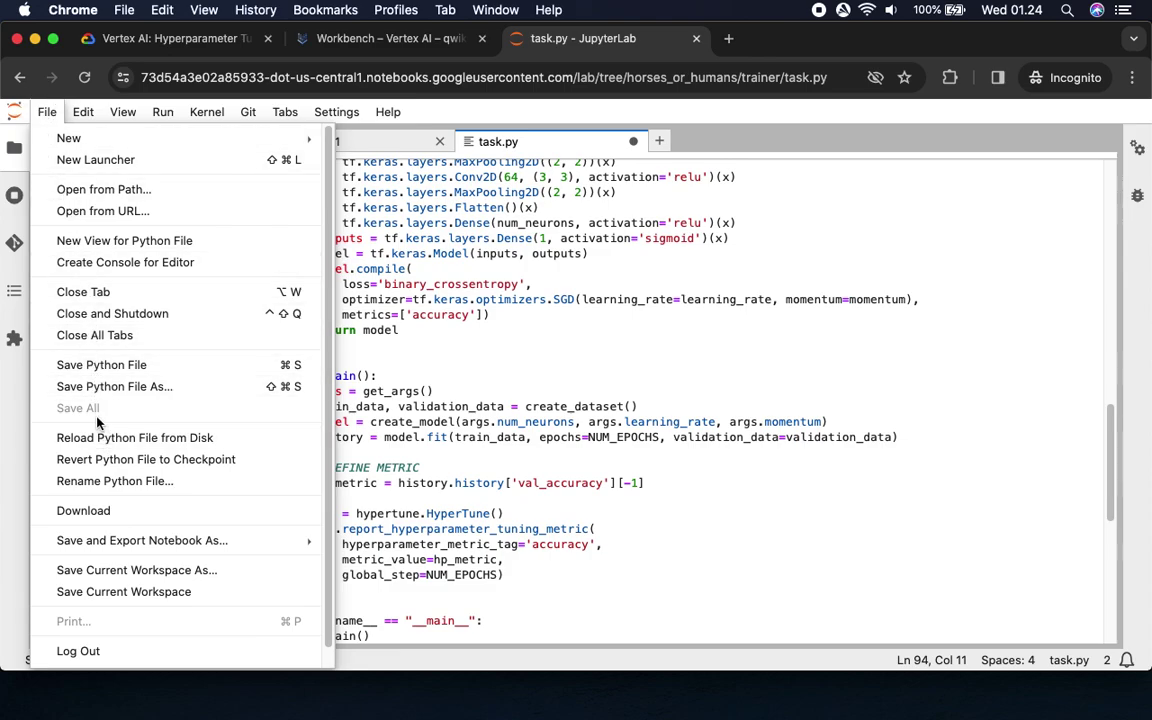
pyautogui.click(100, 364)
# Read the lab's explanation of the hypertune library, get_args() and the metric definition, through to the Build the container section
pyautogui.click(166, 42)
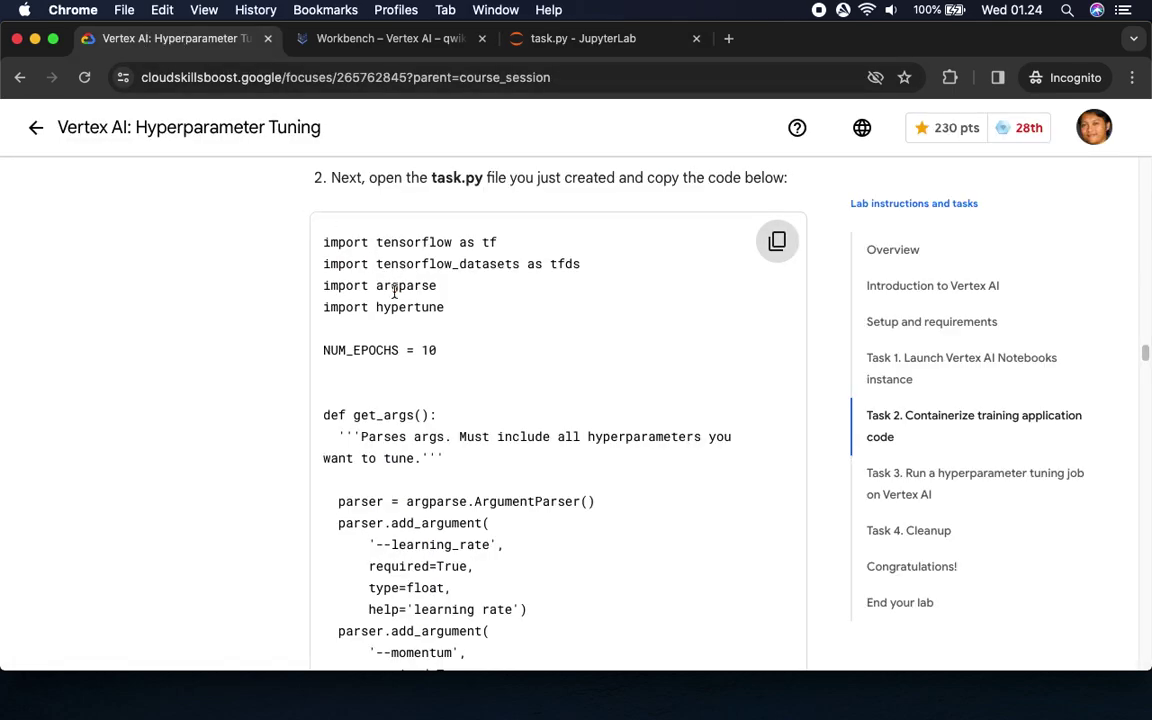
pyautogui.scroll(-10, 575, 517)
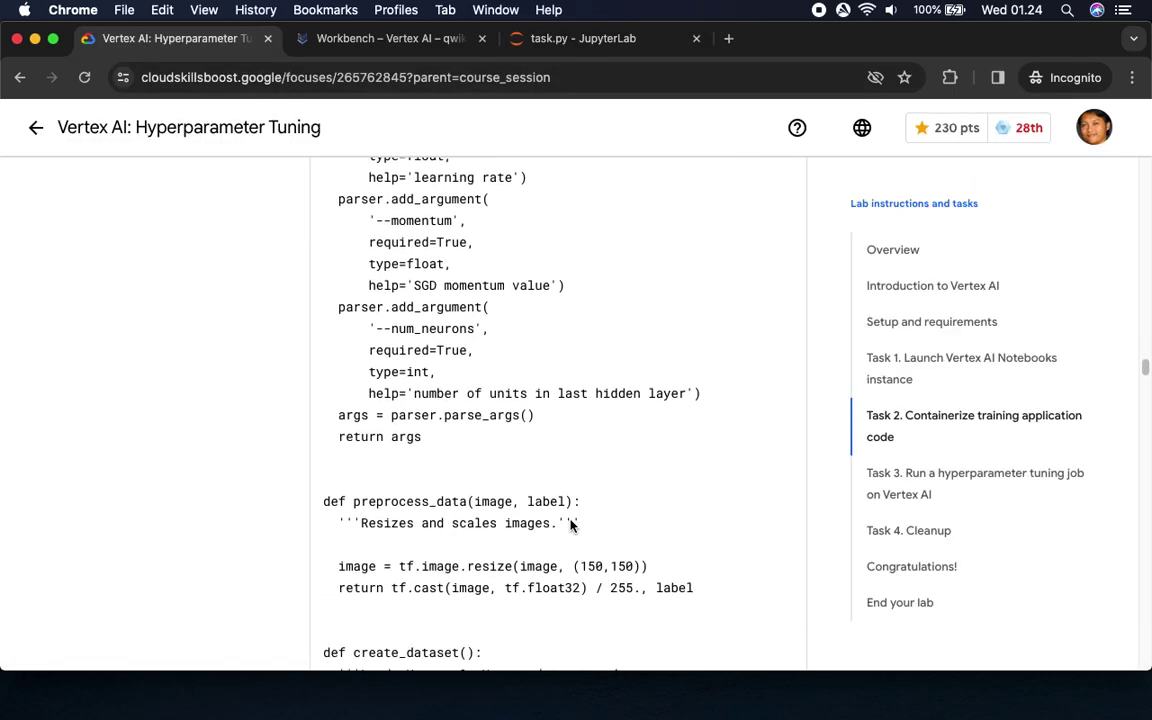
pyautogui.scroll(-15, 571, 511)
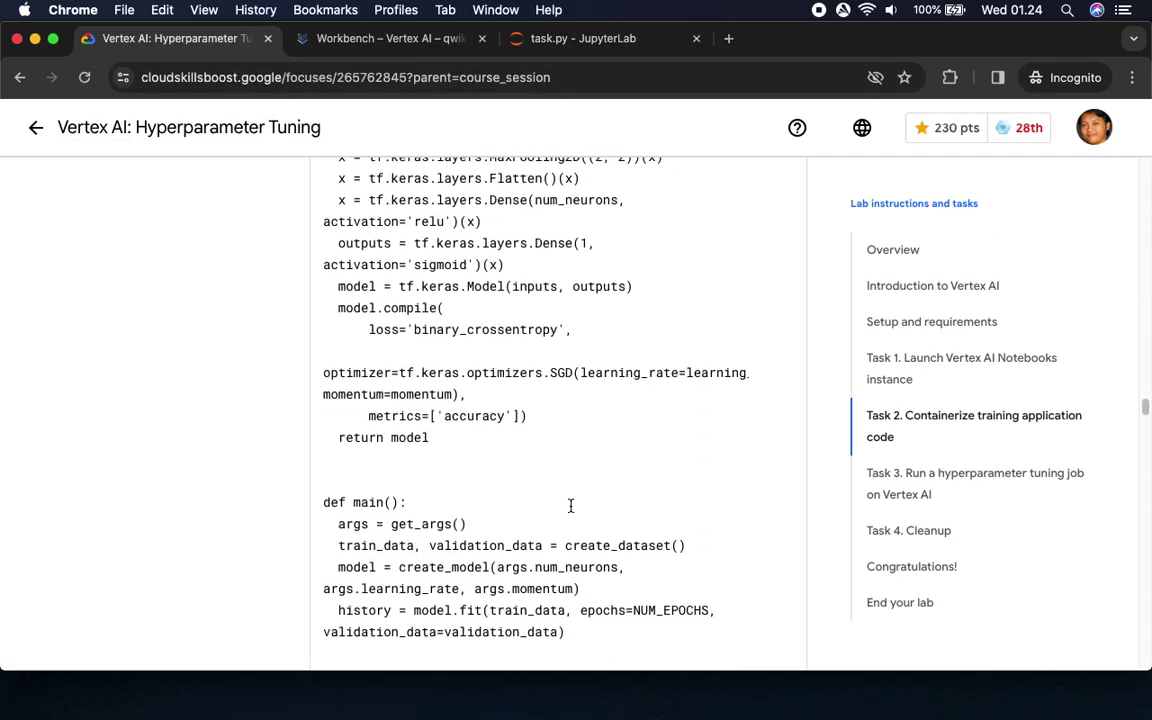
pyautogui.scroll(-5, 571, 507)
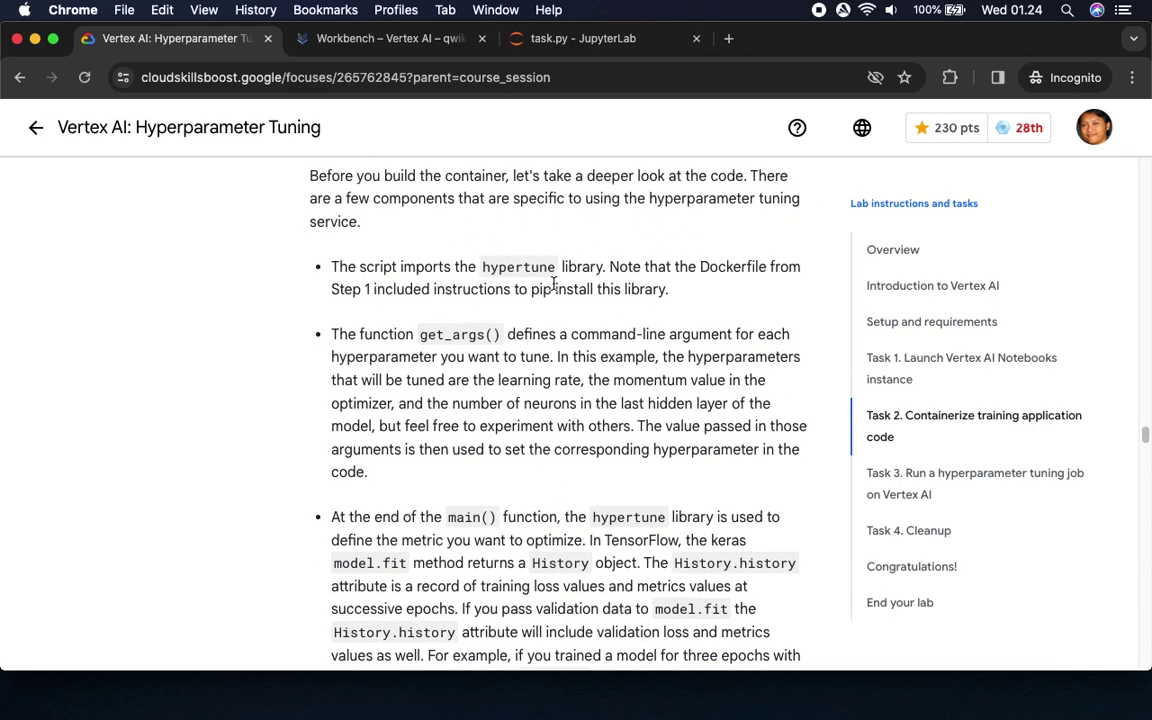
pyautogui.scroll(-3, 414, 252)
pyautogui.scroll(-1, 414, 252)
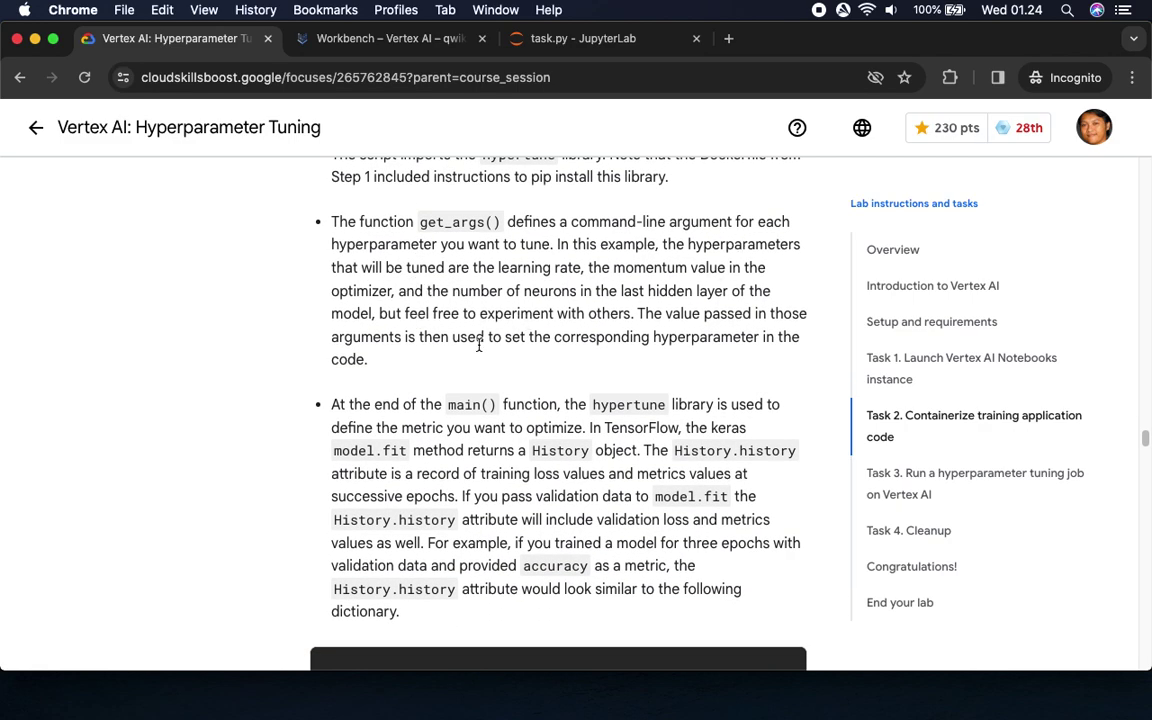
pyautogui.scroll(-5, 481, 342)
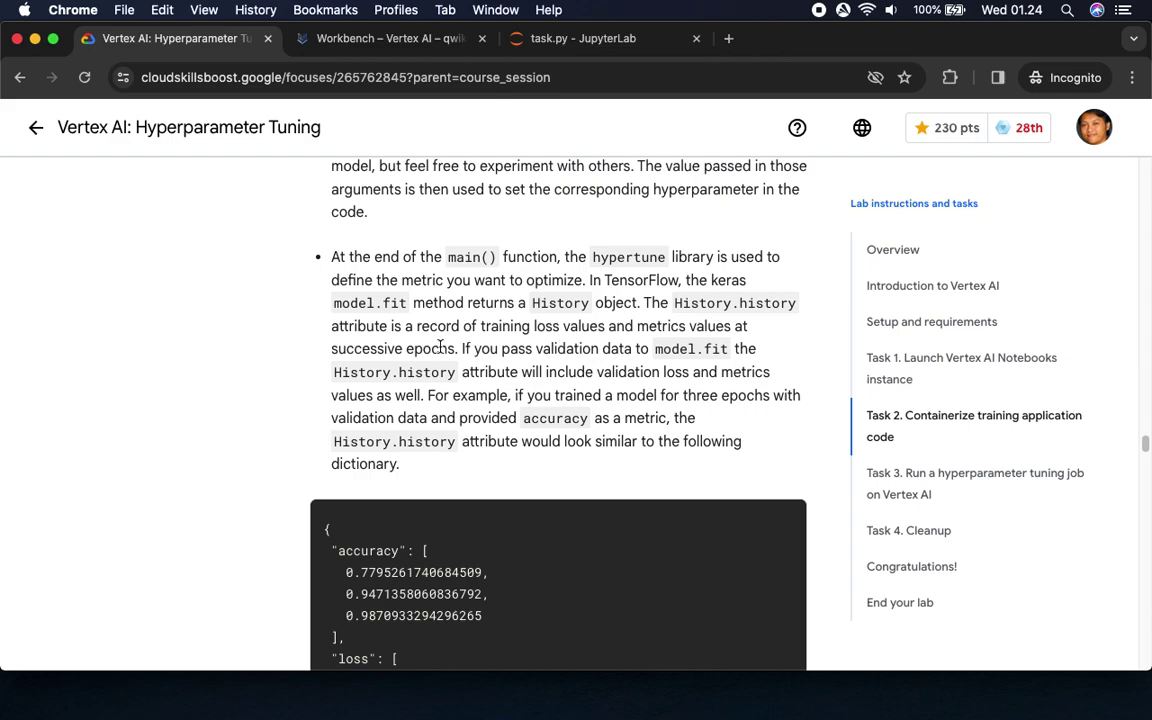
pyautogui.scroll(-1, 440, 347)
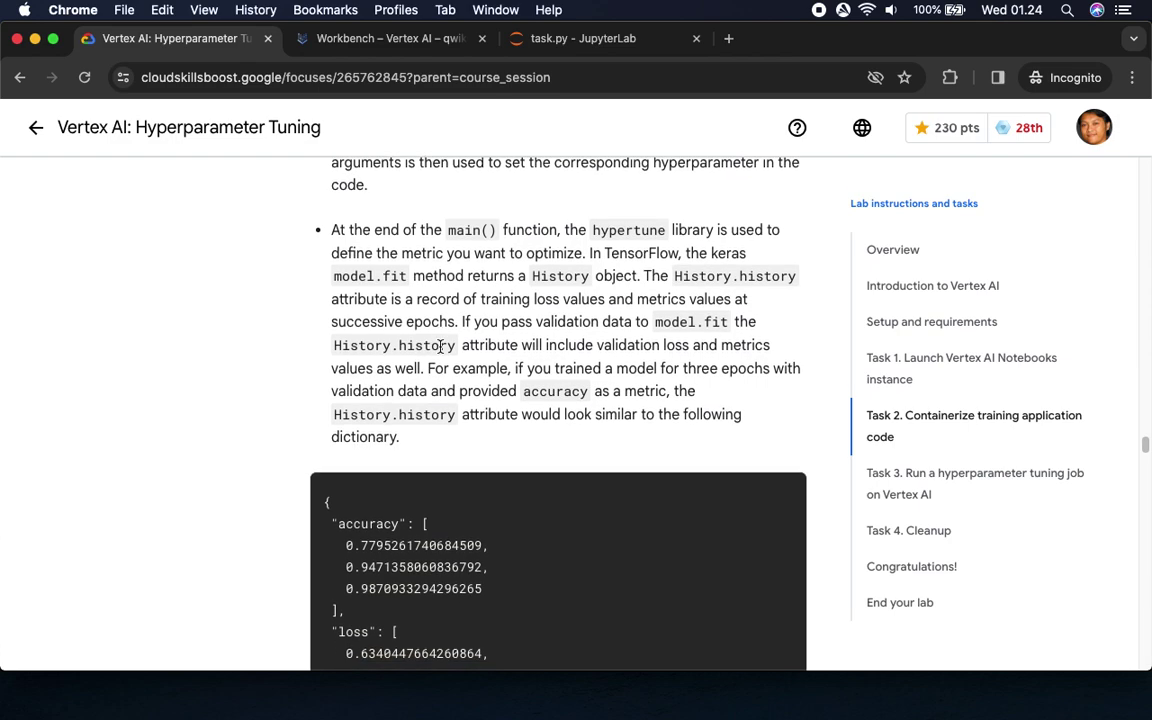
pyautogui.scroll(-15, 440, 347)
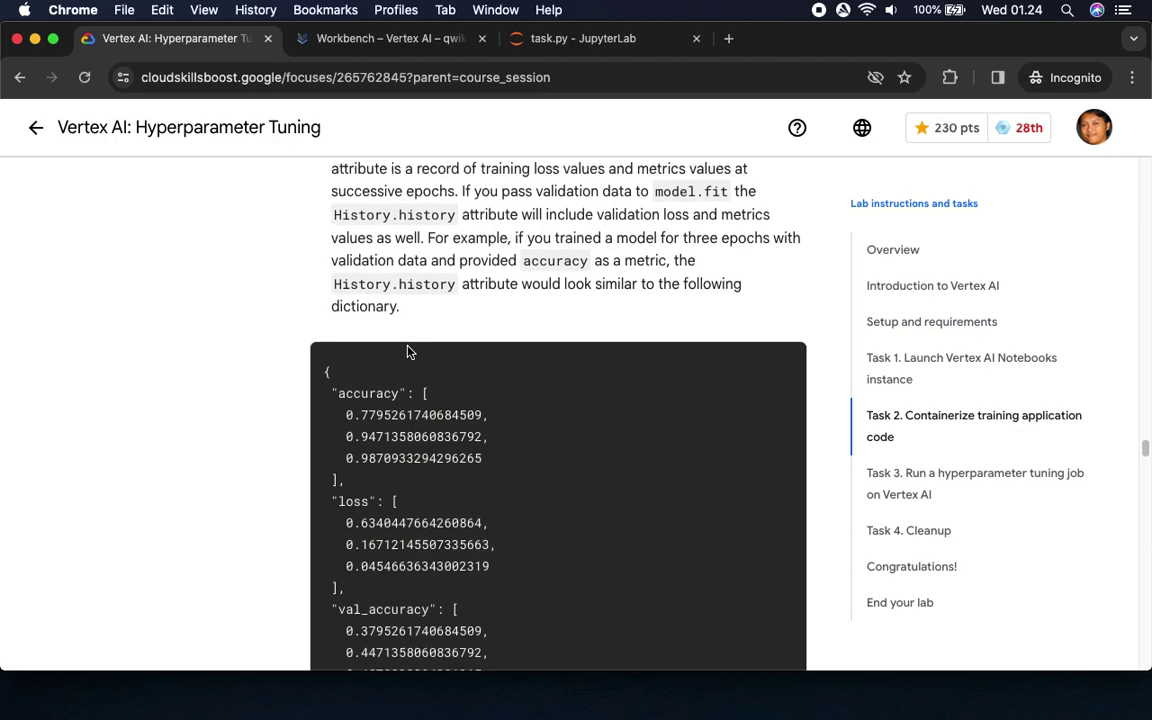
pyautogui.scroll(-4, 397, 347)
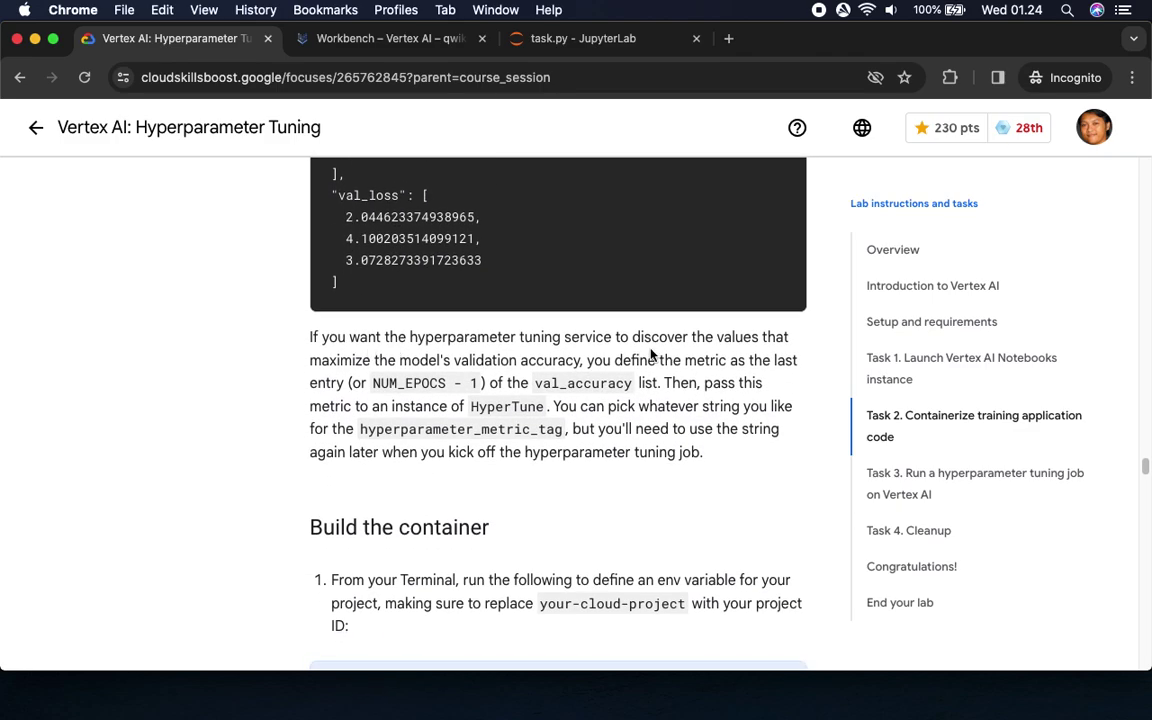
pyautogui.scroll(-10, 410, 462)
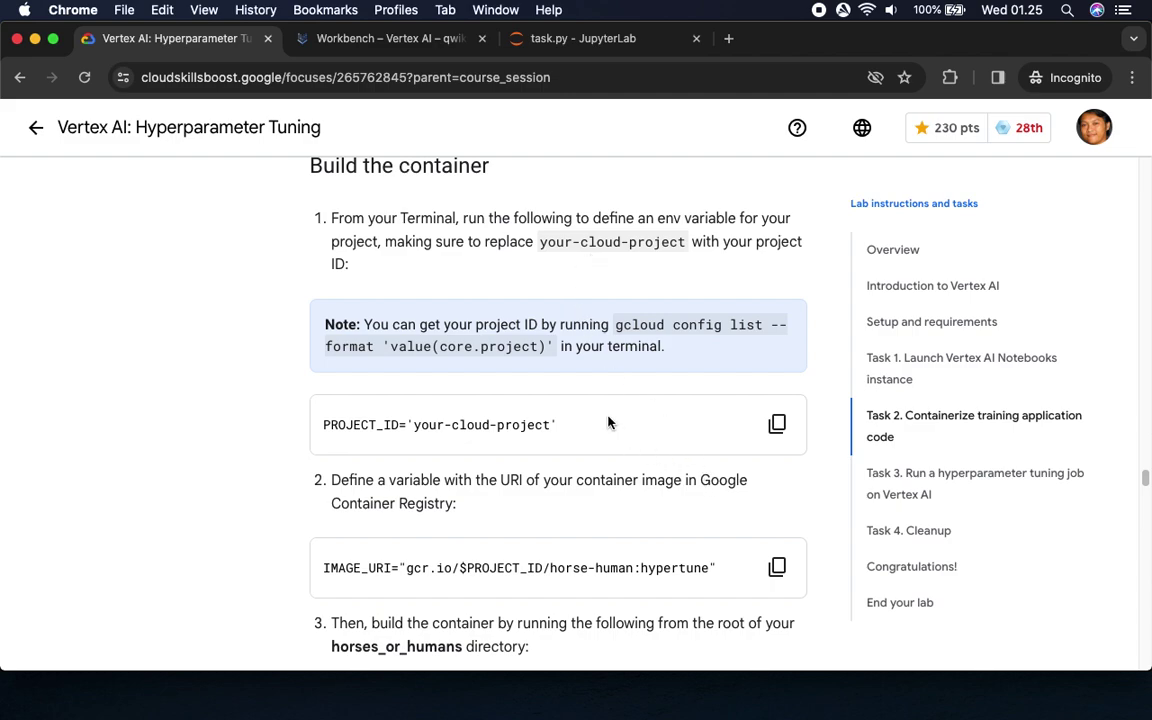
# Copy the command gcloud config list --format 'value(core.project)' from the lab note and run it in the JupyterLab terminal
pyautogui.moveTo(617, 327); pyautogui.dragTo(556, 347)
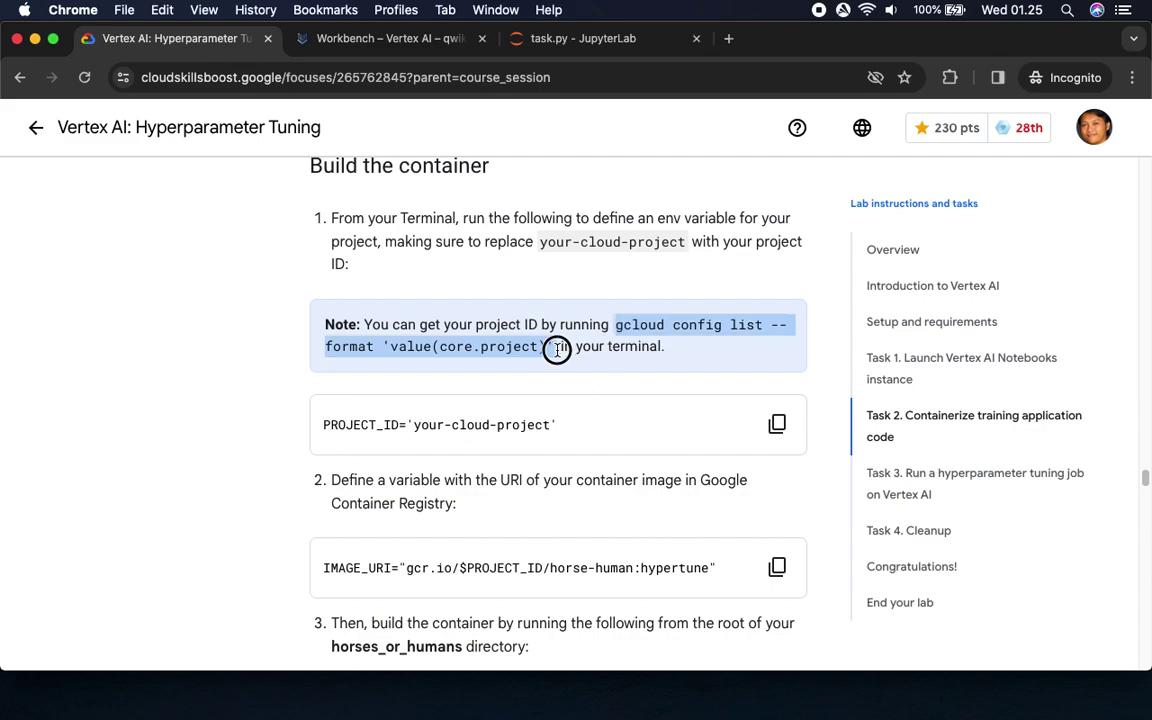
pyautogui.click(580, 40)
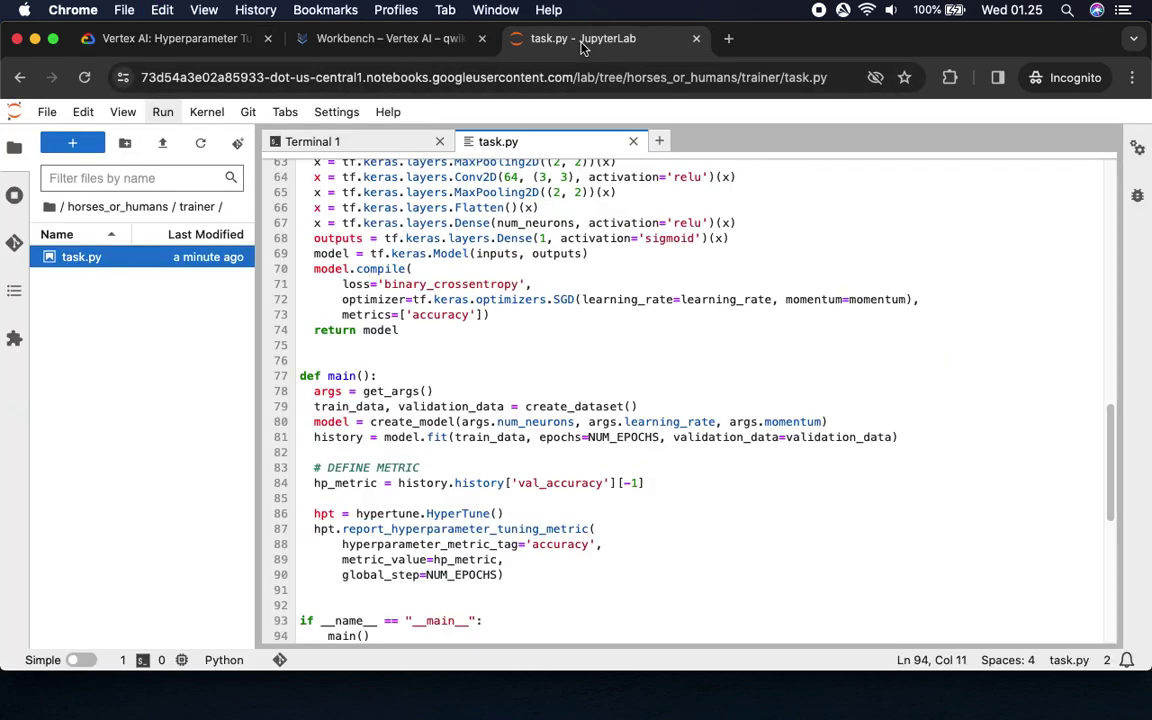
pyautogui.click(330, 140)
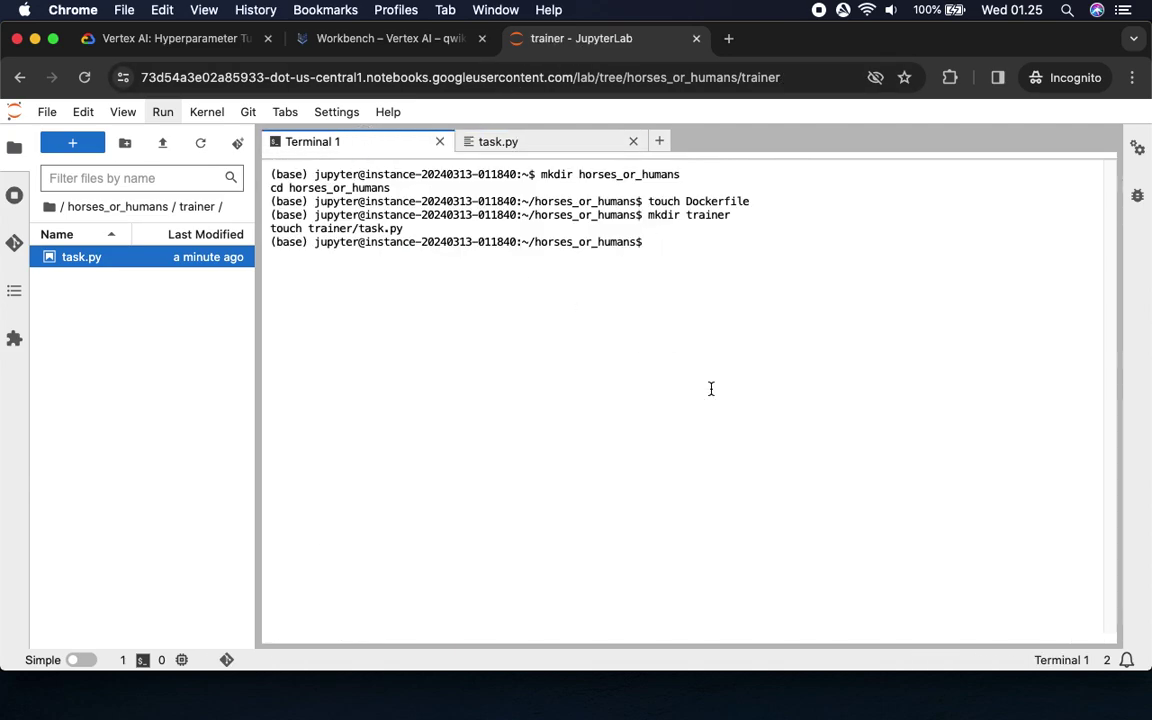
pyautogui.write("gcloud config list --format 'value(core.project)'")
pyautogui.press('Return')
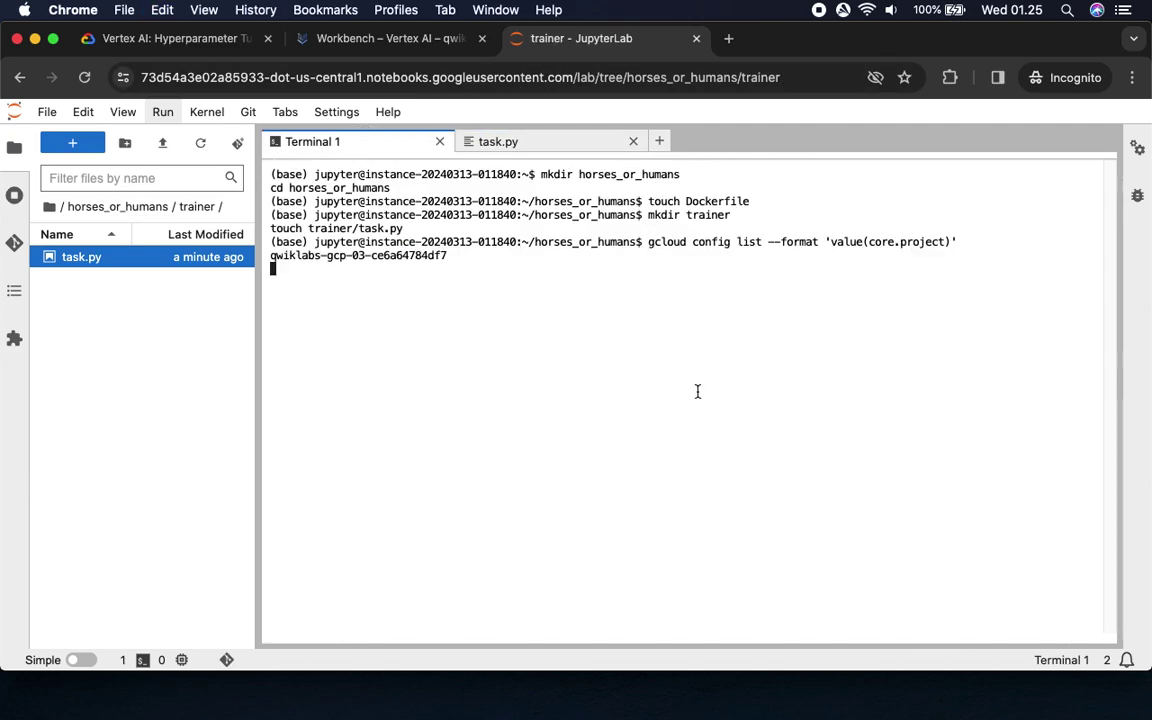
# Copy the lab's PROJECT_ID='your-cloud-project' line and paste it at the JupyterLab terminal prompt
pyautogui.click(170, 38)
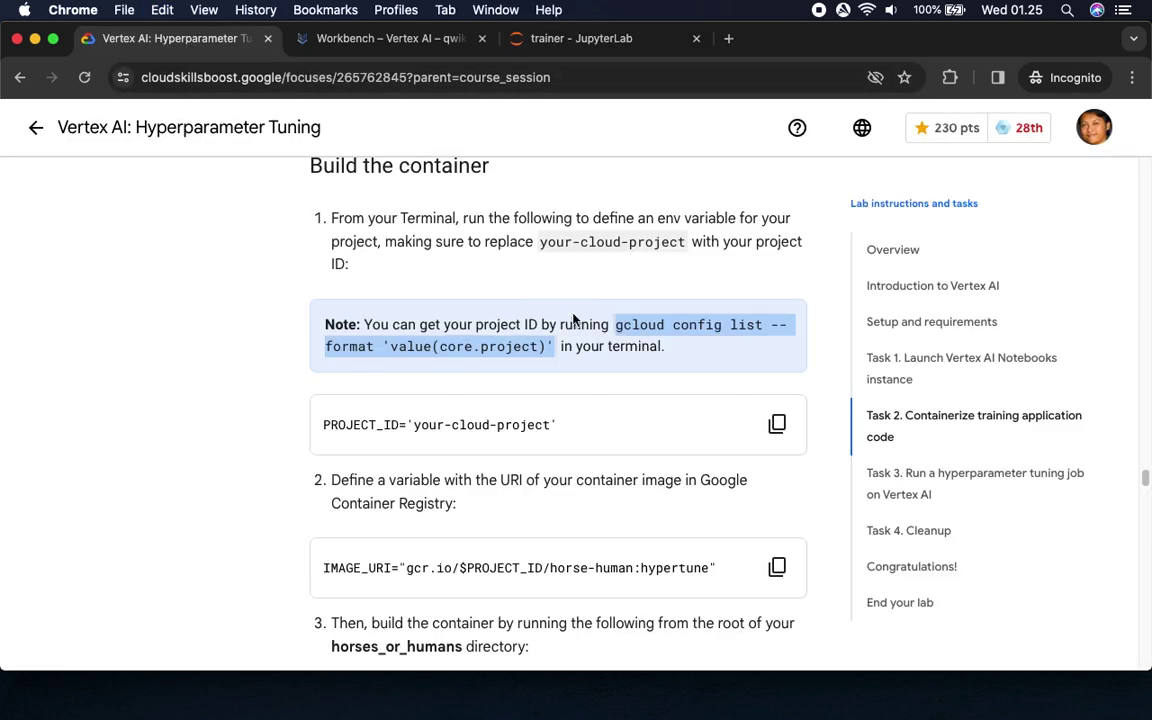
pyautogui.click(775, 423)
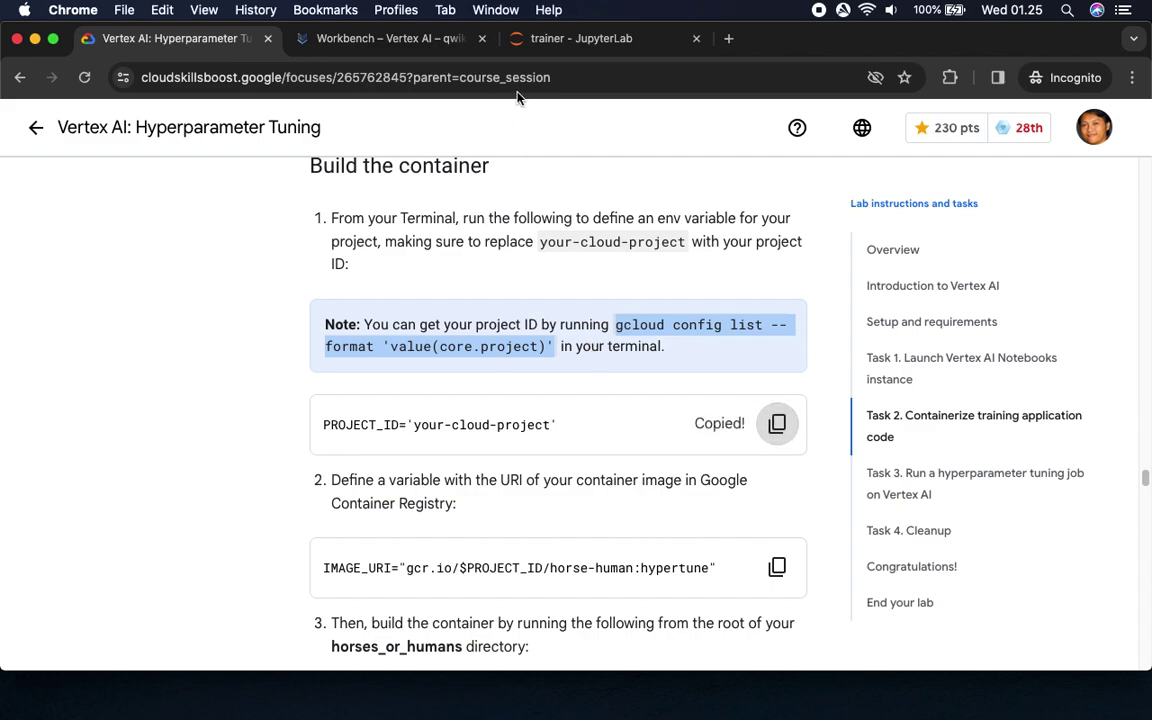
pyautogui.click(577, 45)
pyautogui.click(651, 427)
pyautogui.press('super+v')
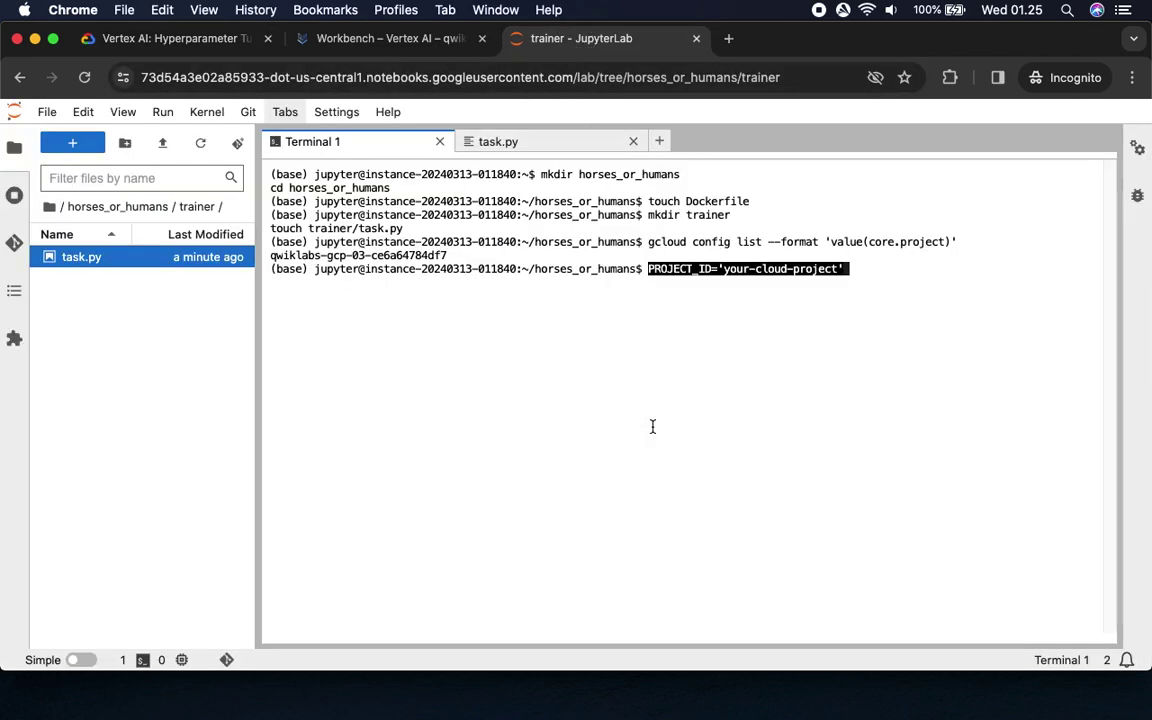
# Replace the 'your-cloud-project' placeholder with the project ID printed in the terminal and run the PROJECT_ID assignment
pyautogui.moveTo(273, 256); pyautogui.dragTo(360, 256)
pyautogui.click(272, 256)
pyautogui.moveTo(272, 256); pyautogui.dragTo(445, 256)
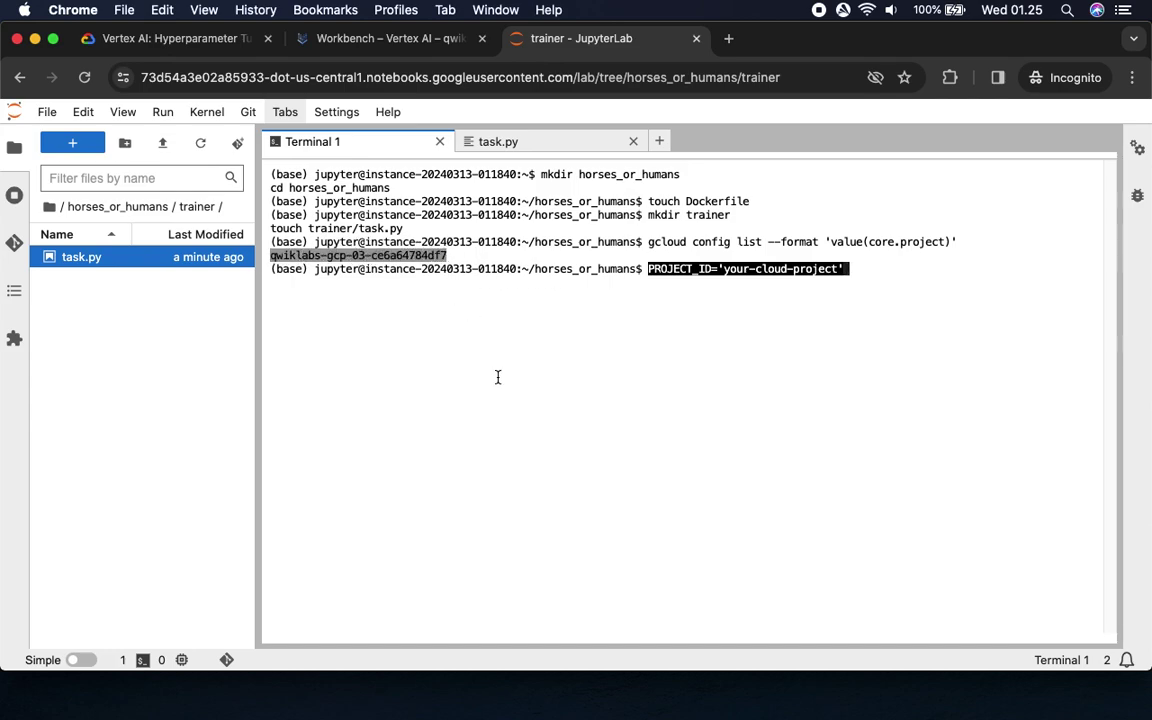
pyautogui.click(843, 357)
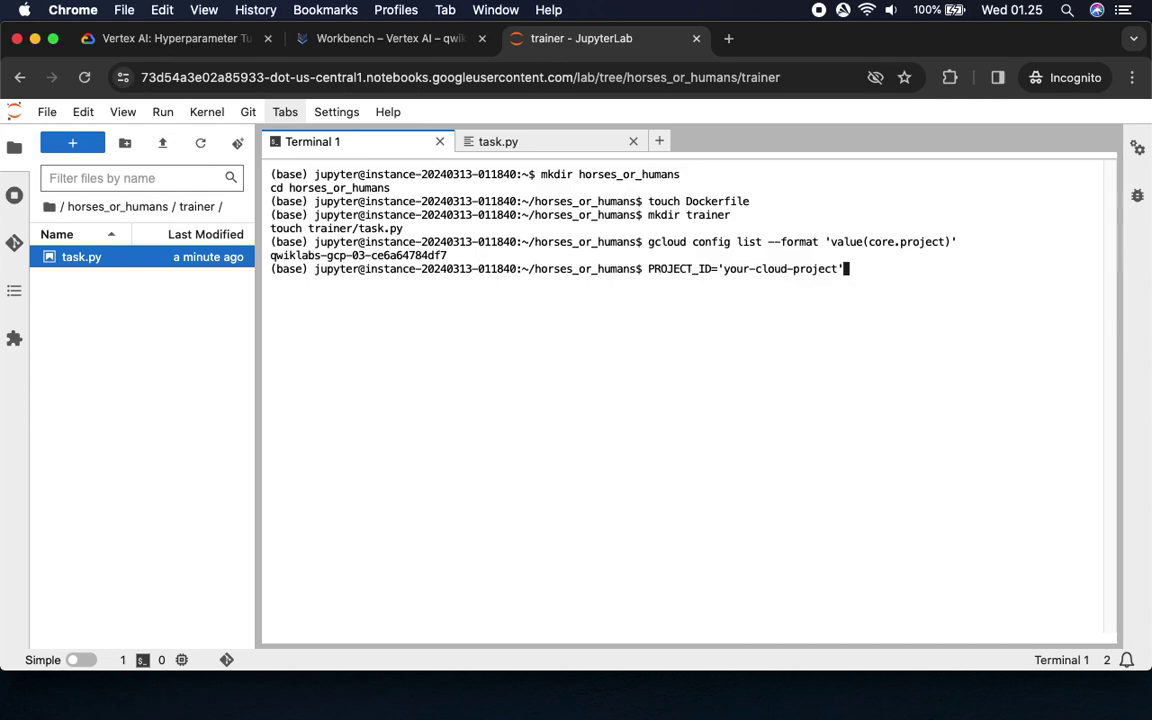
pyautogui.press('BackSpace')
pyautogui.press('BackSpace')
pyautogui.press('BackSpace')
pyautogui.press('BackSpace')
pyautogui.press('BackSpace')
pyautogui.press('BackSpace')
pyautogui.press('BackSpace')
pyautogui.press('BackSpace')
pyautogui.press('BackSpace')
pyautogui.press('BackSpace')
pyautogui.press('BackSpace')
pyautogui.press('BackSpace')
pyautogui.press('BackSpace')
pyautogui.press('BackSpace')
pyautogui.press('BackSpace')
pyautogui.press('BackSpace')
pyautogui.press('BackSpace')
pyautogui.press('BackSpace')
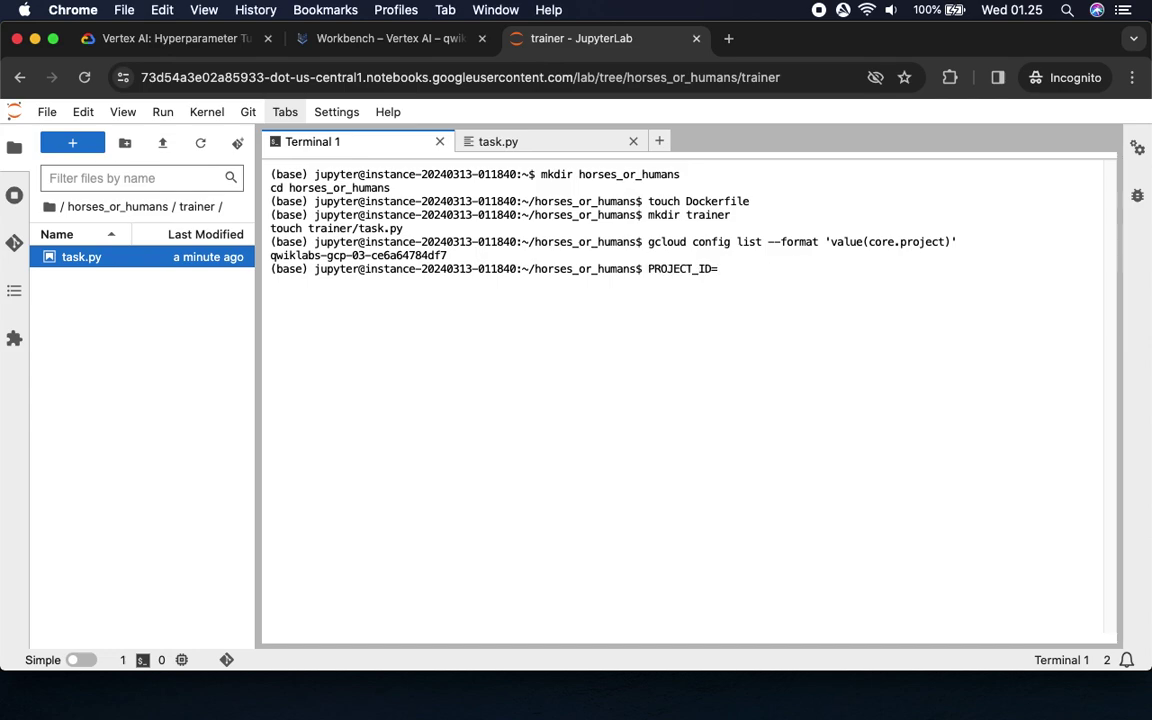
pyautogui.write("'")
pyautogui.press('super+v')
pyautogui.write("'")
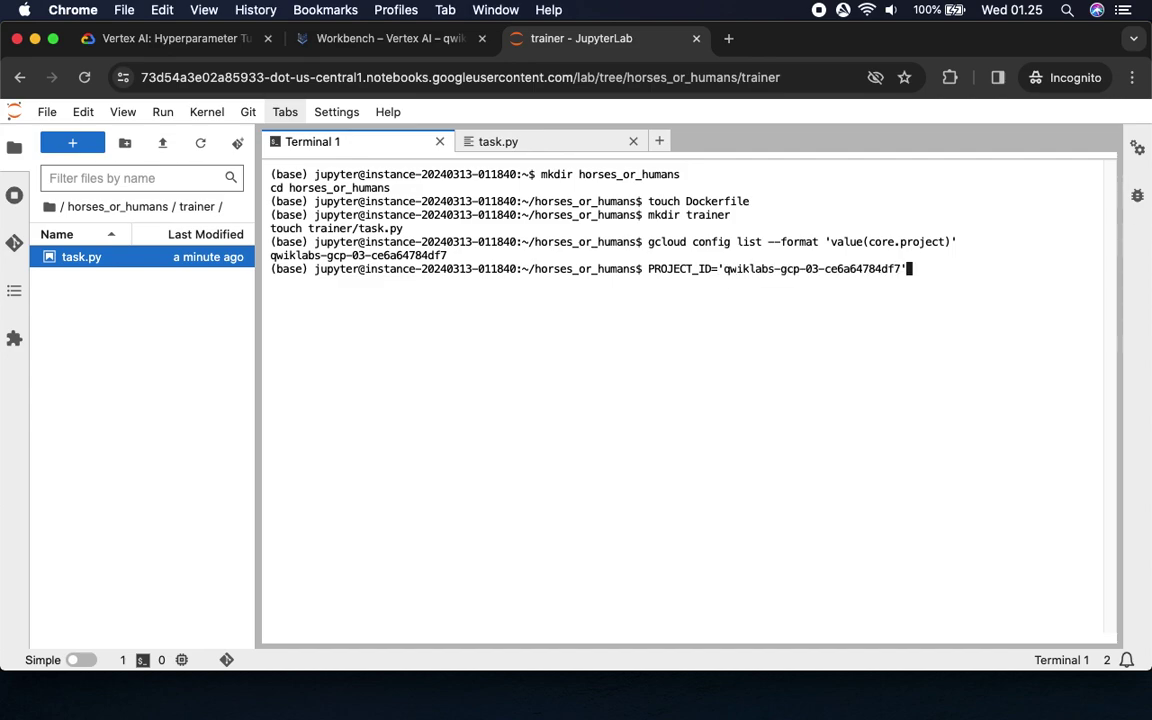
pyautogui.press('Return')
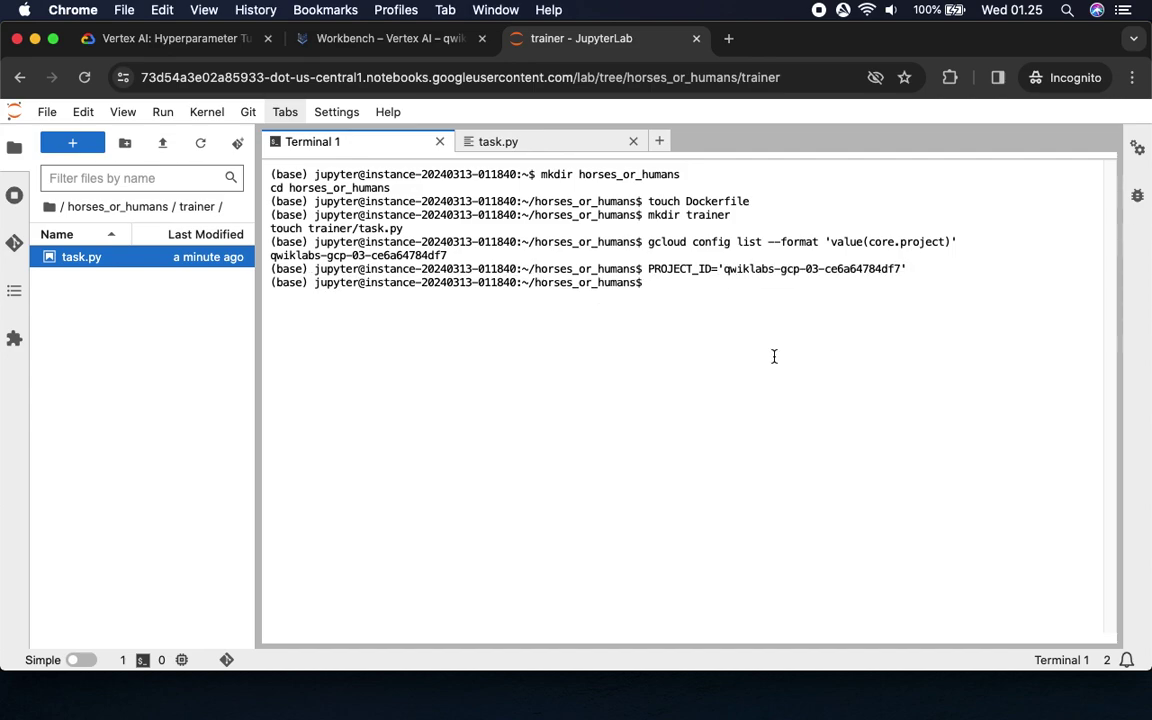
# Copy the lab's IMAGE_URI="gcr.io/$PROJECT_ID/horse-human:hypertune" definition and run it in the JupyterLab terminal
pyautogui.click(167, 45)
pyautogui.scroll(-5, 697, 509)
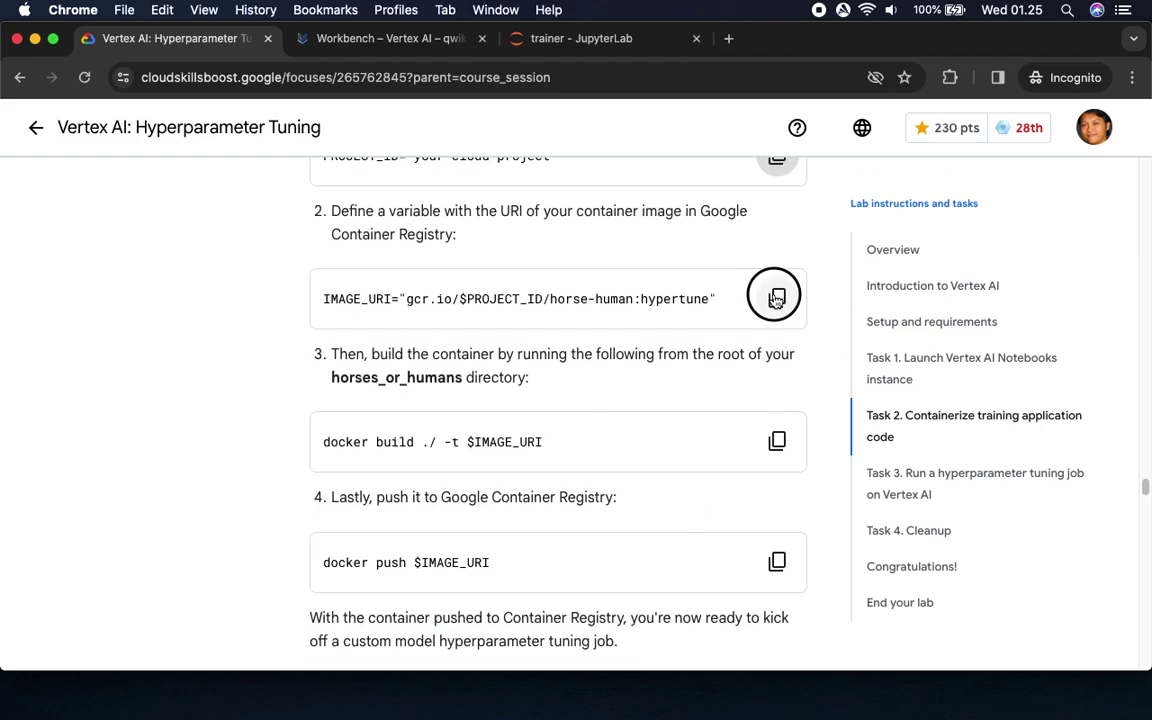
pyautogui.click(777, 298)
pyautogui.click(575, 38)
pyautogui.click(700, 385)
pyautogui.press('super+v')
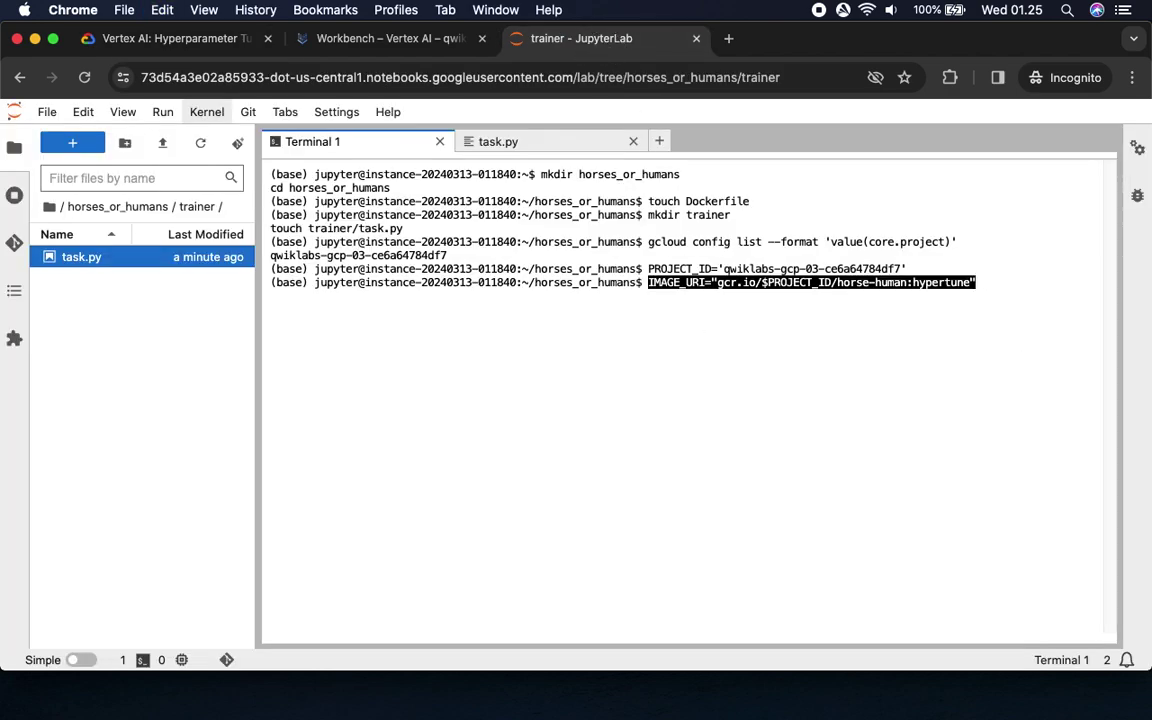
pyautogui.press('Return')
# Copy the lab's docker build ./ -t $IMAGE_URI command and run it from the horses_or_humans directory in the terminal
pyautogui.click(190, 40)
pyautogui.scroll(-3, 618, 381)
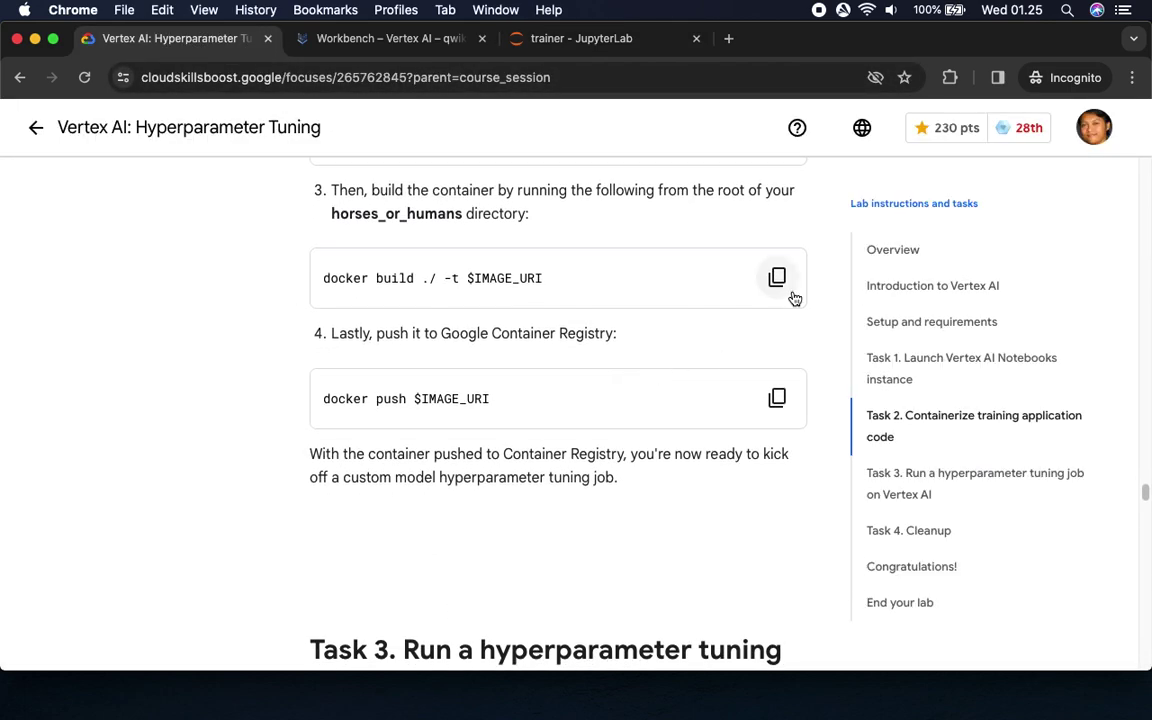
pyautogui.click(777, 277)
pyautogui.click(575, 40)
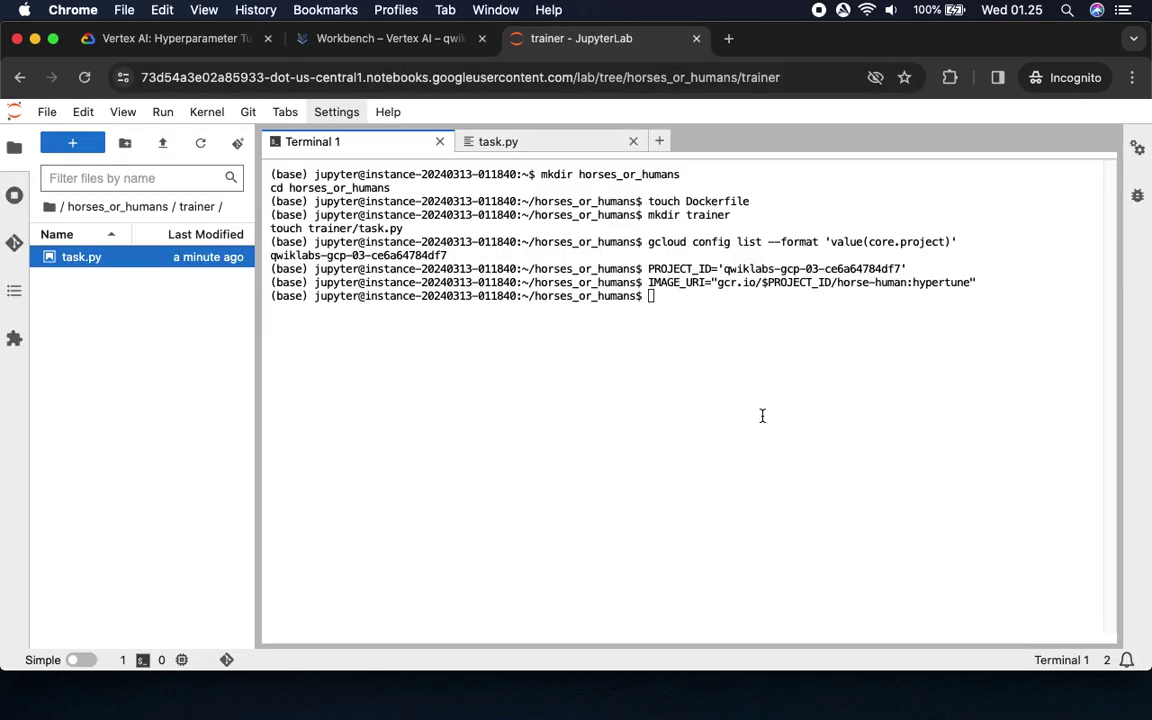
pyautogui.press('super+v')
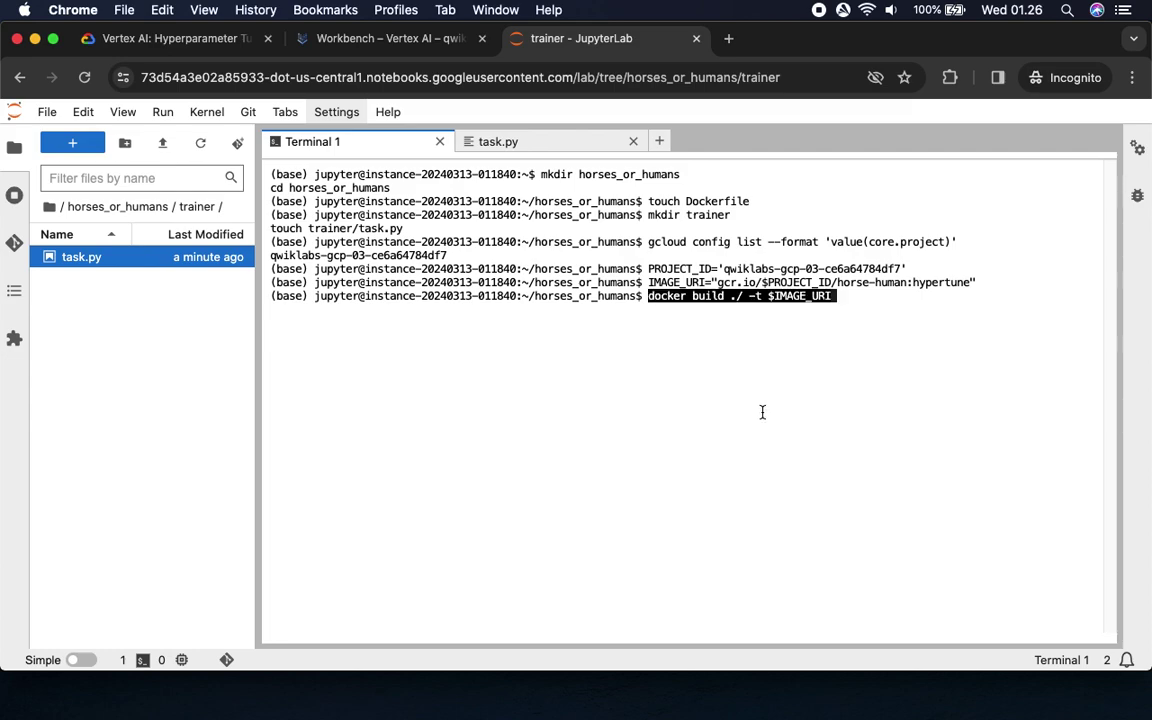
pyautogui.press('Return')
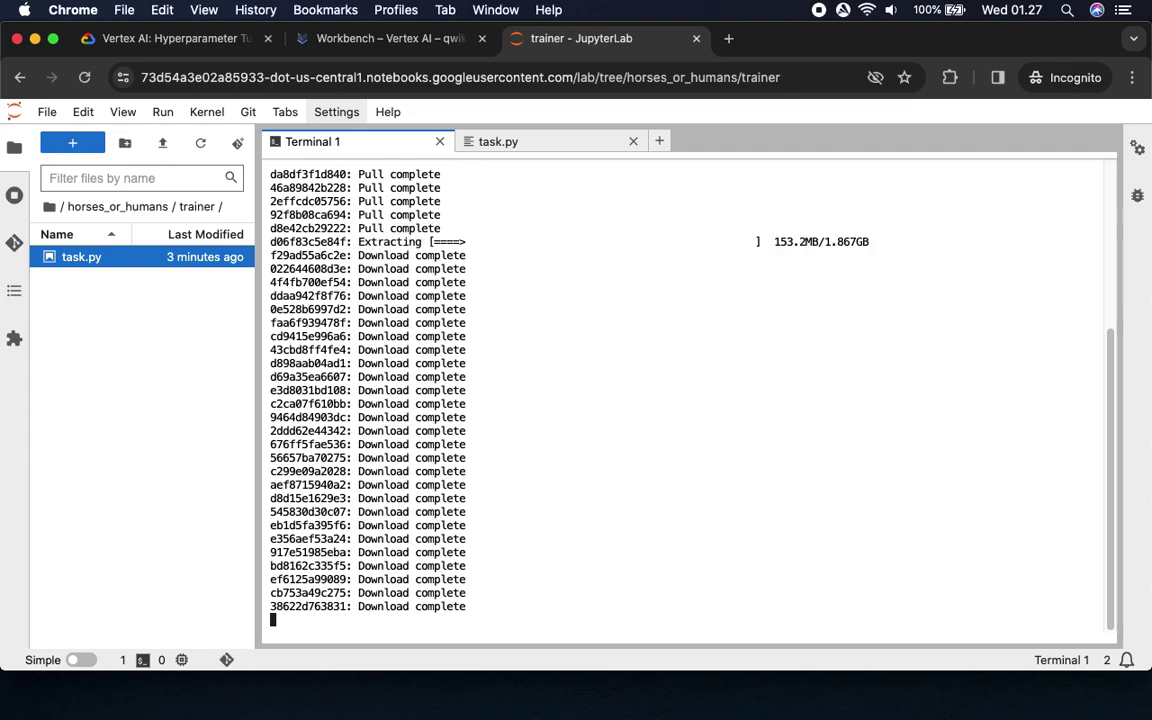
# Check the lab's container push instruction and monitor the docker build in the JupyterLab terminal until it finishes
pyautogui.click(110, 38)
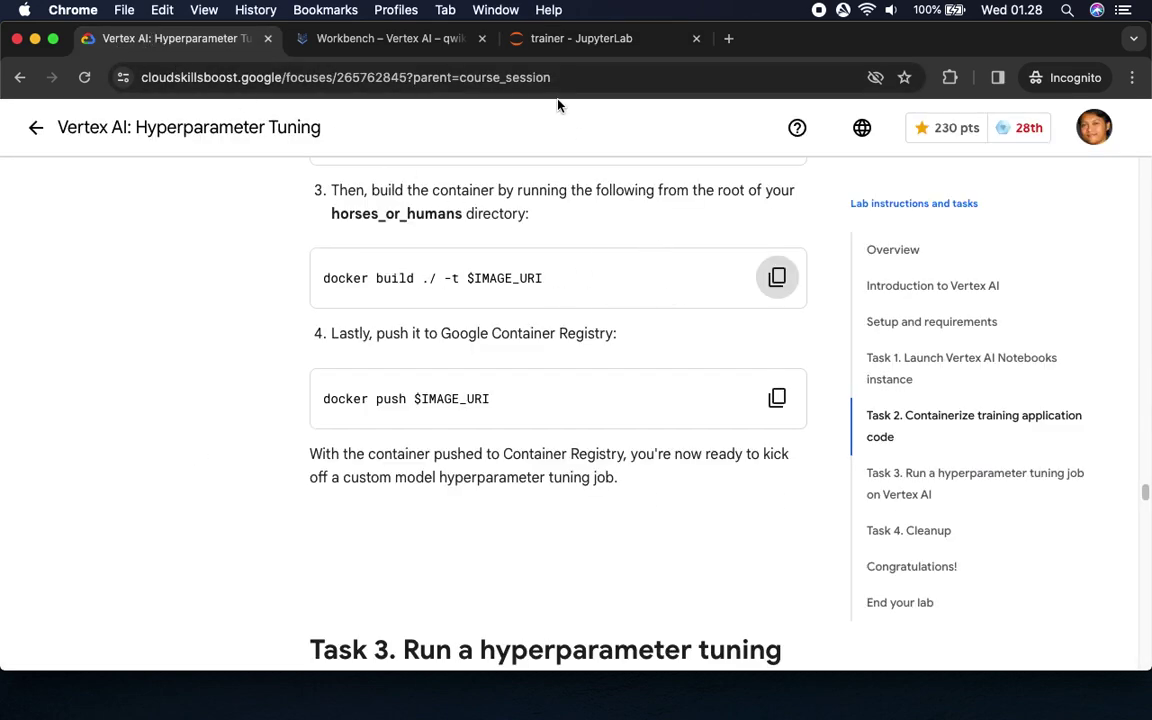
pyautogui.click(567, 40)
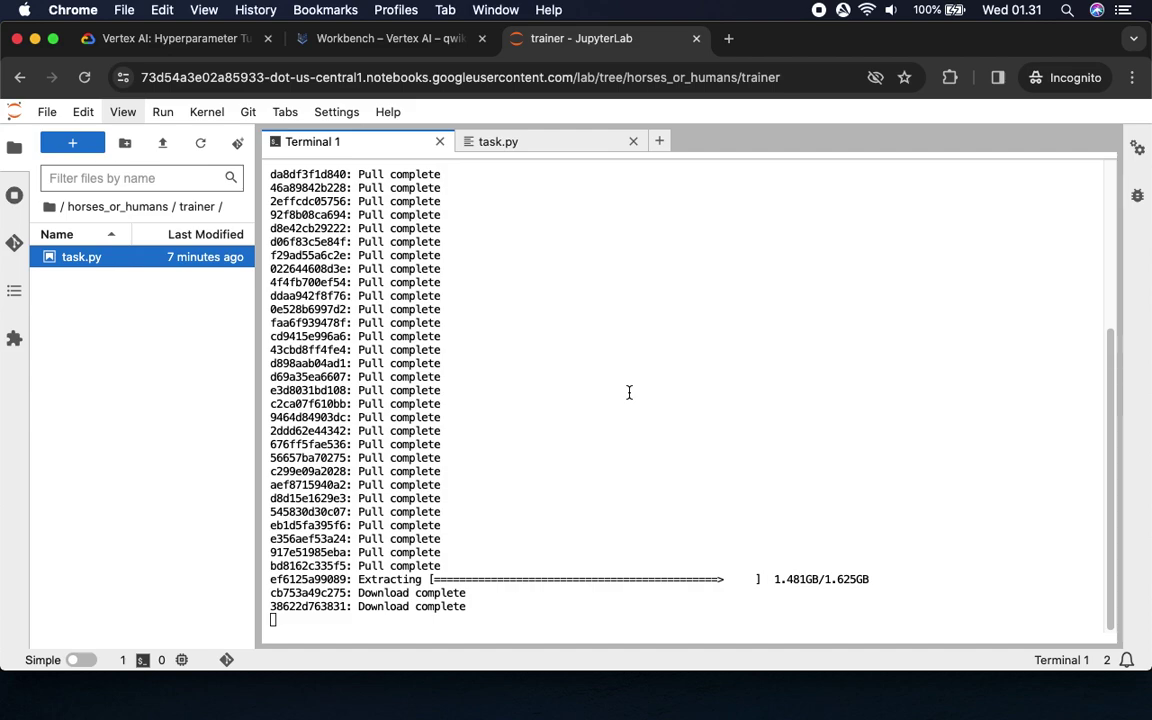
pyautogui.click(177, 42)
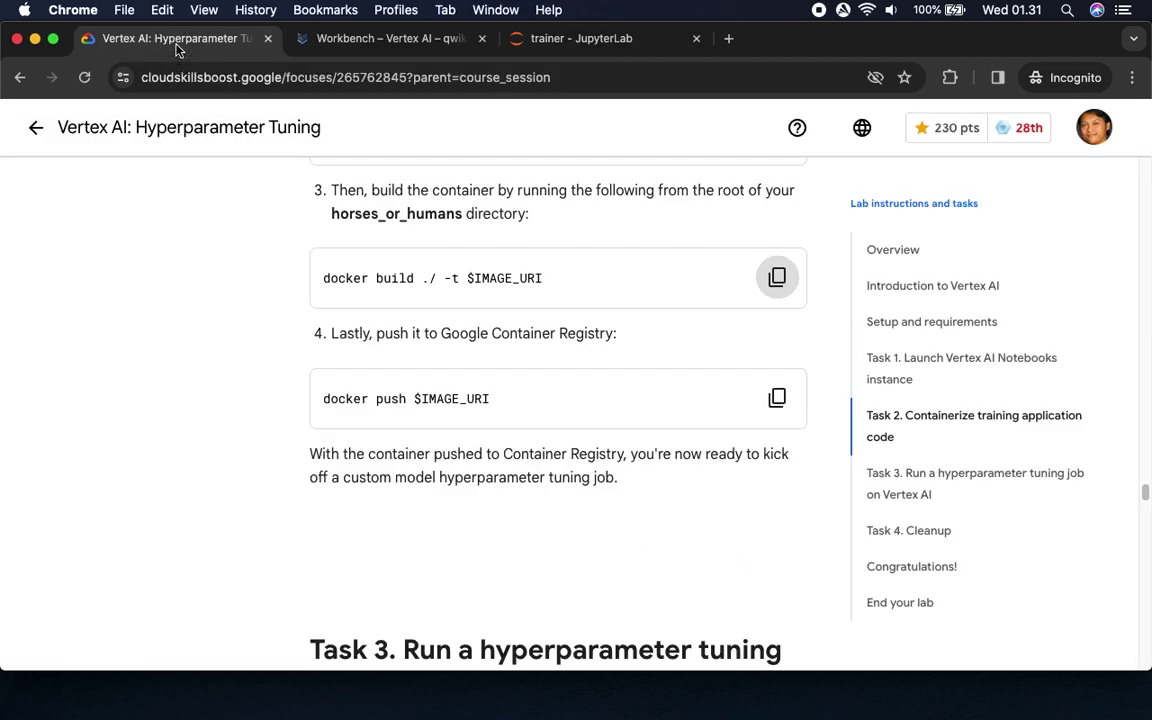
pyautogui.click(609, 41)
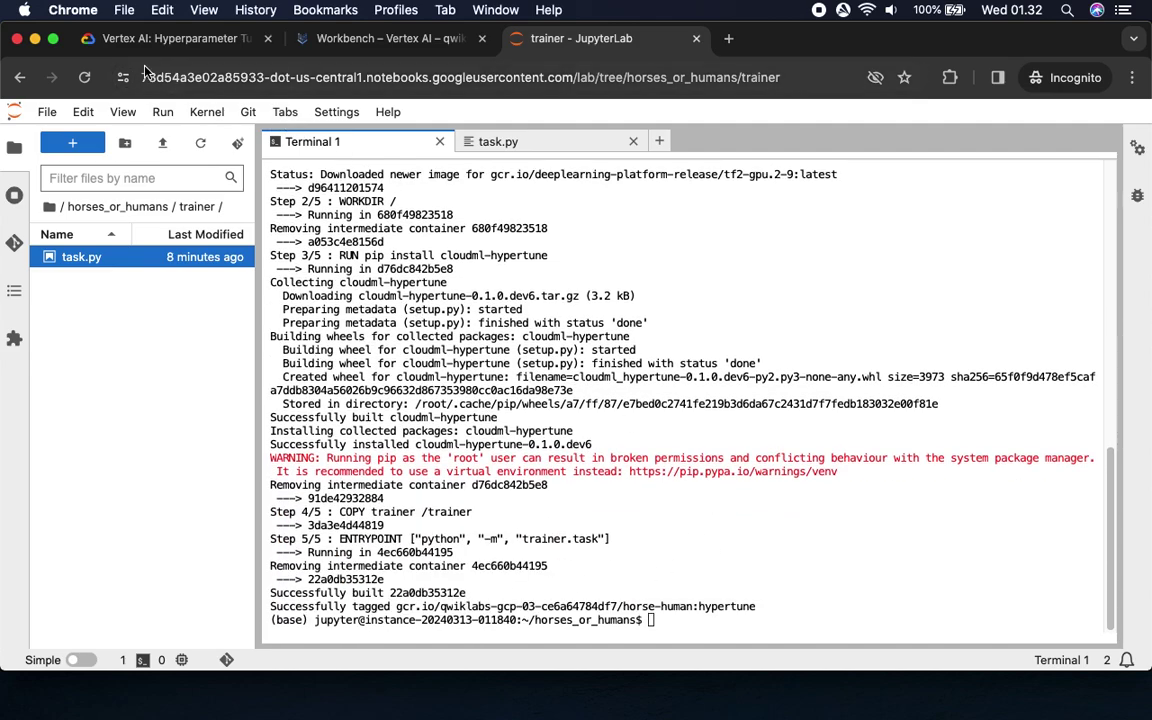
# Copy the lab's docker push $IMAGE_URI command and run it in the JupyterLab terminal
pyautogui.click(168, 38)
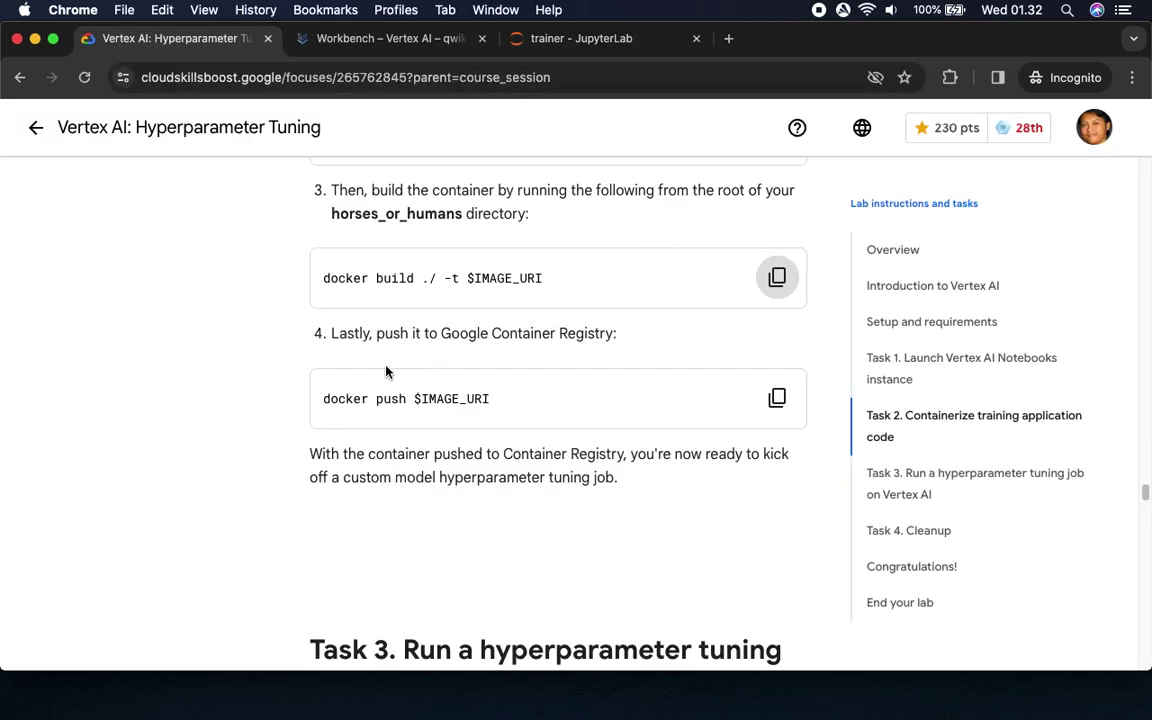
pyautogui.click(776, 399)
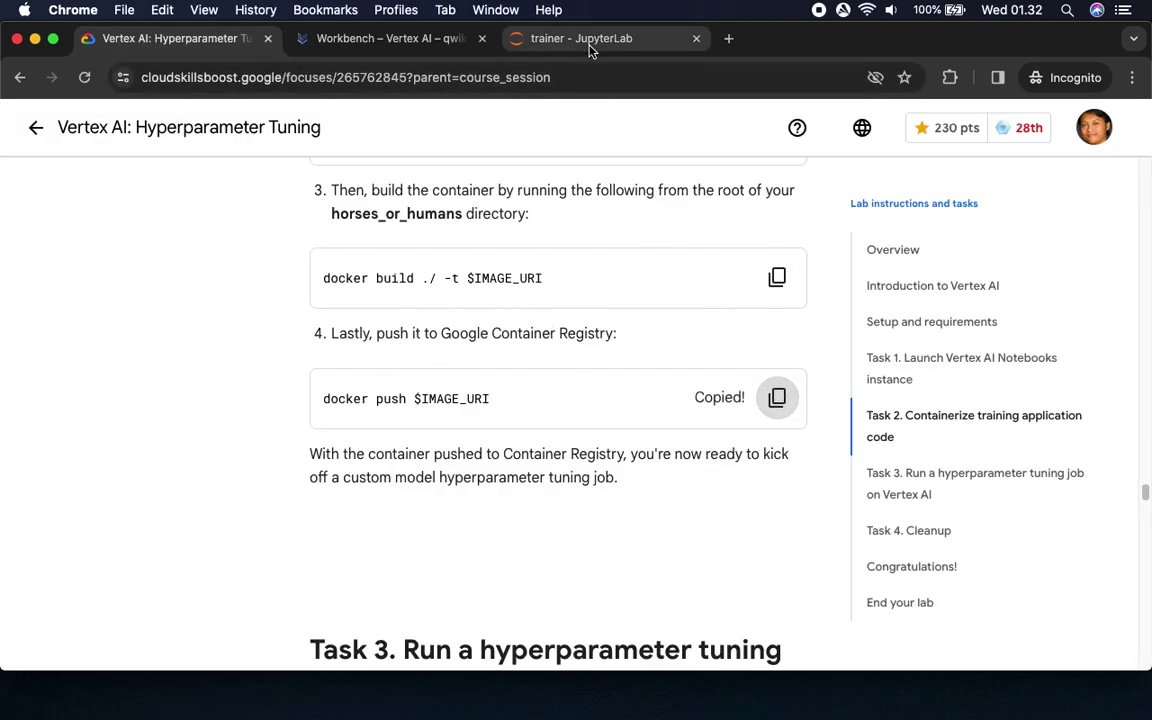
pyautogui.click(590, 45)
pyautogui.press('super+v')
pyautogui.press('Return')
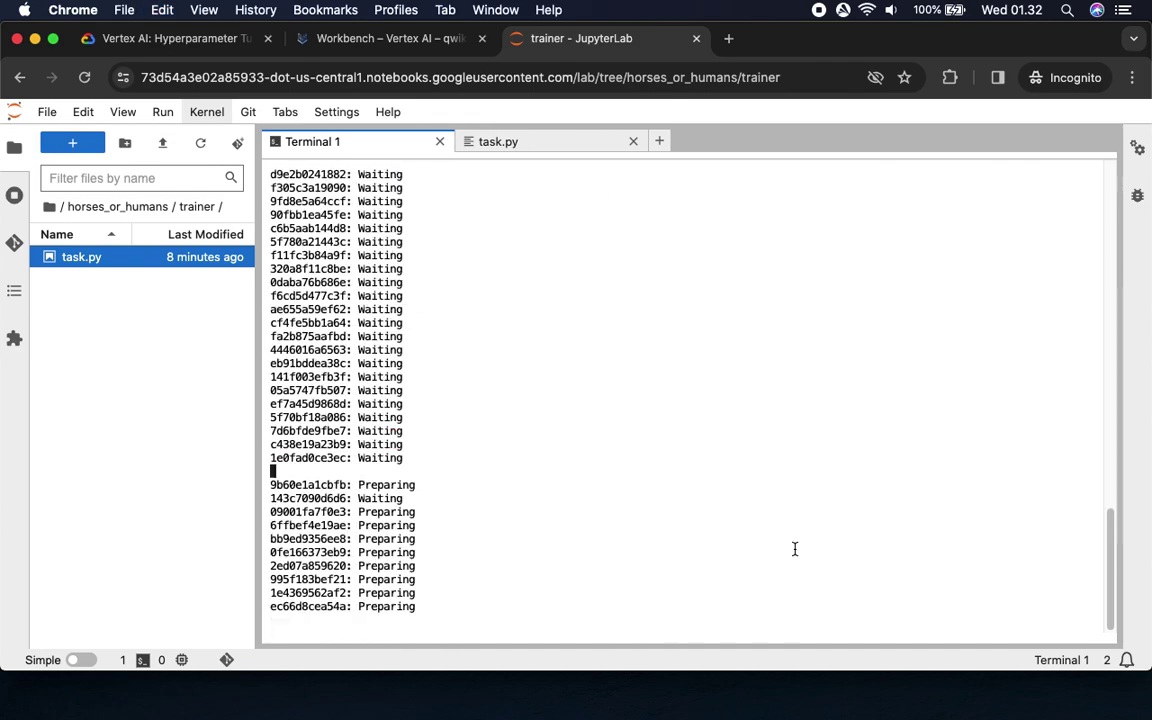
# Read the start of Task 3 in the lab and check the docker push in the JupyterLab terminal
pyautogui.click(170, 40)
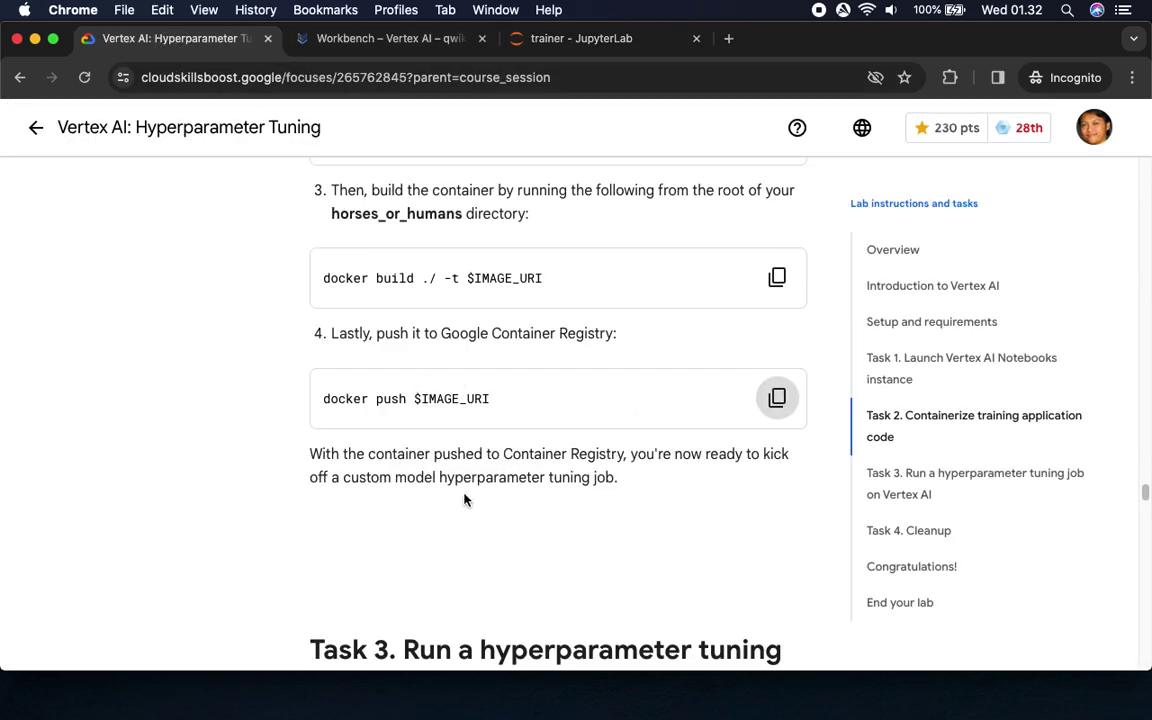
pyautogui.scroll(-5, 683, 512)
pyautogui.scroll(-1, 683, 510)
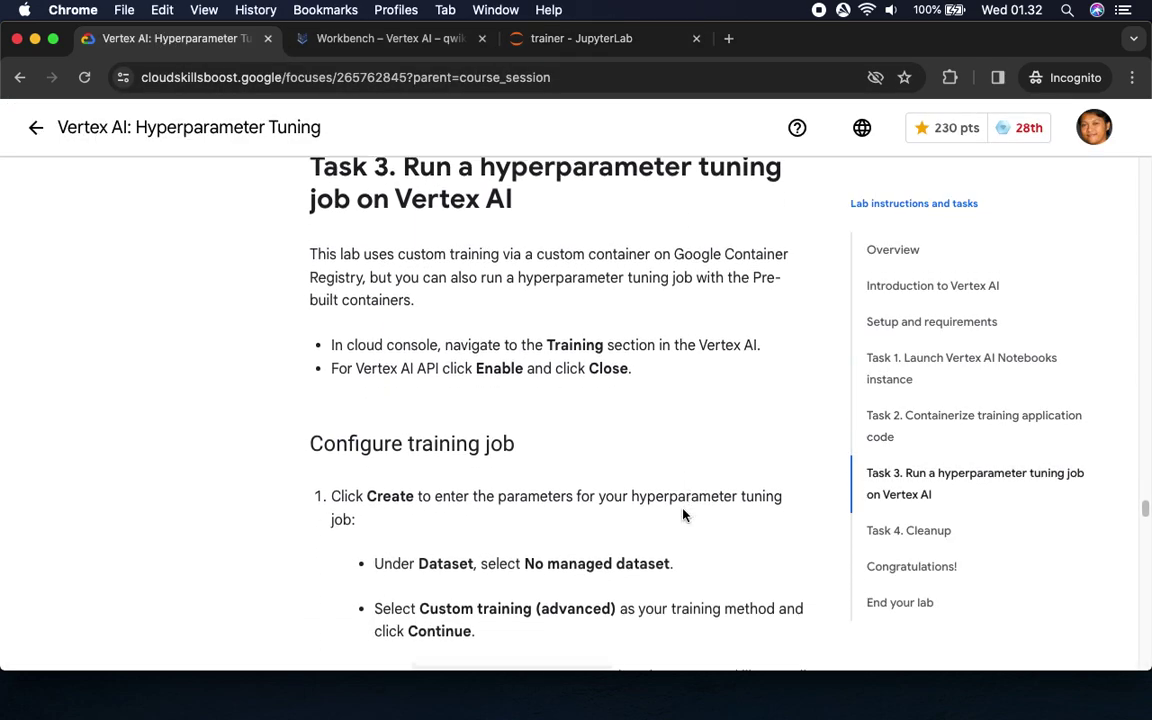
pyautogui.click(614, 38)
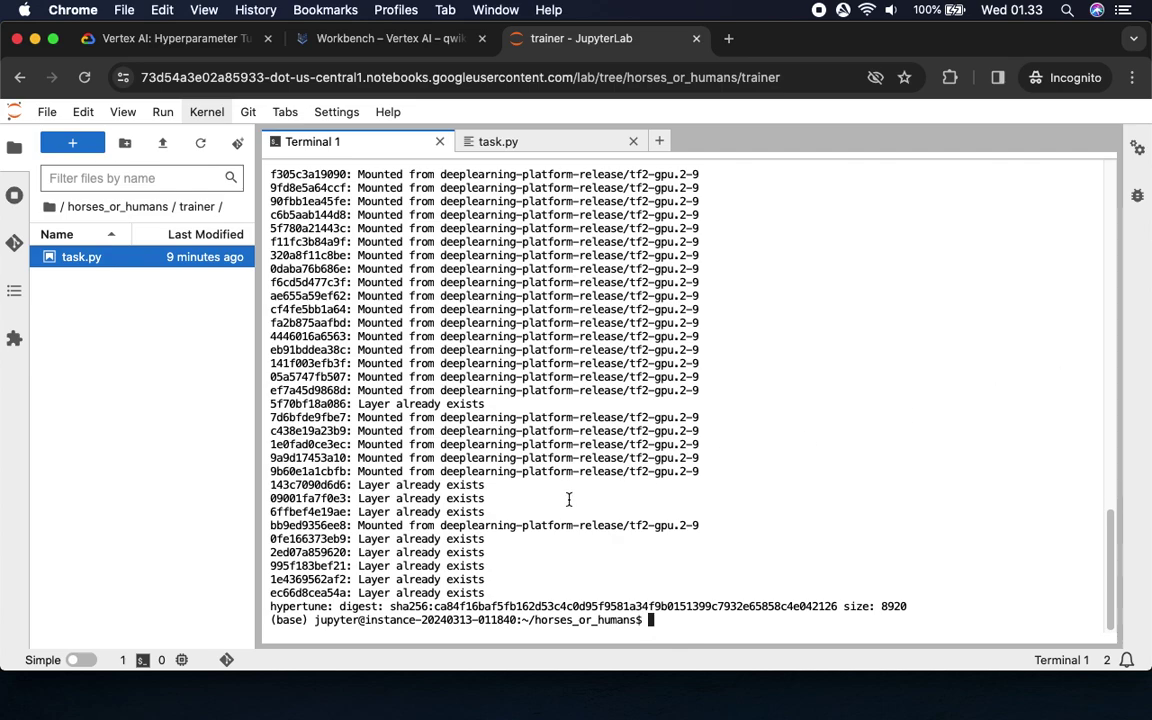
# Follow the lab's Task 3 instruction and open the Vertex AI Training section in the Google Cloud console
pyautogui.click(165, 36)
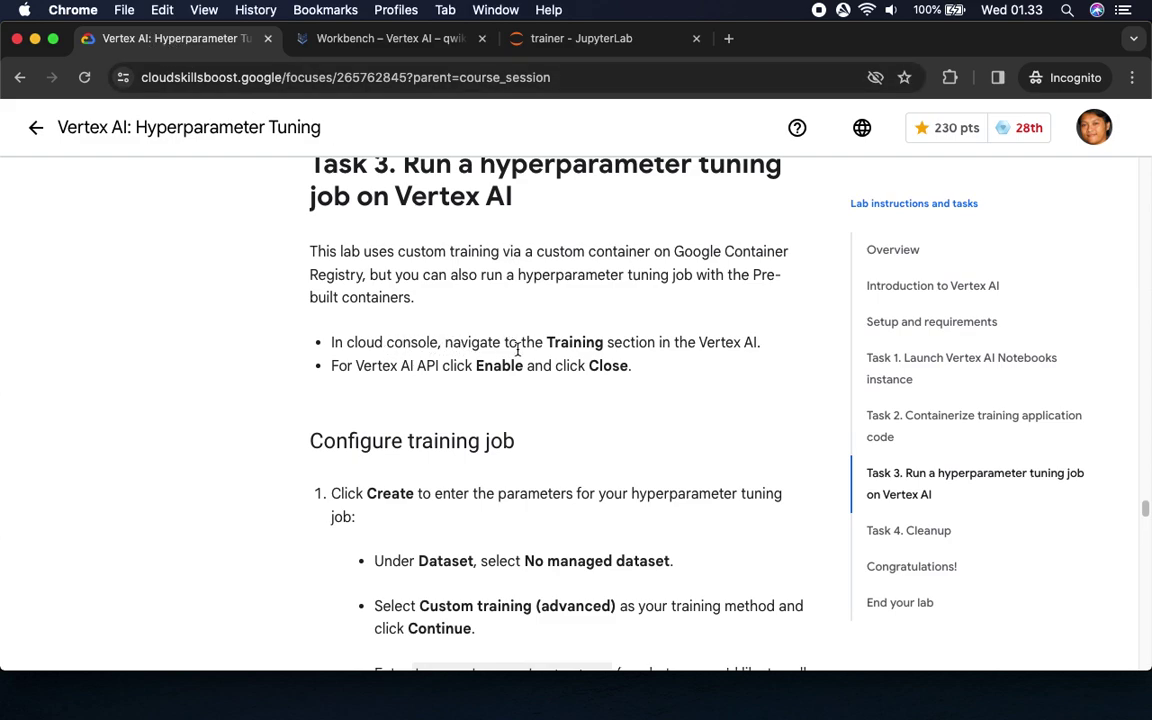
pyautogui.click(387, 40)
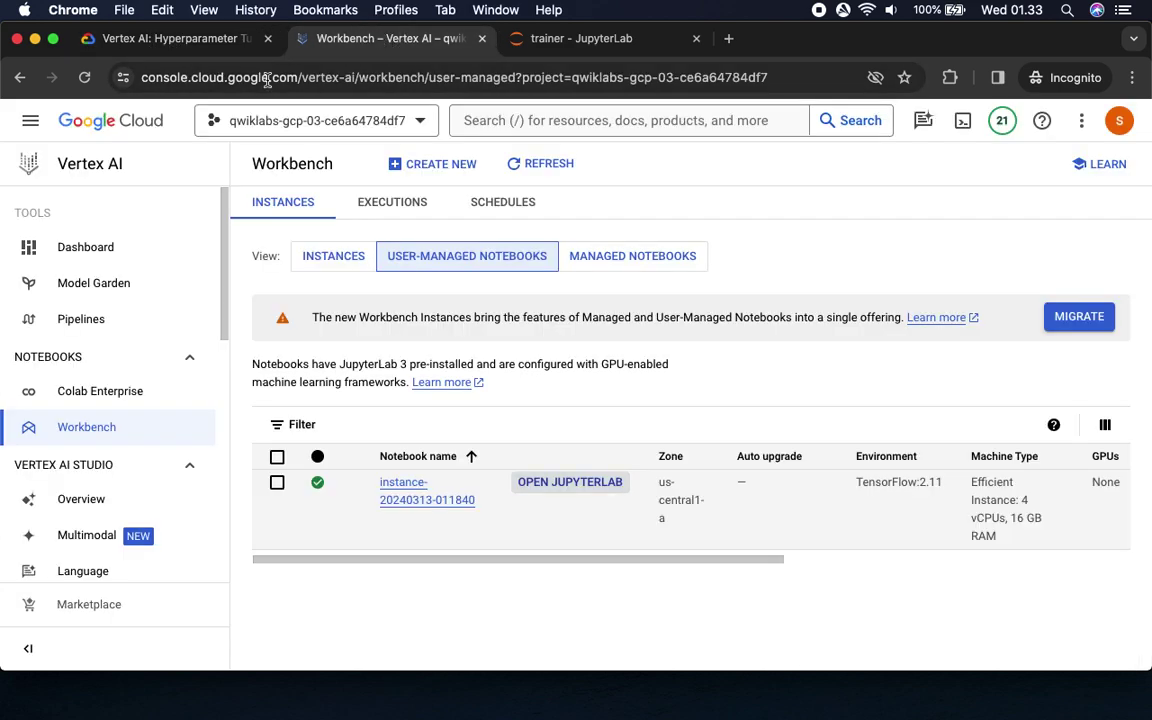
pyautogui.scroll(-5, 113, 399)
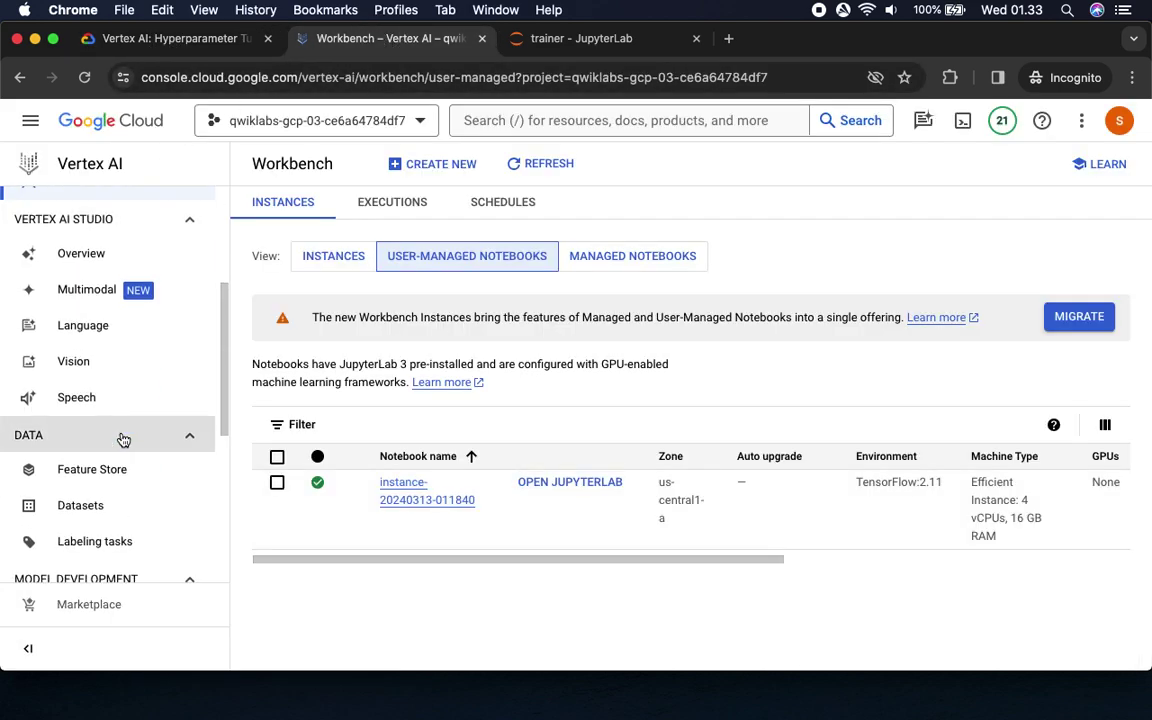
pyautogui.scroll(-4, 121, 437)
pyautogui.click(88, 422)
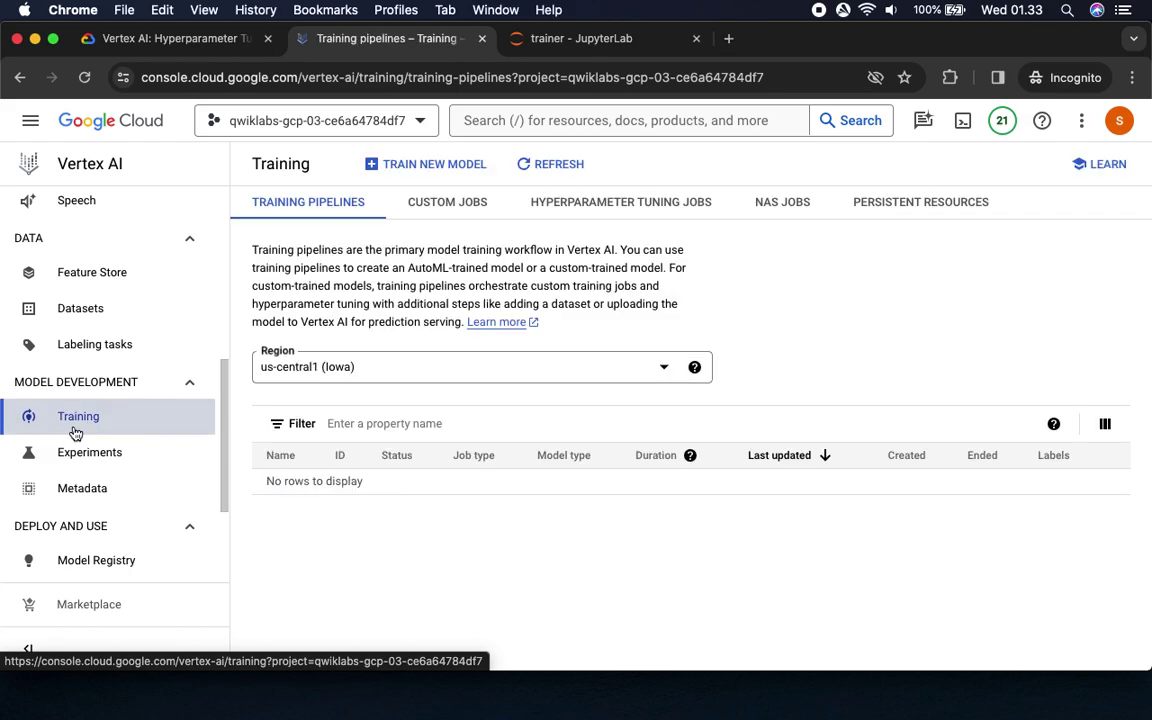
# Reread the lab's Vertex AI API note, look through the Training section's job and resource pages, and refresh the training pipelines list
pyautogui.click(624, 42)
pyautogui.click(172, 40)
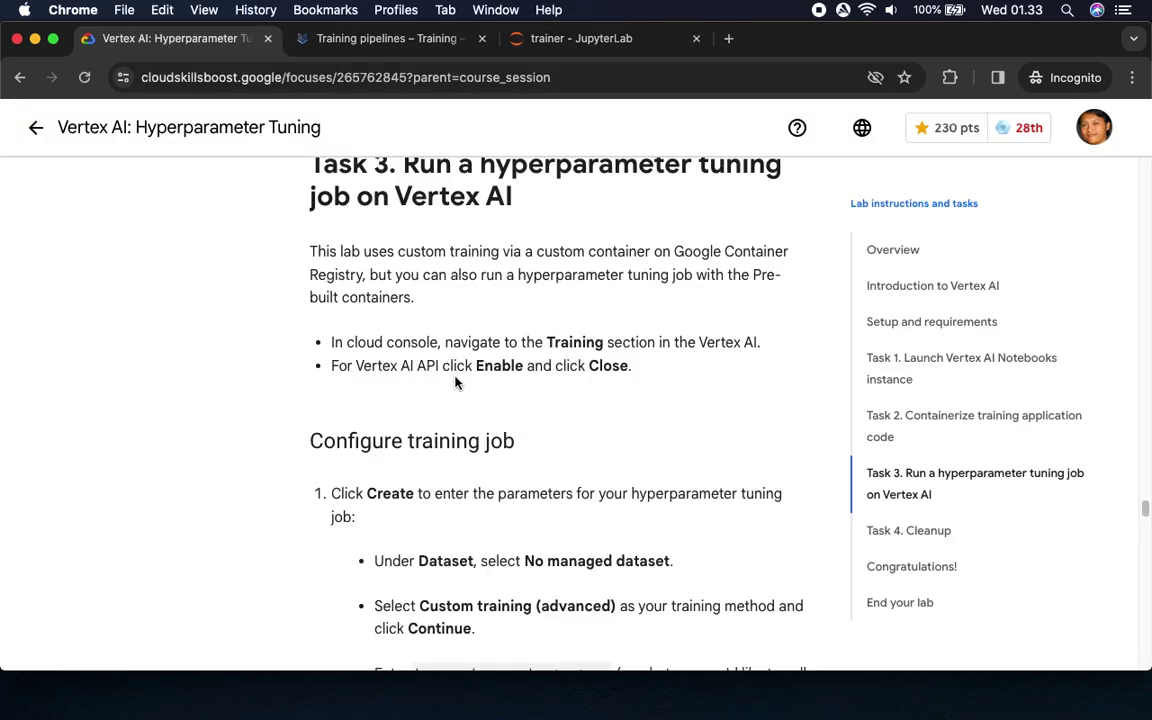
pyautogui.click(390, 38)
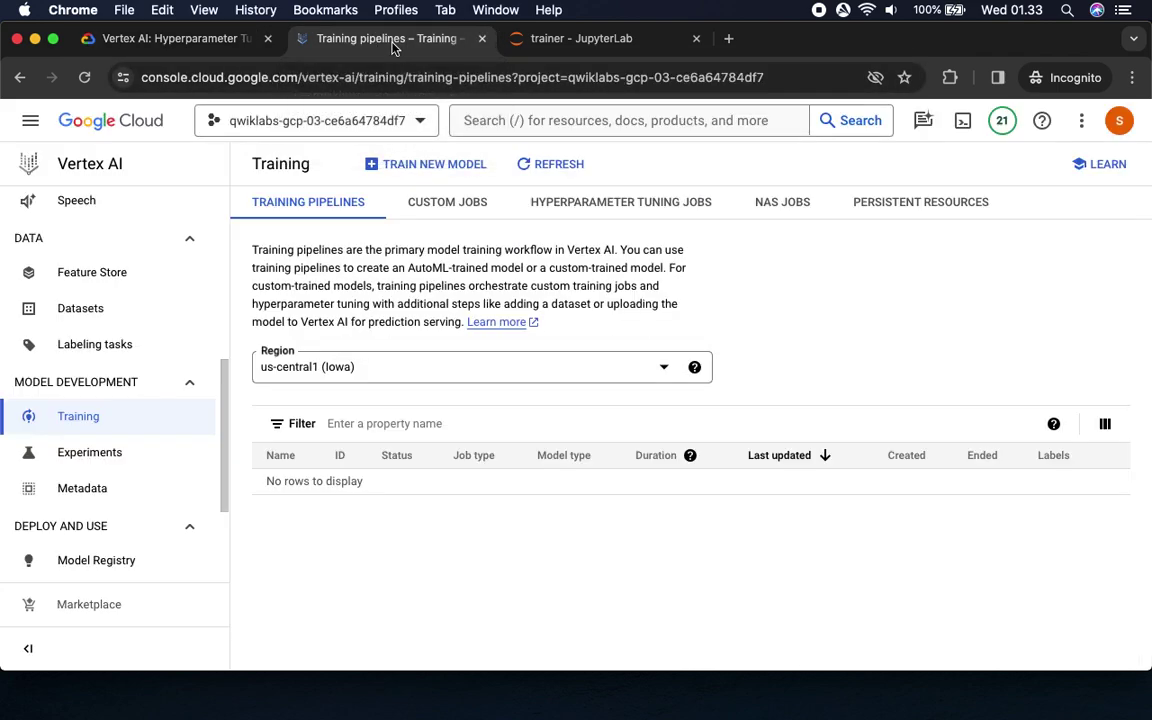
pyautogui.click(450, 198)
pyautogui.click(591, 206)
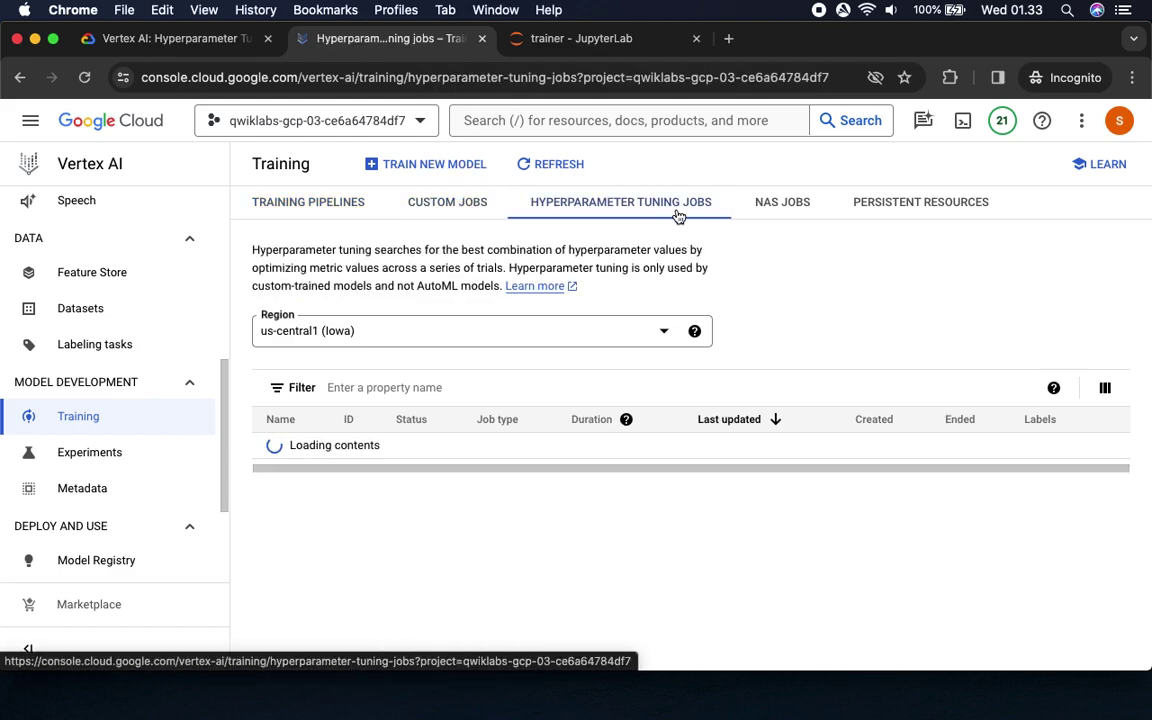
pyautogui.click(770, 201)
pyautogui.click(869, 201)
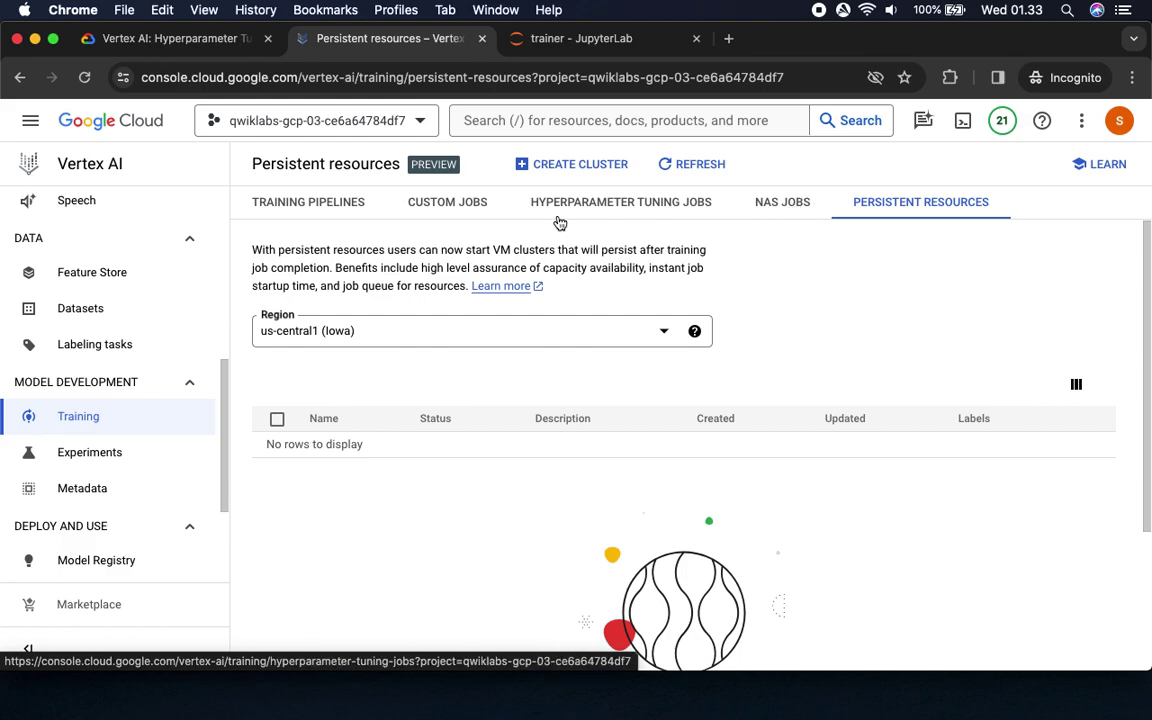
pyautogui.click(431, 202)
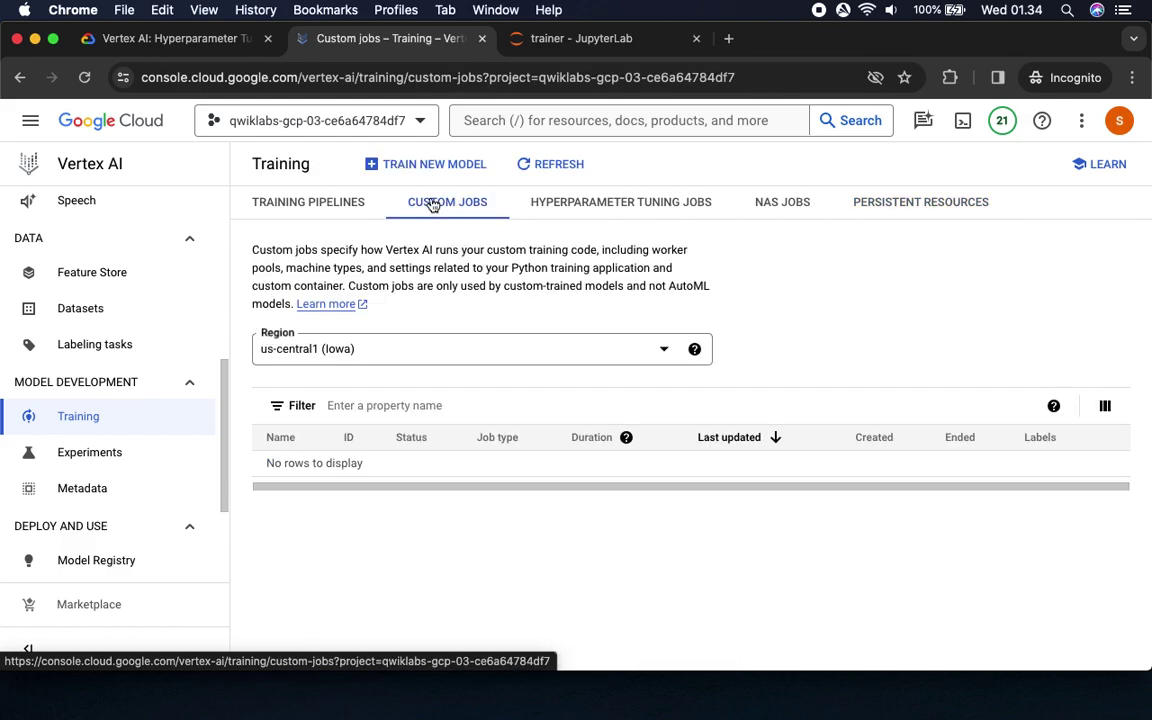
pyautogui.click(318, 202)
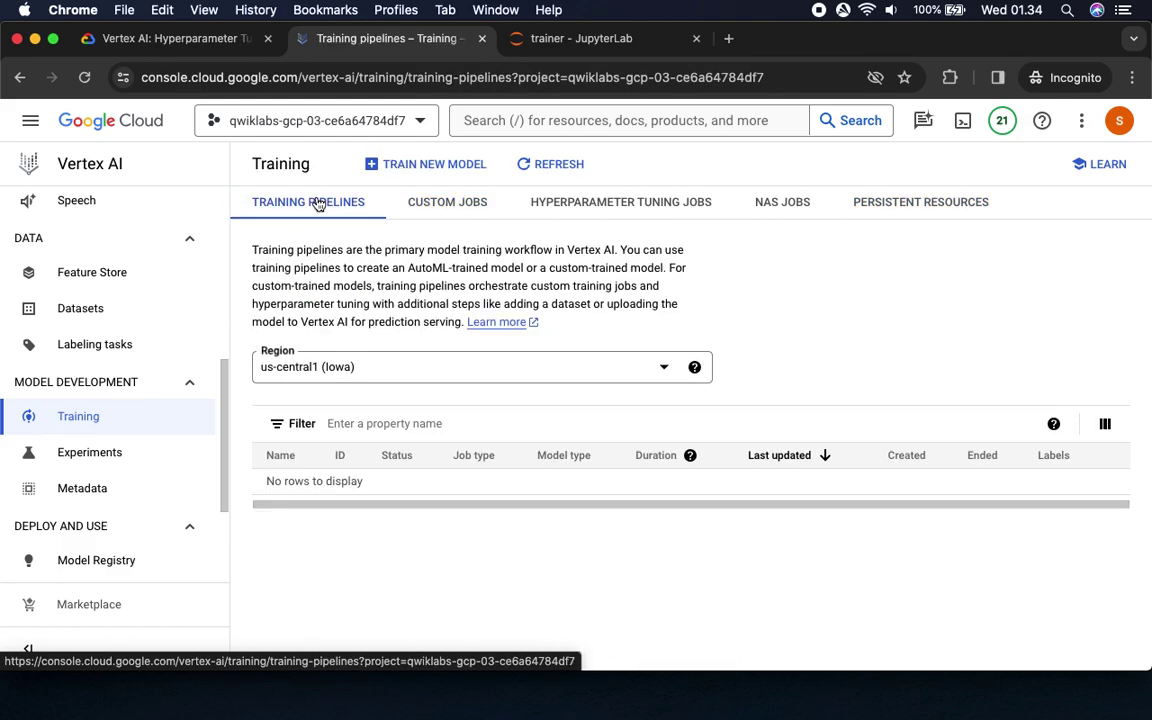
pyautogui.click(550, 164)
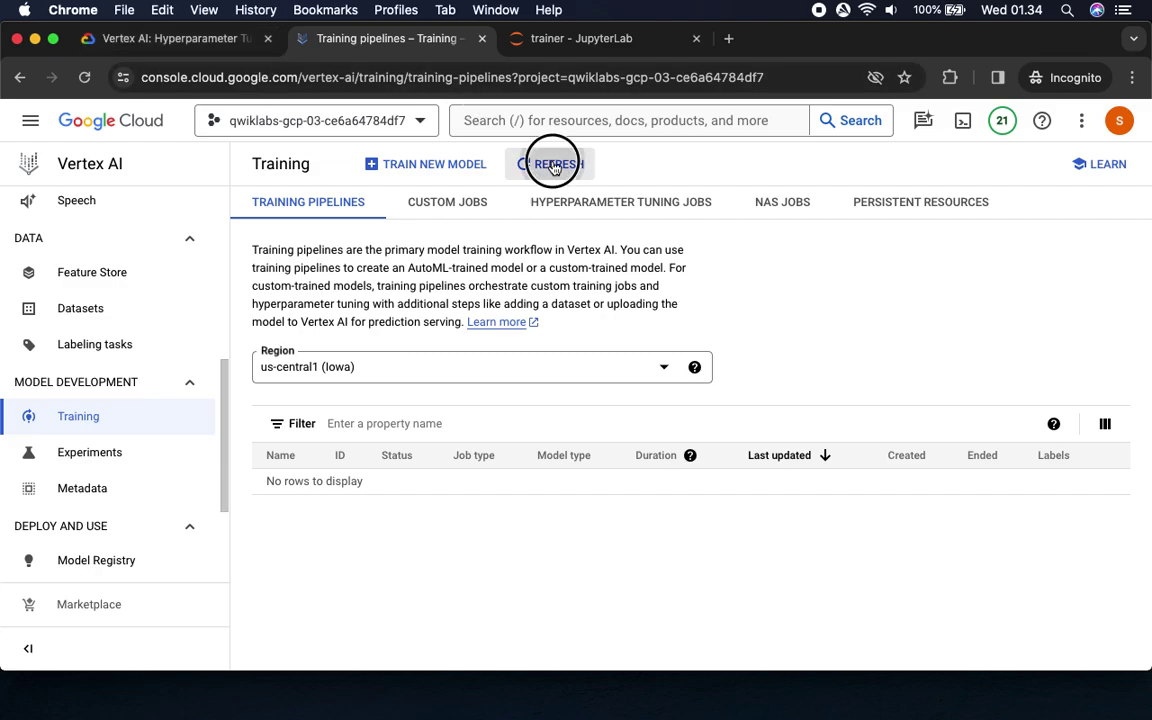
# Read the lab's Configure training job instructions and start training a new model in the Vertex AI Training section
pyautogui.click(221, 45)
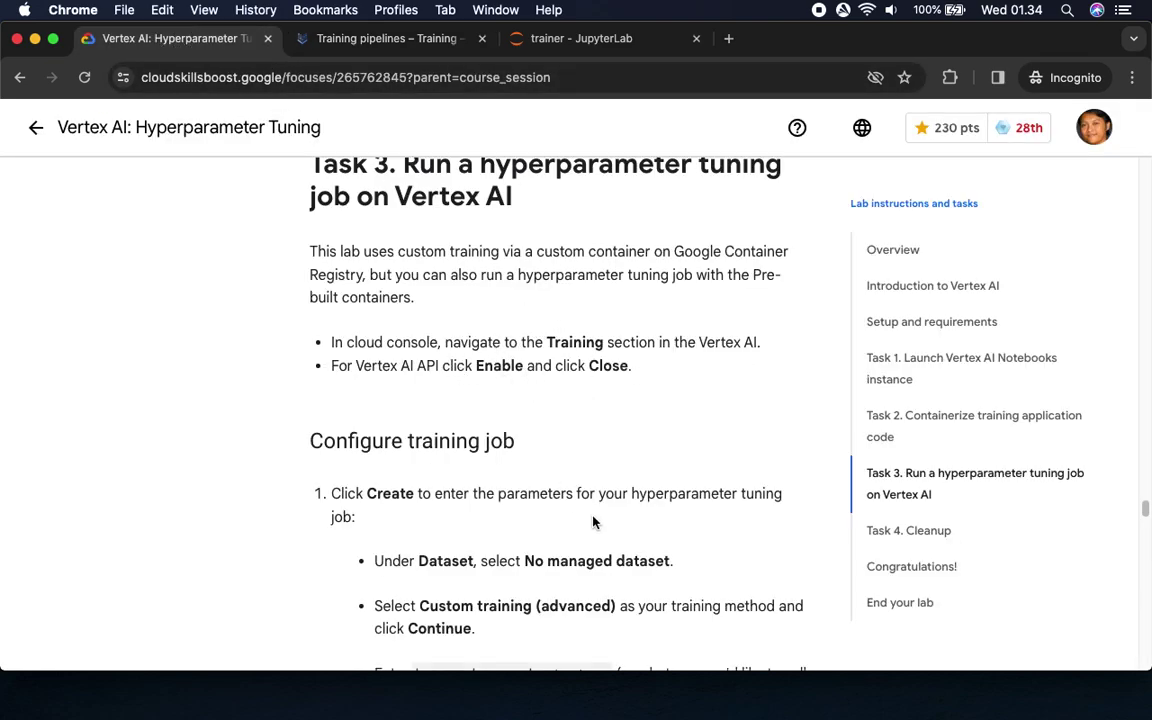
pyautogui.scroll(-3, 608, 525)
pyautogui.scroll(-2, 608, 525)
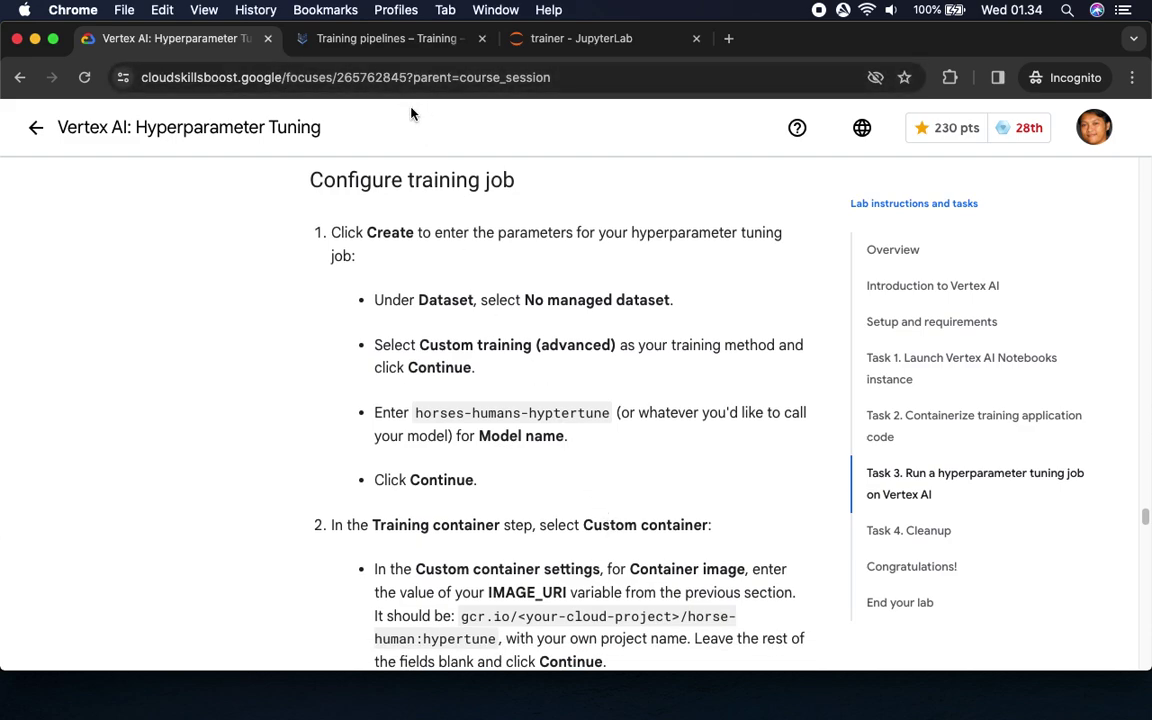
pyautogui.click(386, 40)
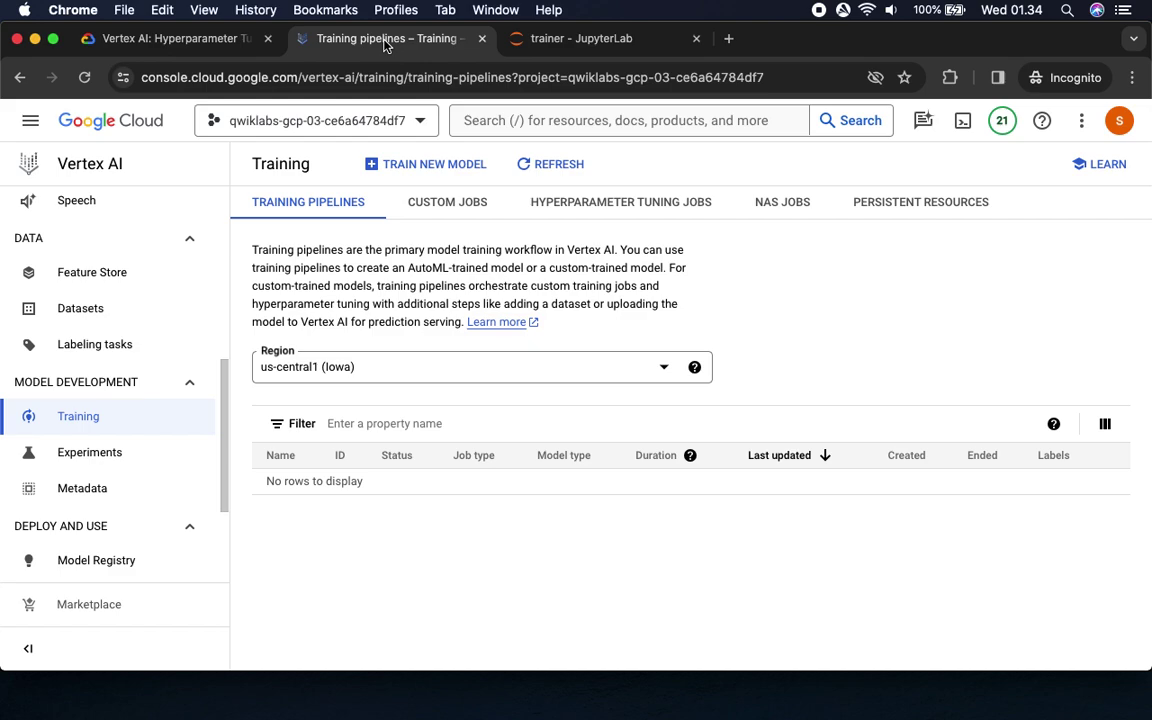
pyautogui.click(185, 43)
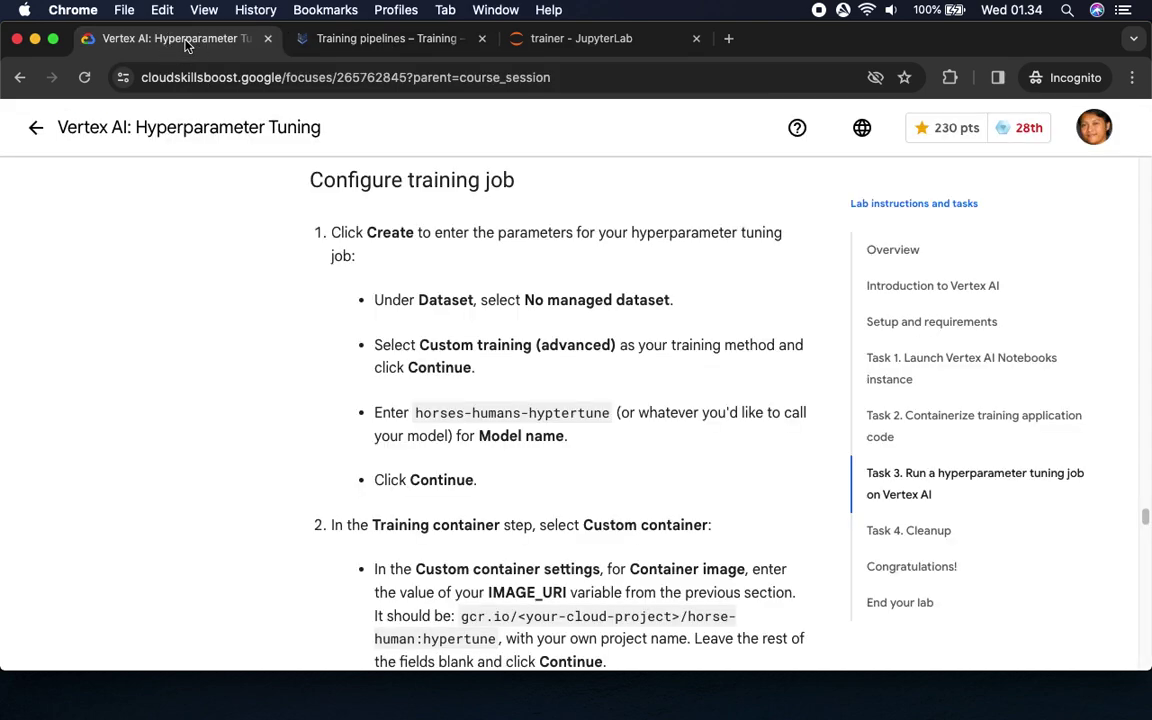
pyautogui.click(362, 42)
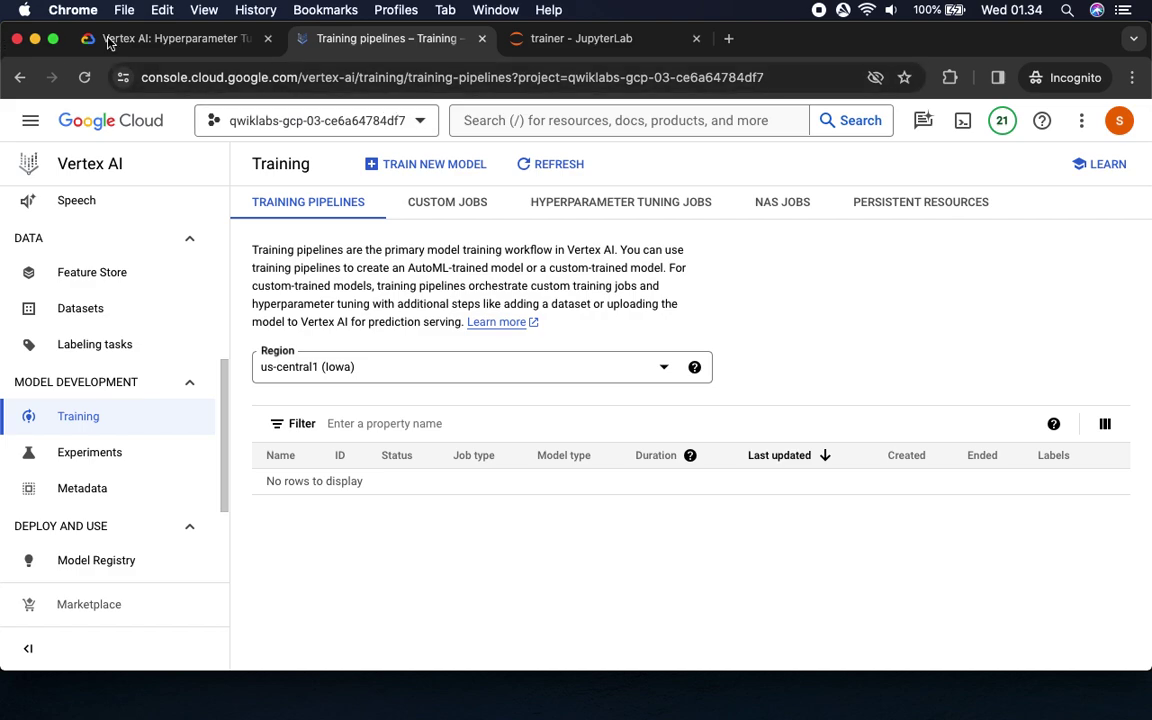
pyautogui.click(152, 45)
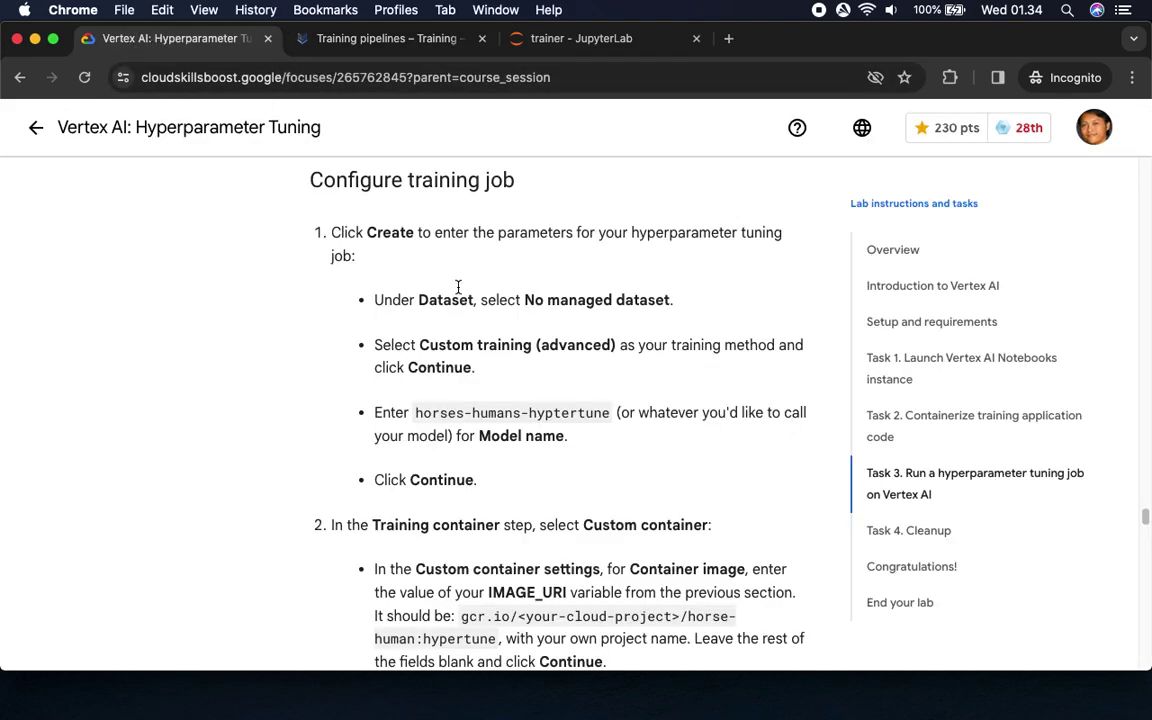
pyautogui.doubleClick(390, 232)
pyautogui.click(333, 38)
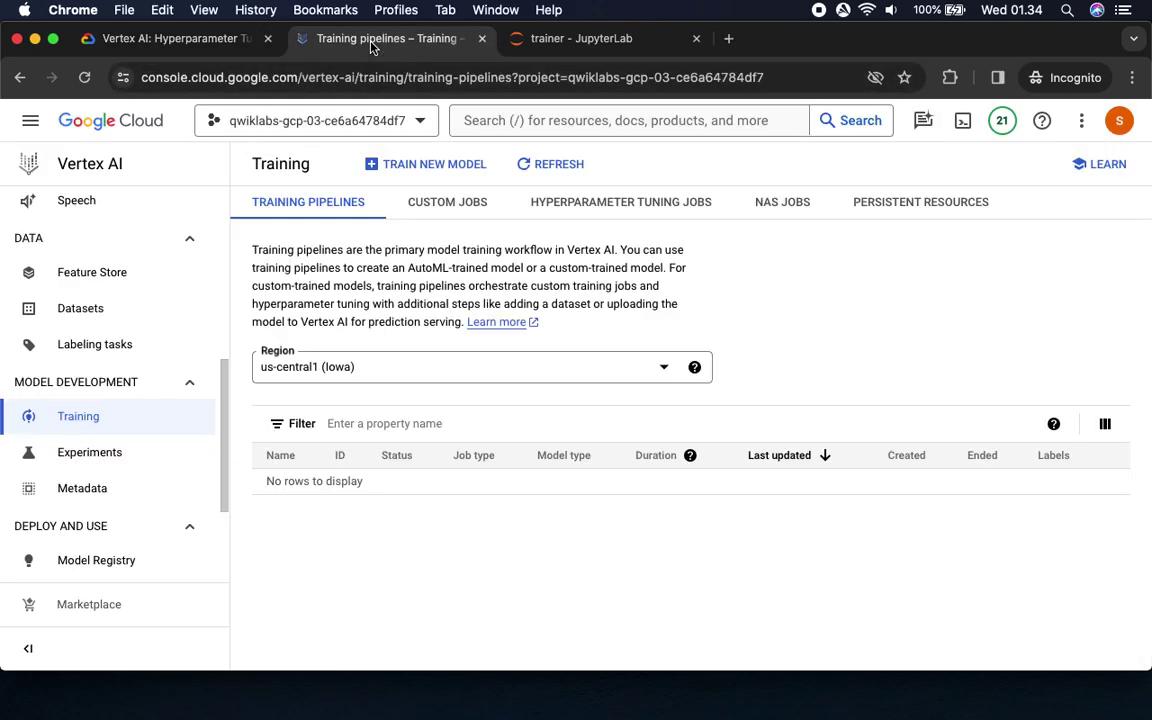
pyautogui.click(432, 166)
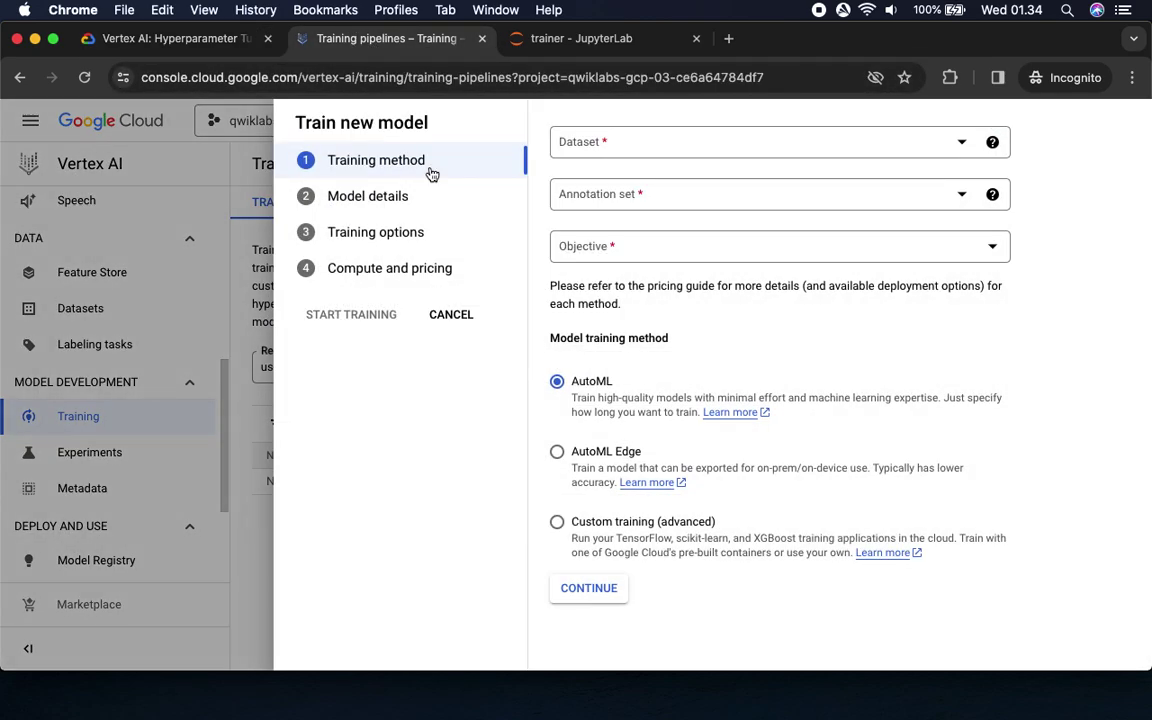
# Follow the lab's dataset instruction and set the new training's dataset to No managed dataset
pyautogui.click(148, 42)
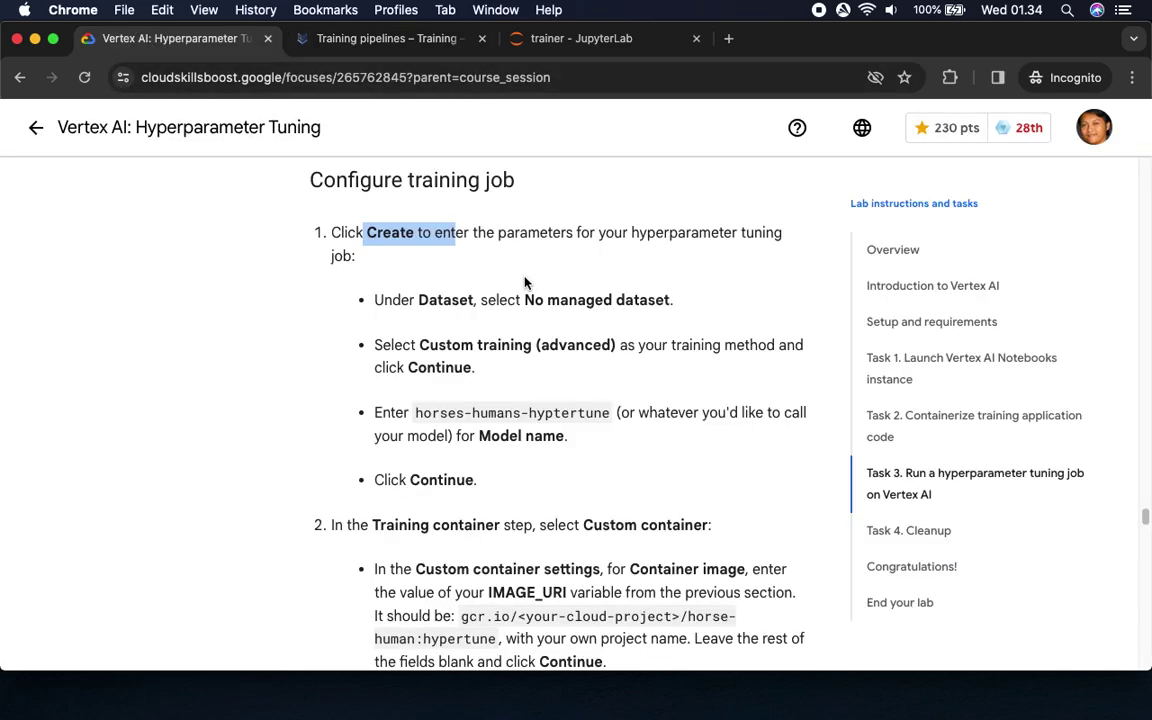
pyautogui.moveTo(523, 300); pyautogui.dragTo(678, 300)
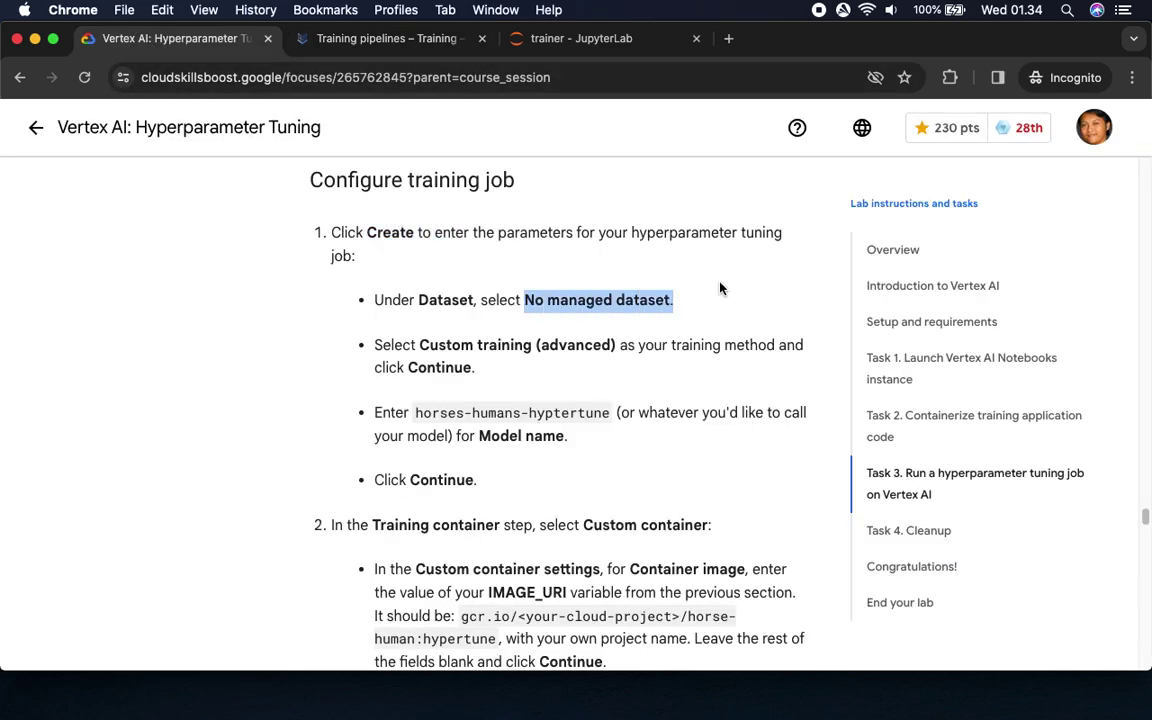
pyautogui.click(416, 42)
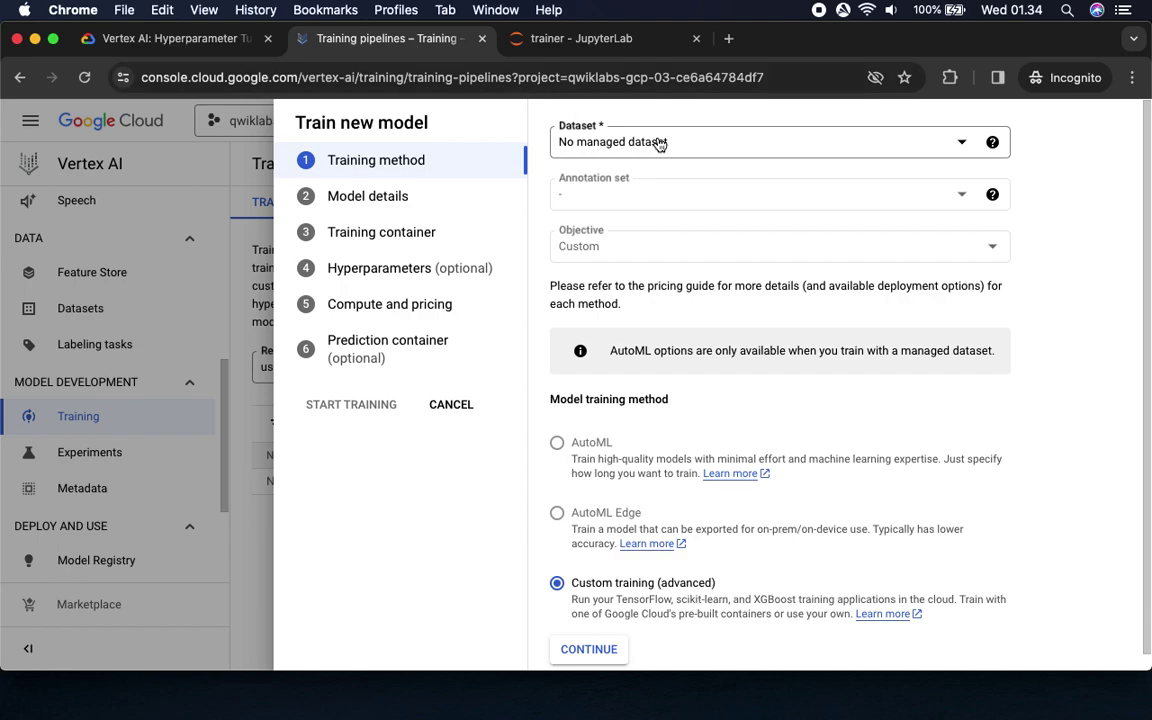
# Check the lab's training method instruction and continue to the model details with Custom training (advanced) as the method
pyautogui.click(233, 38)
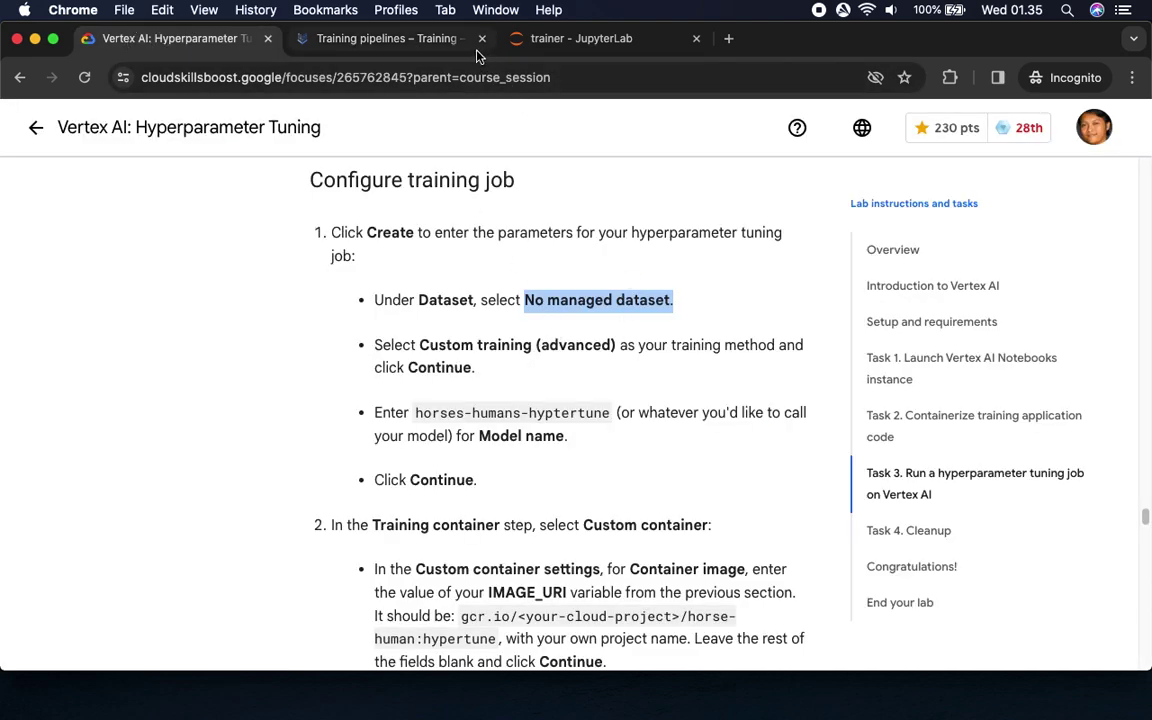
pyautogui.click(410, 40)
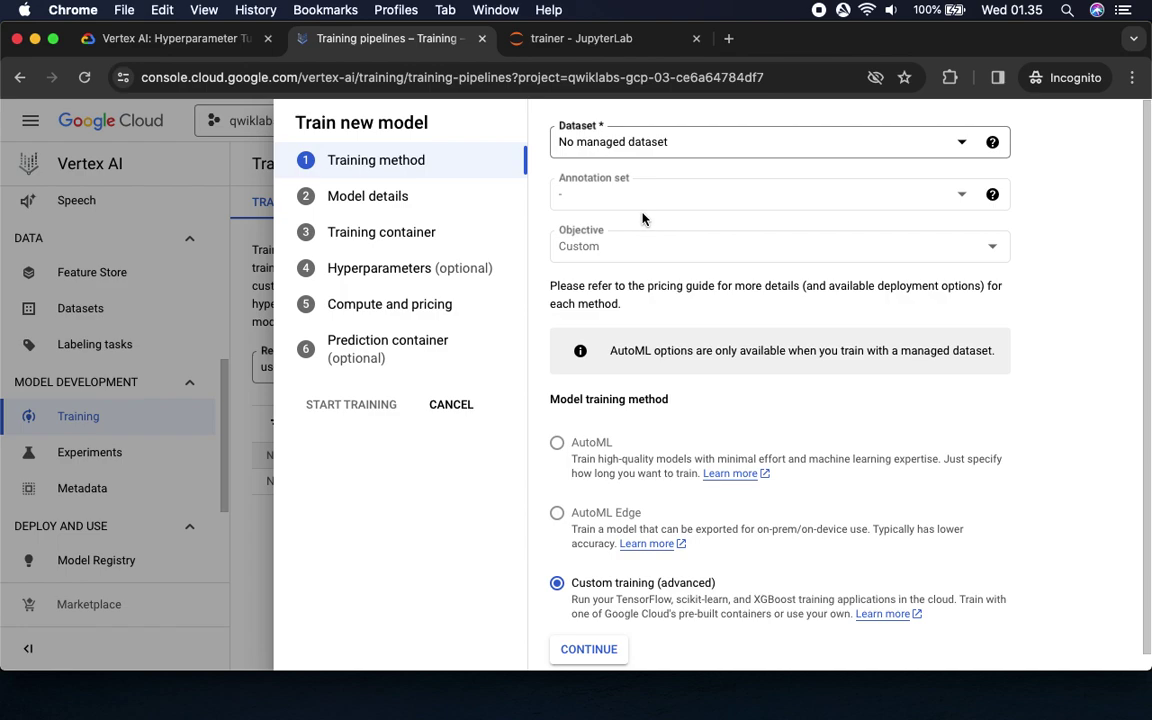
pyautogui.scroll(-1, 762, 530)
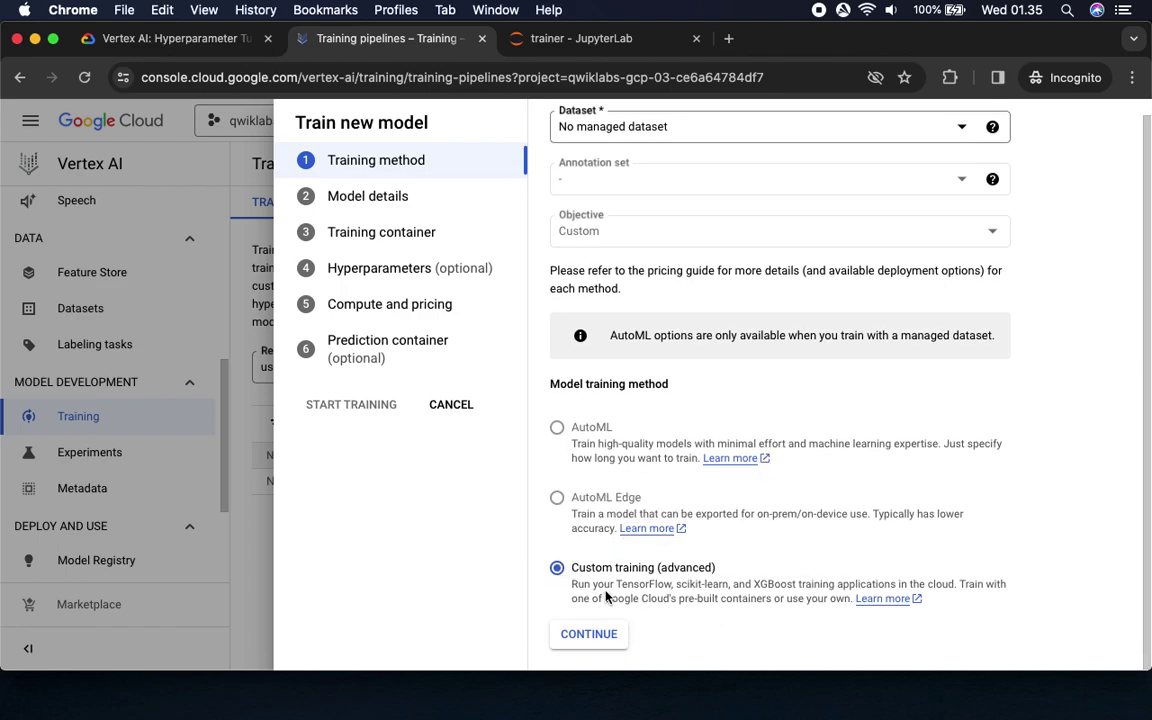
pyautogui.click(160, 38)
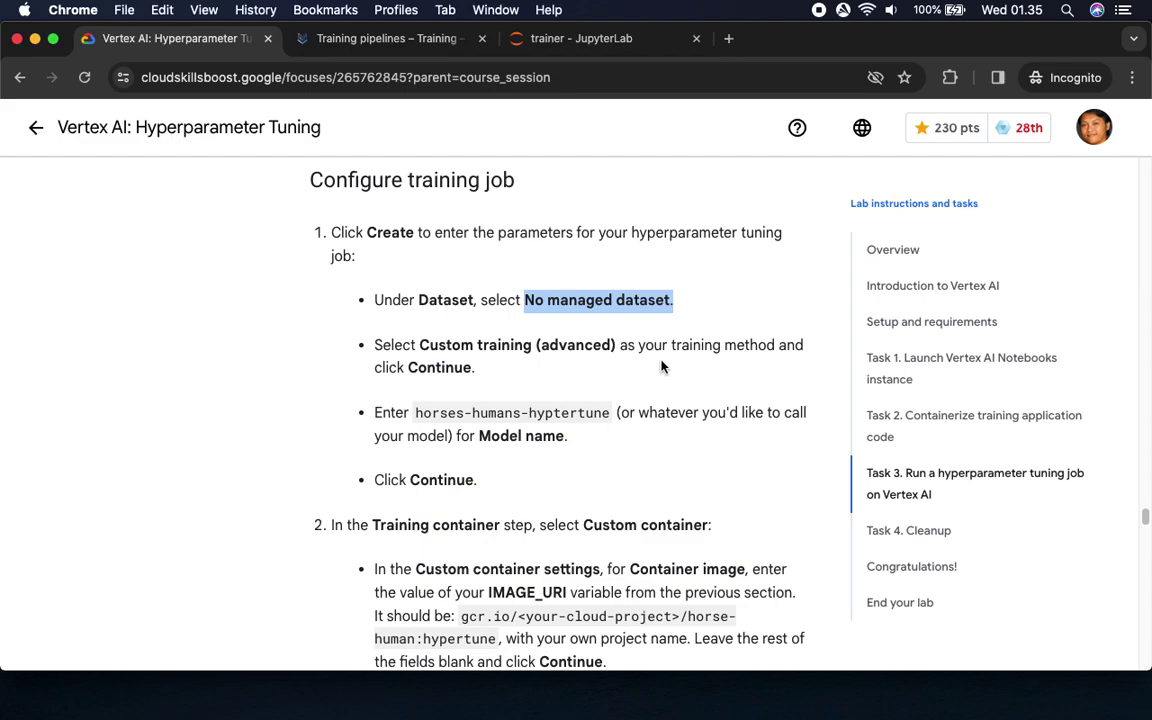
pyautogui.doubleClick(421, 372)
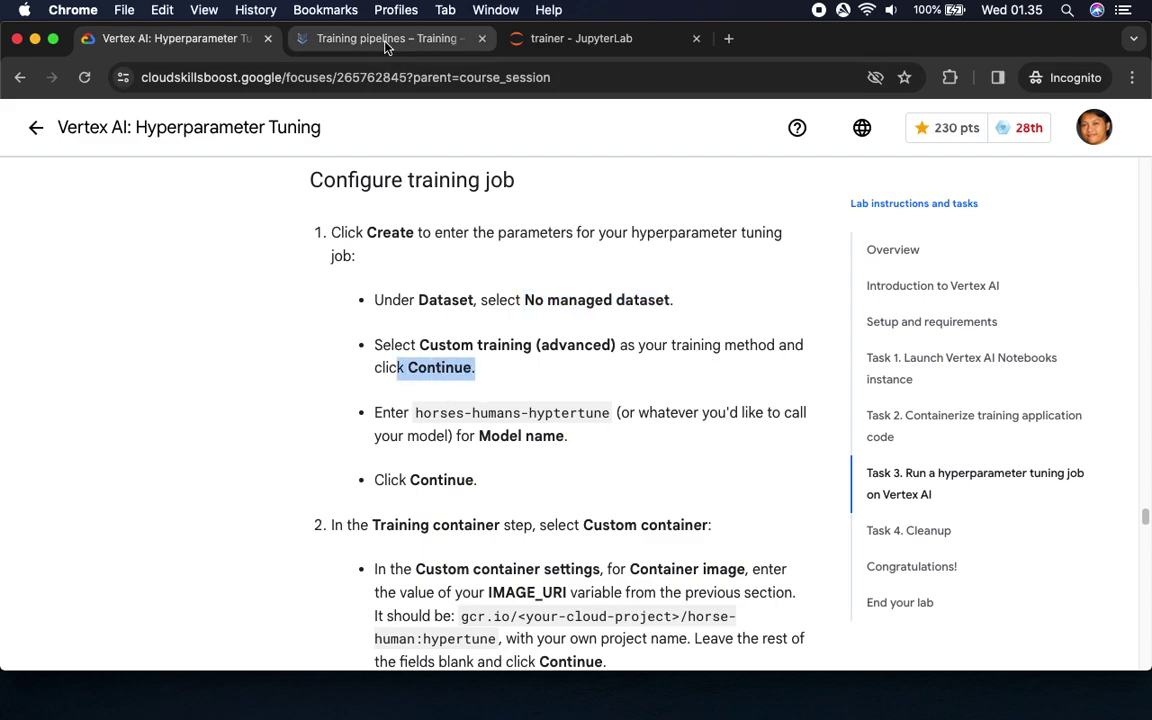
pyautogui.click(347, 38)
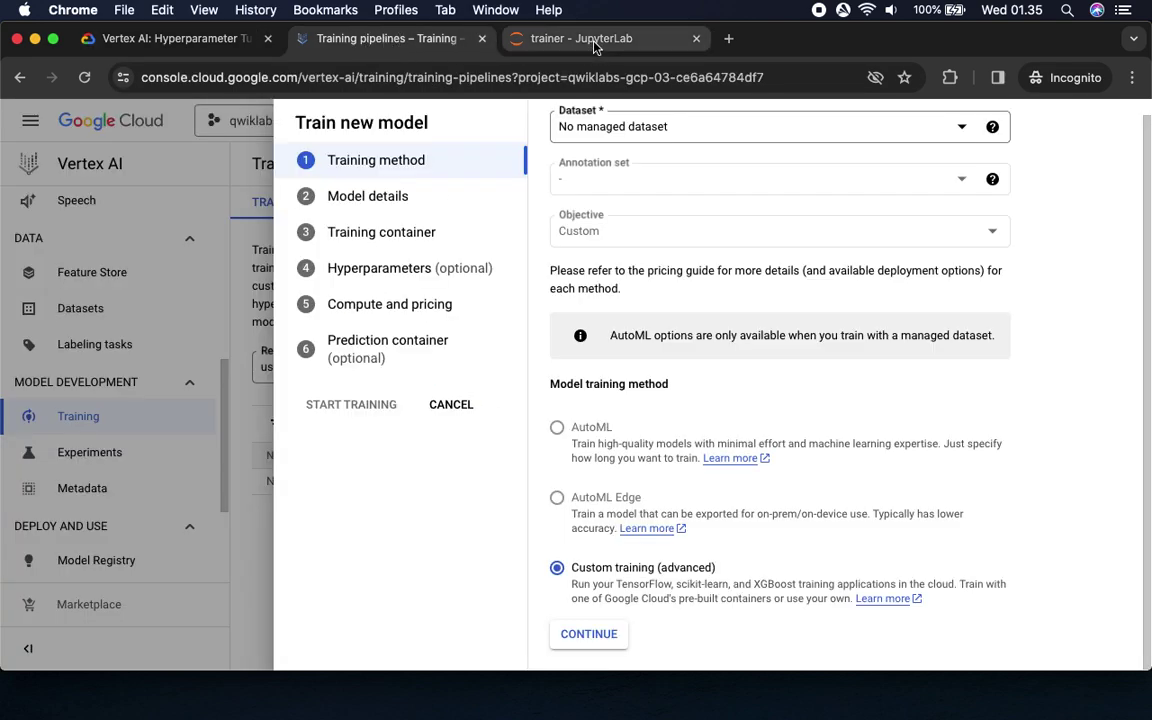
pyautogui.click(605, 641)
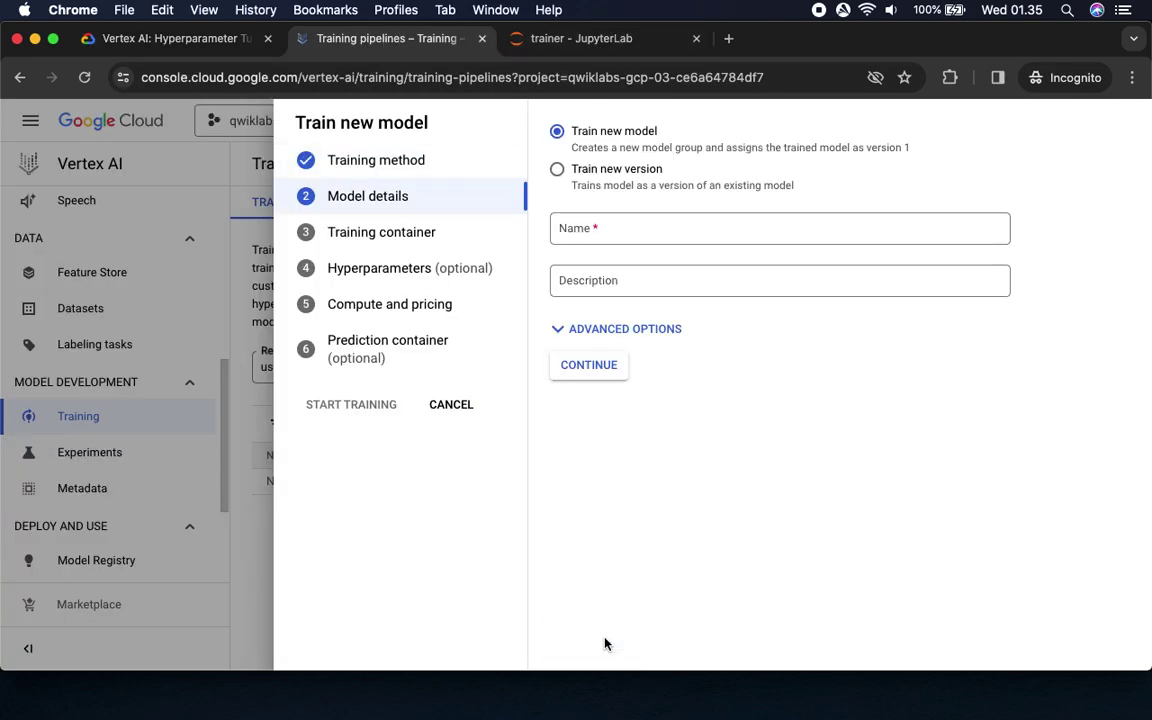
# Name the new model horses-humans-hyptertune, copied from the lab, and continue to the training container settings
pyautogui.click(150, 38)
pyautogui.moveTo(413, 413); pyautogui.dragTo(612, 422)
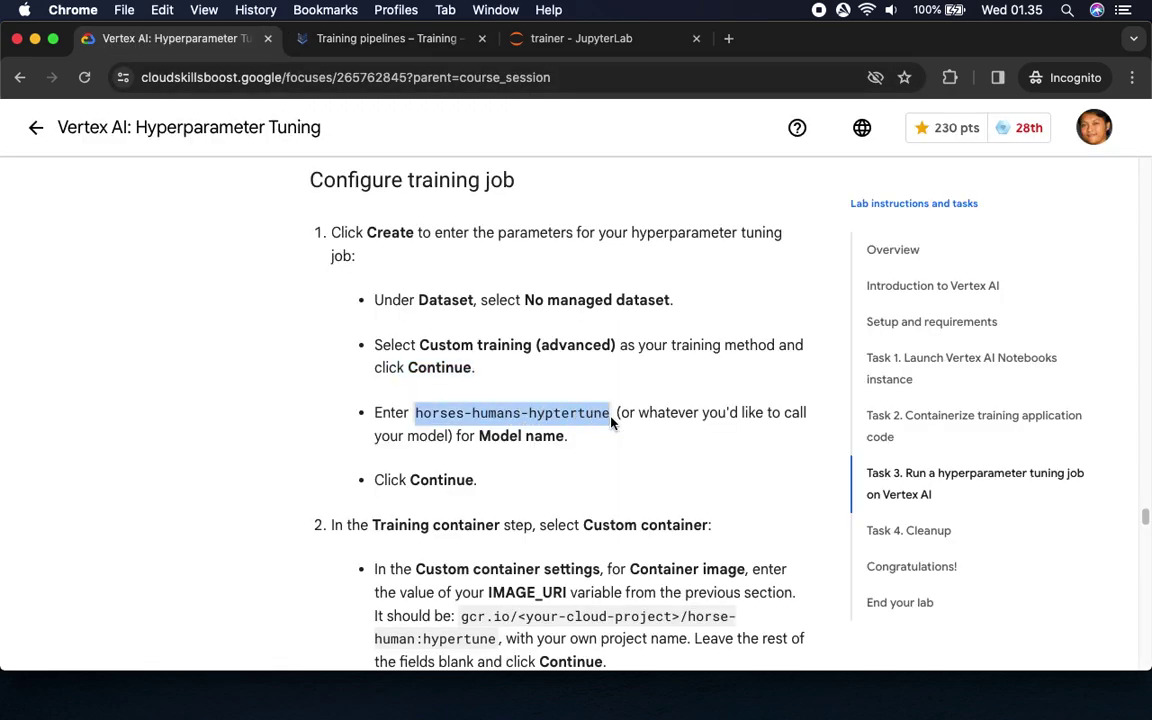
pyautogui.press('super+c')
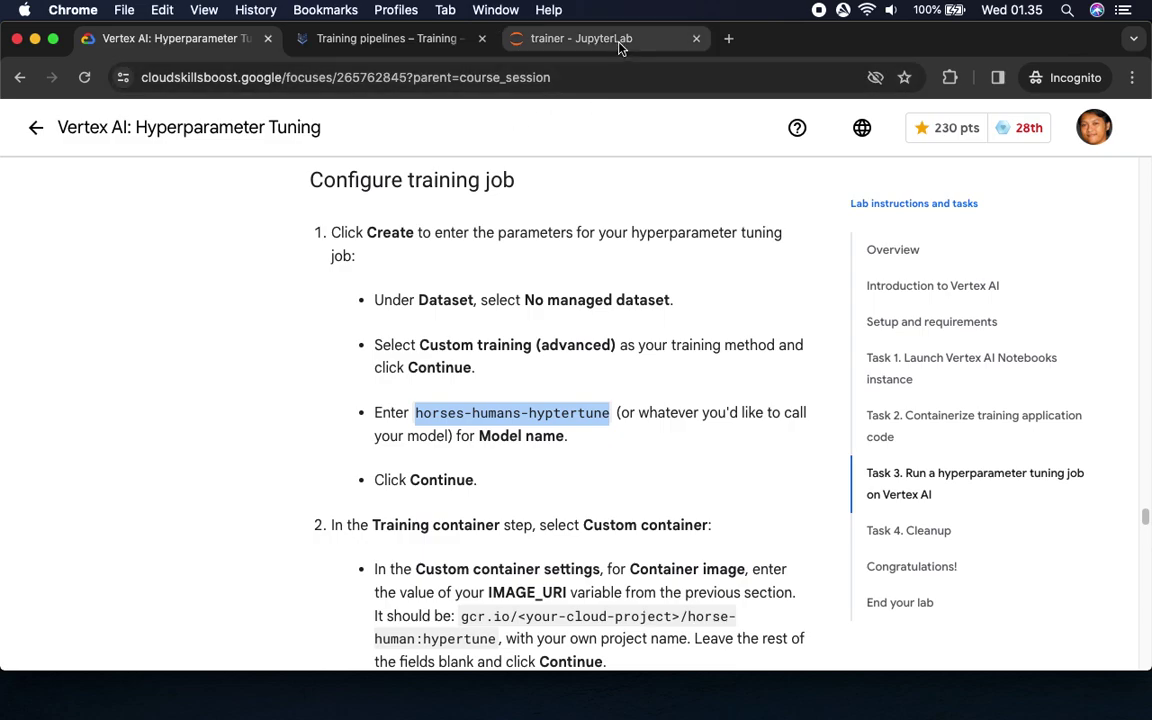
pyautogui.click(585, 38)
pyautogui.click(380, 40)
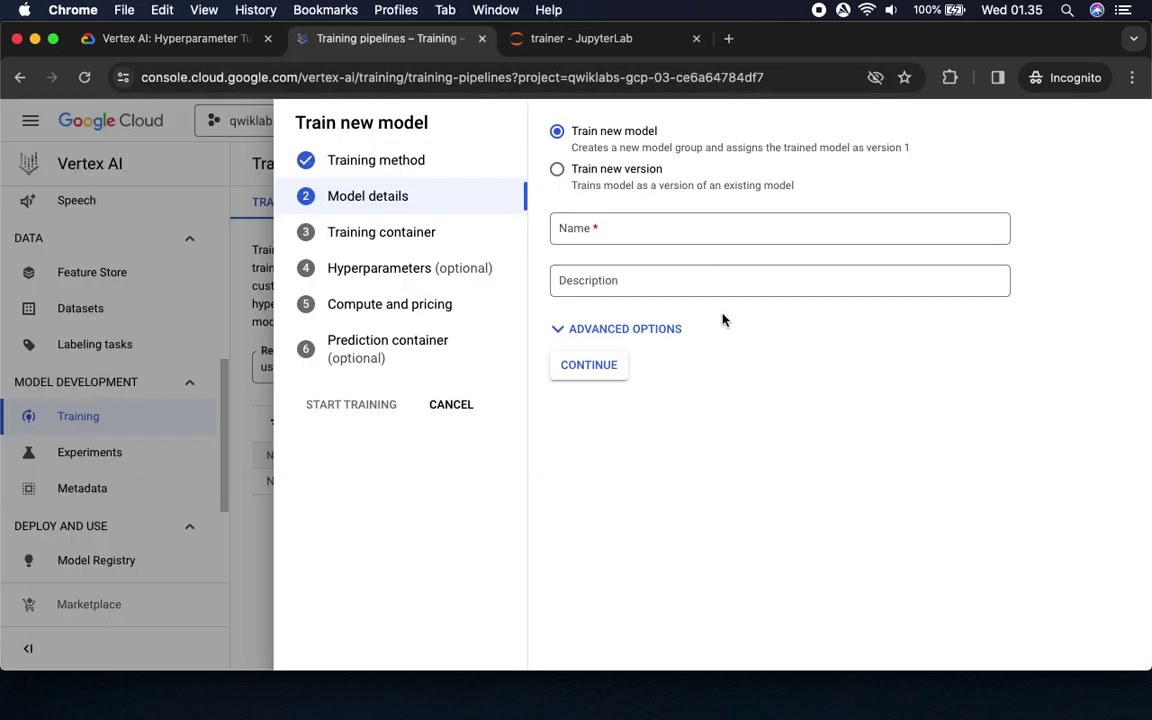
pyautogui.click(626, 232)
pyautogui.press('super+v')
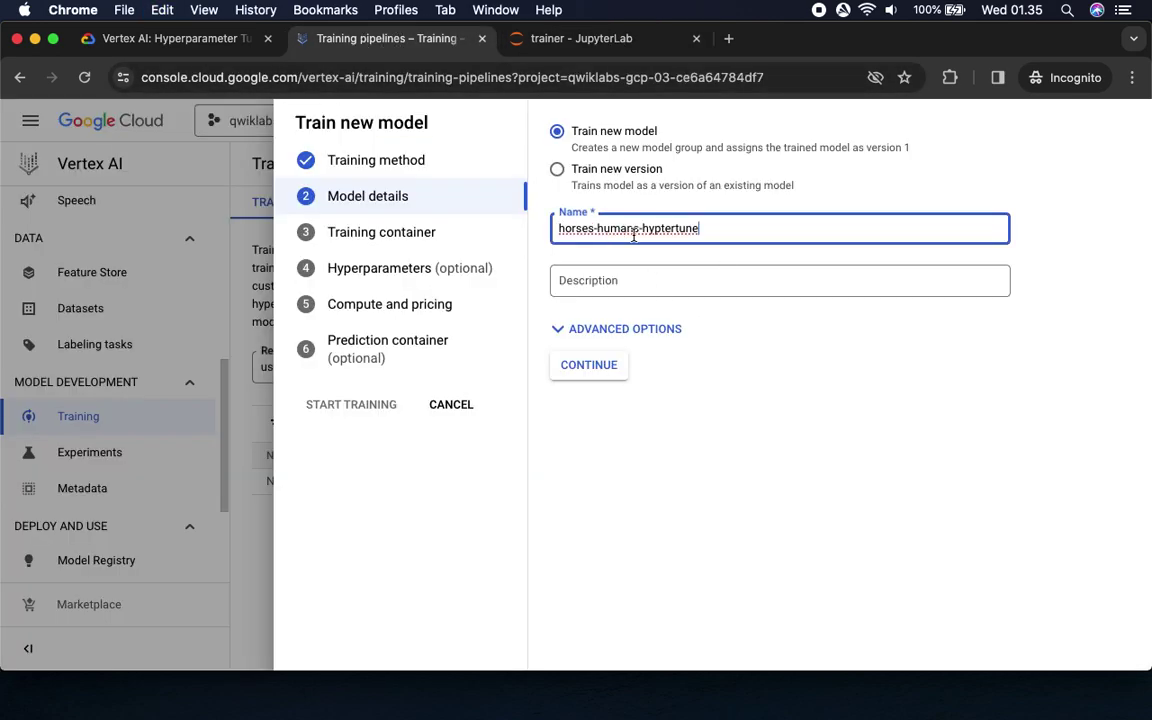
pyautogui.click(225, 39)
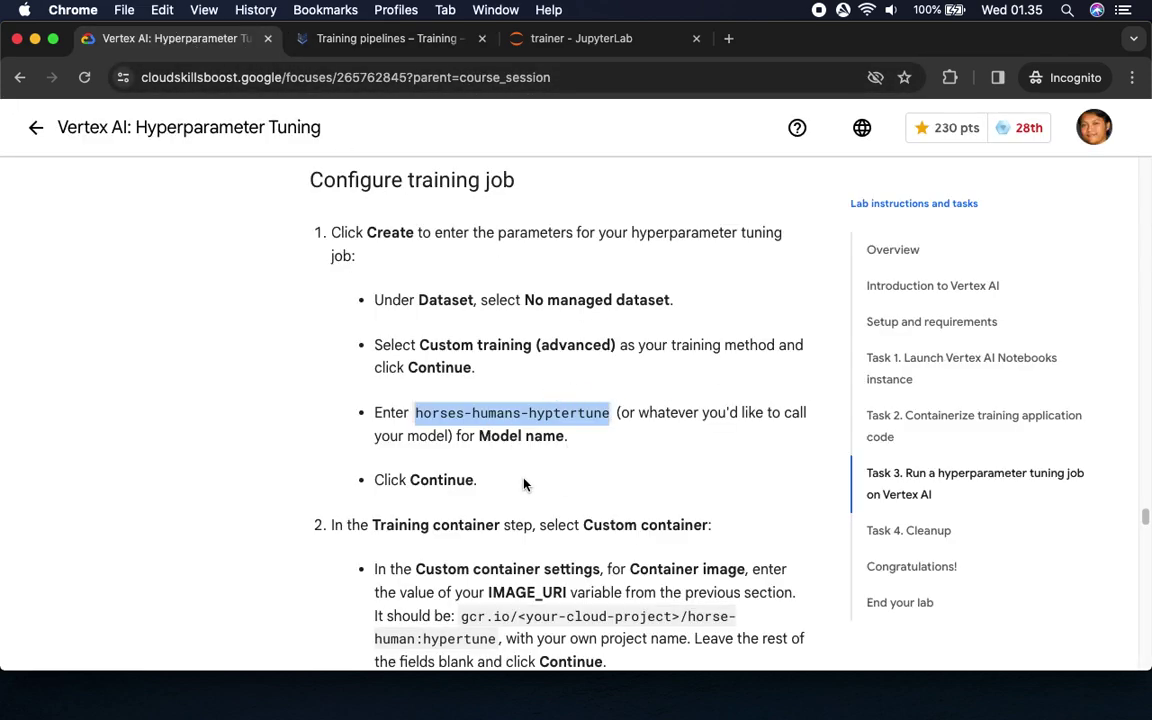
pyautogui.moveTo(388, 481); pyautogui.dragTo(530, 493)
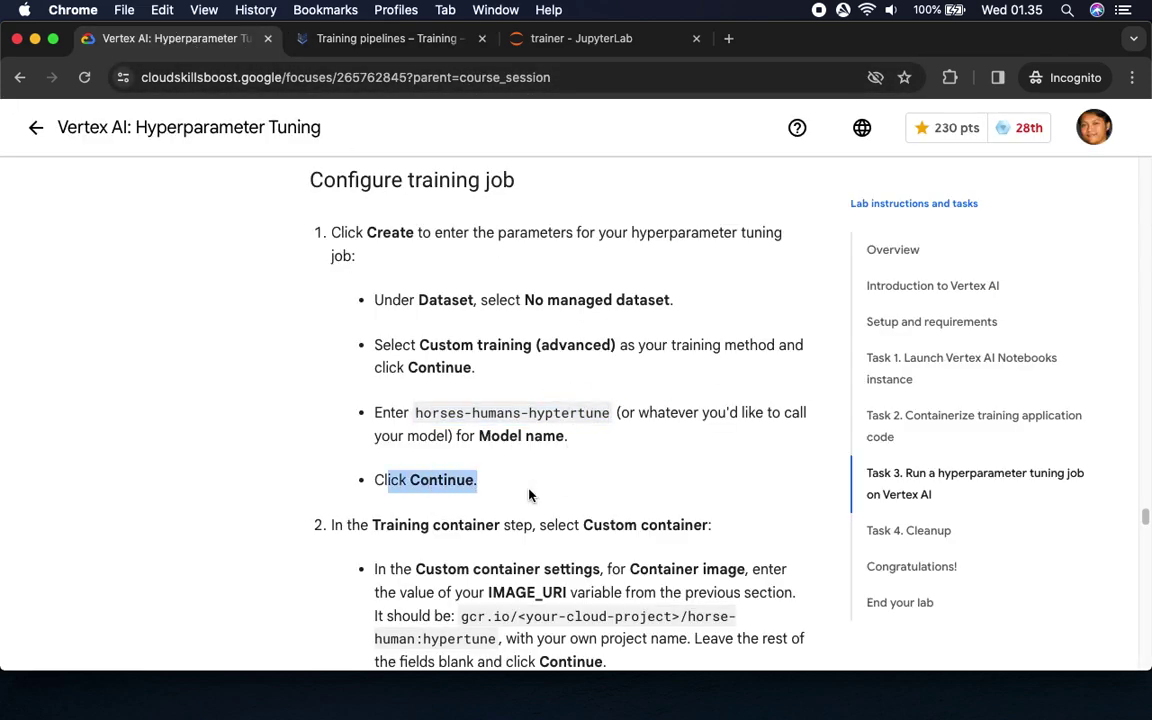
pyautogui.click(386, 39)
pyautogui.click(596, 367)
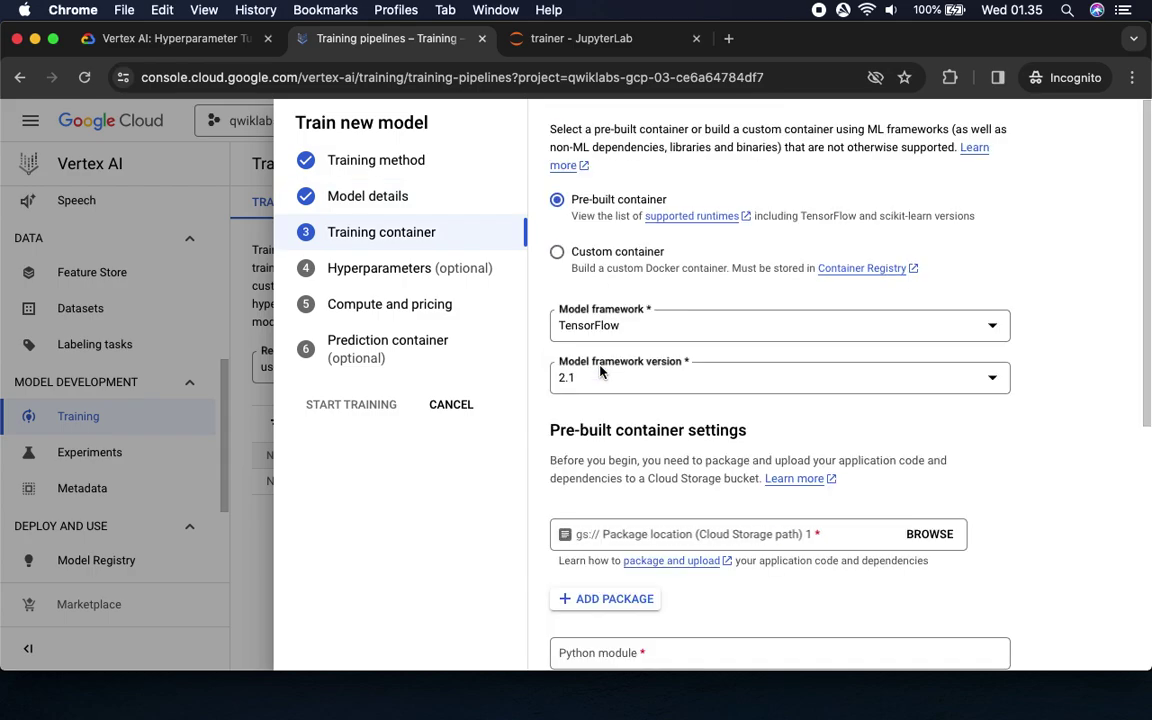
# Read the lab's training container instructions and choose Custom container for the training job
pyautogui.click(160, 39)
pyautogui.scroll(-1, 590, 416)
pyautogui.scroll(-5, 590, 416)
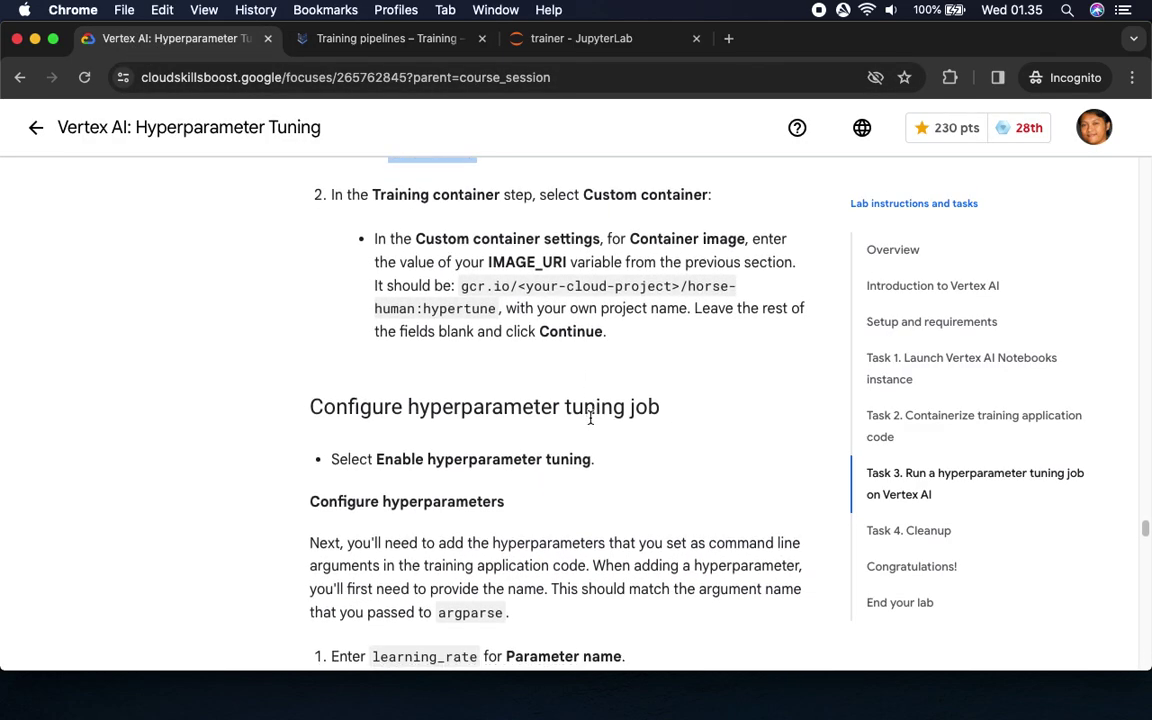
pyautogui.click(388, 40)
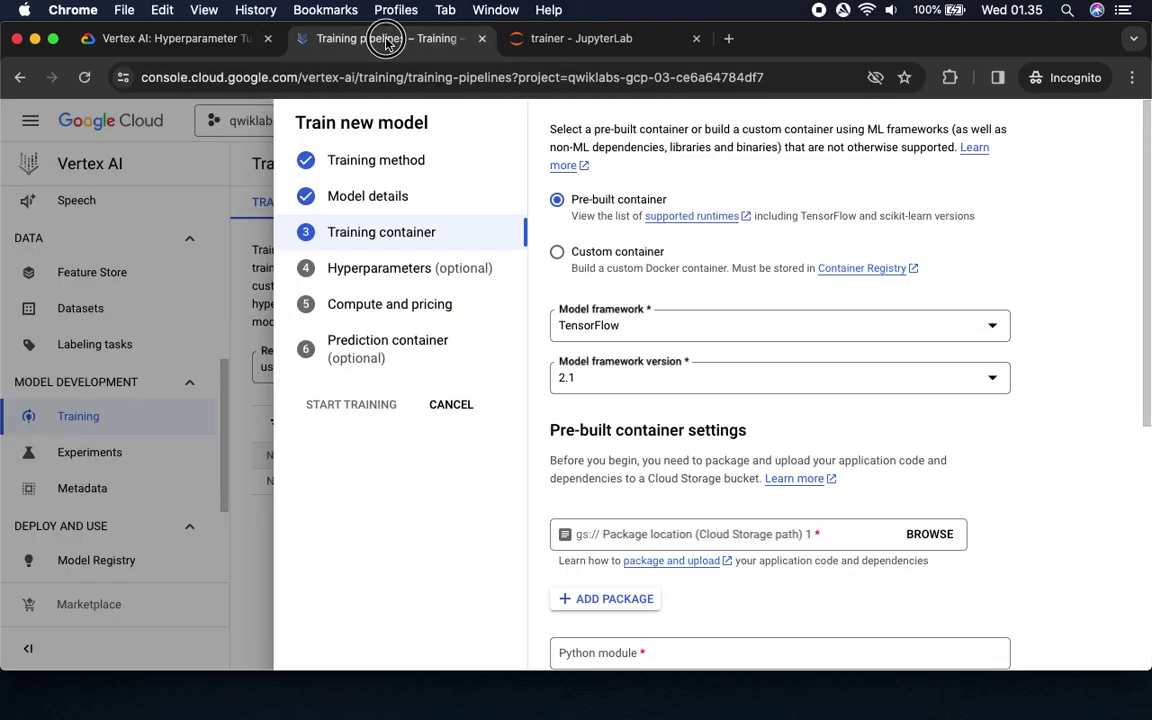
pyautogui.click(557, 252)
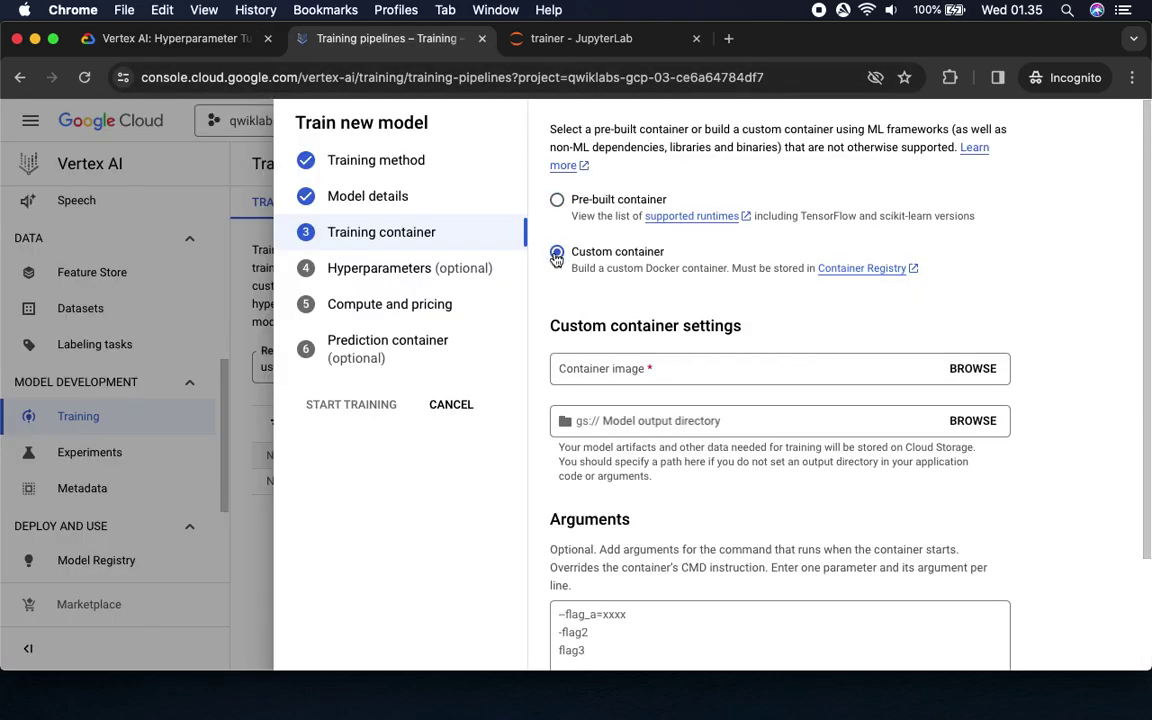
# Copy gcr.io/<your-cloud-project>/horse-human:hypertune from the lab and enter it as the custom container image
pyautogui.click(172, 40)
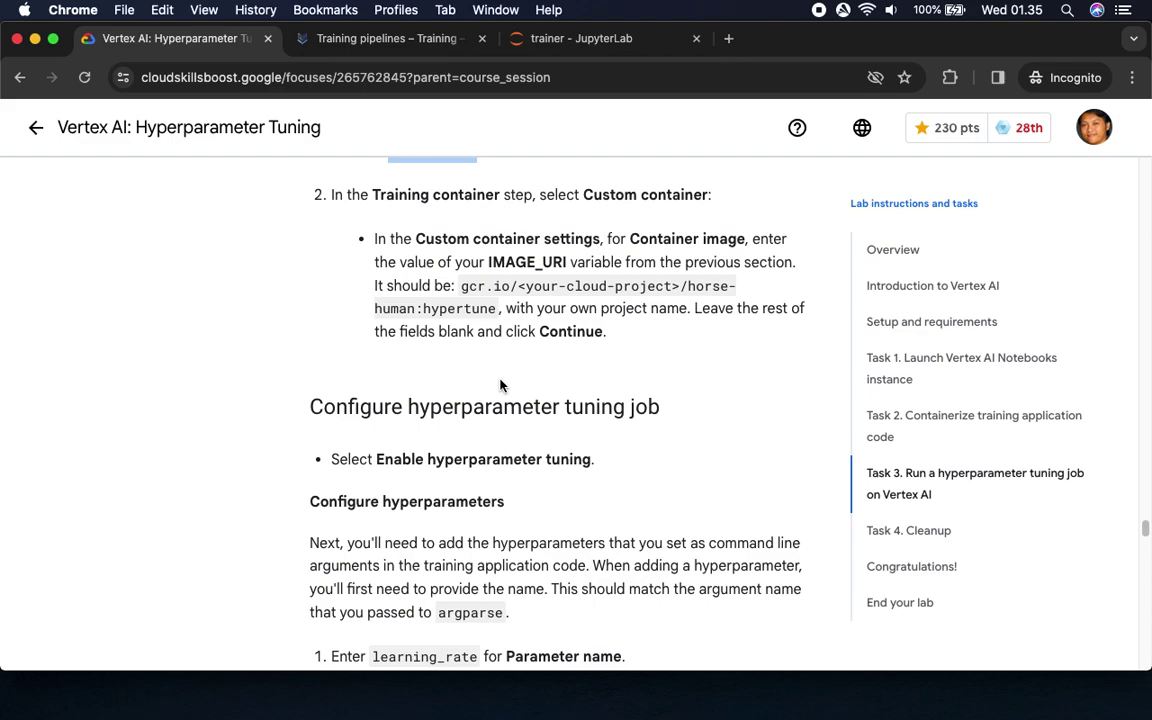
pyautogui.moveTo(461, 286); pyautogui.dragTo(494, 322)
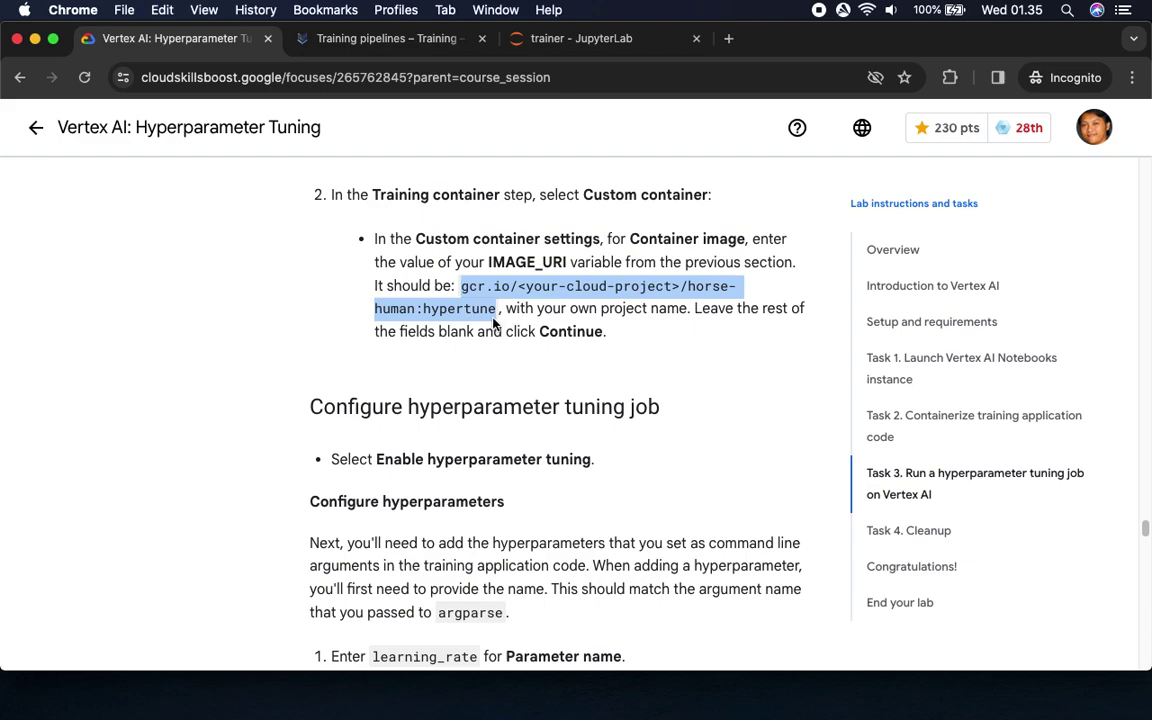
pyautogui.click(383, 38)
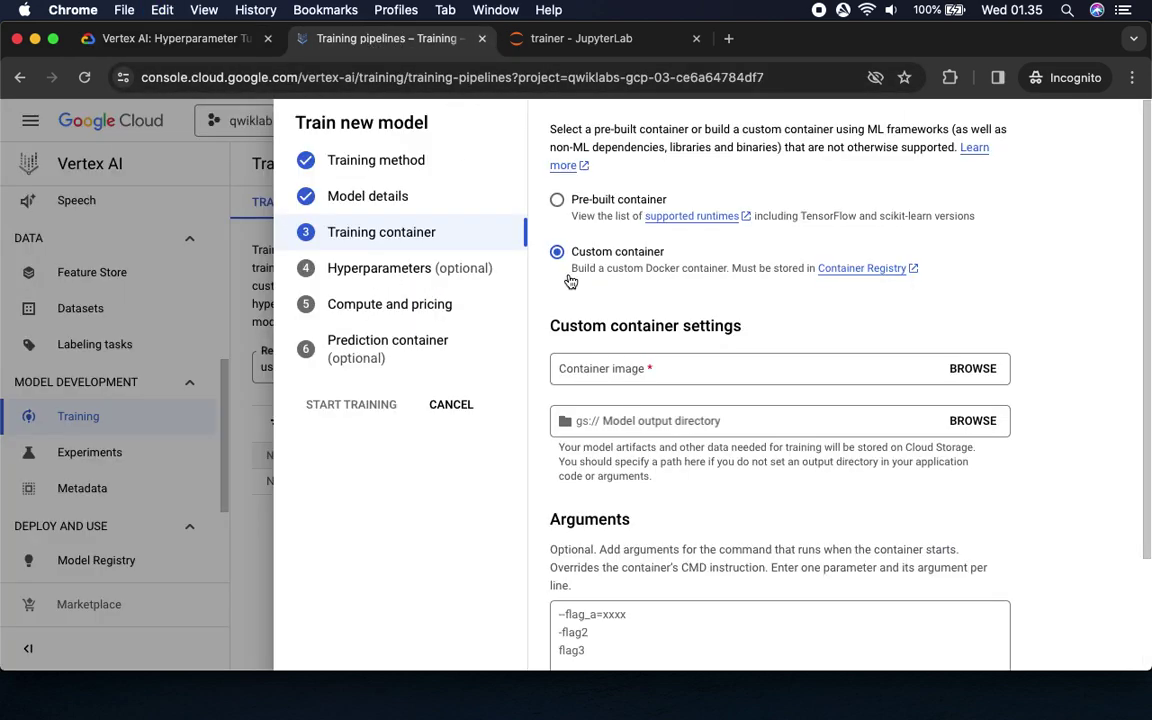
pyautogui.click(687, 371)
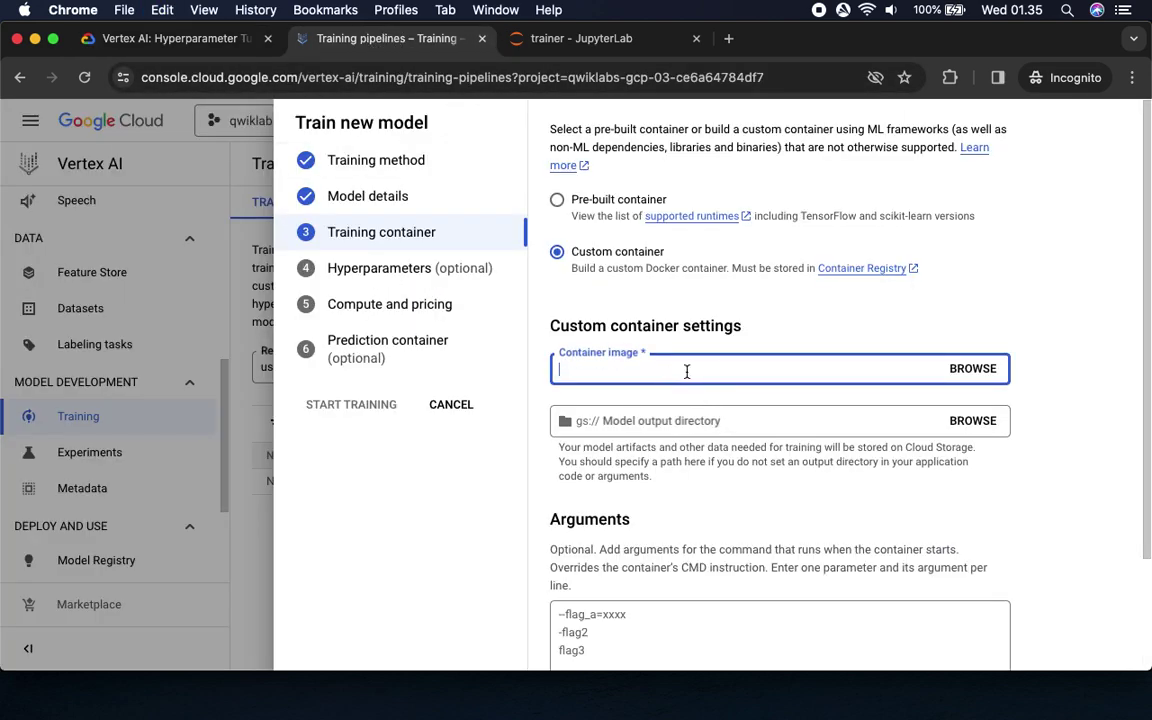
pyautogui.press('super+v')
pyautogui.click(781, 324)
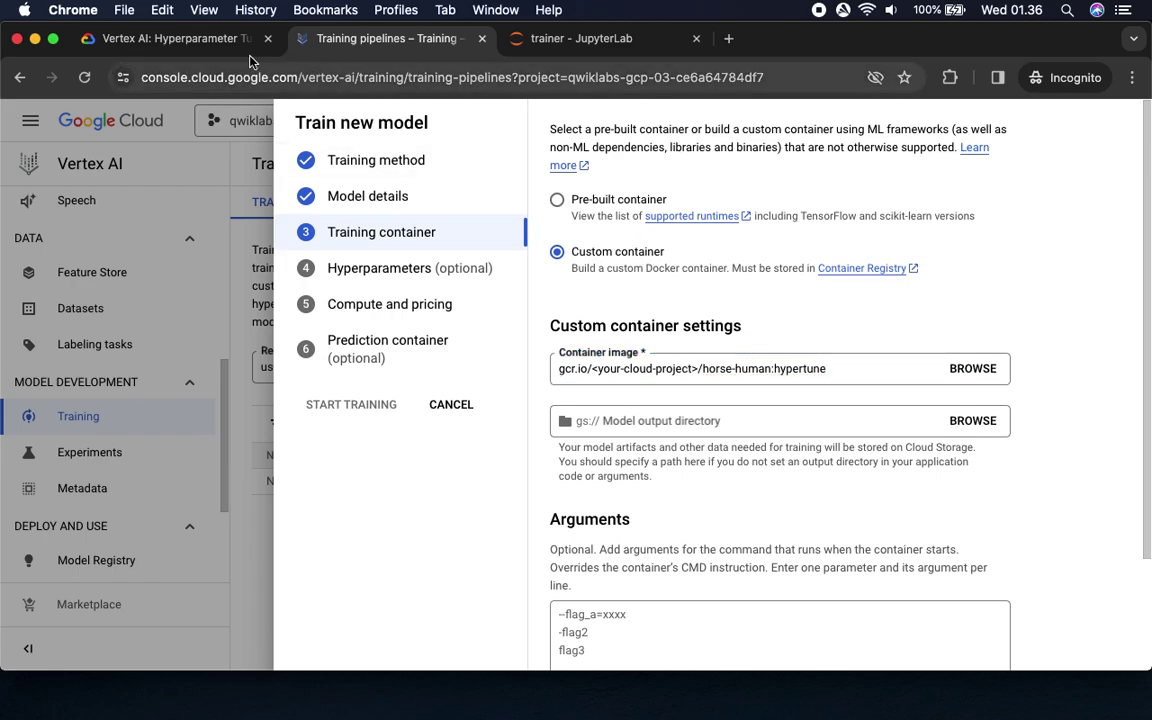
# Replace the <your-cloud-project> placeholder in the container image path with the GCP project ID copied from the lab
pyautogui.click(185, 39)
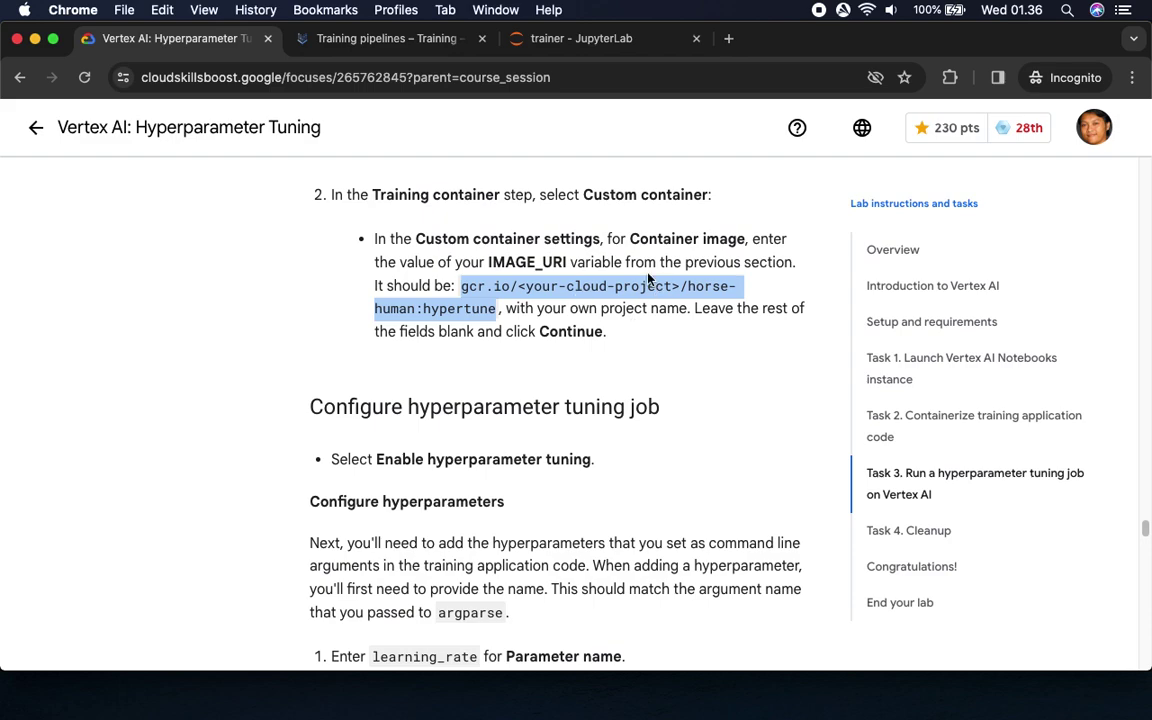
pyautogui.moveTo(517, 287); pyautogui.dragTo(678, 291)
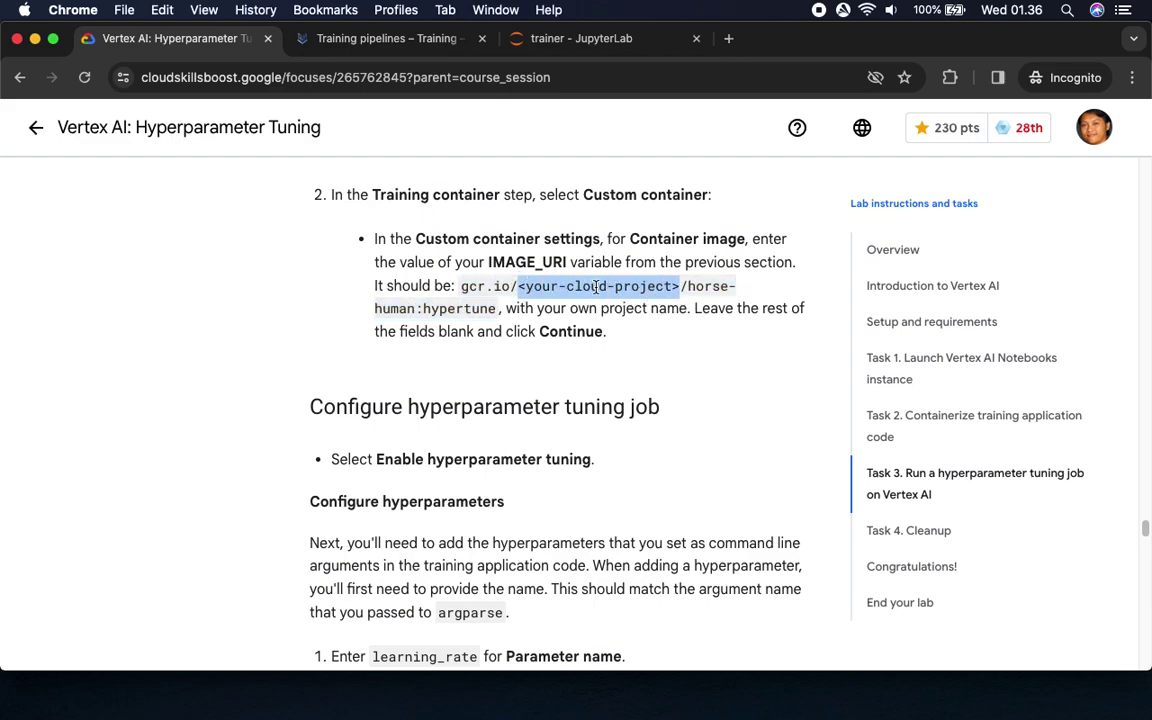
pyautogui.moveTo(1146, 530); pyautogui.dragTo(1131, 162)
pyautogui.click(221, 578)
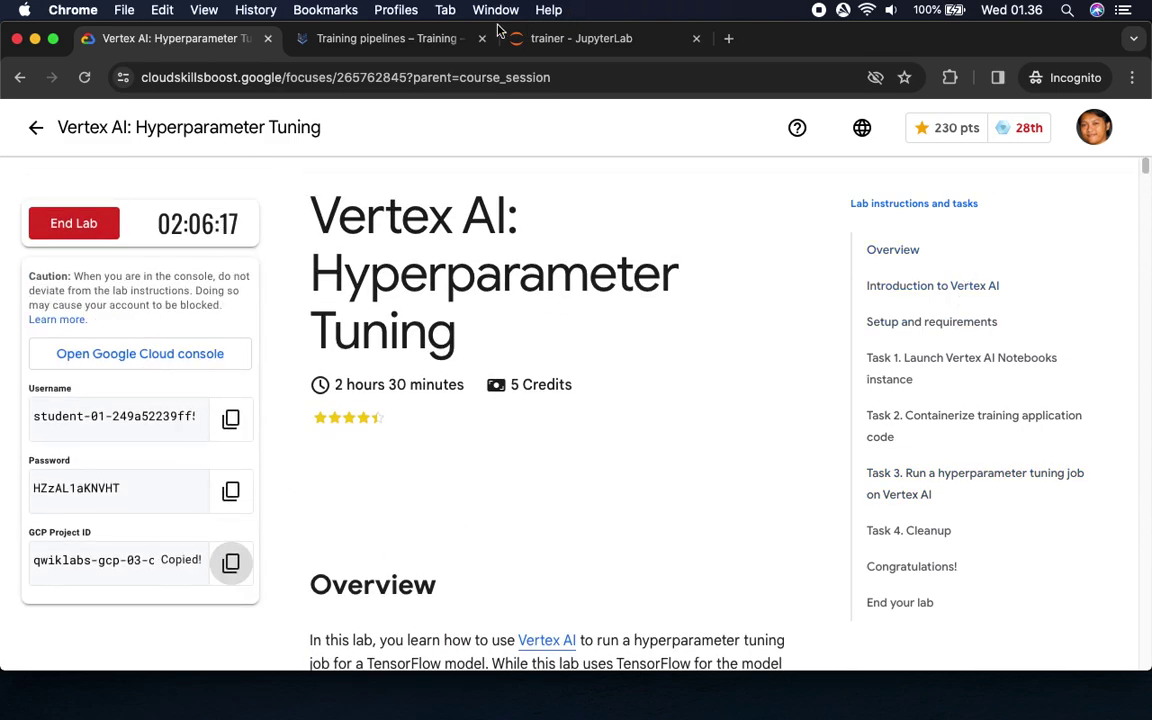
pyautogui.click(580, 38)
pyautogui.click(400, 38)
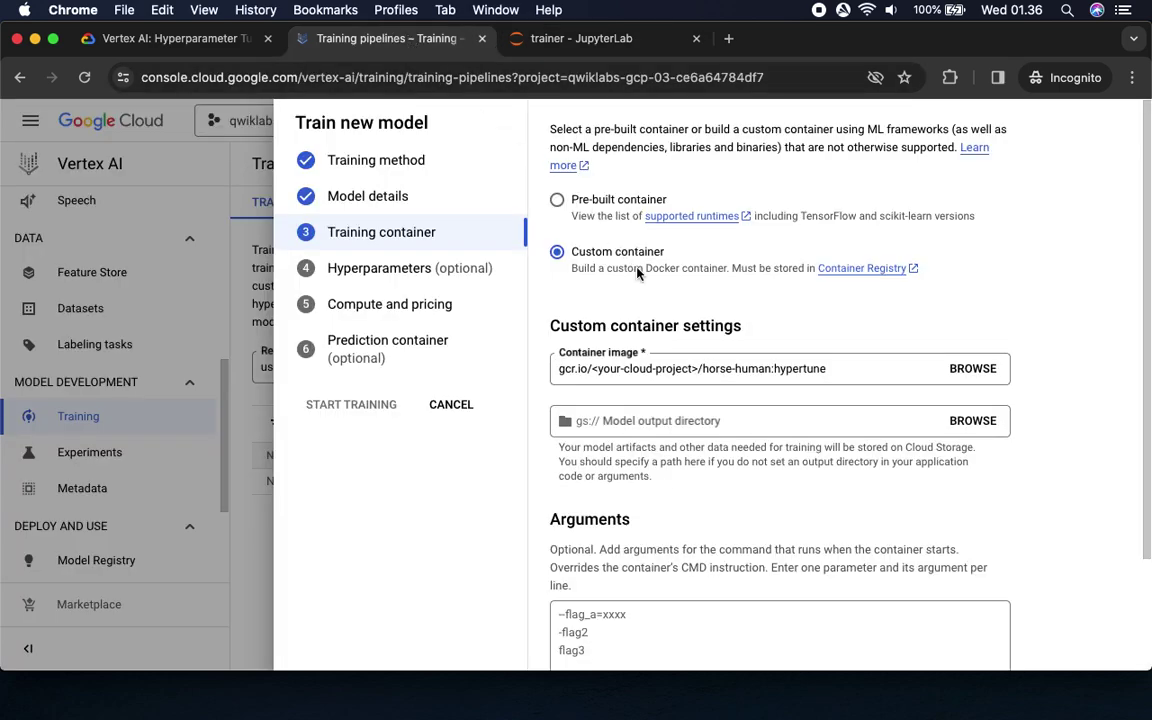
pyautogui.click(597, 369)
pyautogui.moveTo(595, 369); pyautogui.dragTo(695, 372)
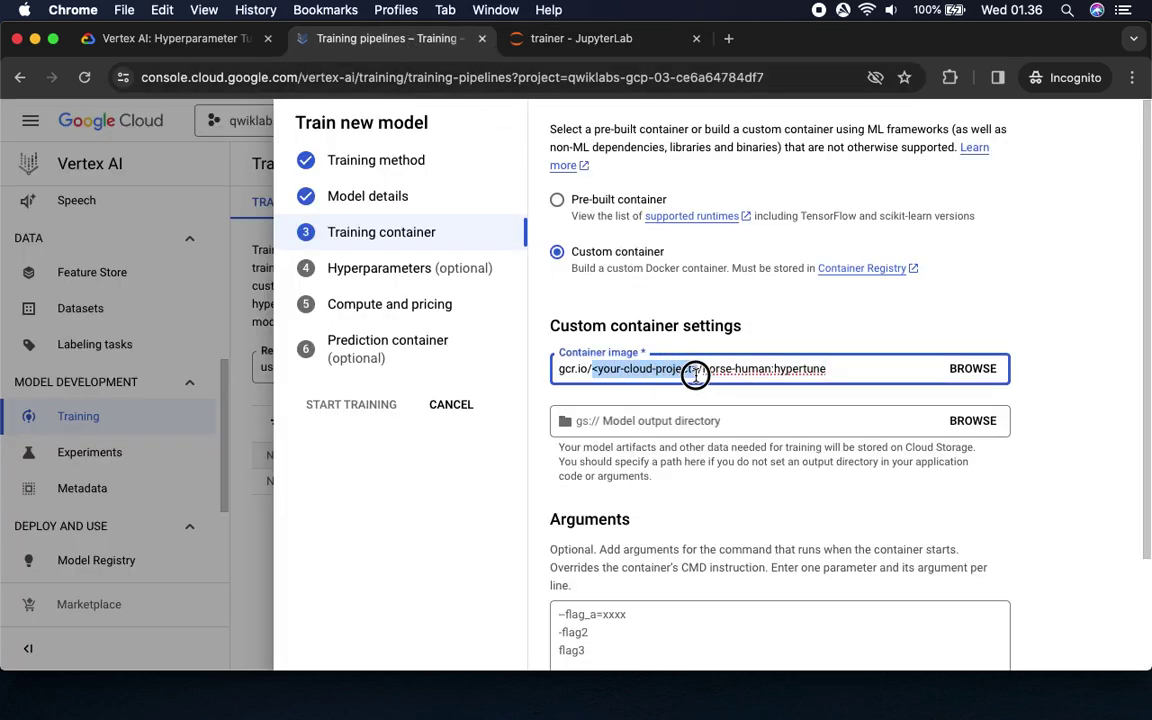
pyautogui.press('super+v')
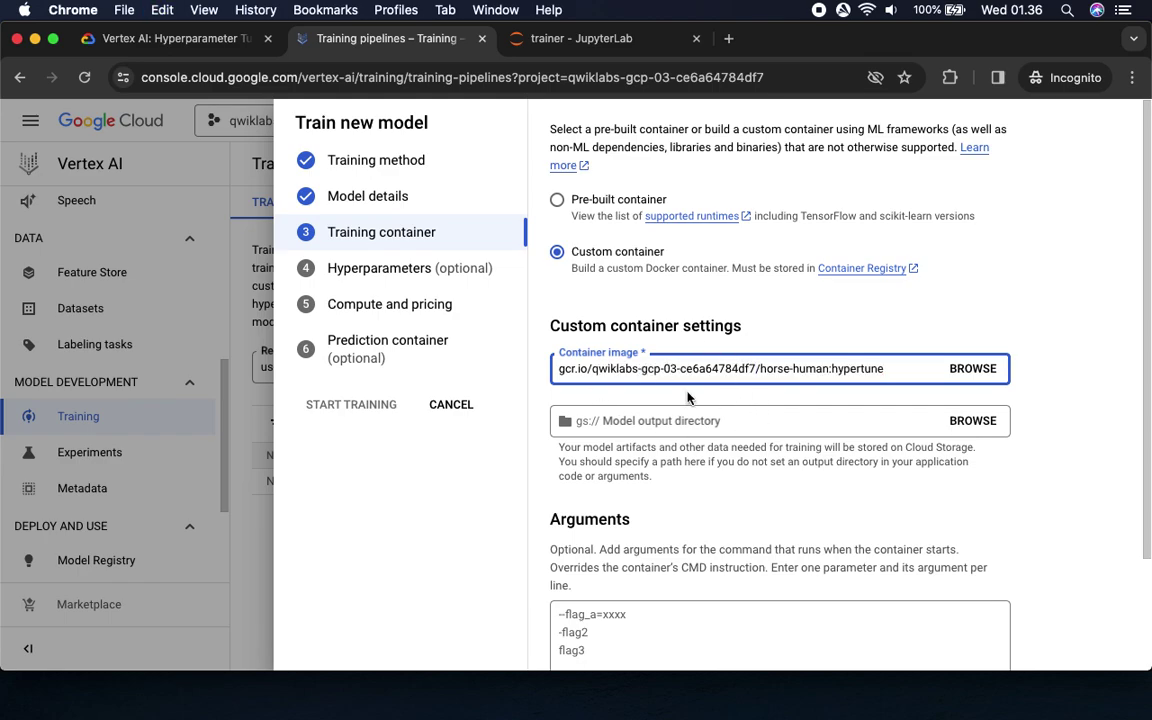
# Browse the project's Container Registry and select the hypertune image of horse-human as the training container image
pyautogui.click(985, 371)
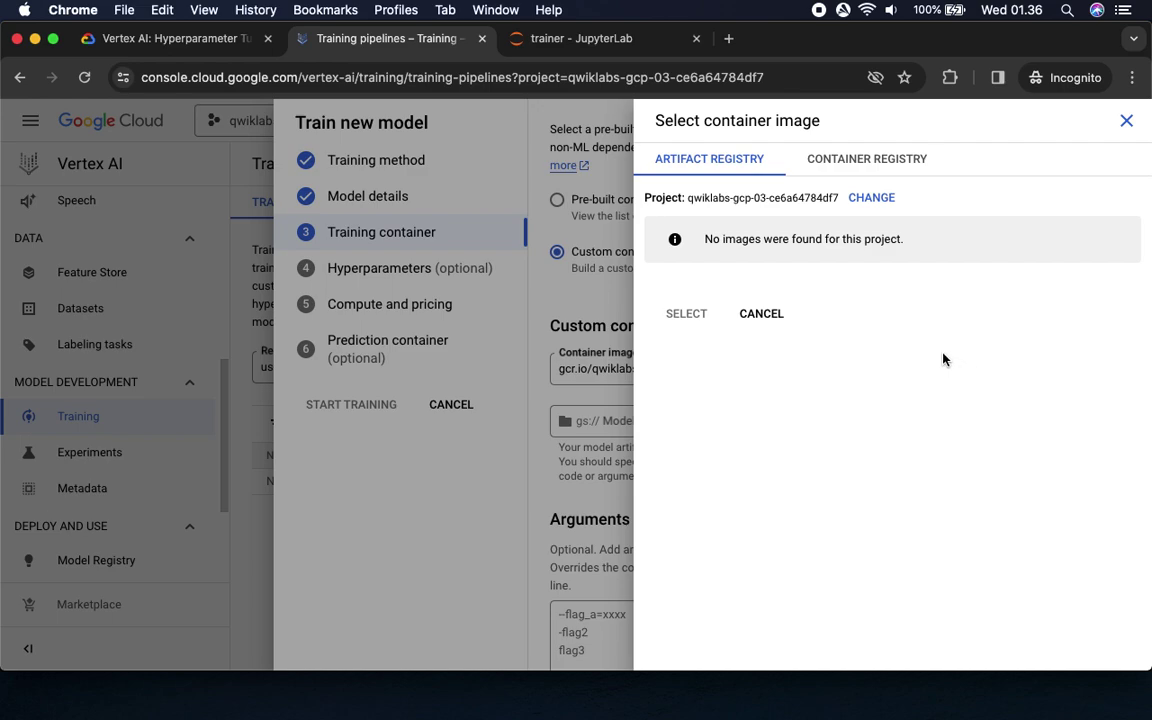
pyautogui.click(851, 163)
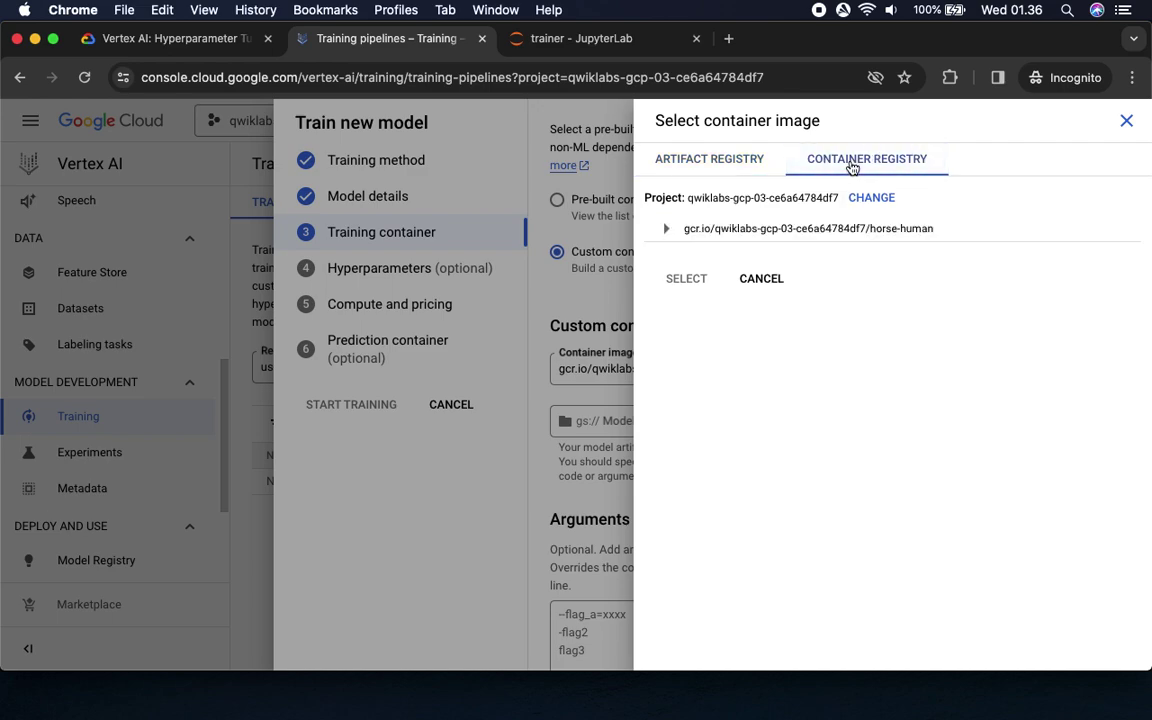
pyautogui.click(709, 161)
pyautogui.click(805, 160)
pyautogui.click(666, 229)
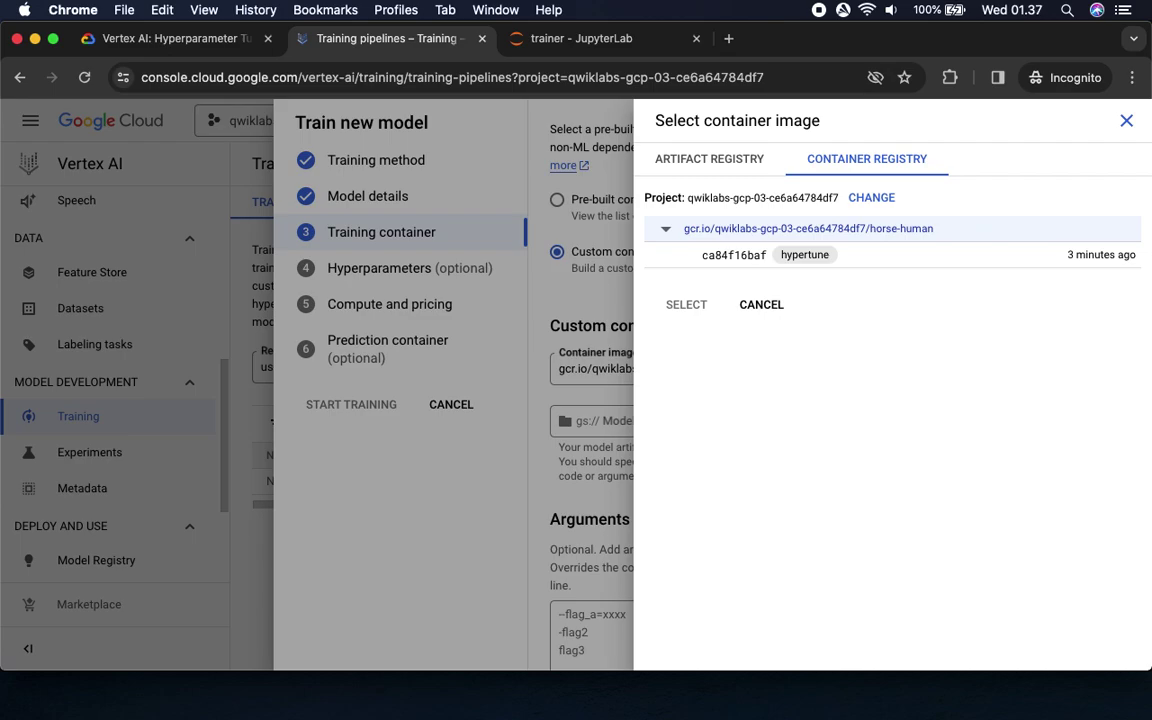
pyautogui.click(807, 258)
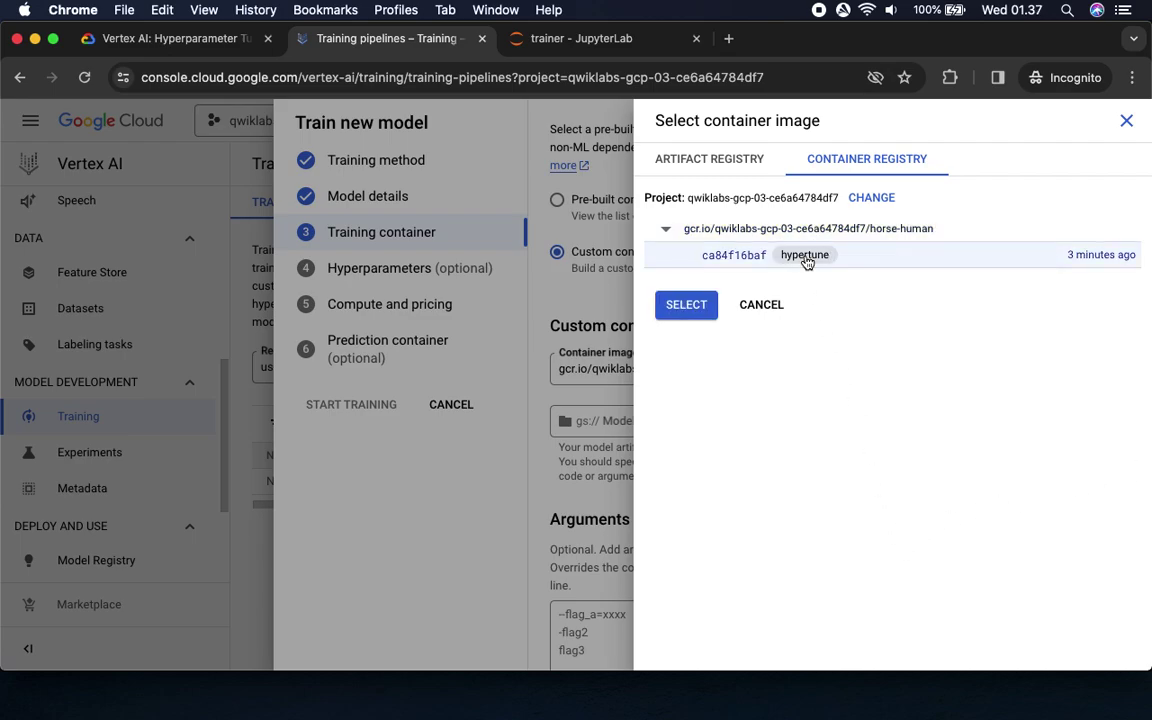
pyautogui.click(686, 304)
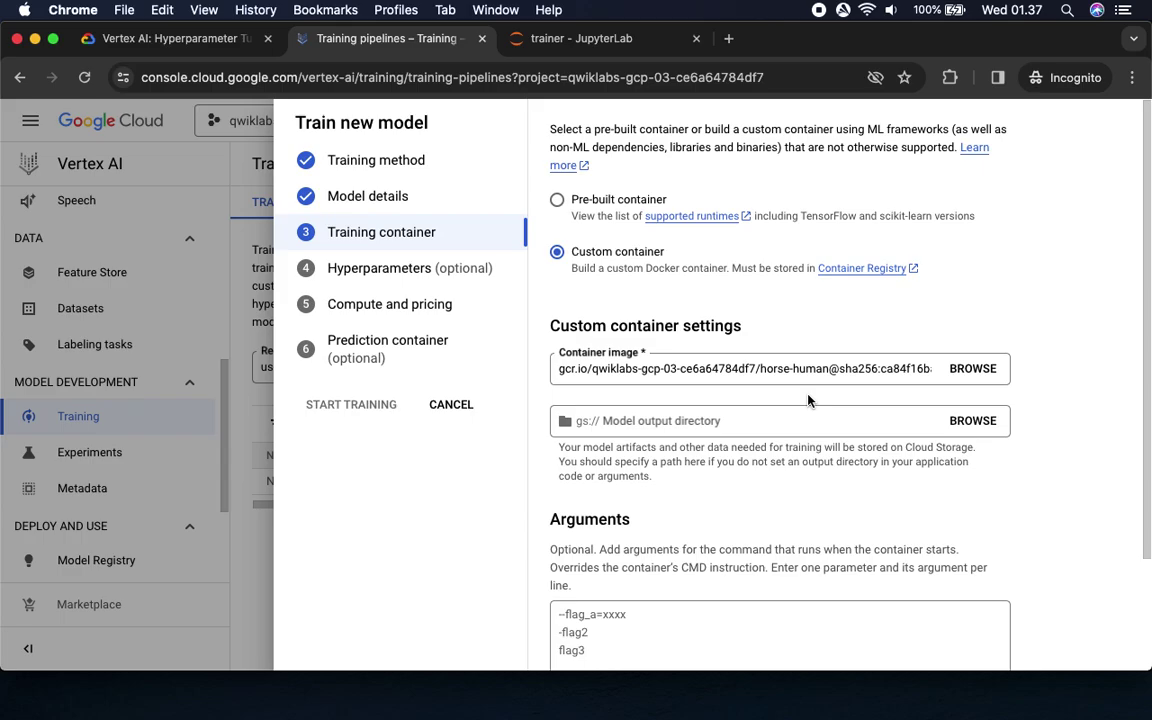
# Review the lab's instructions for building the container and for the Task 3 training container settings
pyautogui.click(175, 40)
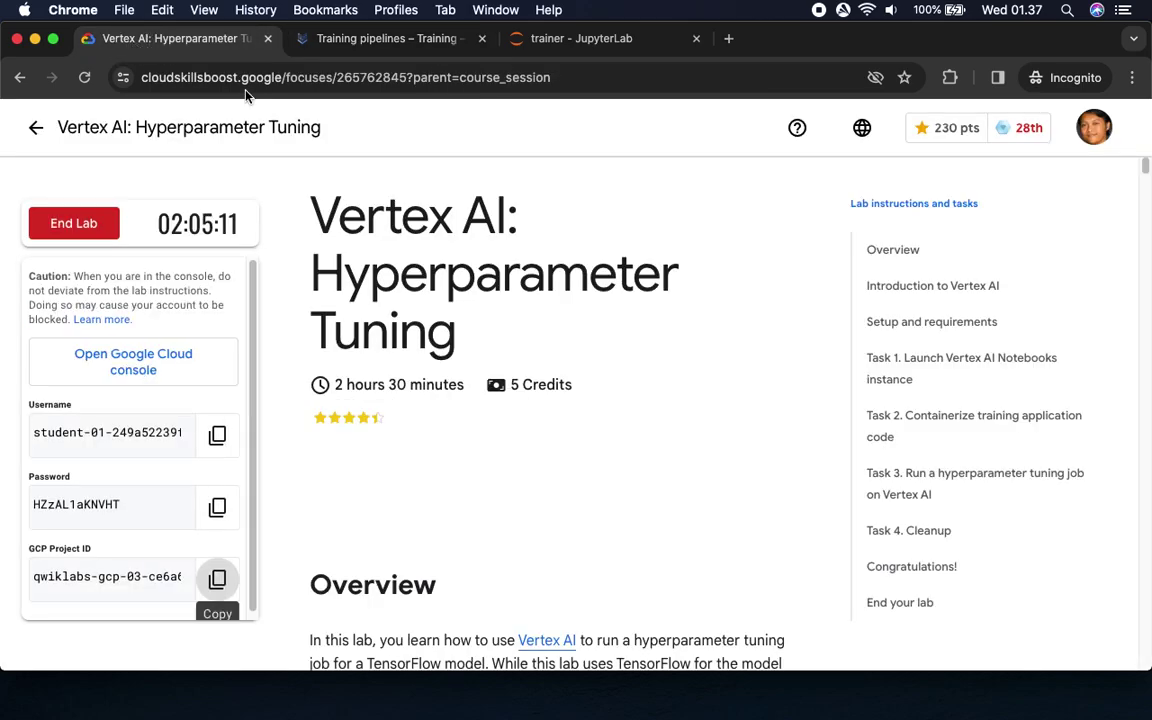
pyautogui.scroll(-20, 508, 400)
pyautogui.scroll(-20, 508, 400)
pyautogui.scroll(-20, 508, 400)
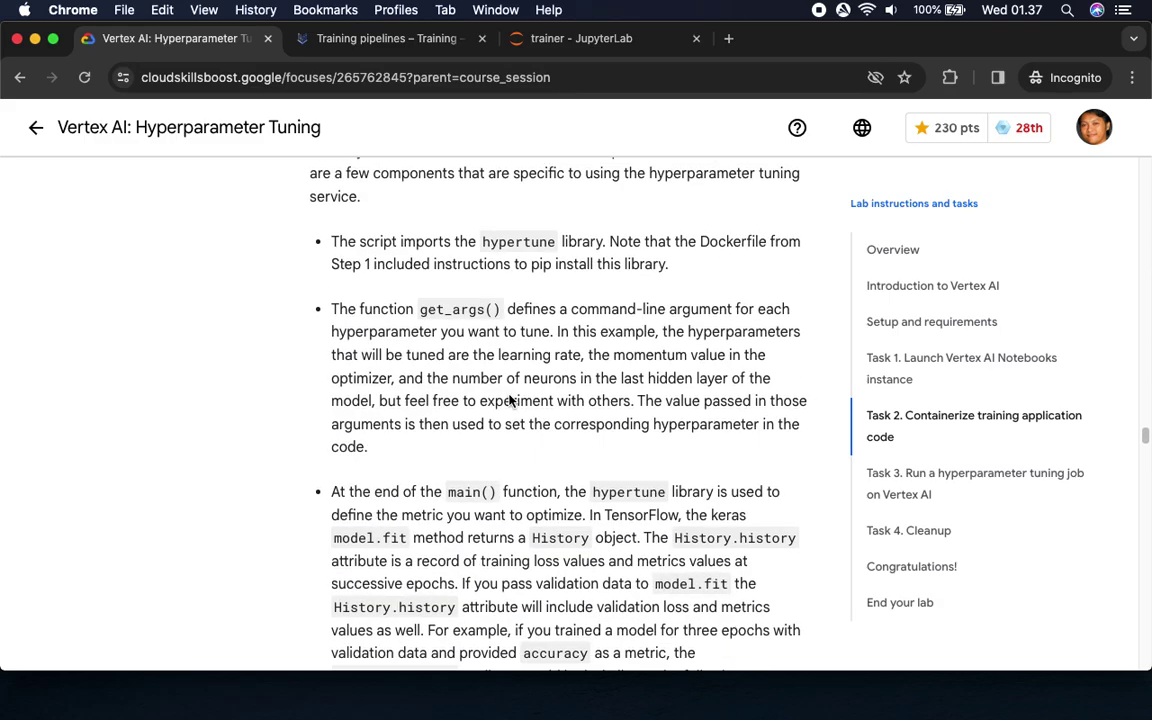
pyautogui.scroll(-20, 508, 400)
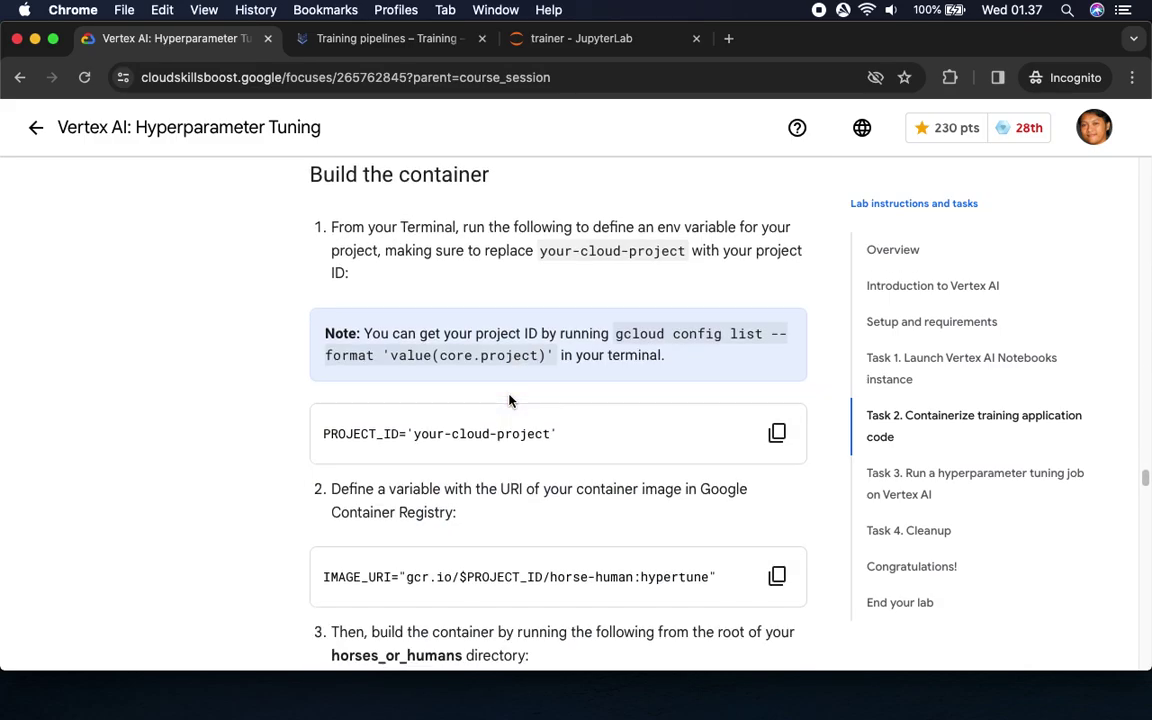
pyautogui.scroll(-2, 508, 400)
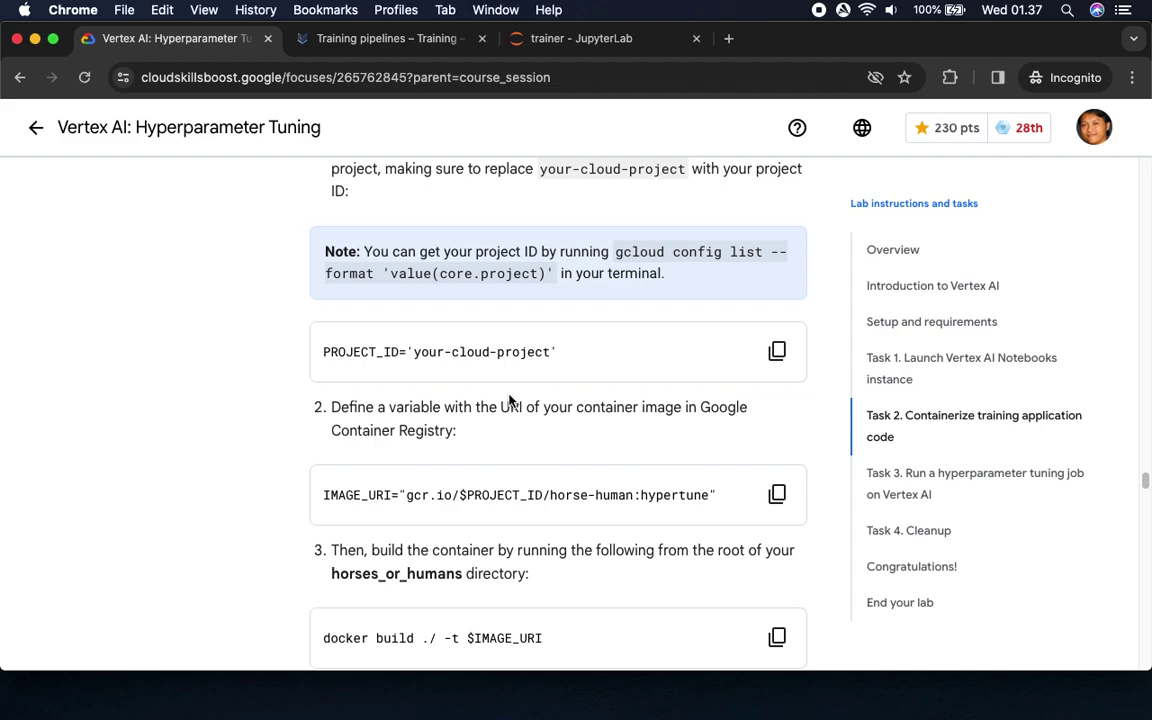
pyautogui.scroll(-6, 508, 400)
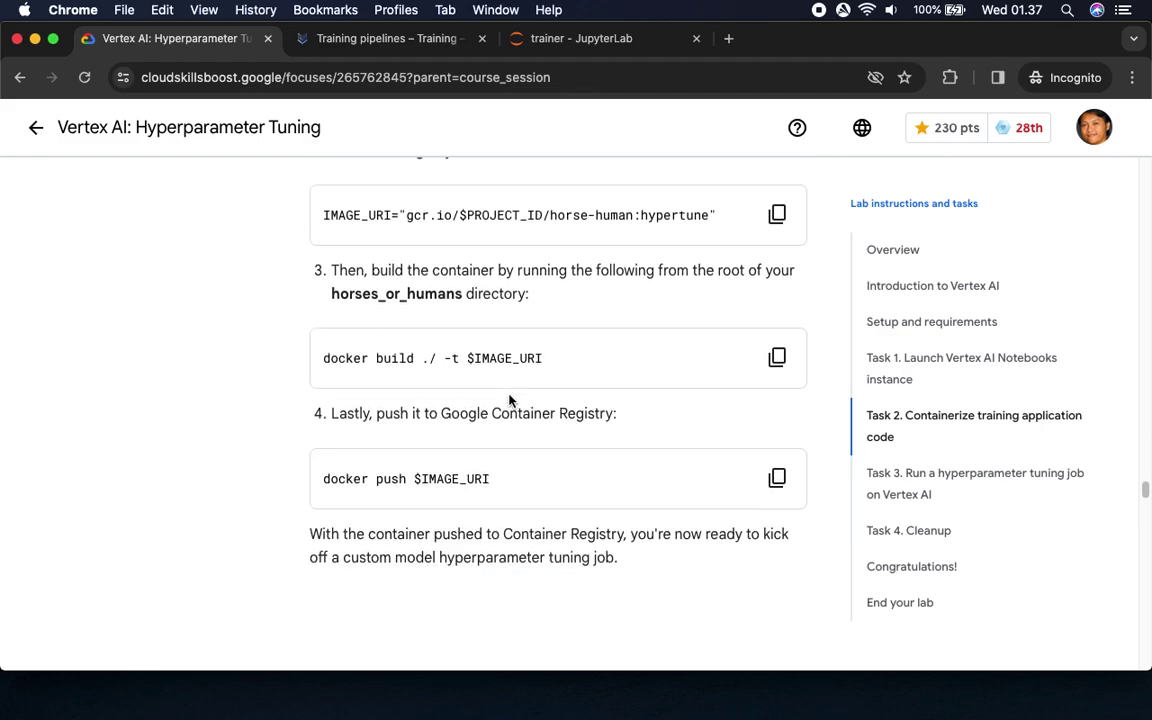
pyautogui.scroll(5, 508, 400)
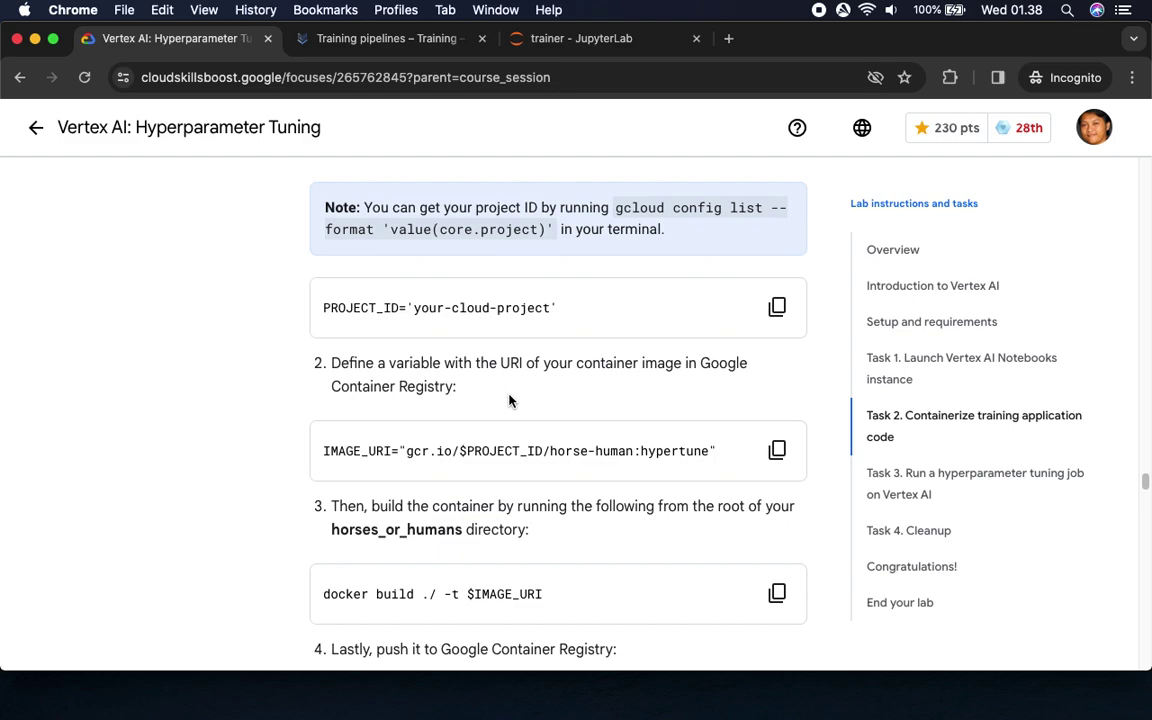
pyautogui.scroll(5, 508, 400)
pyautogui.scroll(-2, 508, 400)
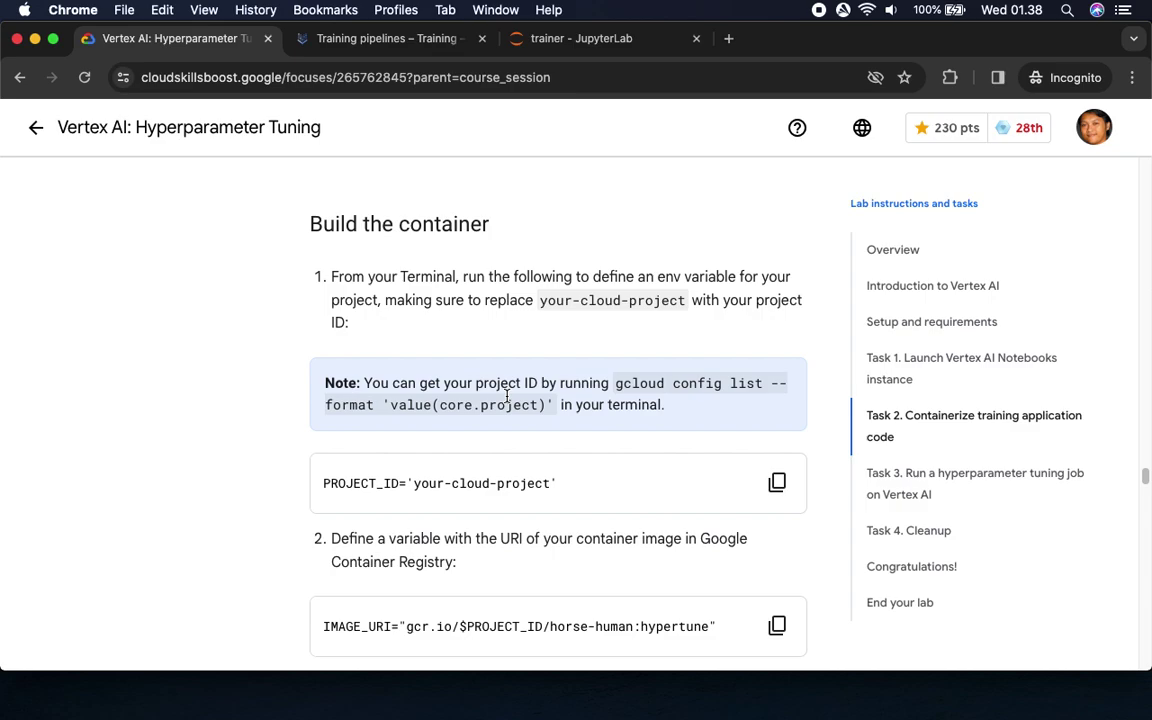
pyautogui.scroll(-5, 568, 489)
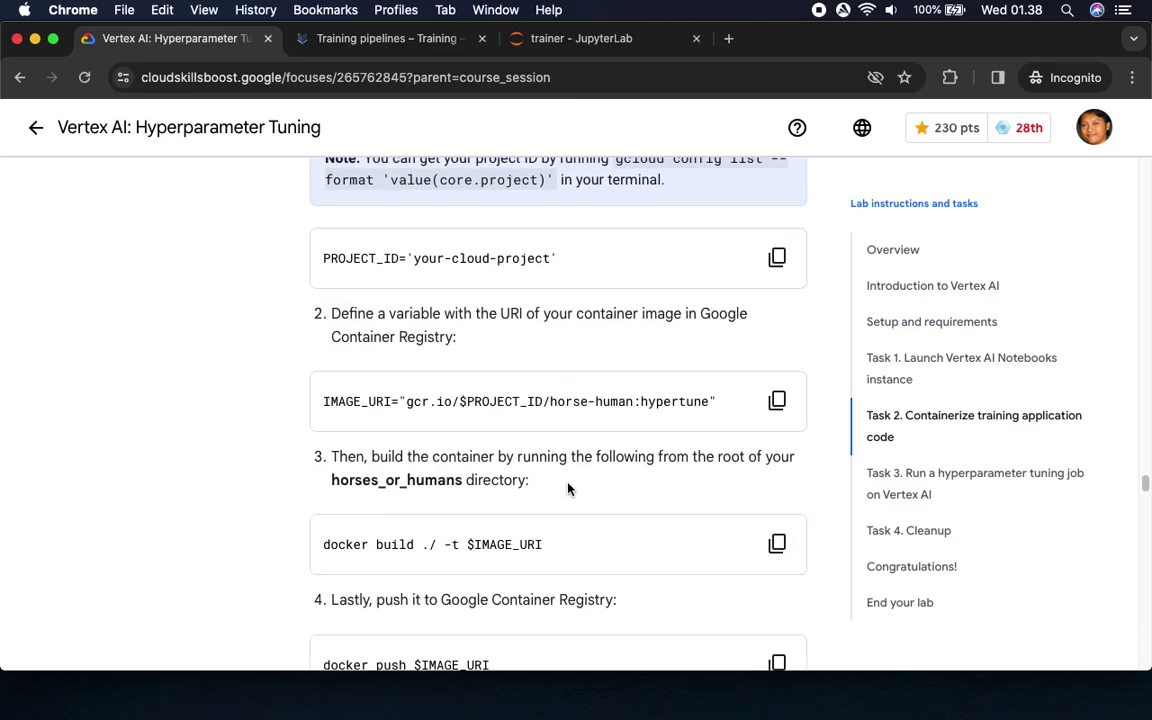
pyautogui.scroll(-6, 568, 489)
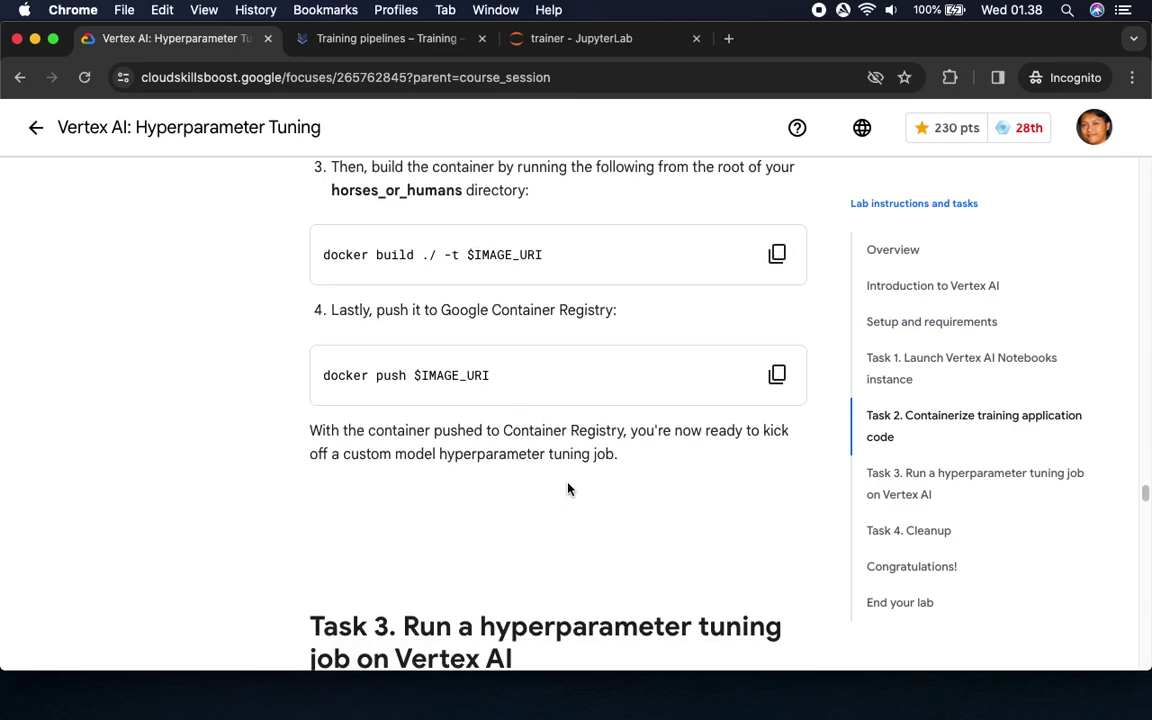
pyautogui.scroll(-8, 568, 489)
pyautogui.scroll(-7, 568, 489)
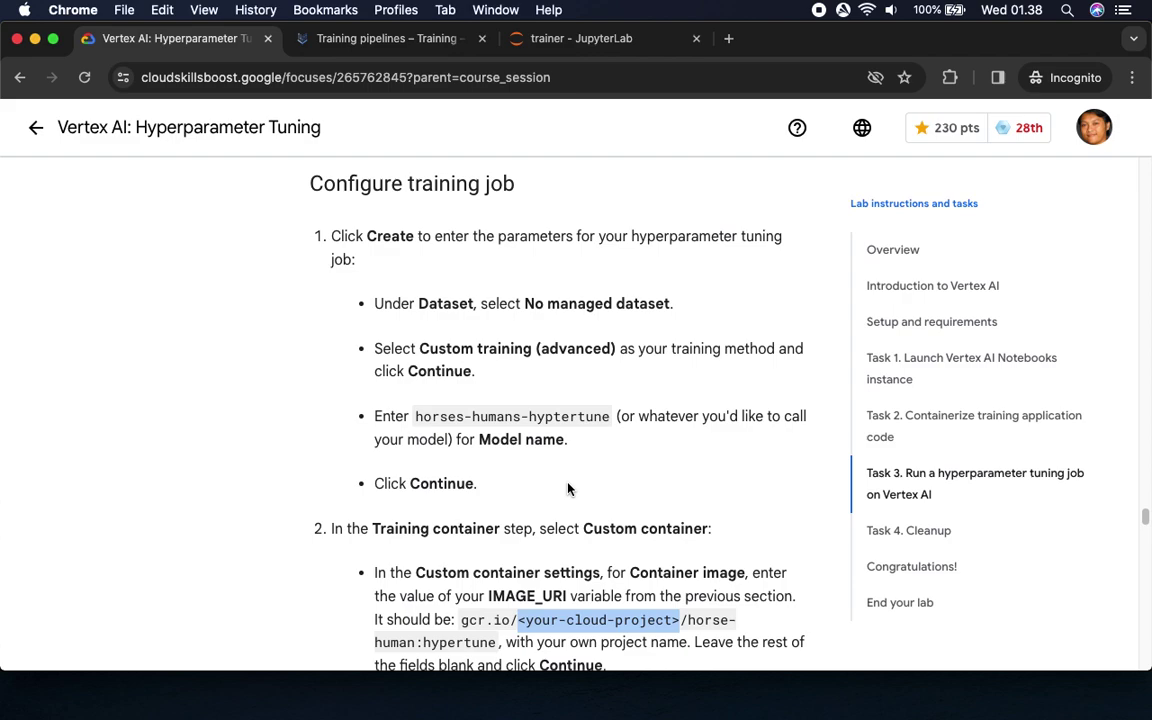
pyautogui.scroll(-4, 568, 489)
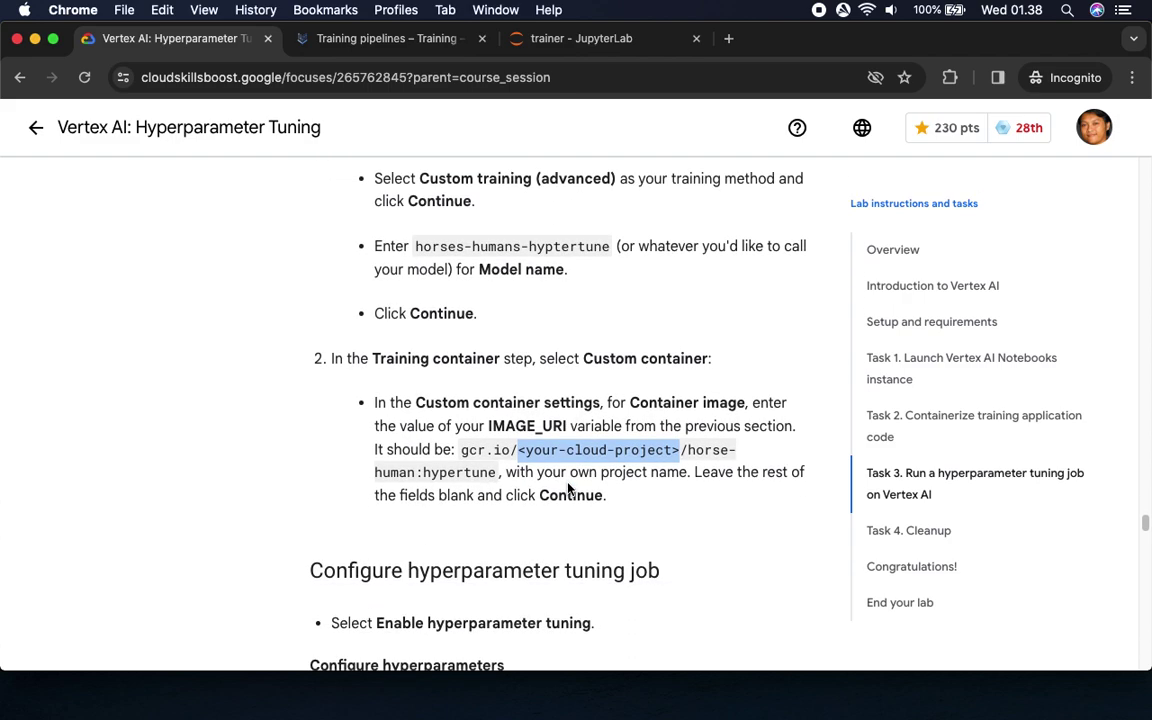
pyautogui.scroll(-5, 568, 489)
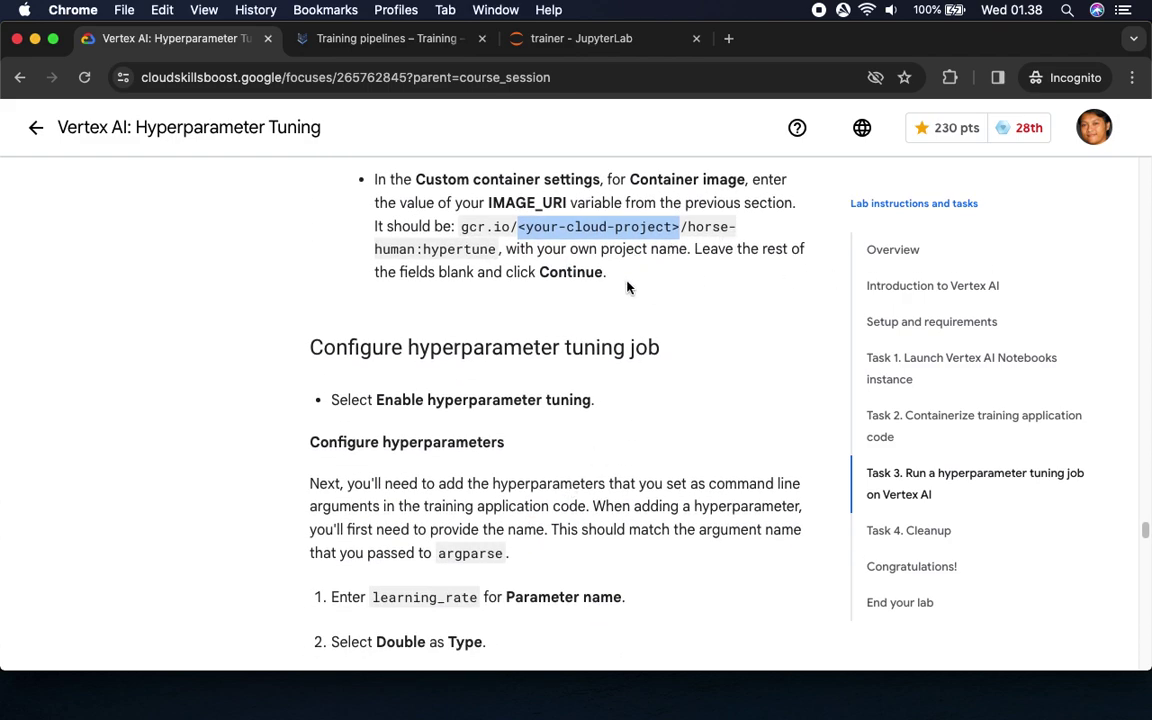
# Leave the model output directory and arguments blank and continue from the training container settings to the hyperparameters
pyautogui.click(360, 38)
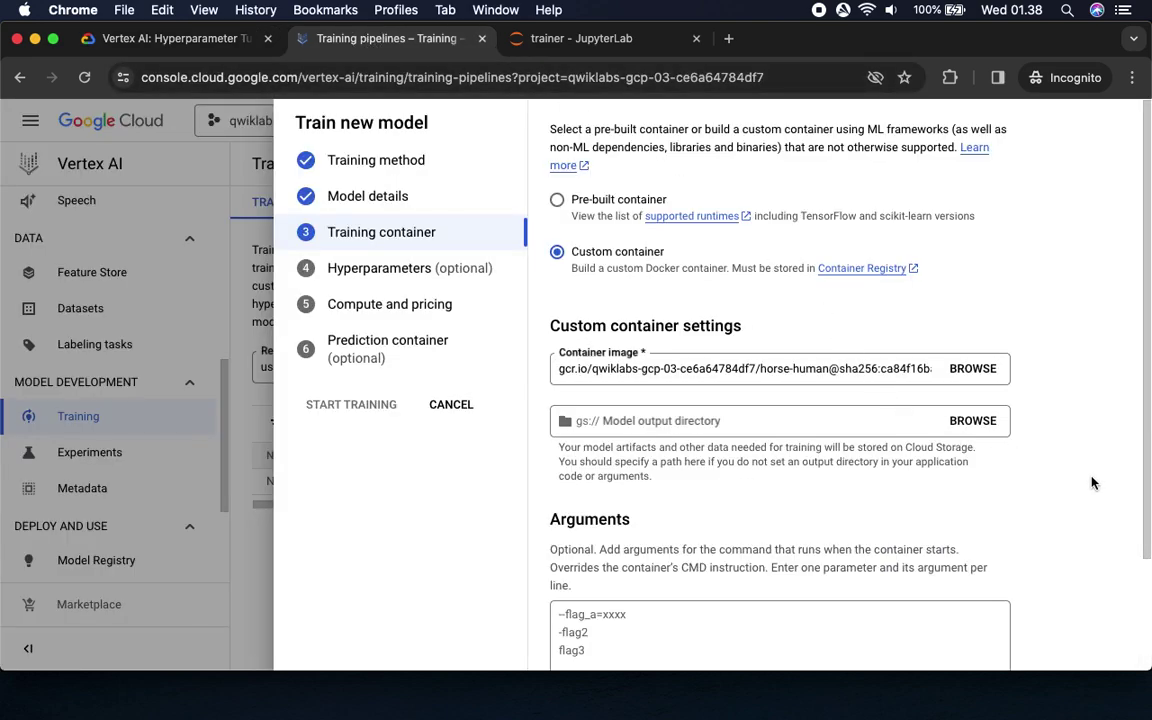
pyautogui.scroll(-3, 1091, 484)
pyautogui.click(590, 640)
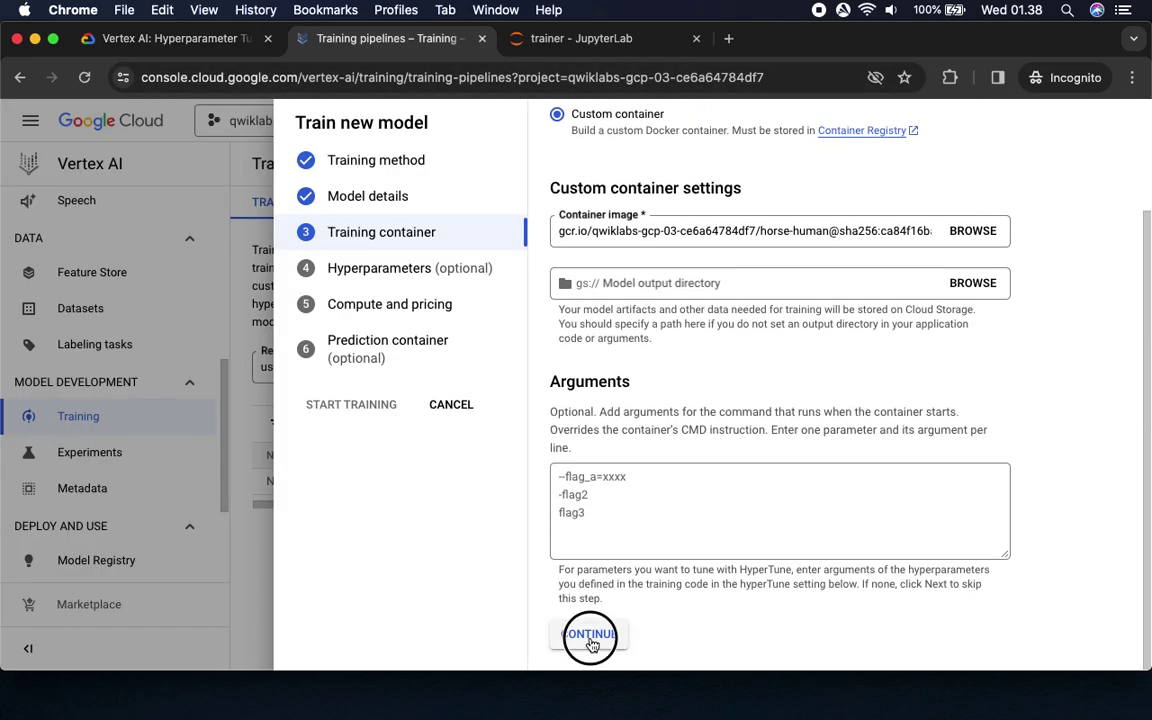
# Check the lab's instruction for the hyperparameter tuning job and enable hyperparameter tuning for the model
pyautogui.click(160, 38)
pyautogui.moveTo(378, 400); pyautogui.dragTo(679, 399)
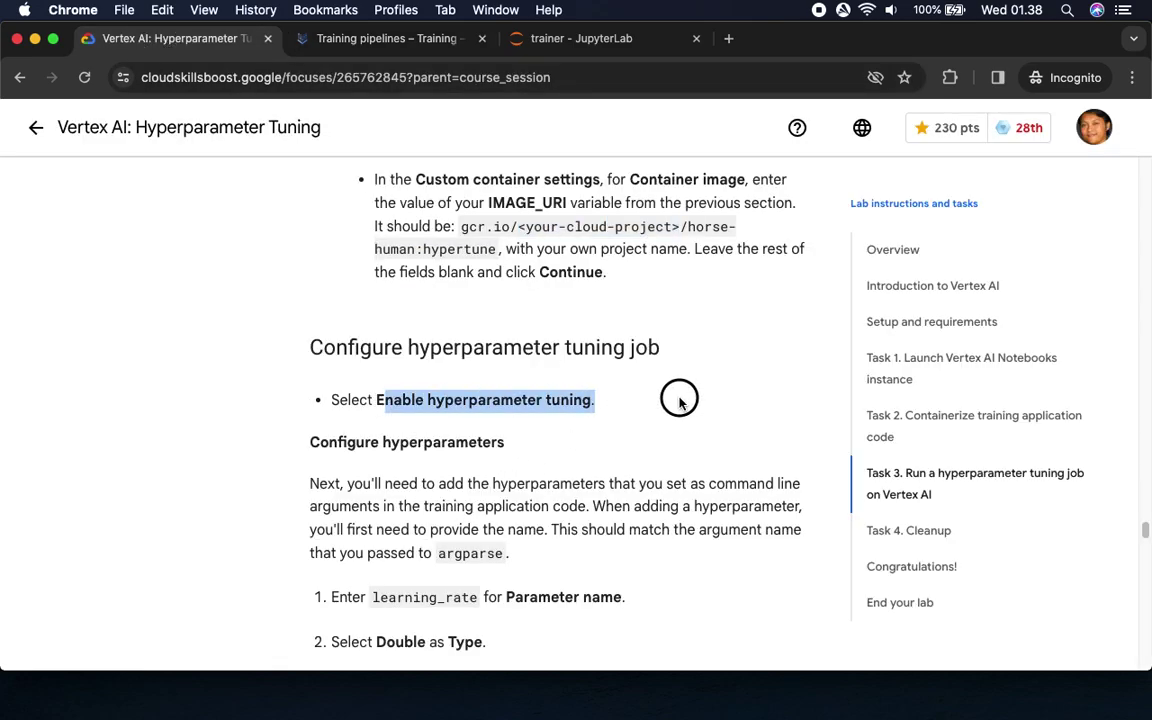
pyautogui.click(516, 38)
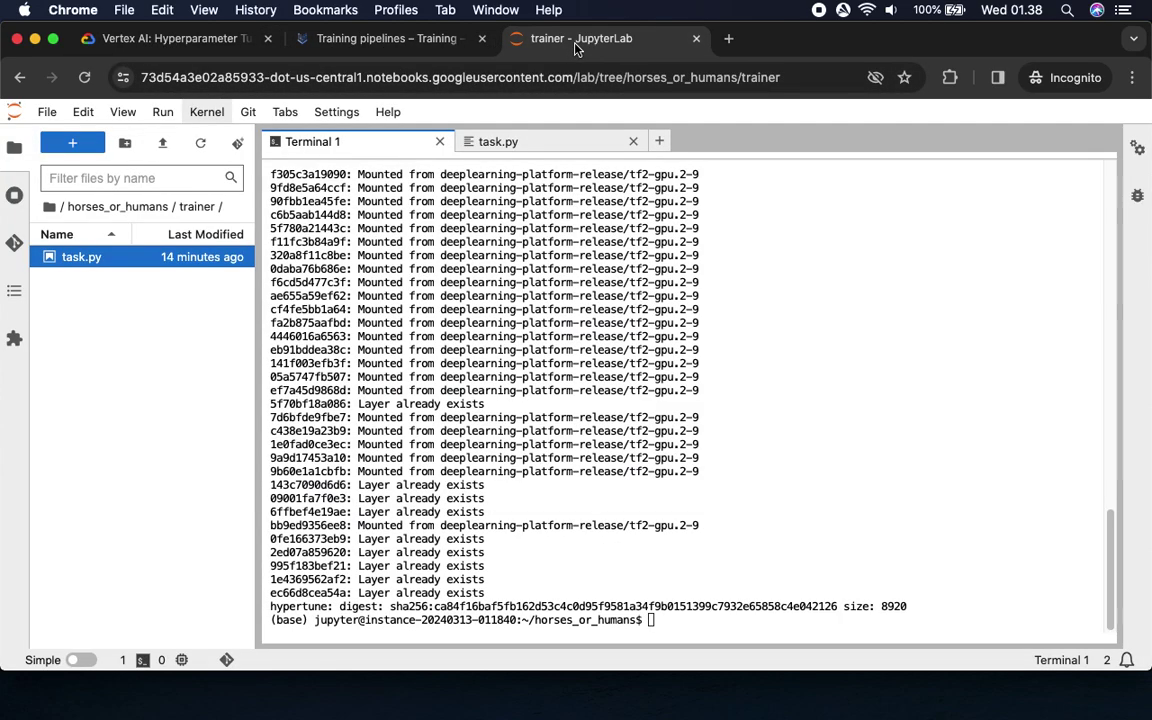
pyautogui.click(345, 38)
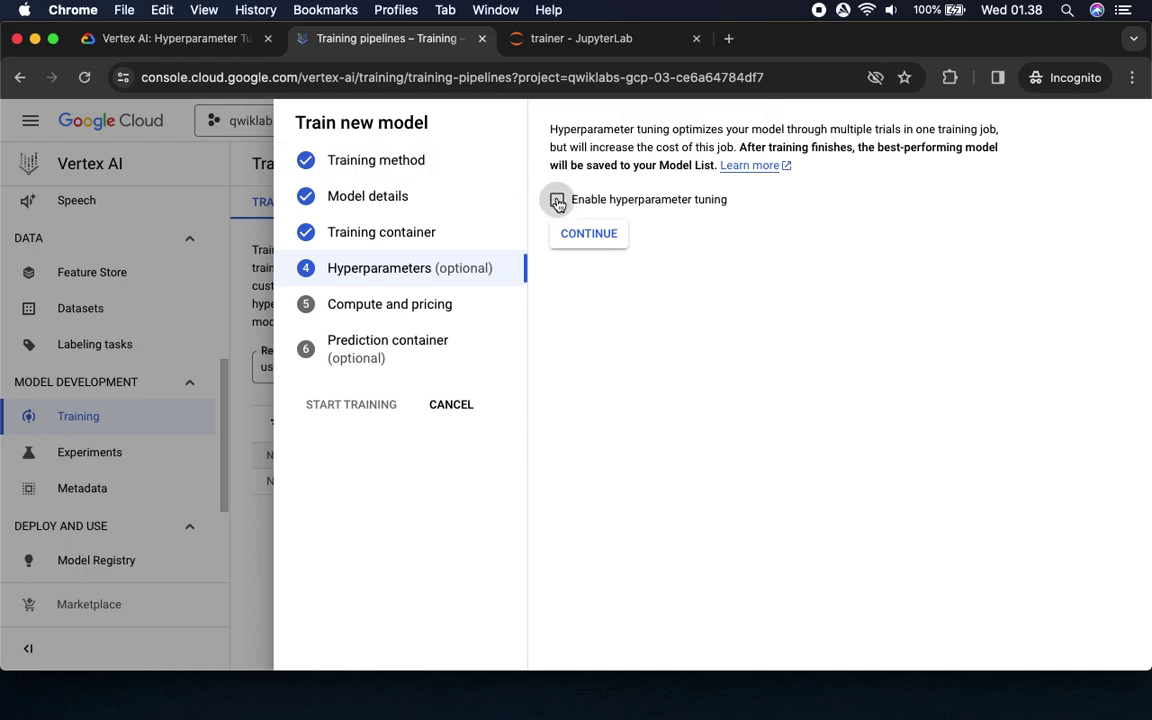
pyautogui.click(557, 200)
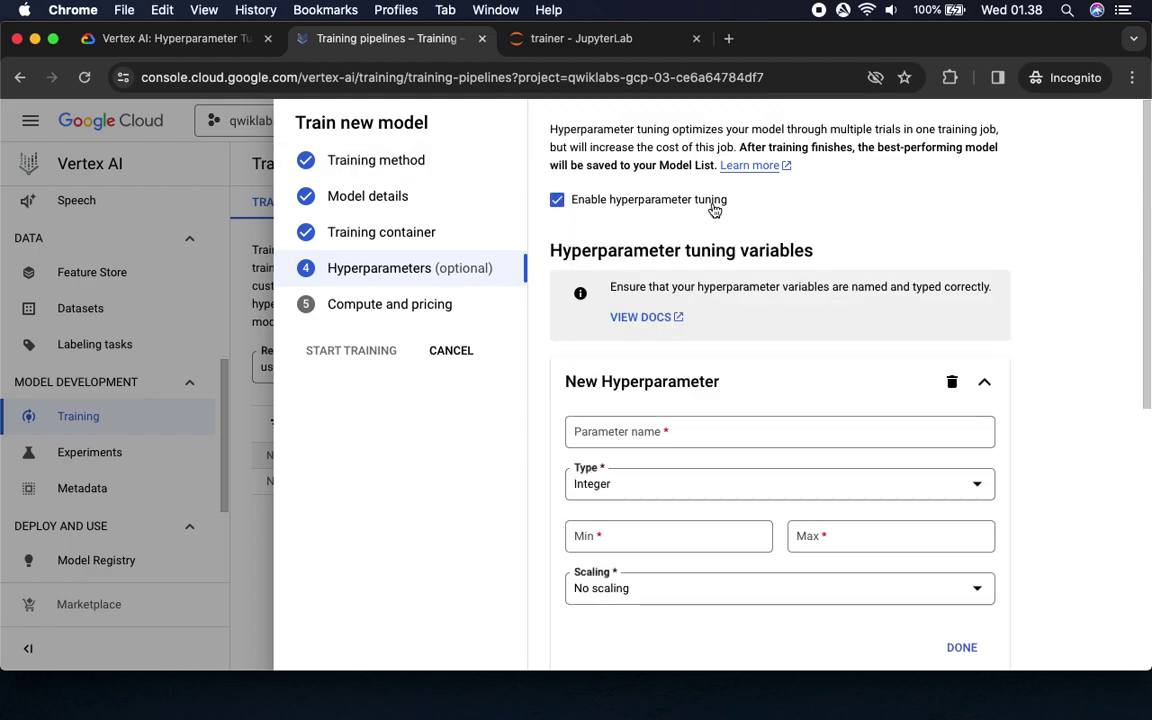
# Name the new hyperparameter learning_rate, copied from the lab, and check its type, range and scaling in the instructions
pyautogui.click(162, 34)
pyautogui.scroll(-5, 578, 444)
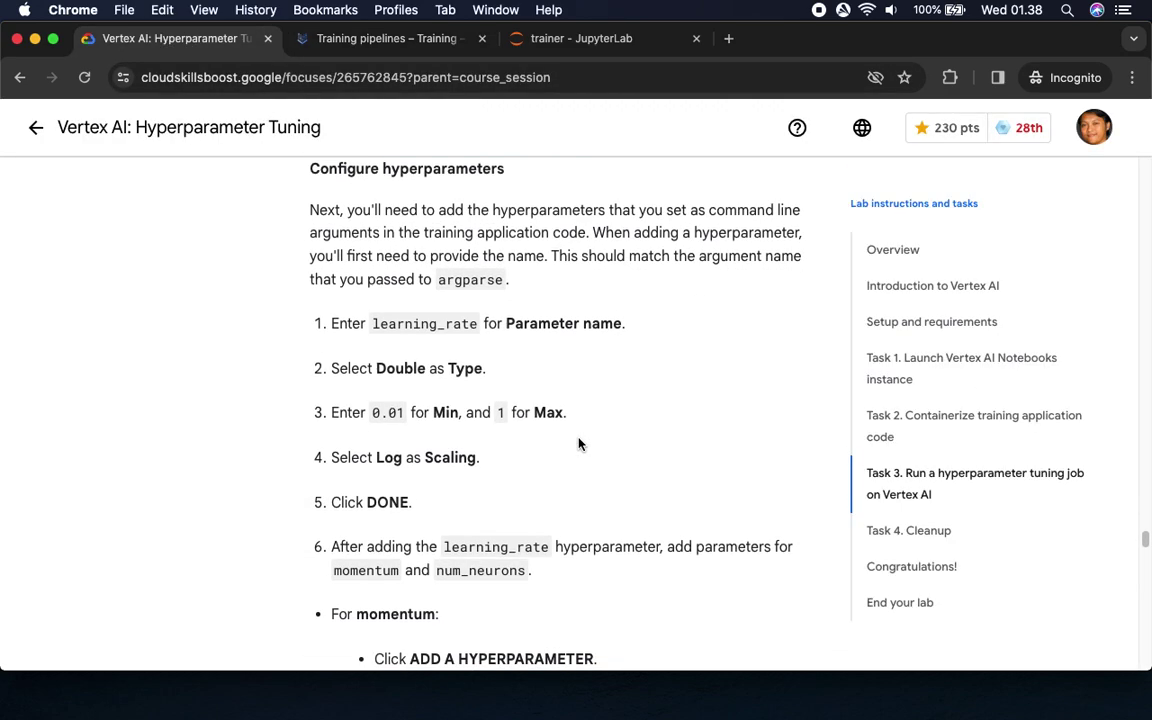
pyautogui.moveTo(370, 211); pyautogui.dragTo(483, 231)
pyautogui.press('super+c')
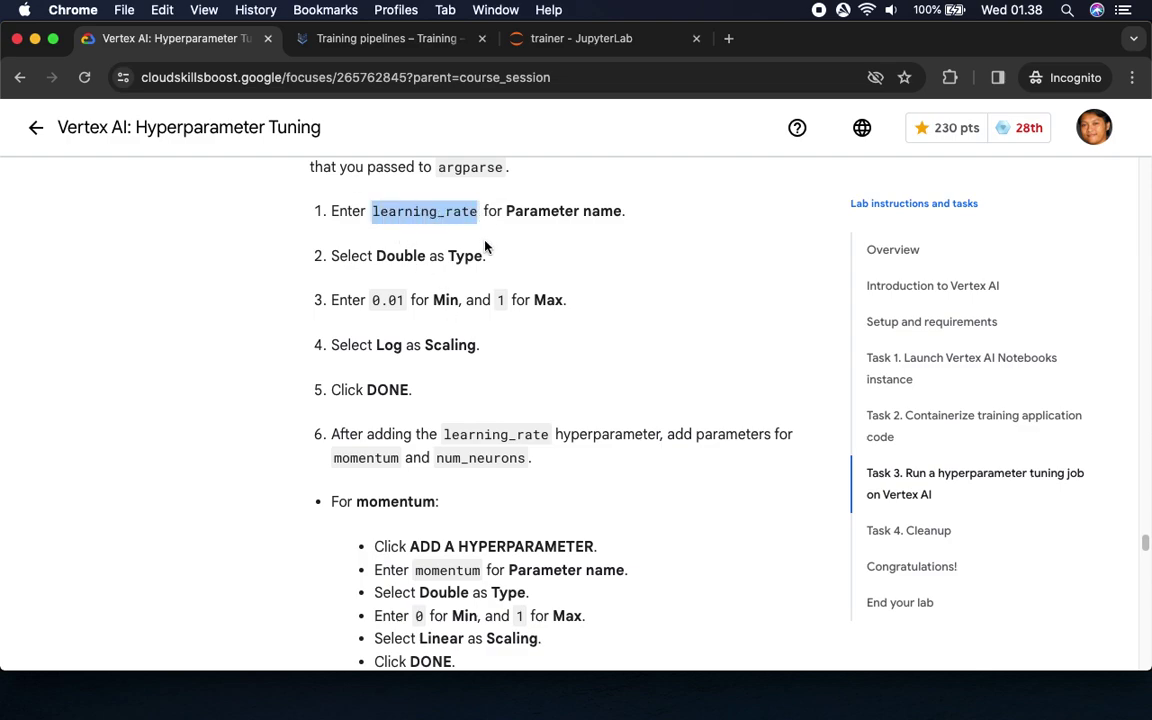
pyautogui.click(386, 44)
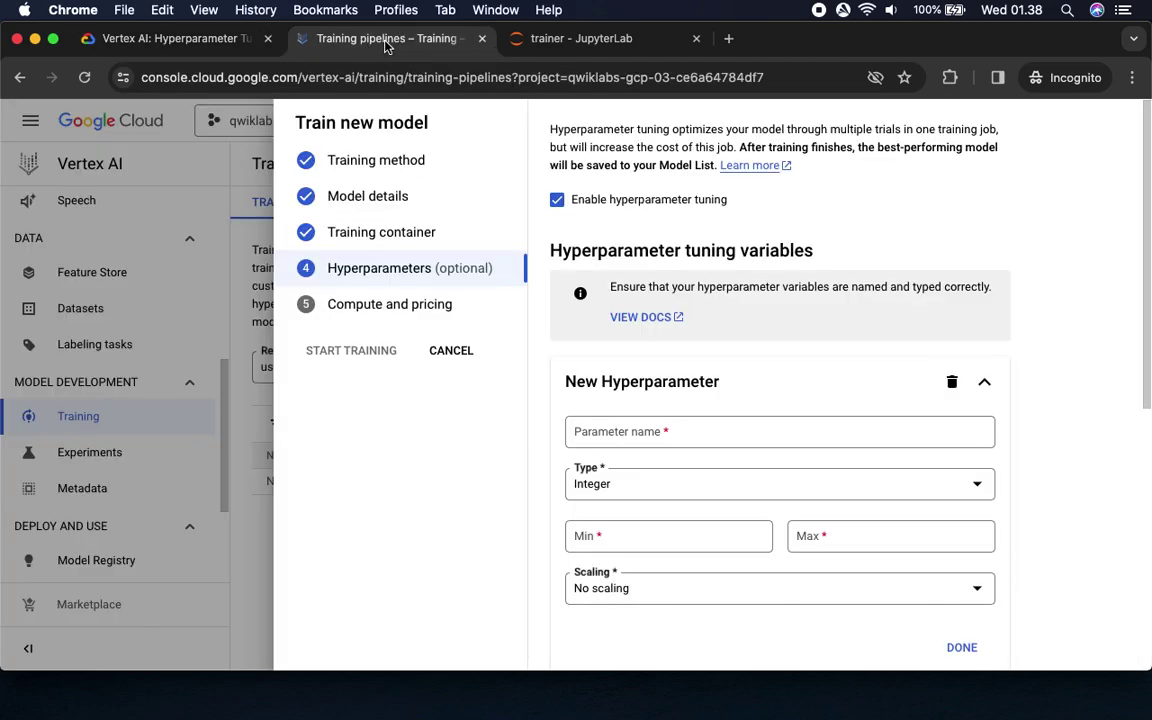
pyautogui.click(690, 433)
pyautogui.press('super+v')
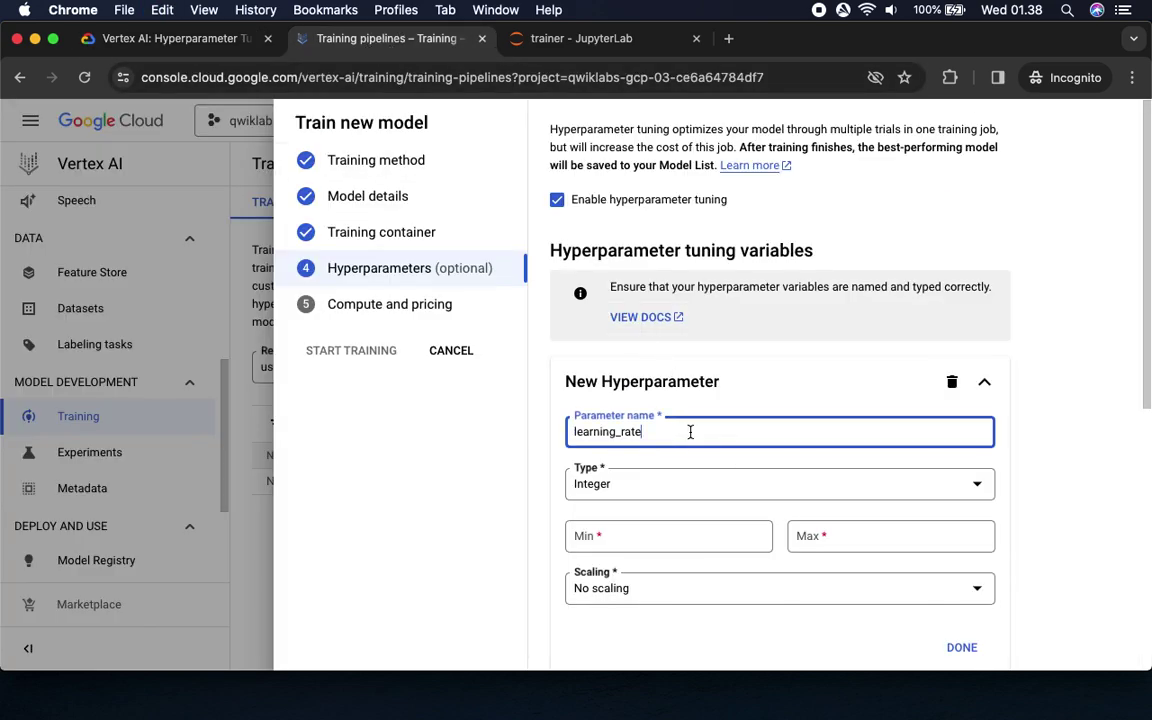
pyautogui.click(183, 45)
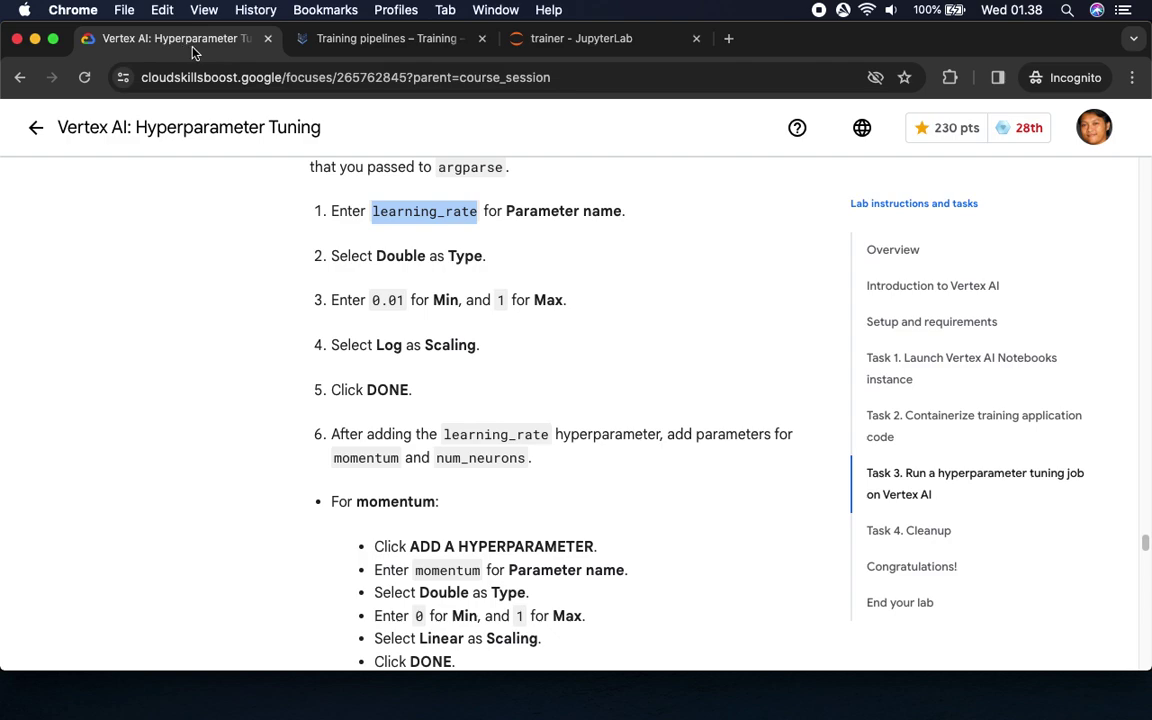
pyautogui.click(330, 44)
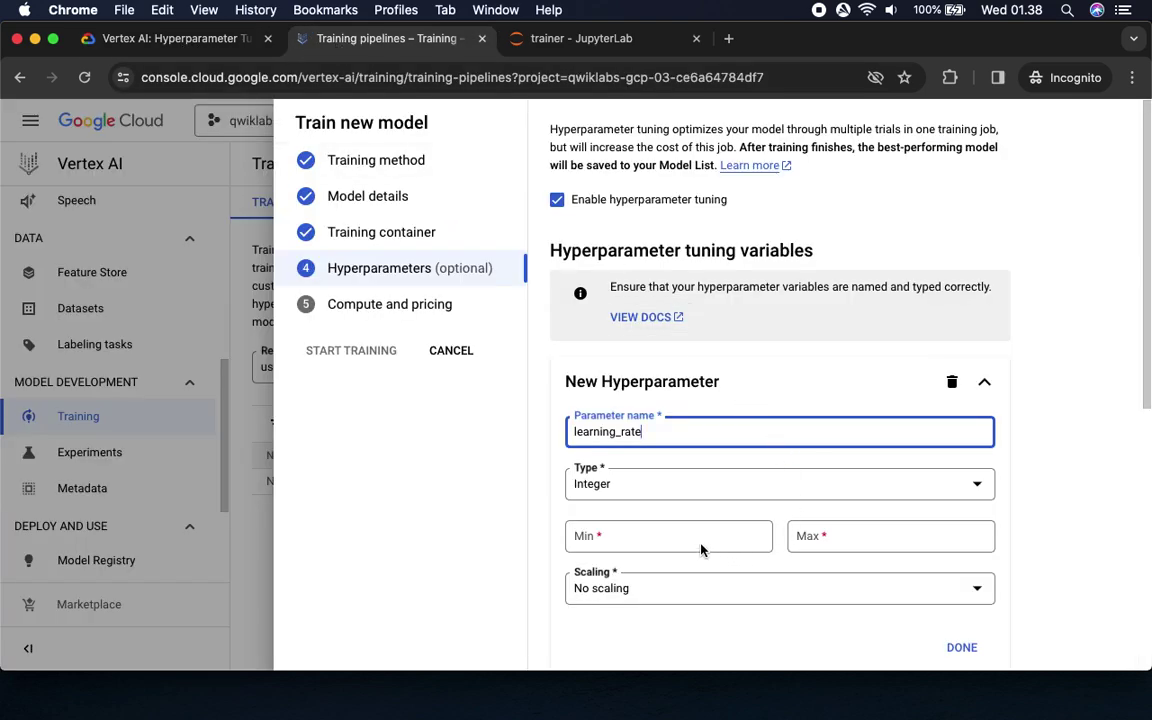
# Set the learning_rate hyperparameter's type to Double with a minimum of 0.01, copied from the lab instructions, and a maximum of 1
pyautogui.click(625, 492)
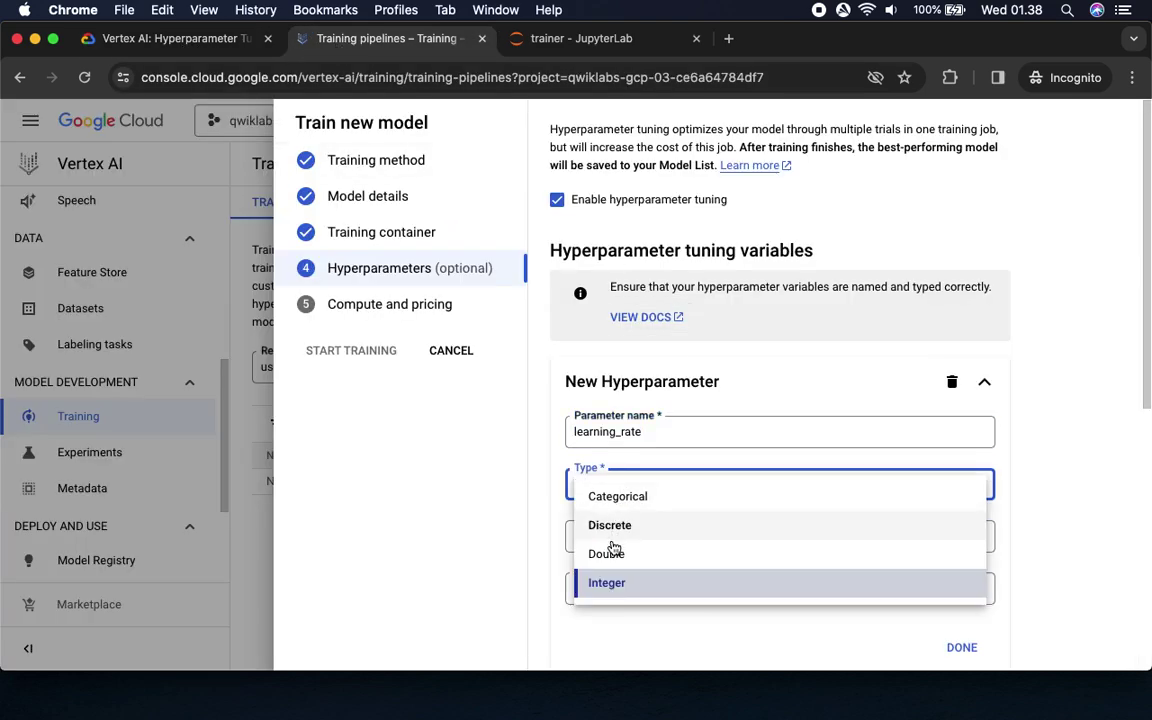
pyautogui.click(607, 552)
pyautogui.click(181, 47)
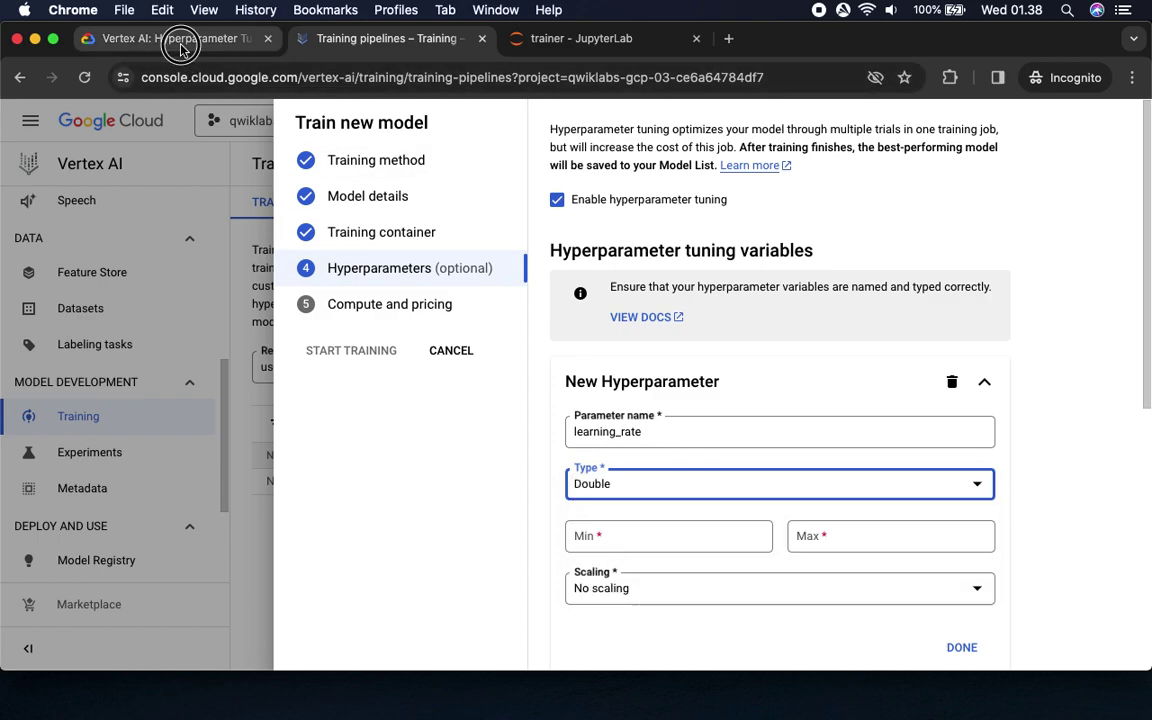
pyautogui.scroll(-2, 545, 383)
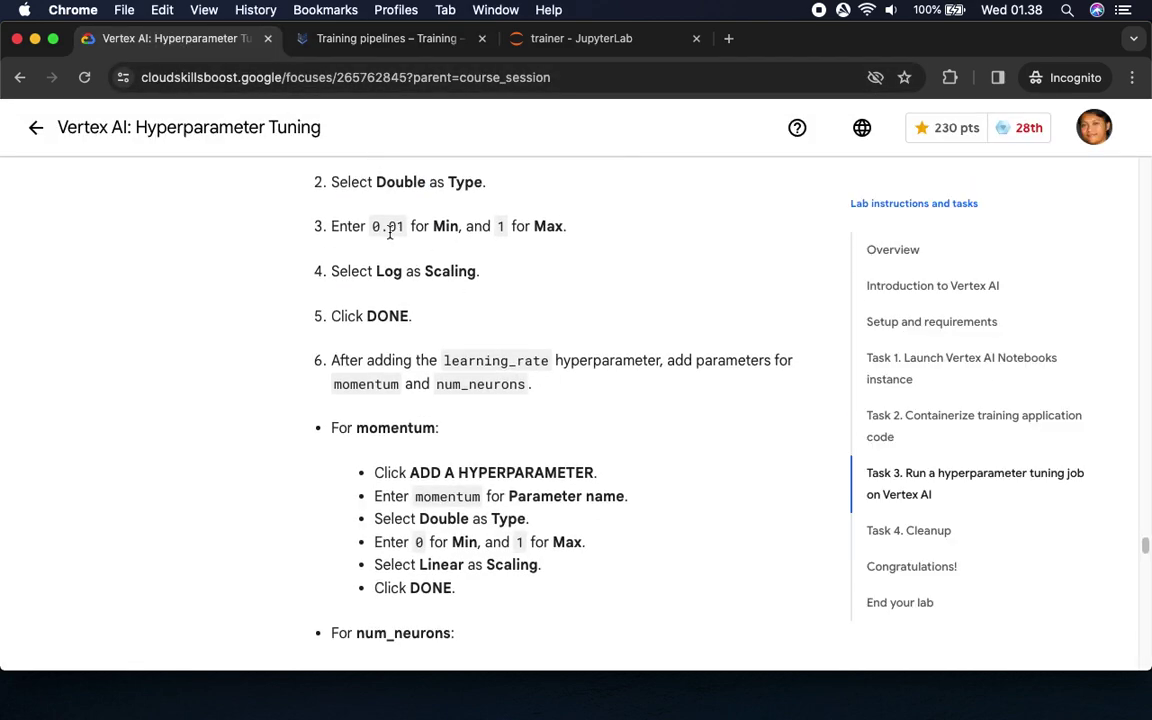
pyautogui.moveTo(374, 226); pyautogui.dragTo(405, 233)
pyautogui.press('super+c')
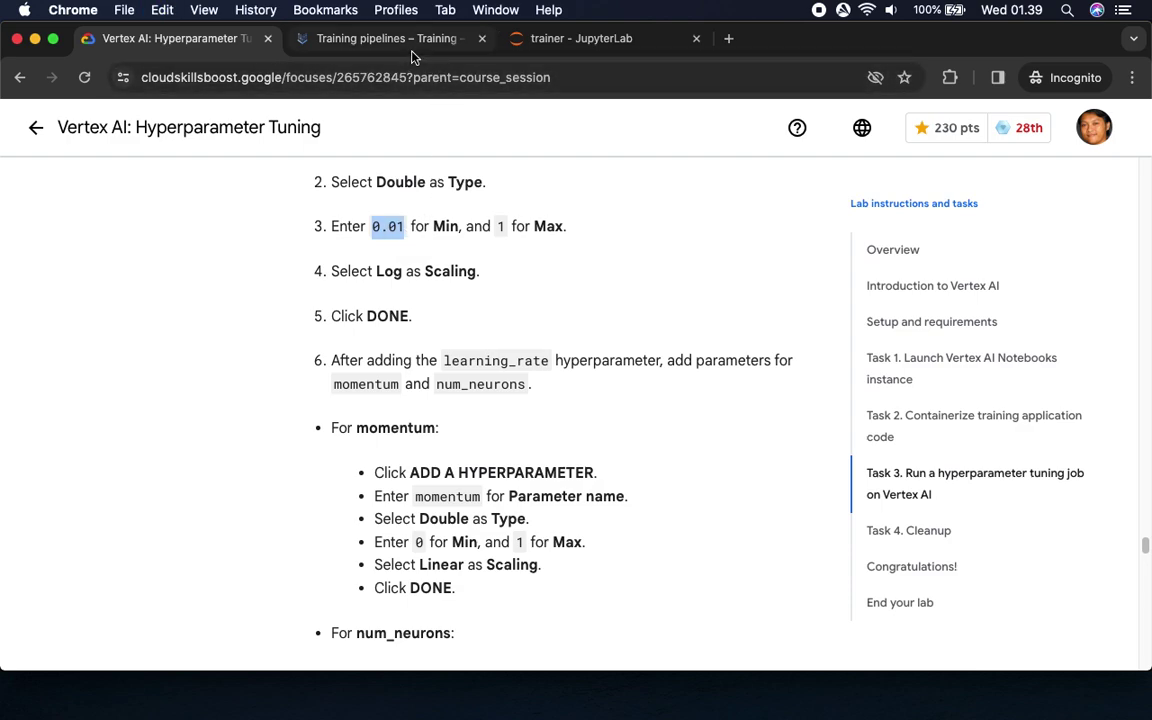
pyautogui.click(380, 40)
pyautogui.click(659, 538)
pyautogui.press('super+v')
pyautogui.click(858, 539)
pyautogui.write('1')
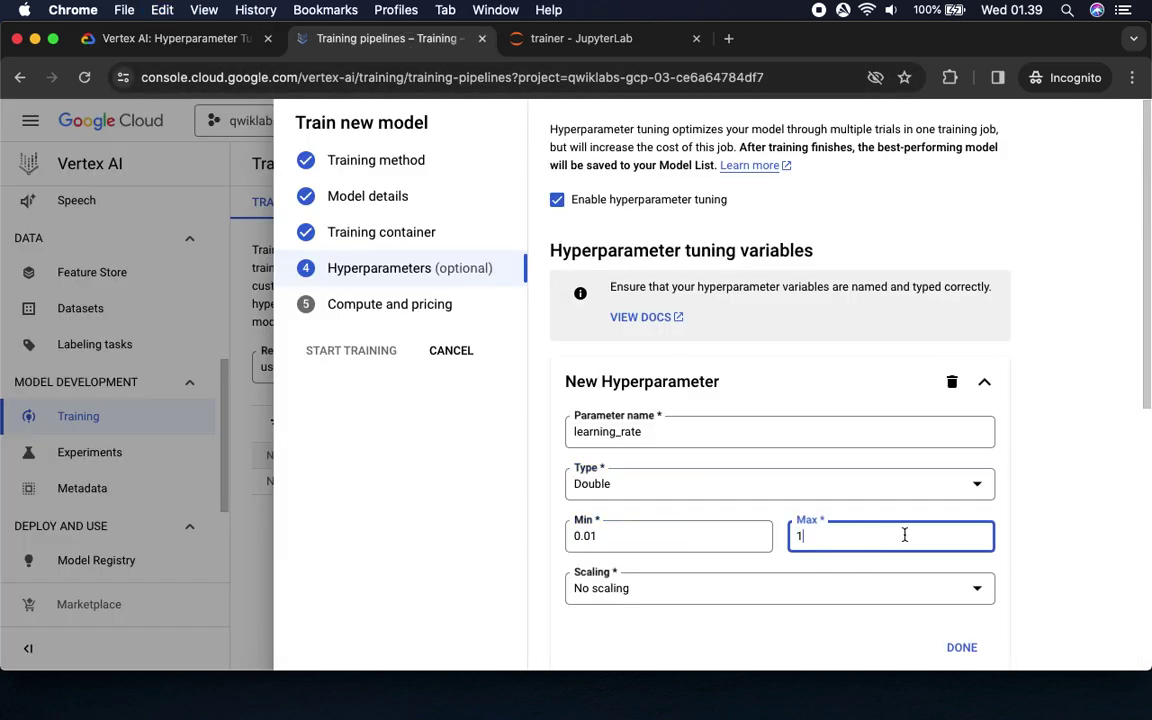
# Set the learning_rate scaling to Log as the lab instructs and finish this hyperparameter
pyautogui.click(152, 42)
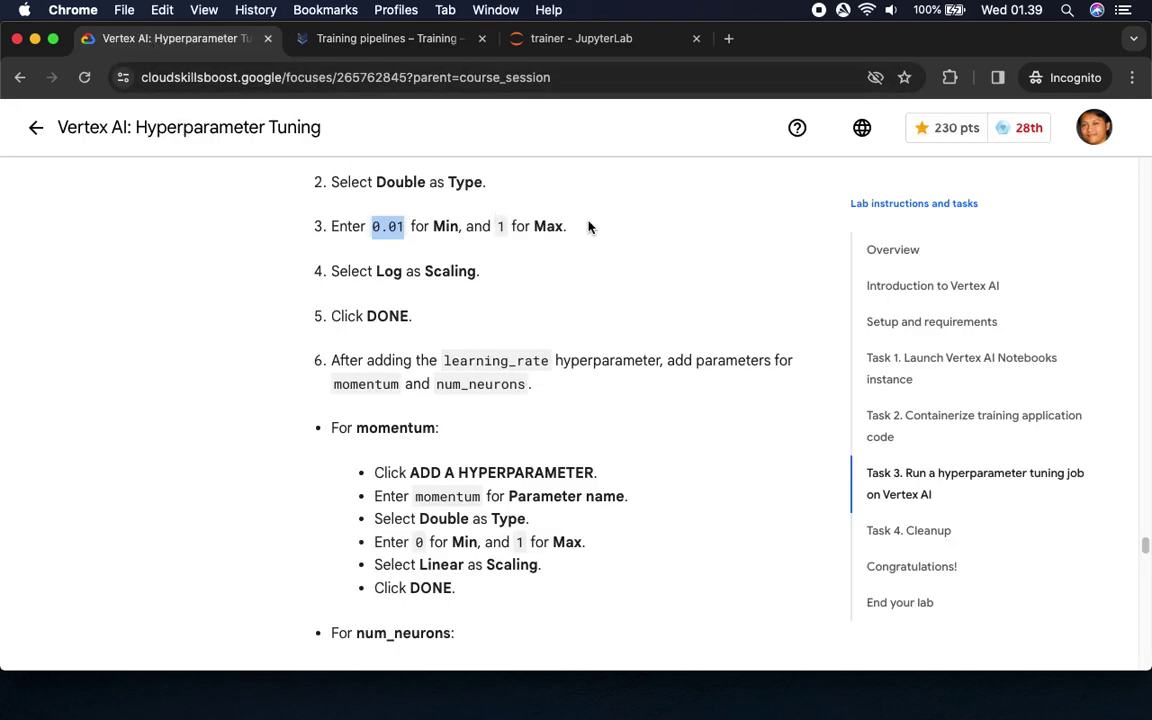
pyautogui.click(342, 41)
pyautogui.click(607, 596)
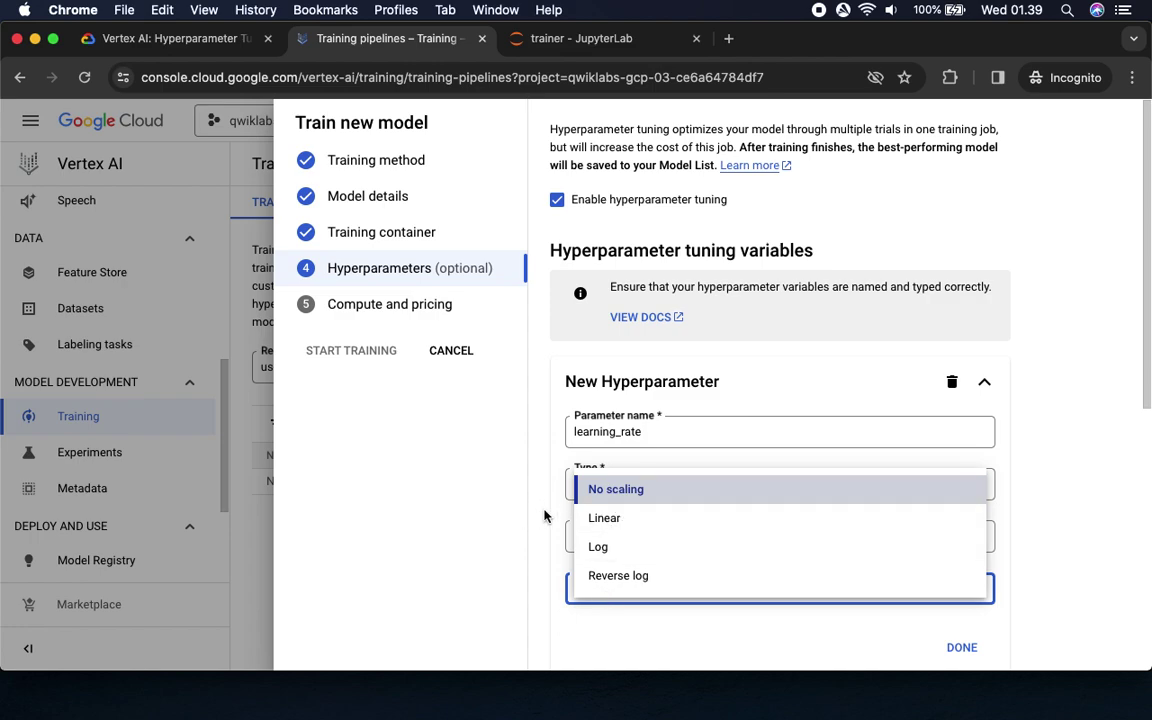
pyautogui.click(544, 512)
pyautogui.click(609, 595)
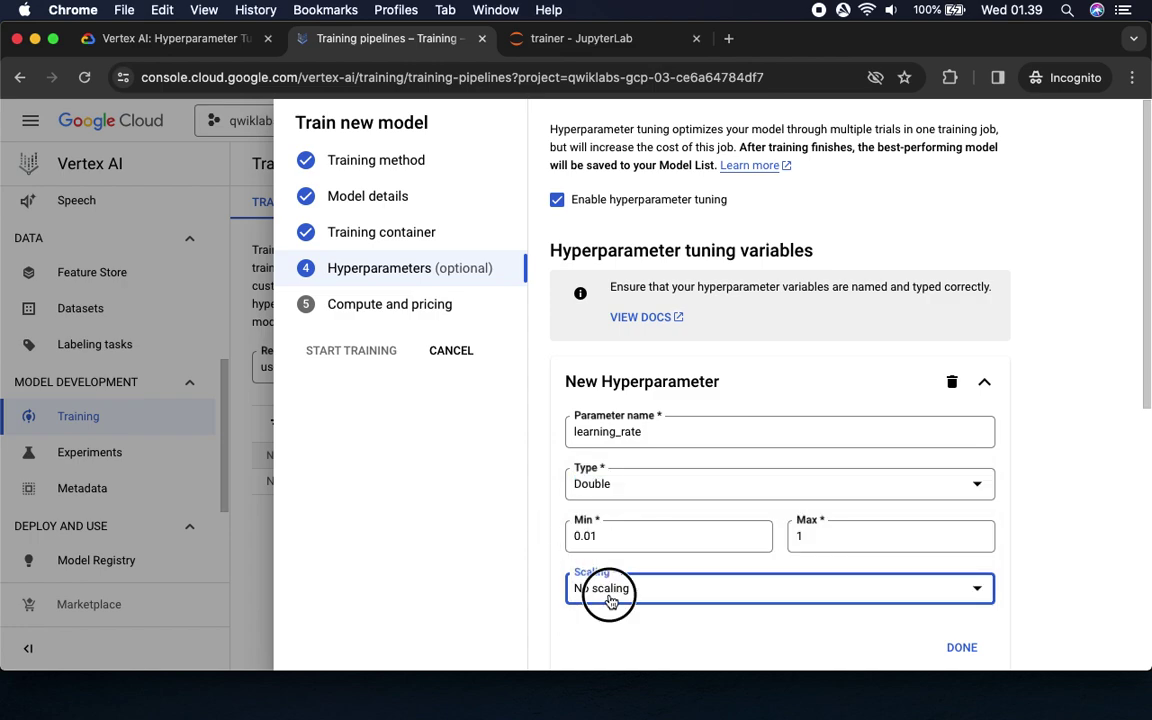
pyautogui.click(616, 548)
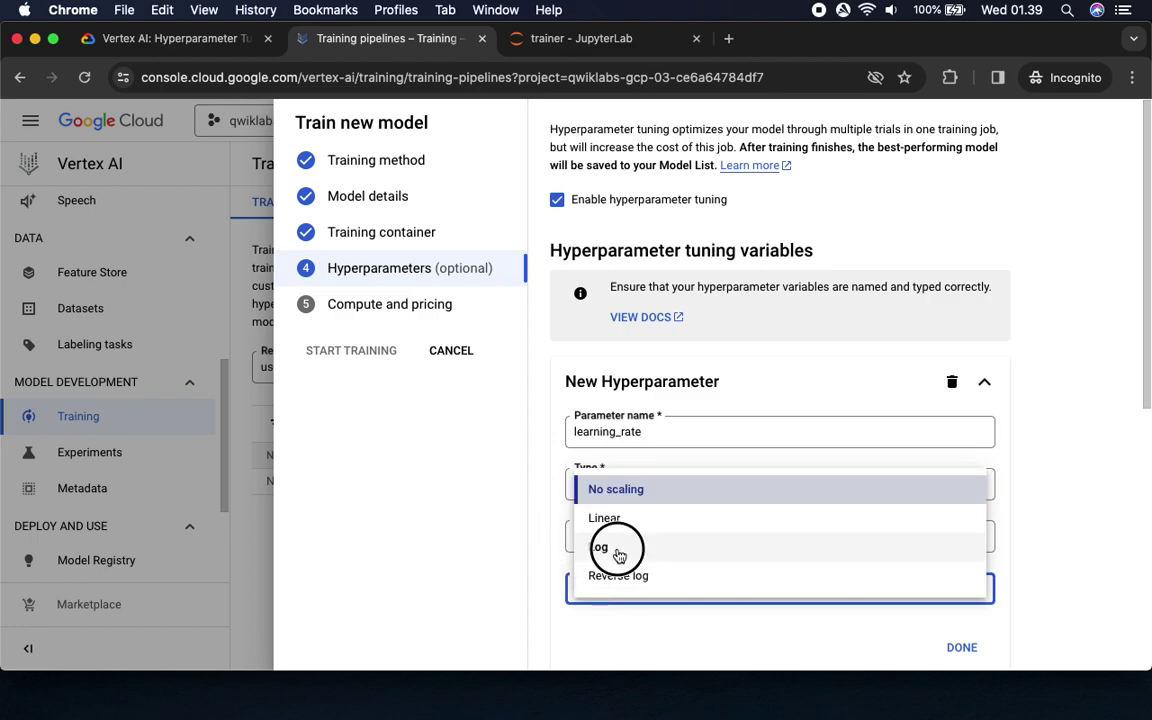
pyautogui.click(190, 40)
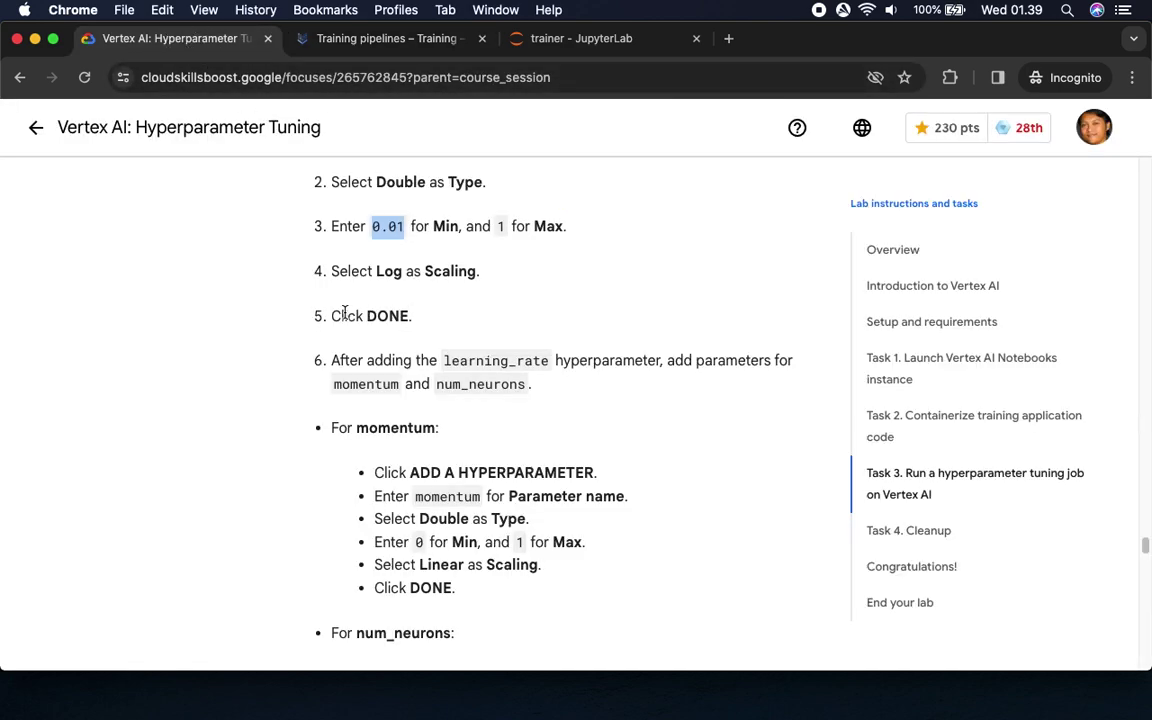
pyautogui.click(362, 38)
pyautogui.click(961, 647)
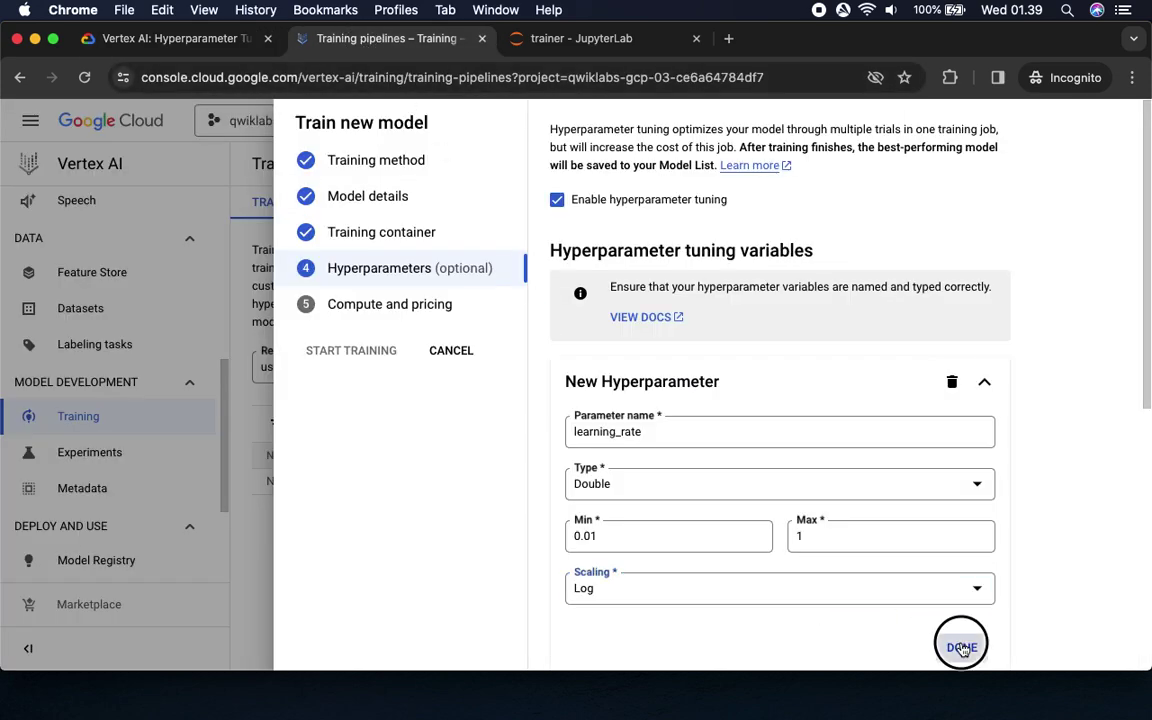
# Review the lab's settings for the momentum and num_neurons hyperparameters and add a second hyperparameter to the training job
pyautogui.click(121, 38)
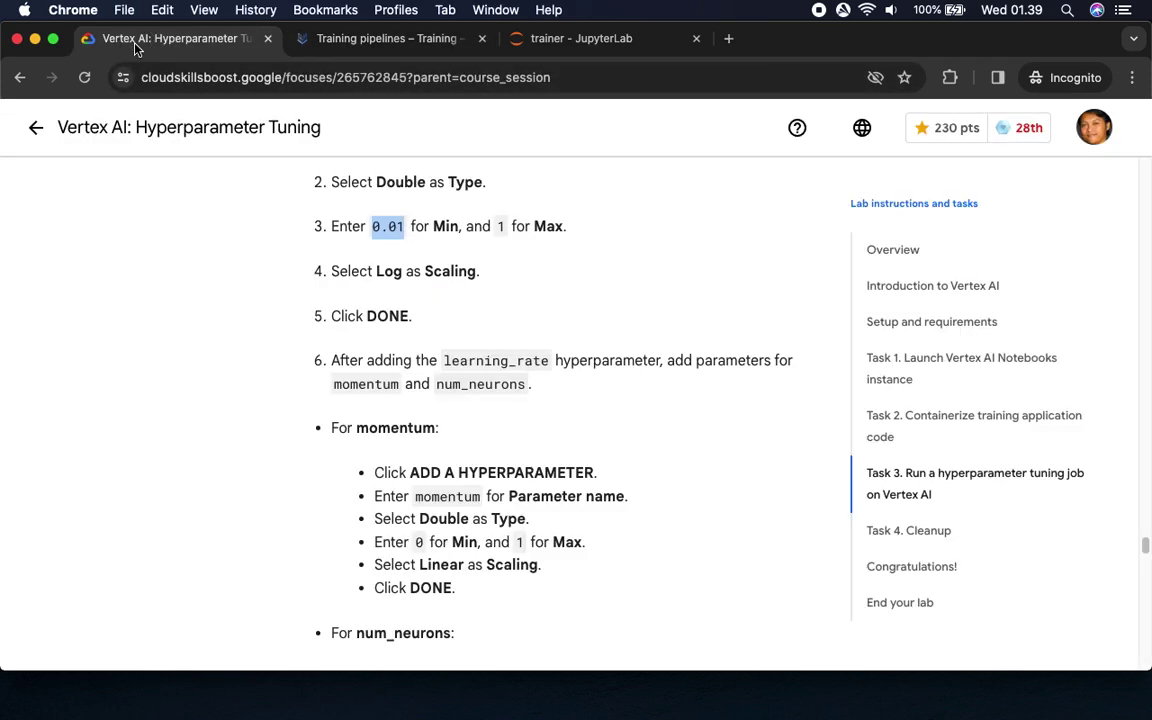
pyautogui.scroll(-3, 439, 398)
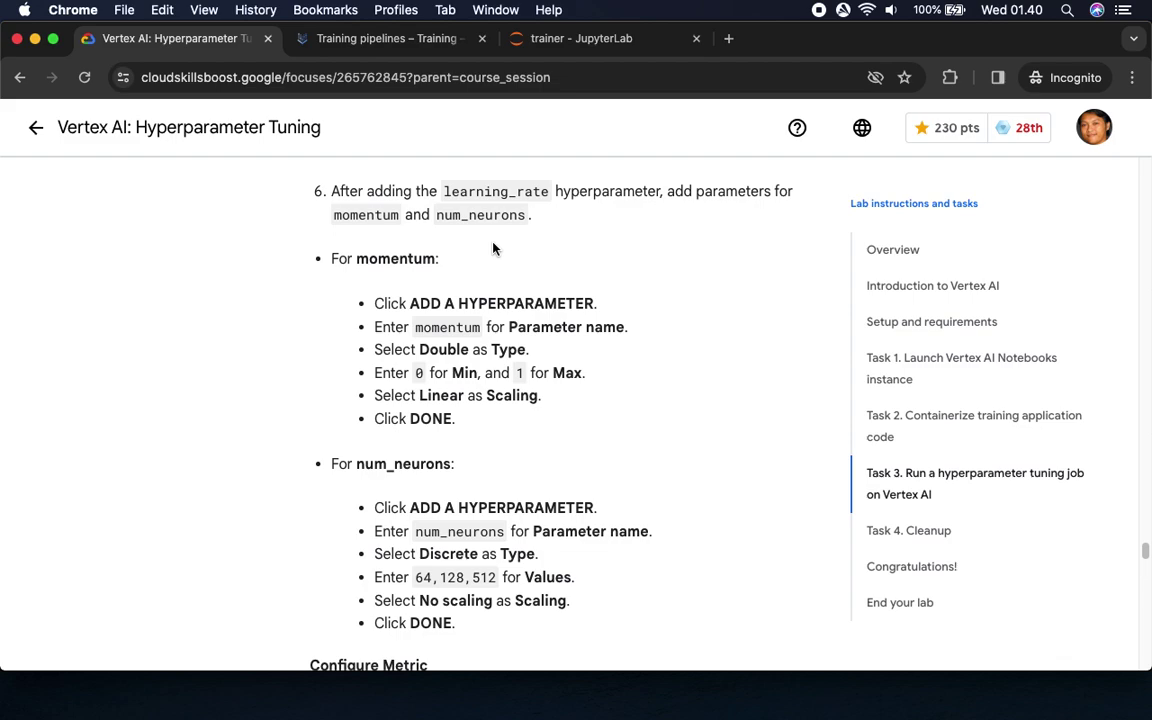
pyautogui.click(357, 40)
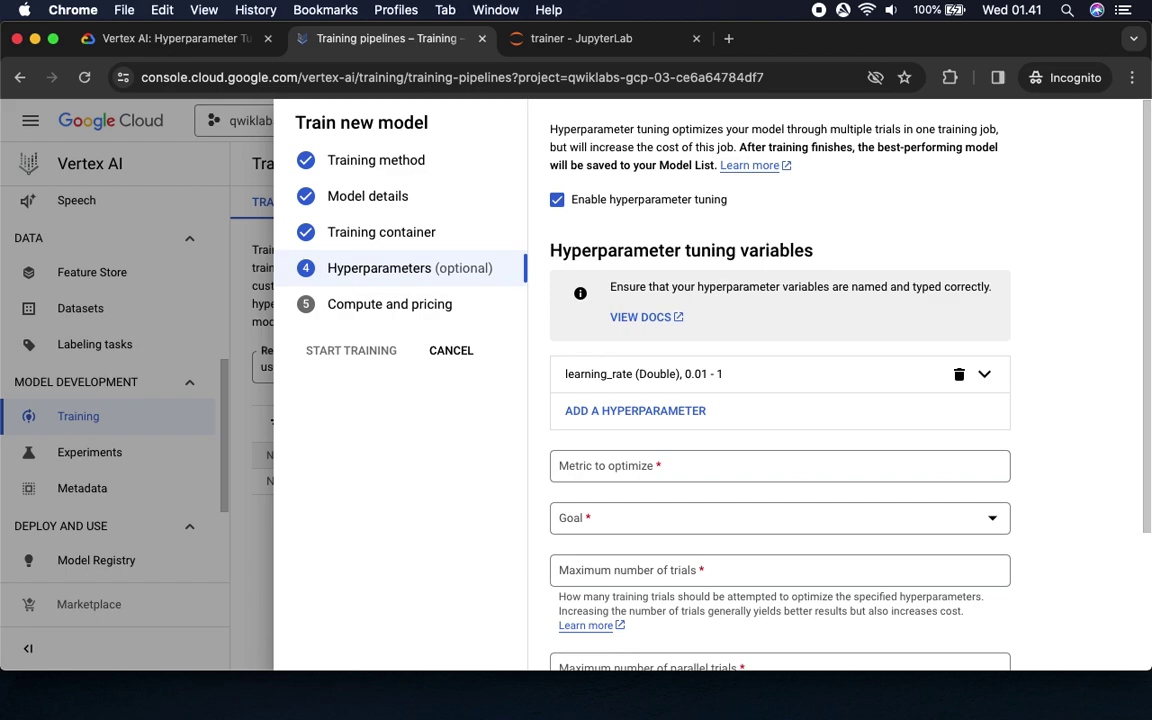
pyautogui.click(630, 418)
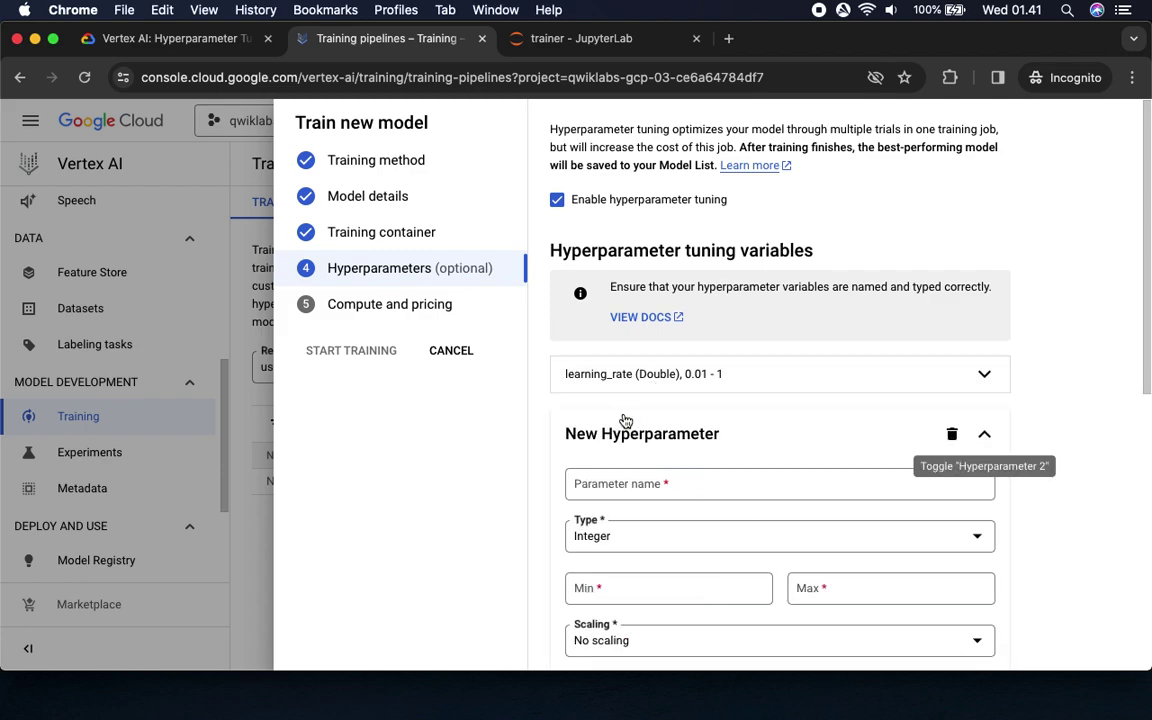
pyautogui.scroll(-2, 673, 441)
pyautogui.scroll(-2, 673, 441)
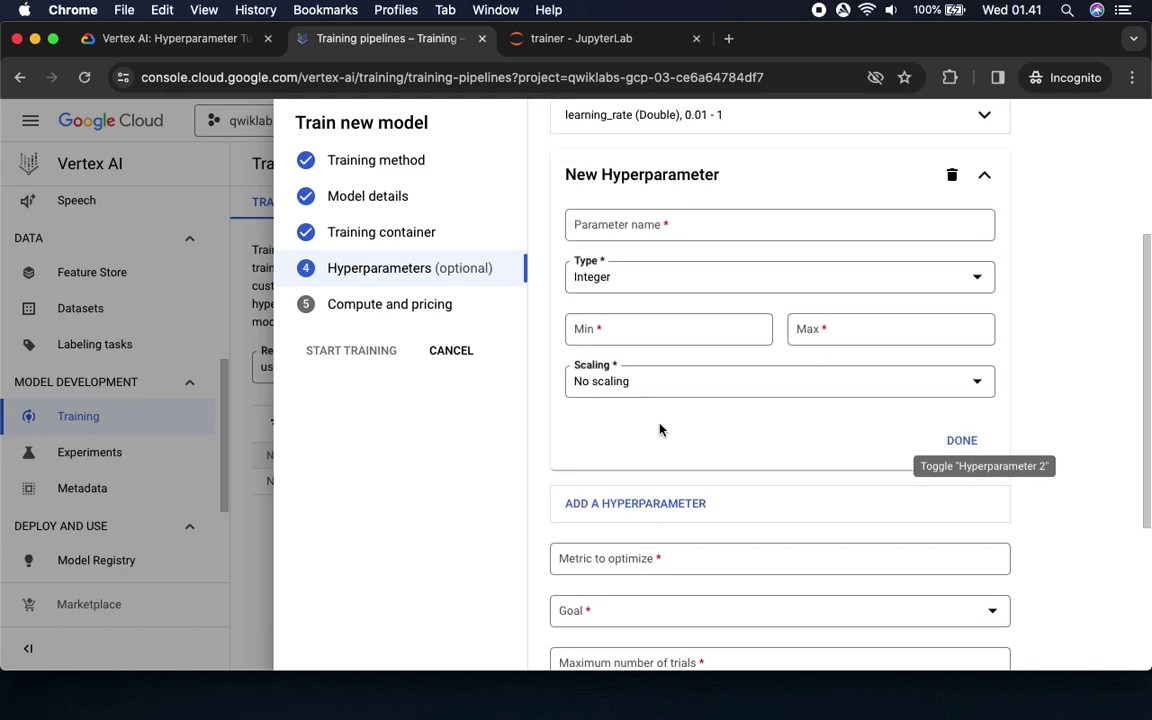
# Name the second hyperparameter momentum, copied from the lab instructions
pyautogui.click(140, 38)
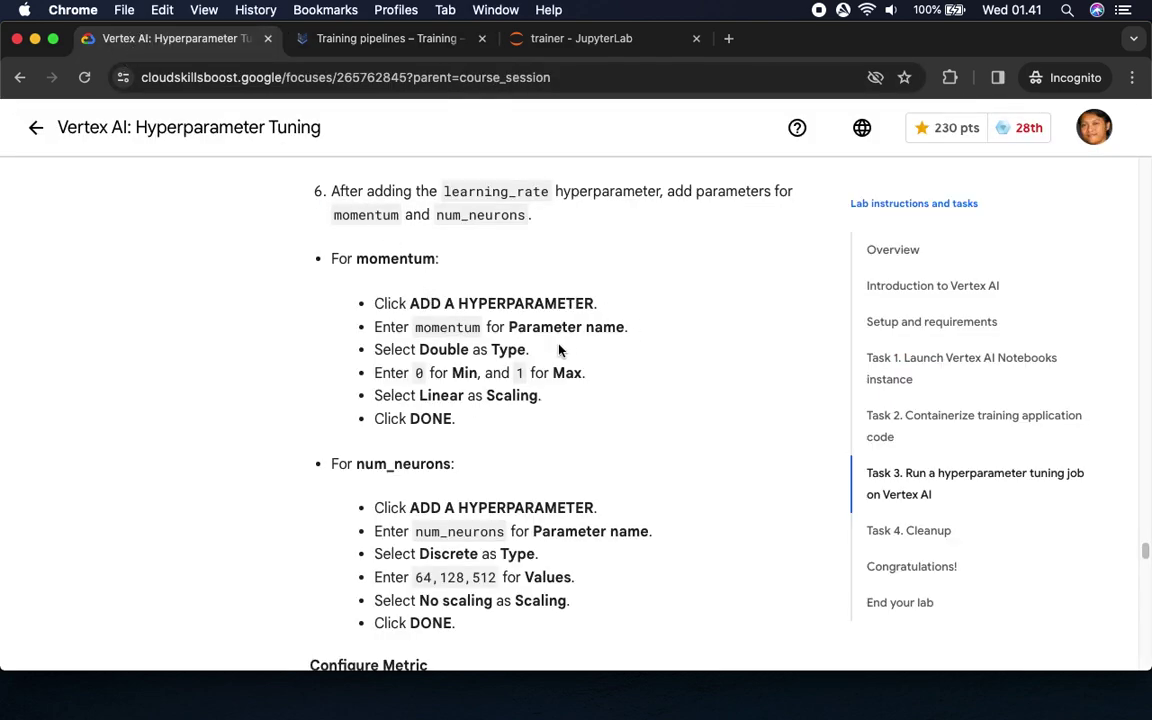
pyautogui.doubleClick(432, 327)
pyautogui.press('super+c')
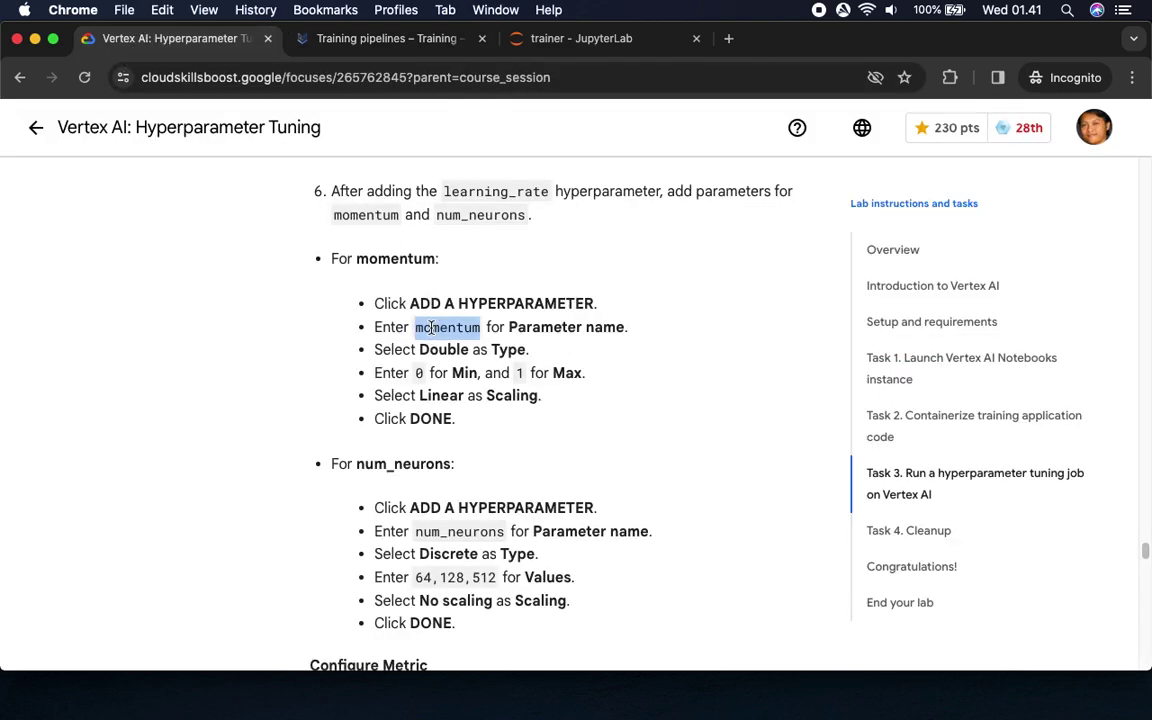
pyautogui.click(585, 40)
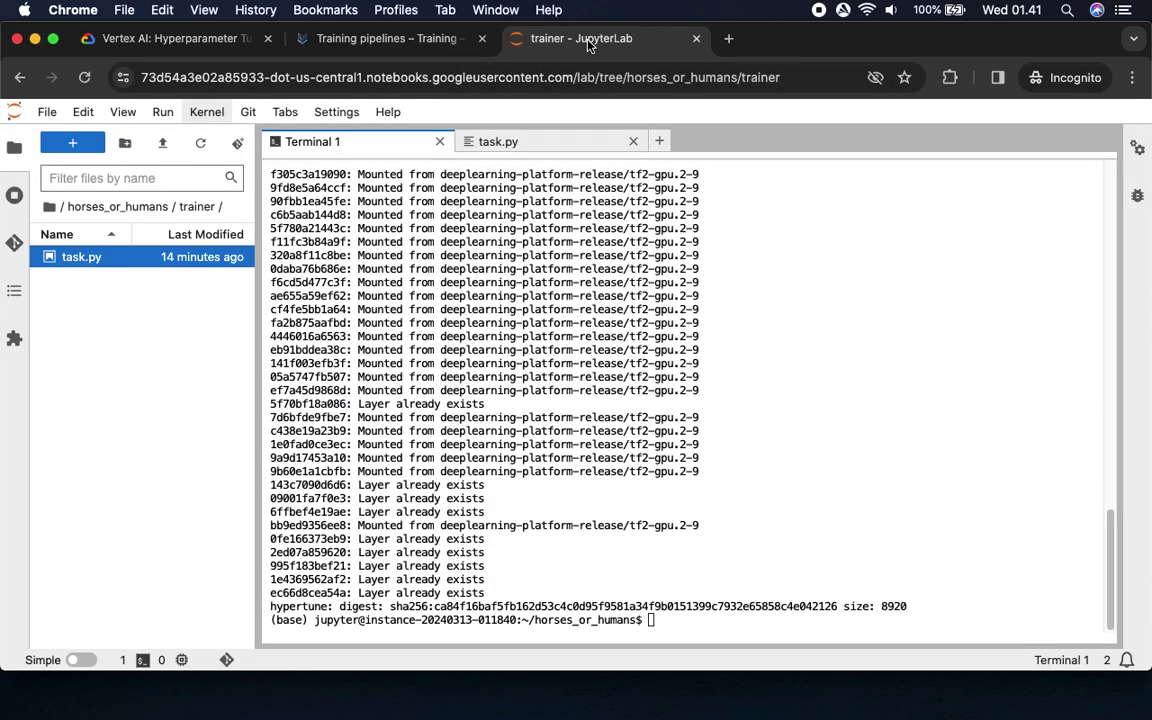
pyautogui.click(410, 48)
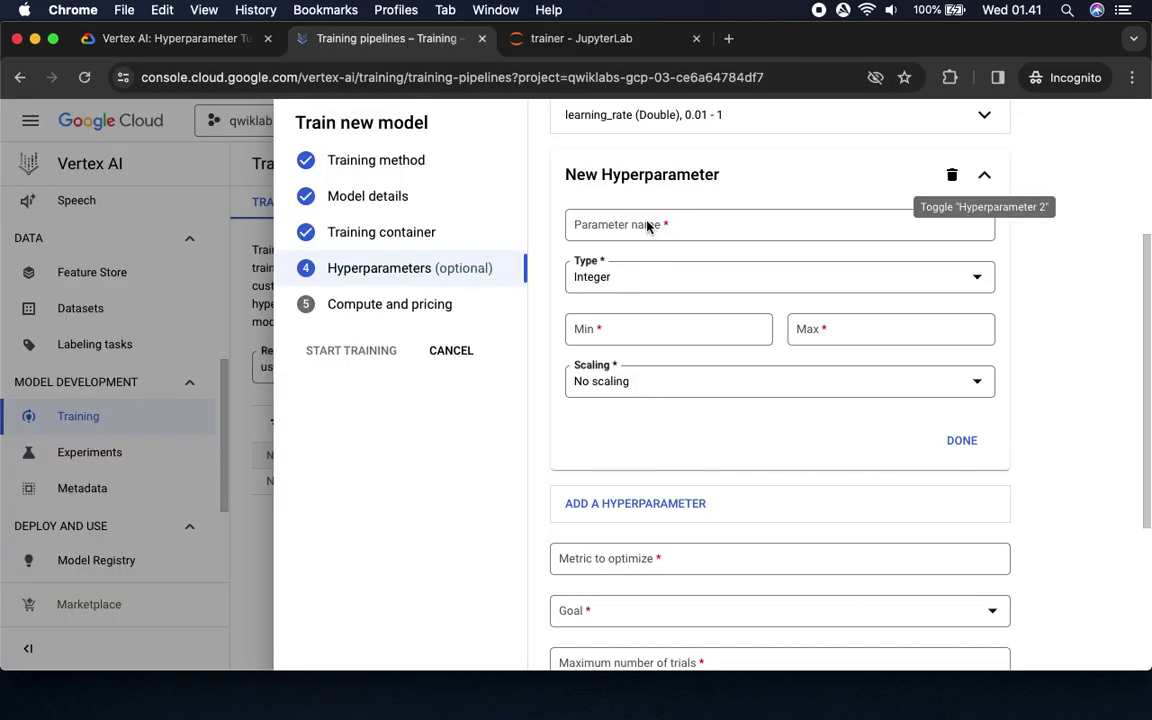
pyautogui.click(647, 226)
pyautogui.press('super+v')
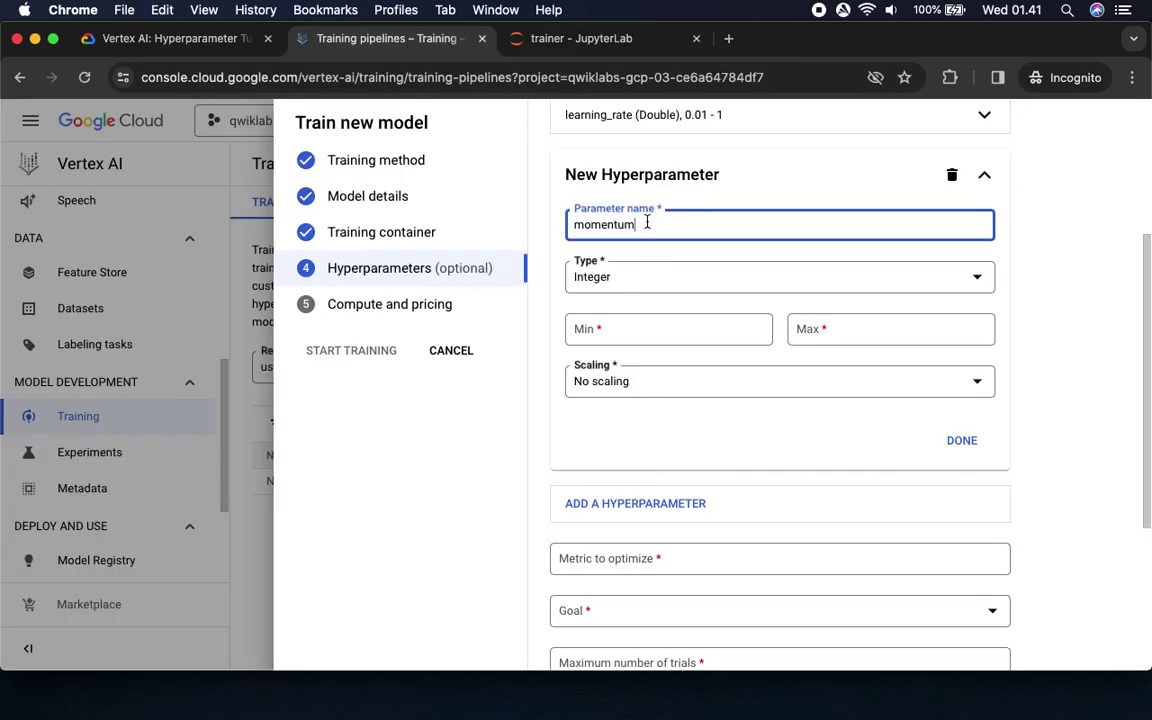
# Set the momentum hyperparameter's type to Double with a minimum of 0 and a maximum of 1, following the lab instructions
pyautogui.click(162, 40)
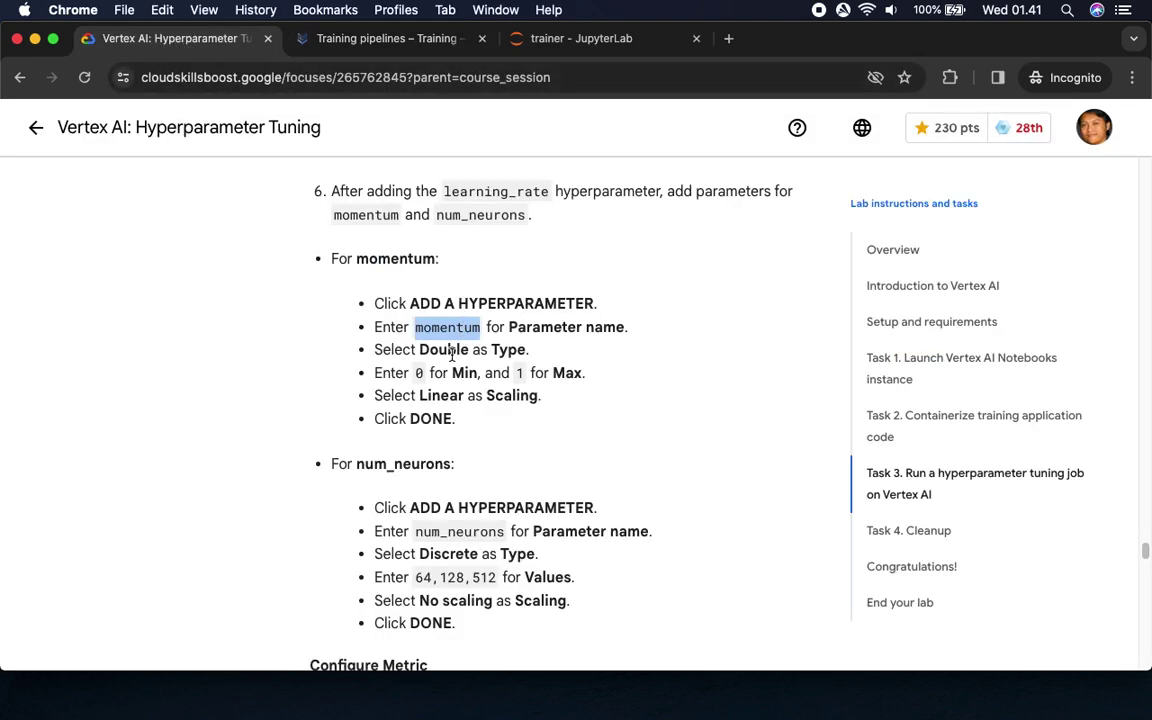
pyautogui.click(361, 37)
pyautogui.click(598, 277)
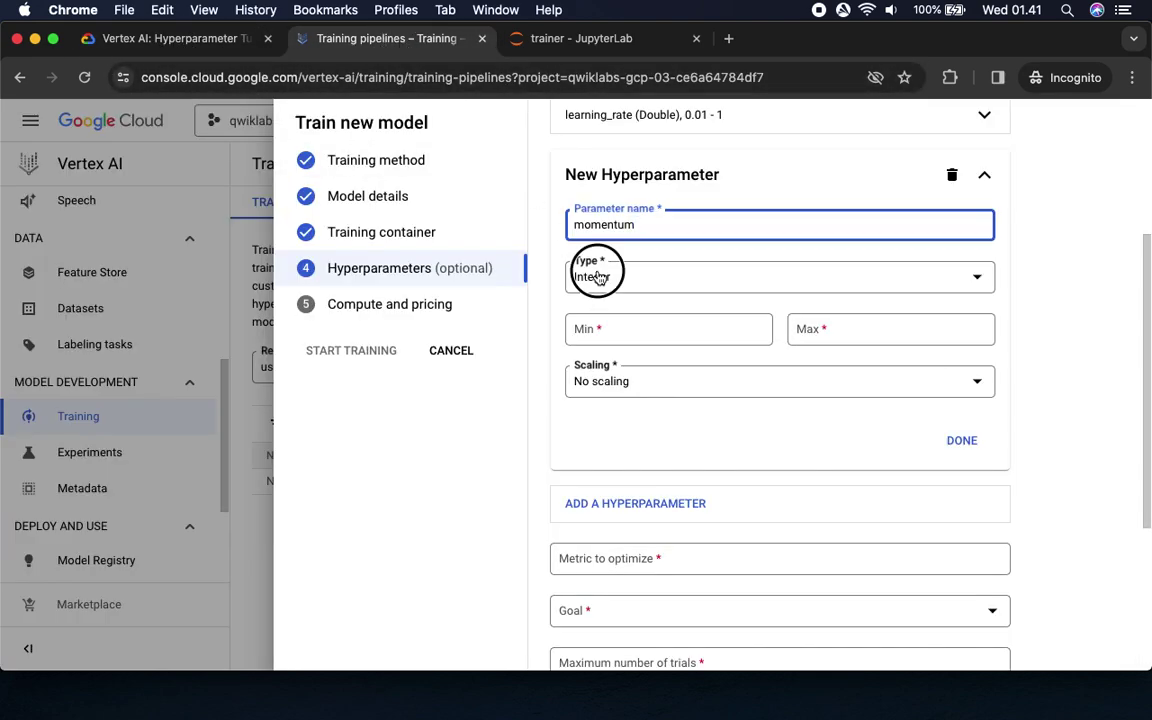
pyautogui.click(611, 347)
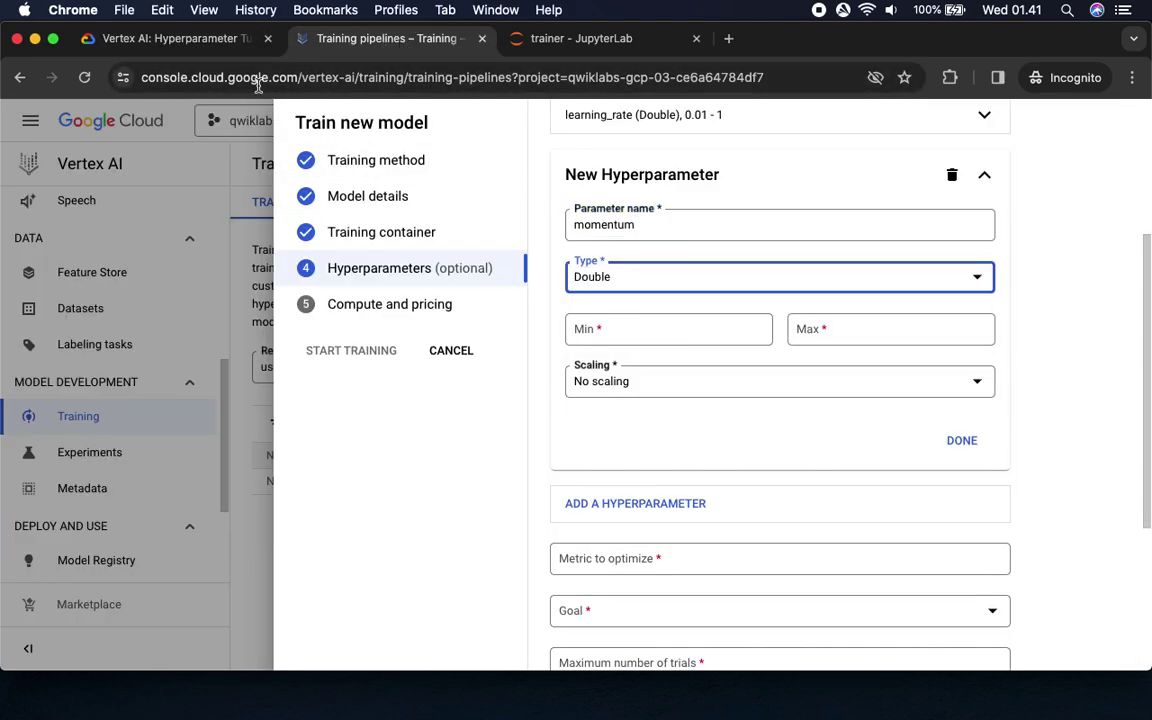
pyautogui.click(205, 40)
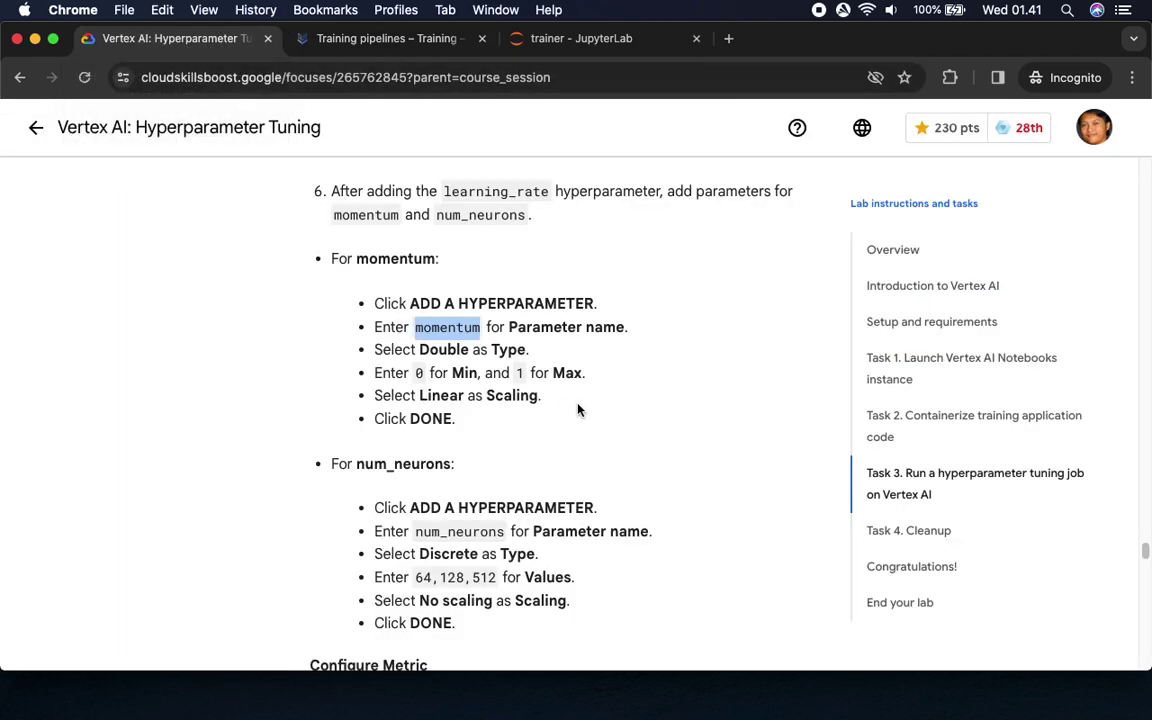
pyautogui.click(385, 40)
pyautogui.click(601, 330)
pyautogui.write('0')
pyautogui.click(816, 330)
pyautogui.write('1')
# Set the momentum scaling to Linear as the lab instructs and finish this hyperparameter
pyautogui.click(175, 38)
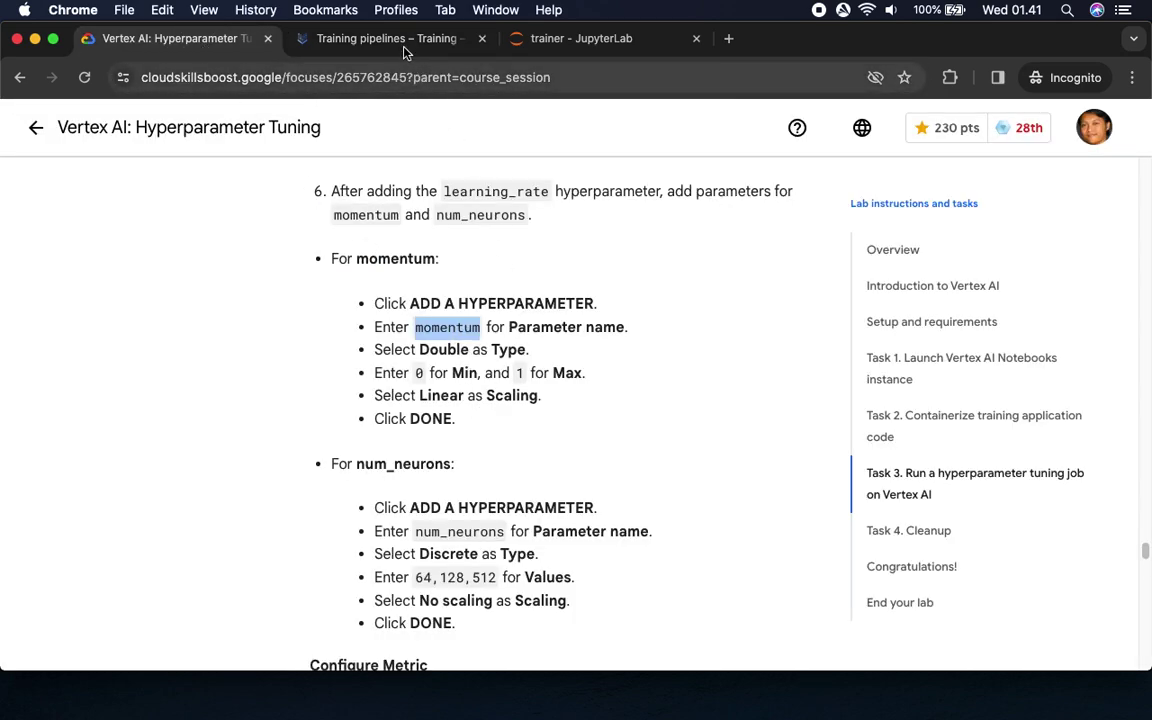
pyautogui.click(363, 38)
pyautogui.click(670, 397)
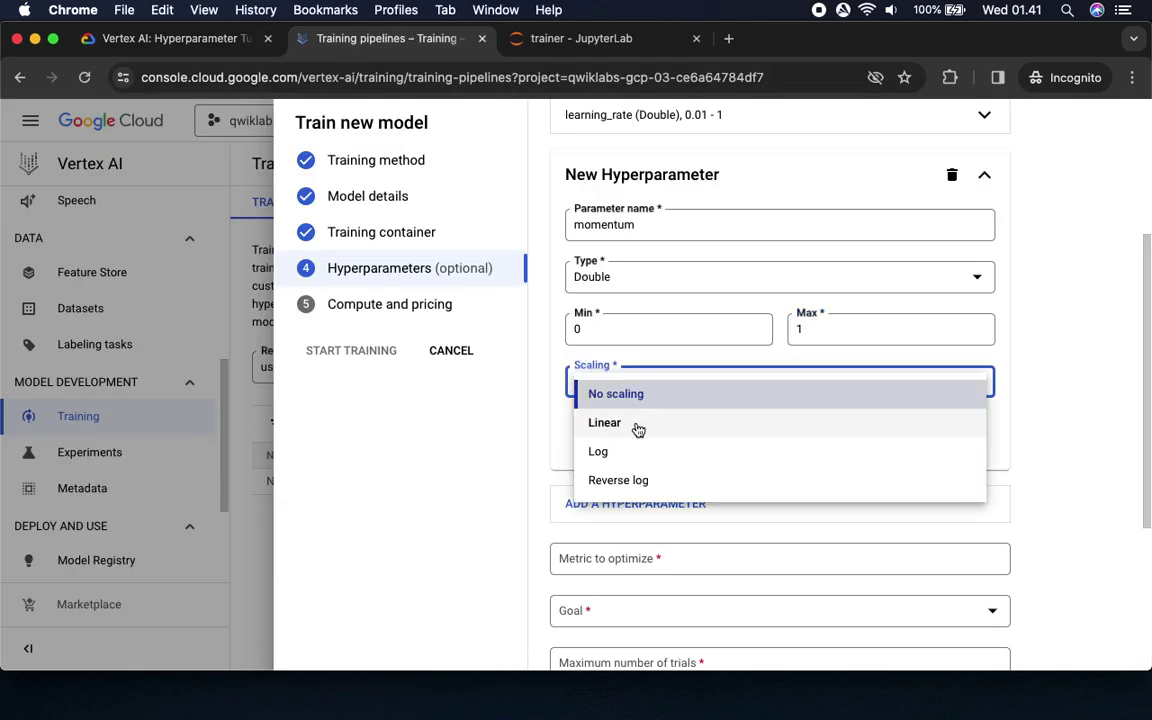
pyautogui.click(637, 428)
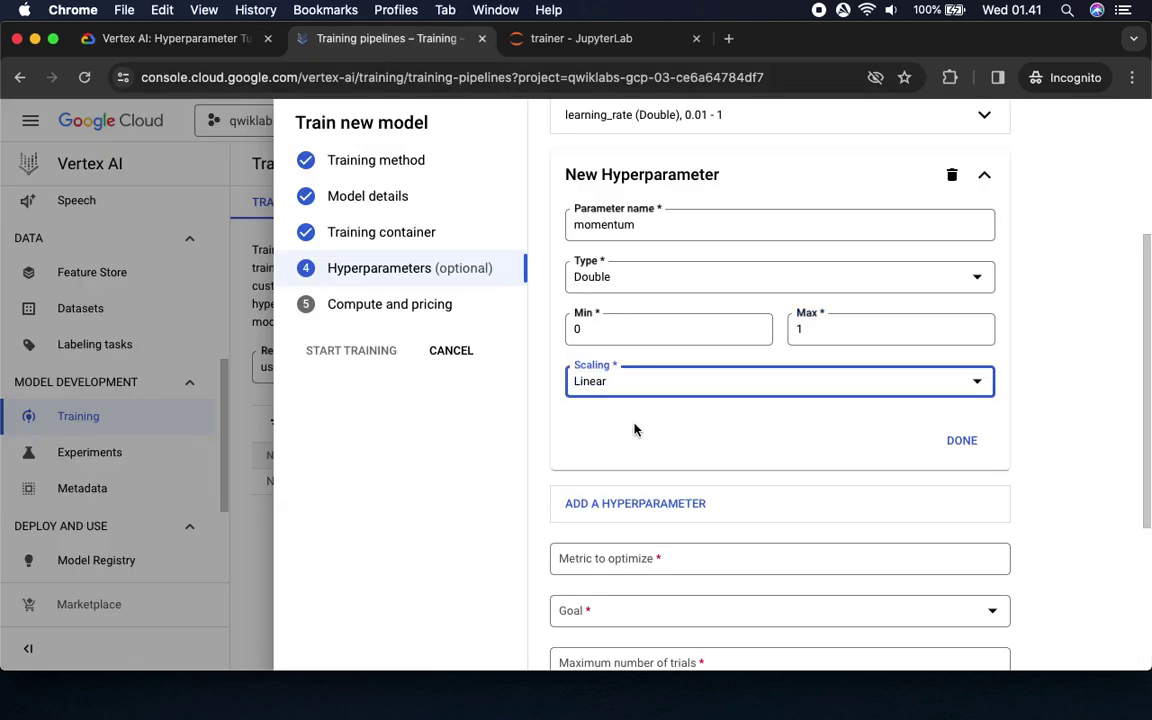
pyautogui.click(182, 35)
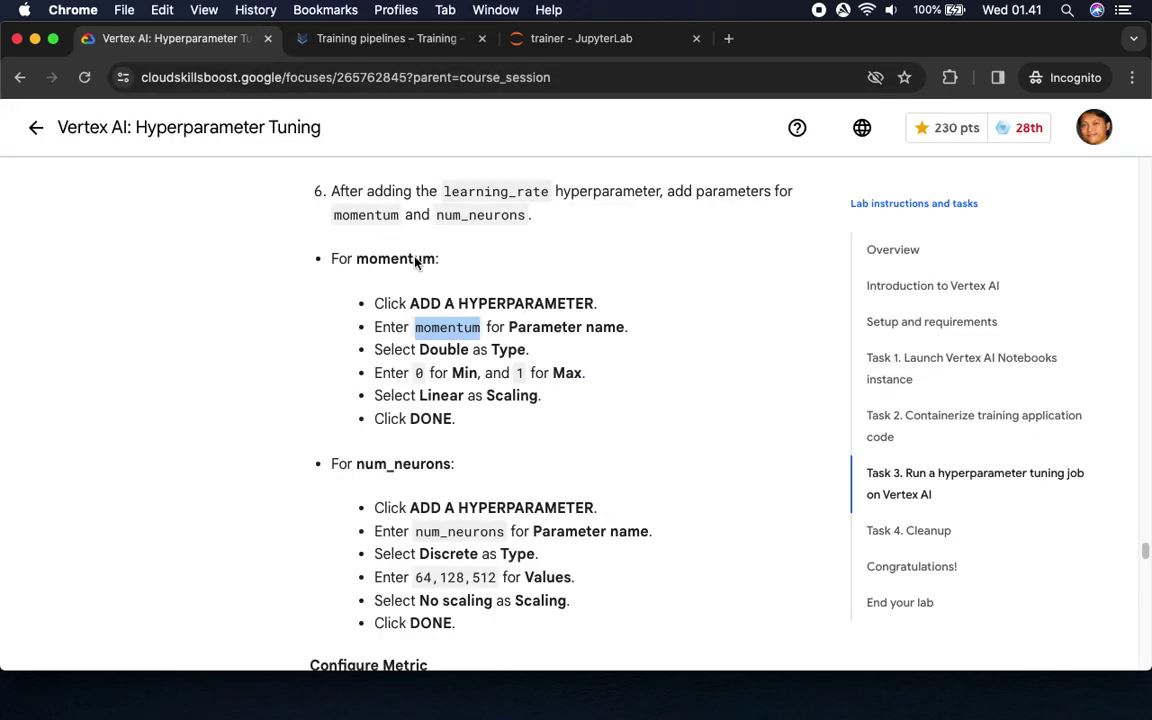
pyautogui.click(360, 38)
pyautogui.click(967, 441)
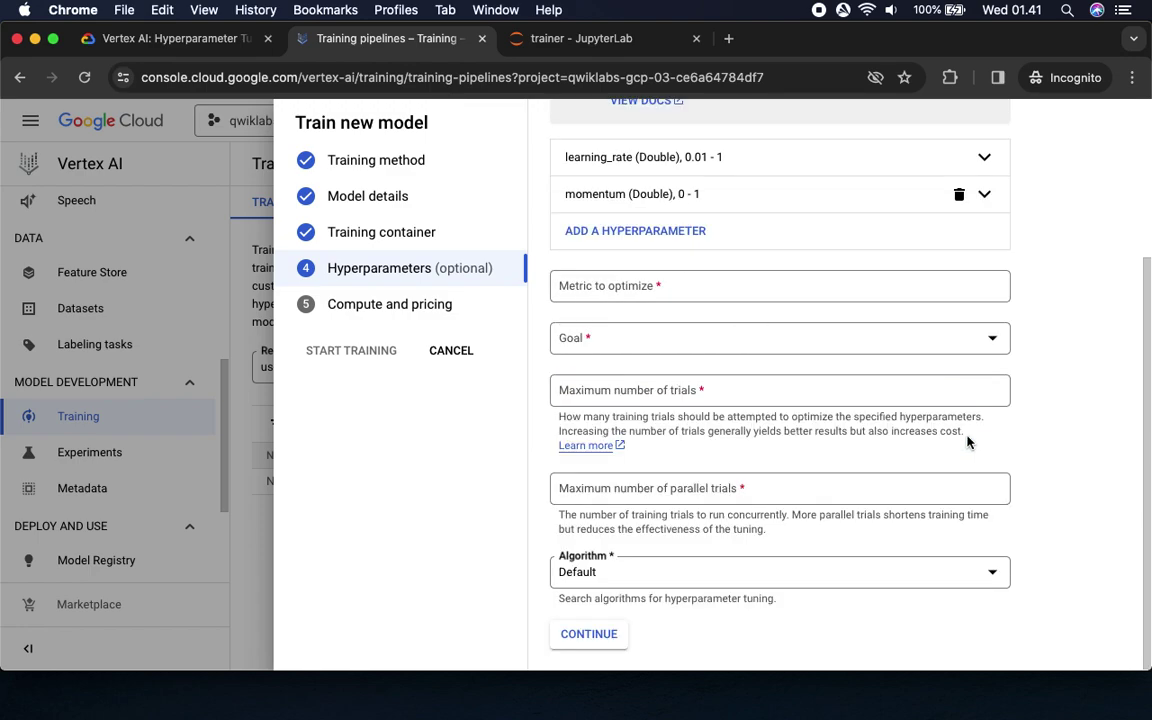
# Add a third hyperparameter to the training job and name it num_neurons, copied from the lab instructions
pyautogui.click(632, 230)
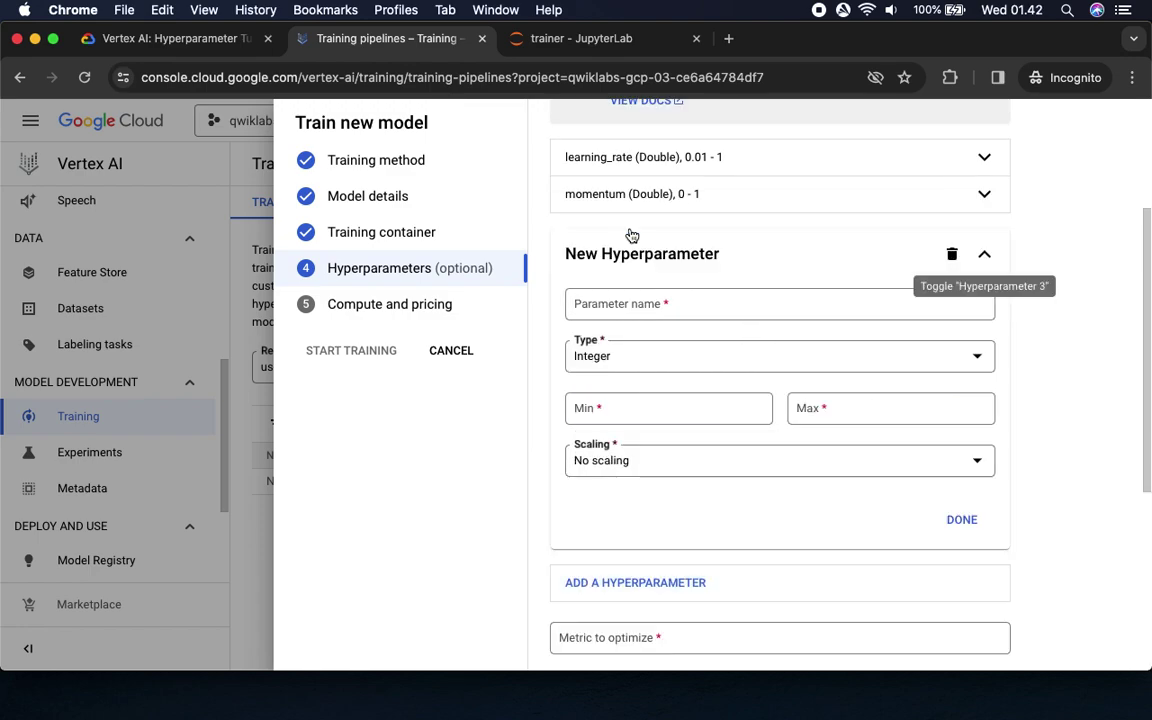
pyautogui.click(170, 38)
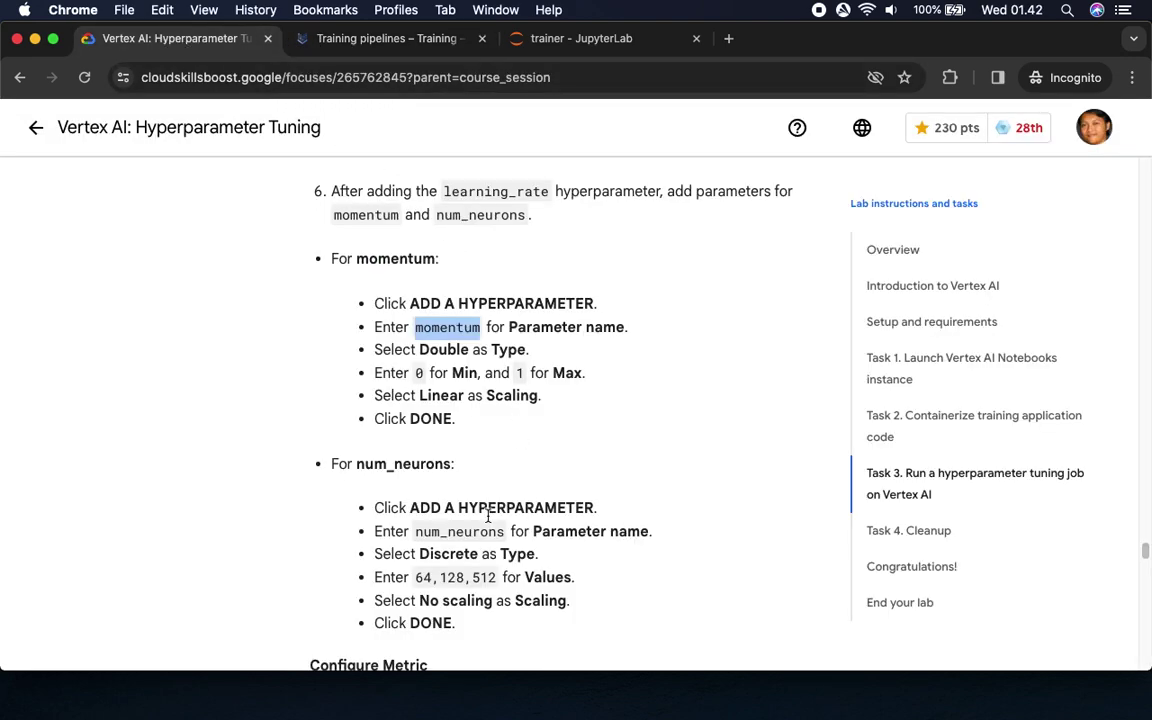
pyautogui.scroll(-3, 455, 462)
pyautogui.scroll(-1, 506, 517)
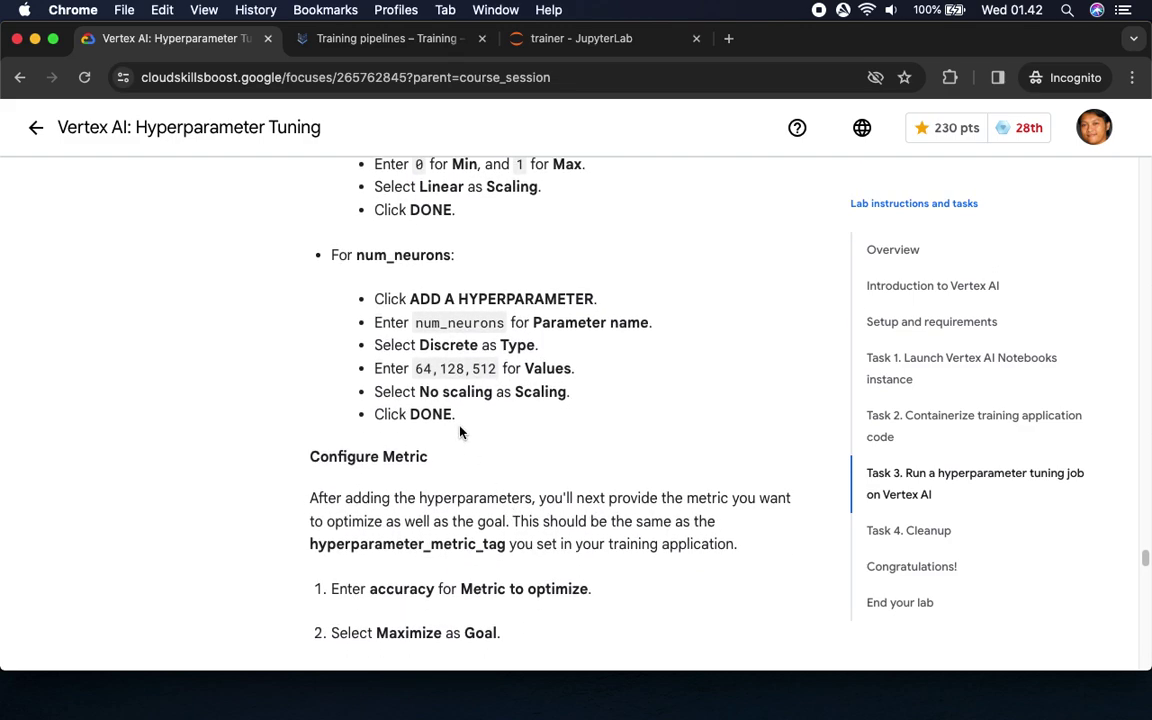
pyautogui.doubleClick(488, 325)
pyautogui.press('super+c')
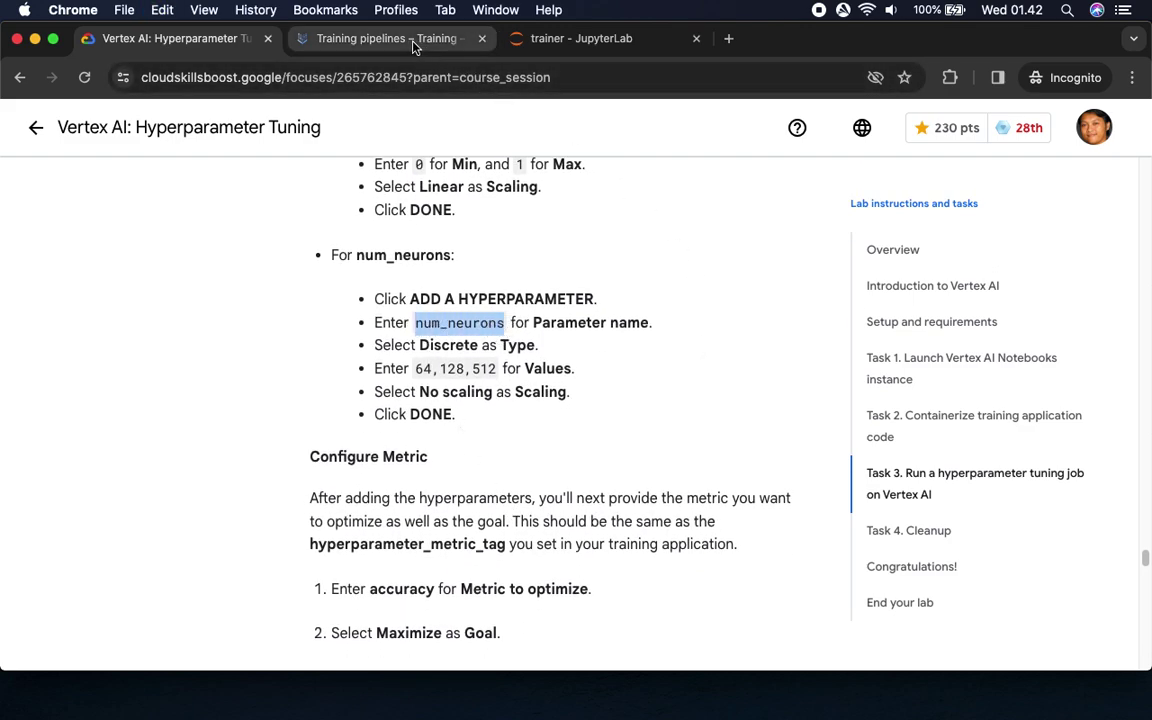
pyautogui.click(377, 40)
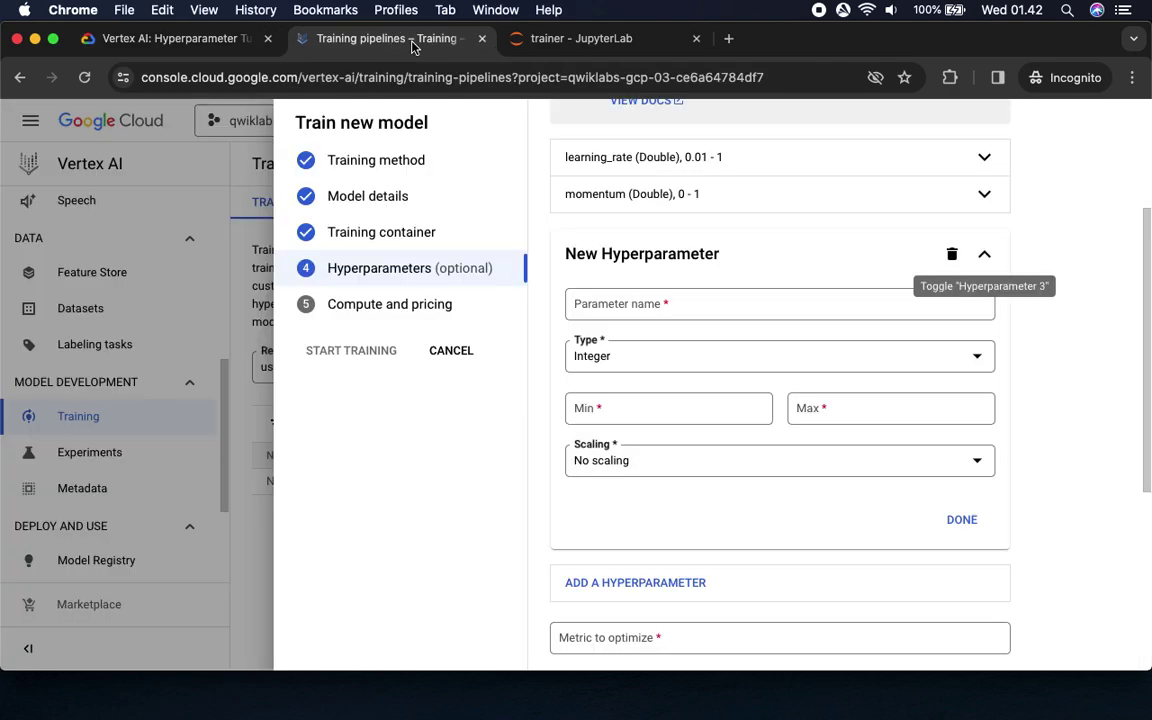
pyautogui.click(638, 310)
pyautogui.press('super+v')
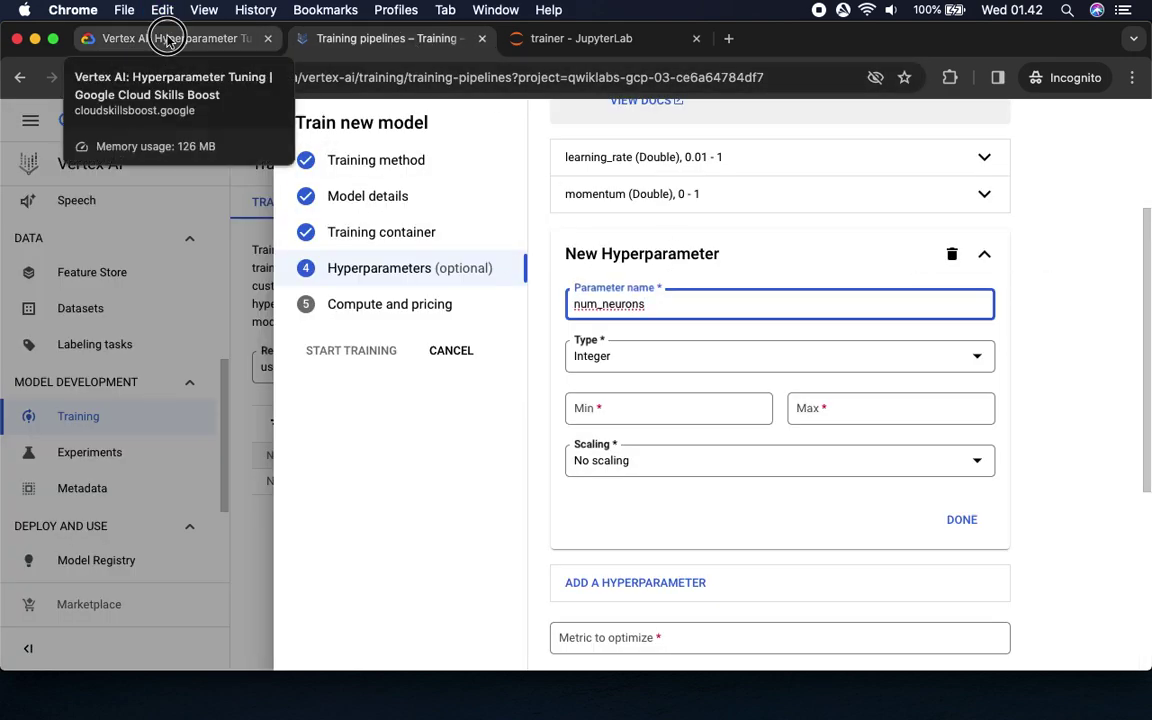
# Set the num_neurons hyperparameter's type to Discrete, following the lab instructions
pyautogui.click(168, 40)
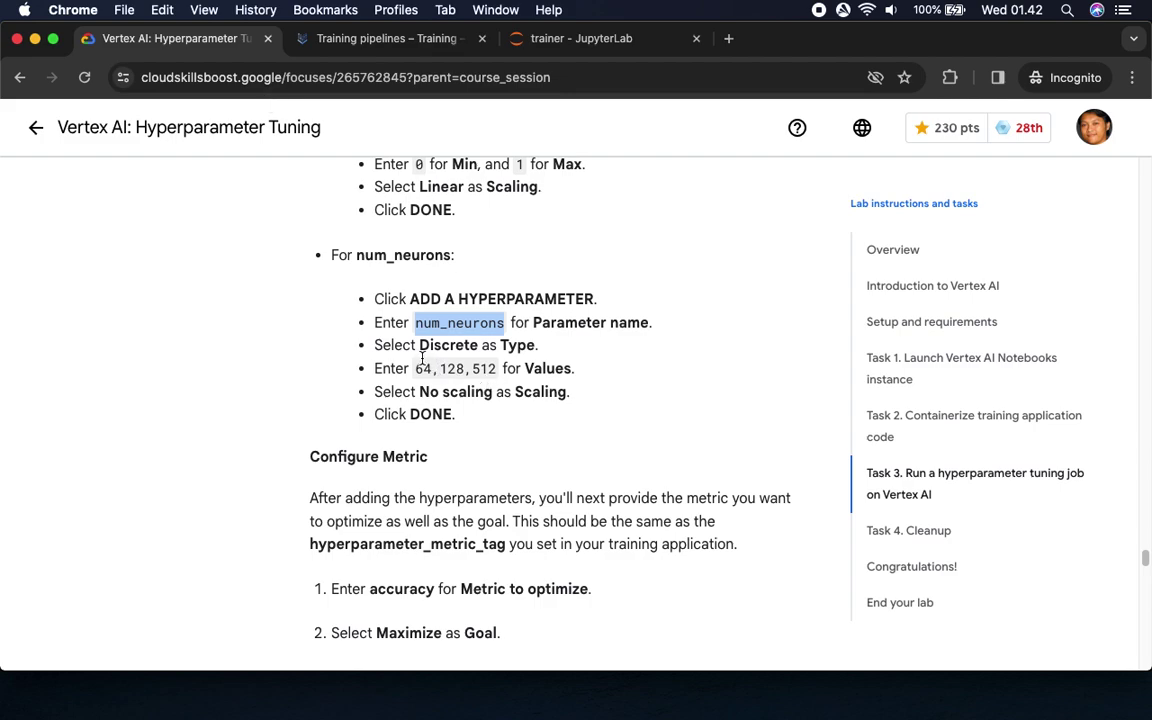
pyautogui.click(390, 40)
pyautogui.click(617, 366)
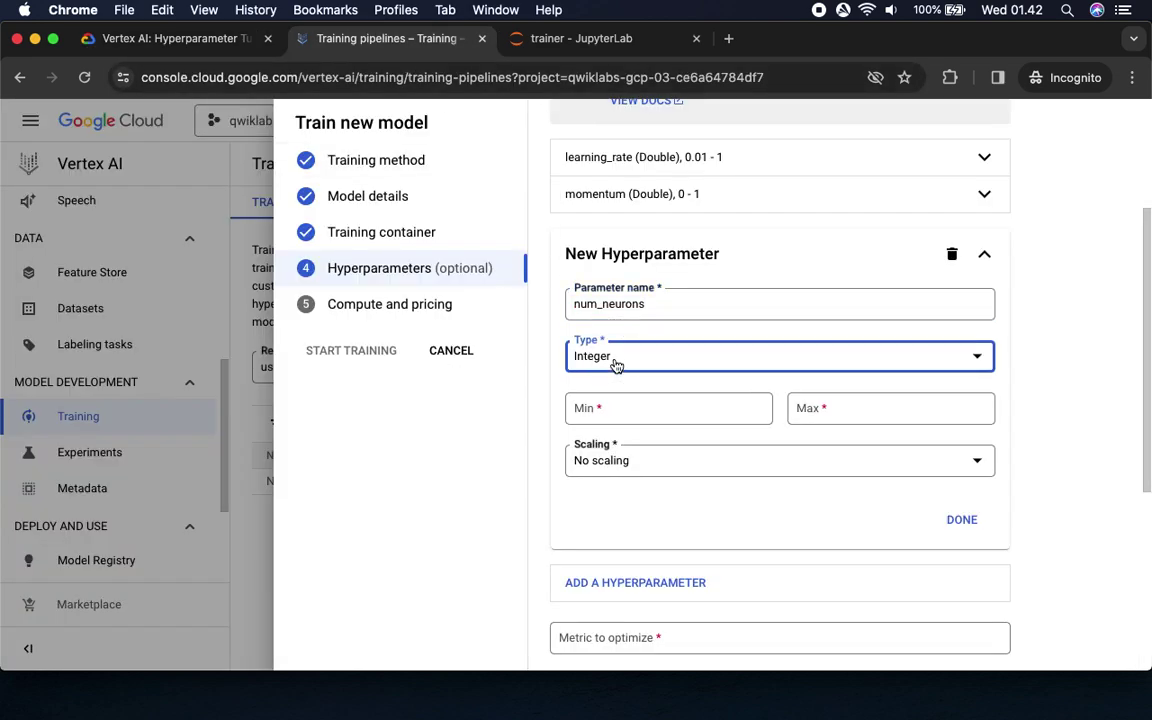
pyautogui.click(617, 397)
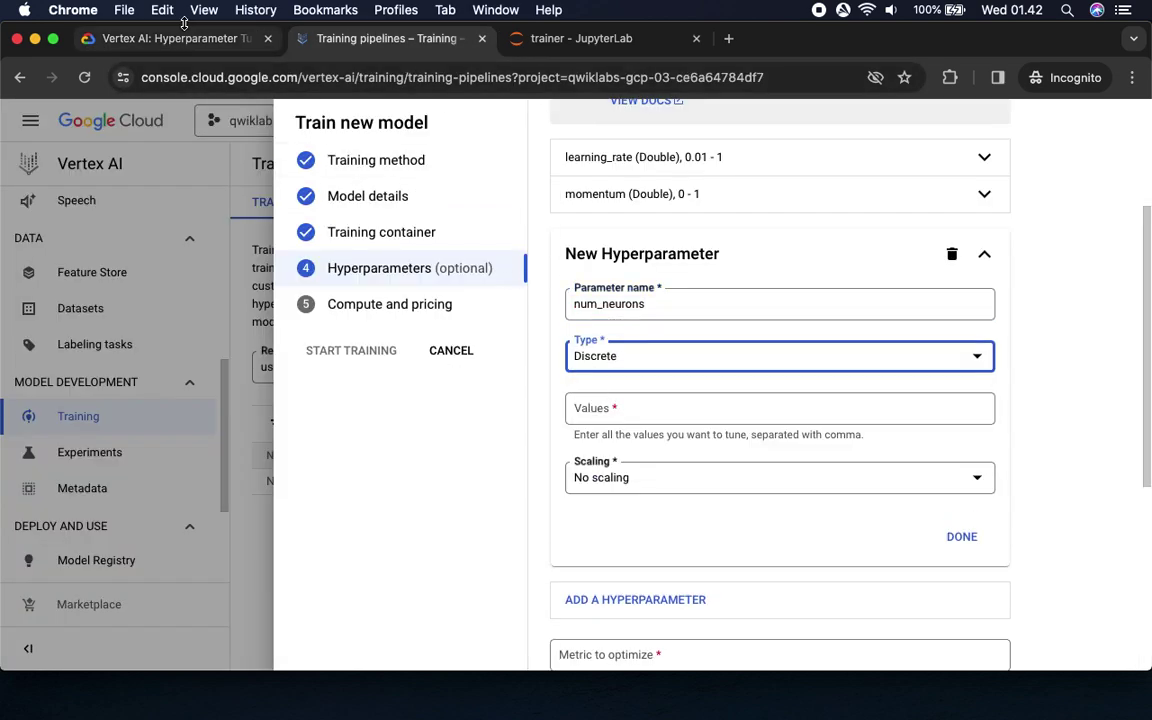
# Enter 64,128,512 as the num_neurons values, copied from the lab instructions
pyautogui.click(160, 39)
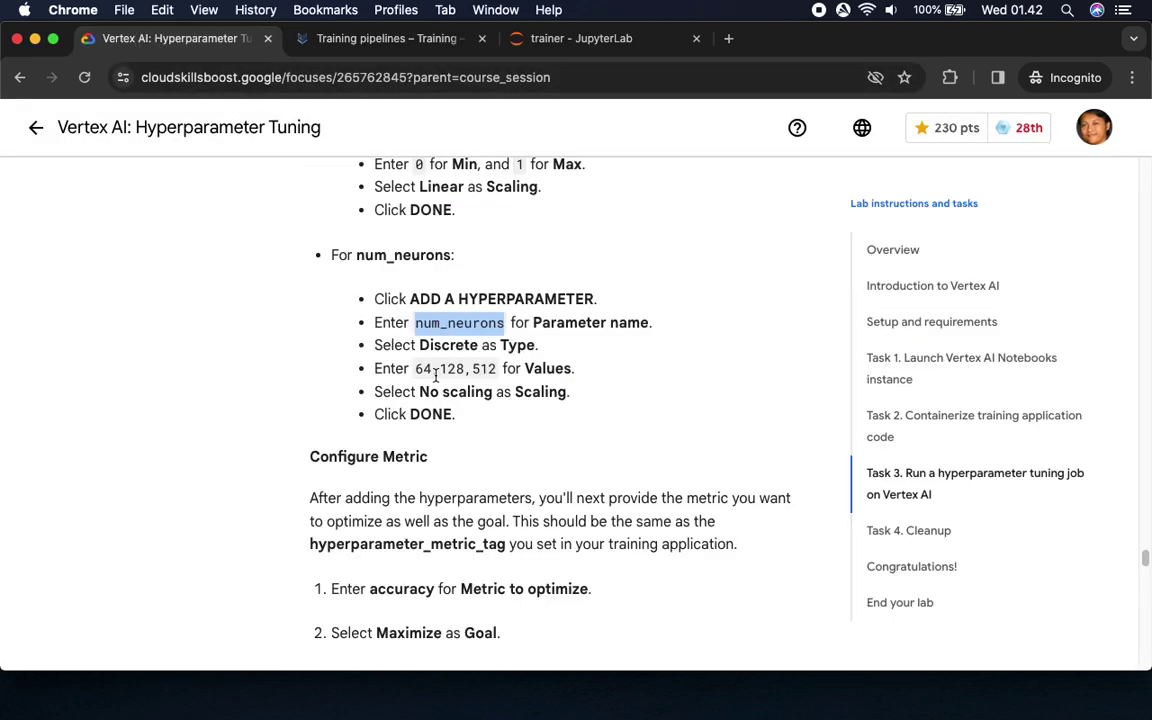
pyautogui.click(361, 40)
pyautogui.click(192, 38)
pyautogui.moveTo(417, 368); pyautogui.dragTo(499, 369)
pyautogui.press('super+c')
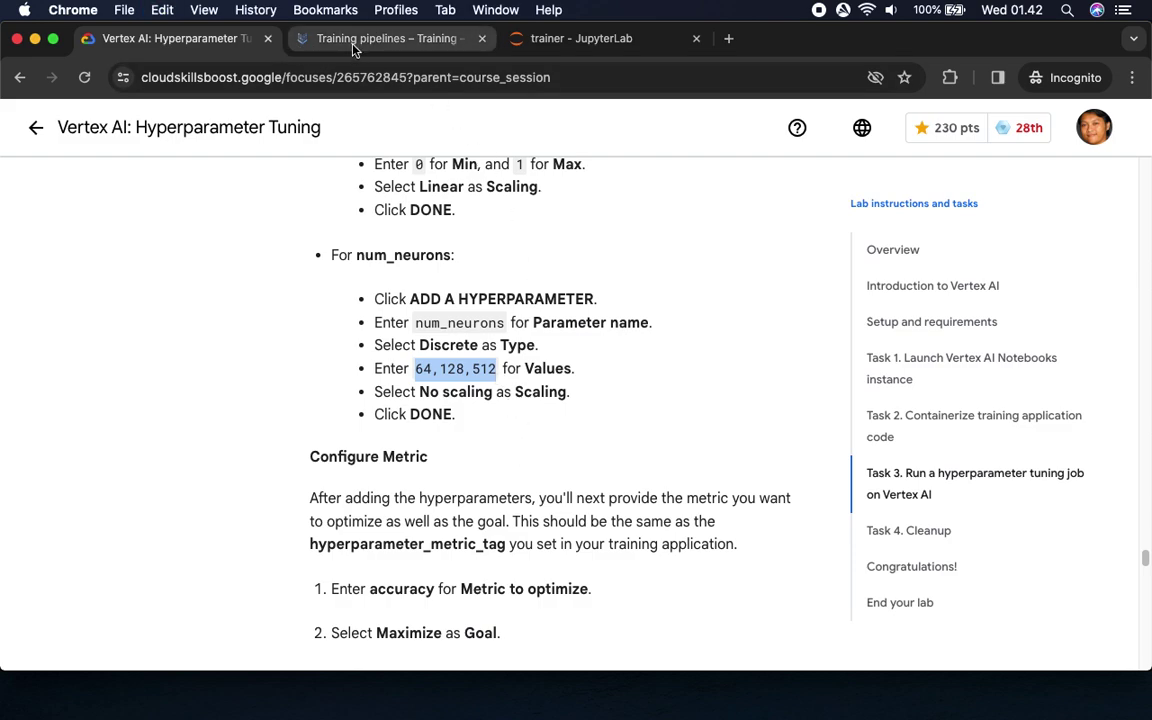
pyautogui.click(317, 39)
pyautogui.click(609, 414)
pyautogui.press('super+v')
# Check the lab's scaling setting for num_neurons, keep No scaling and finish this hyperparameter
pyautogui.click(190, 39)
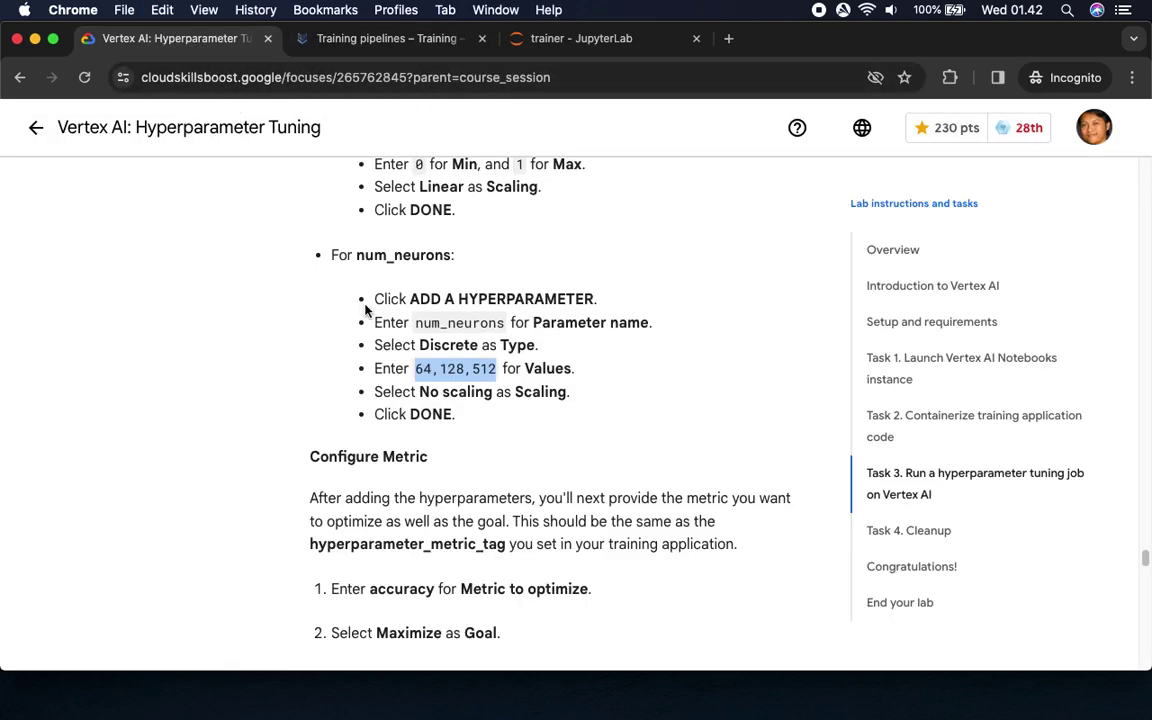
pyautogui.click(334, 38)
pyautogui.click(966, 539)
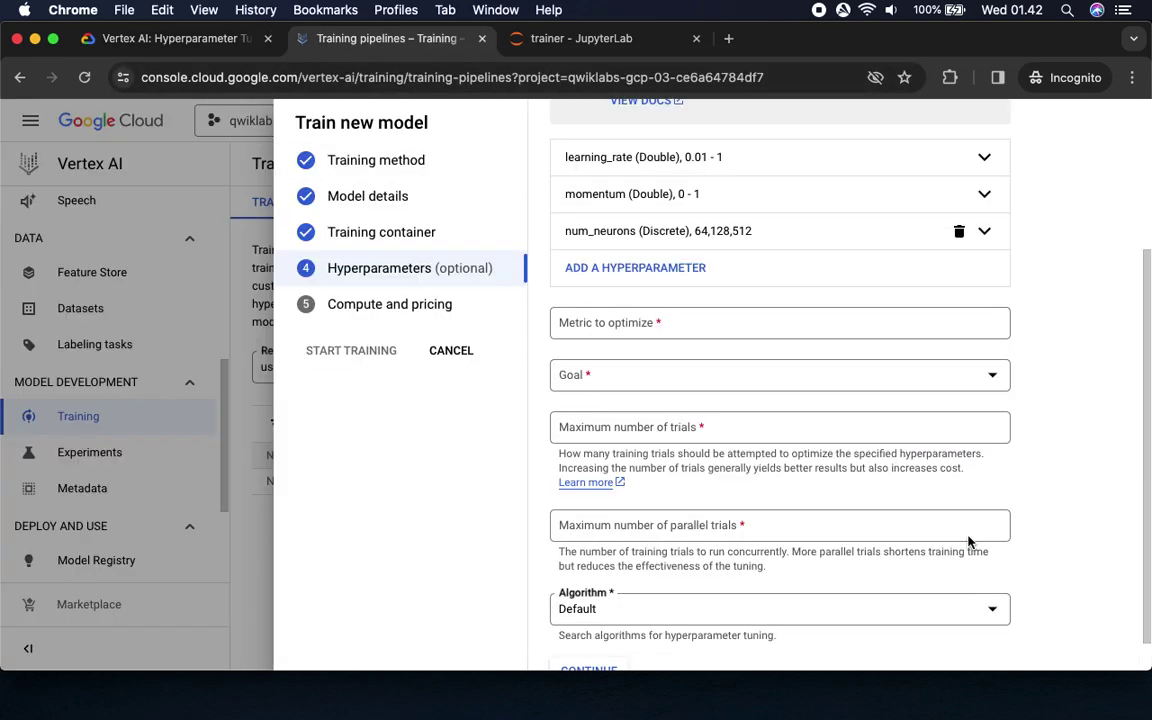
# Set the metric to optimize to accuracy, copied from the lab's Configure Metric section
pyautogui.click(174, 40)
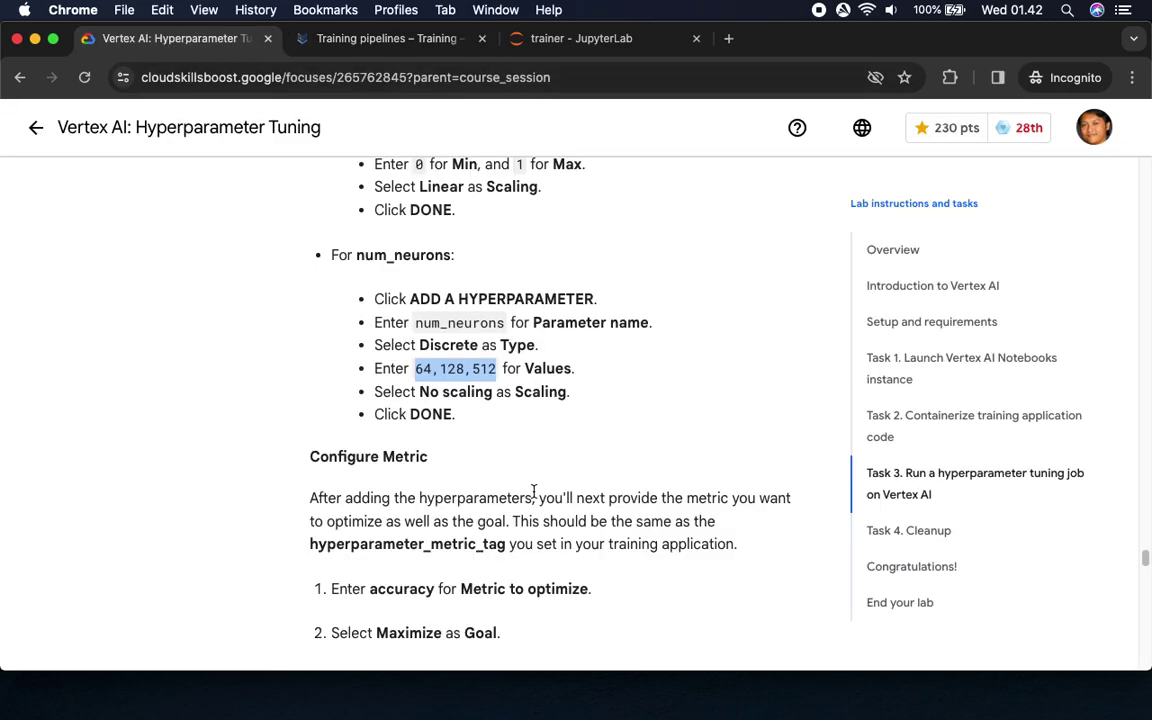
pyautogui.scroll(-5, 532, 491)
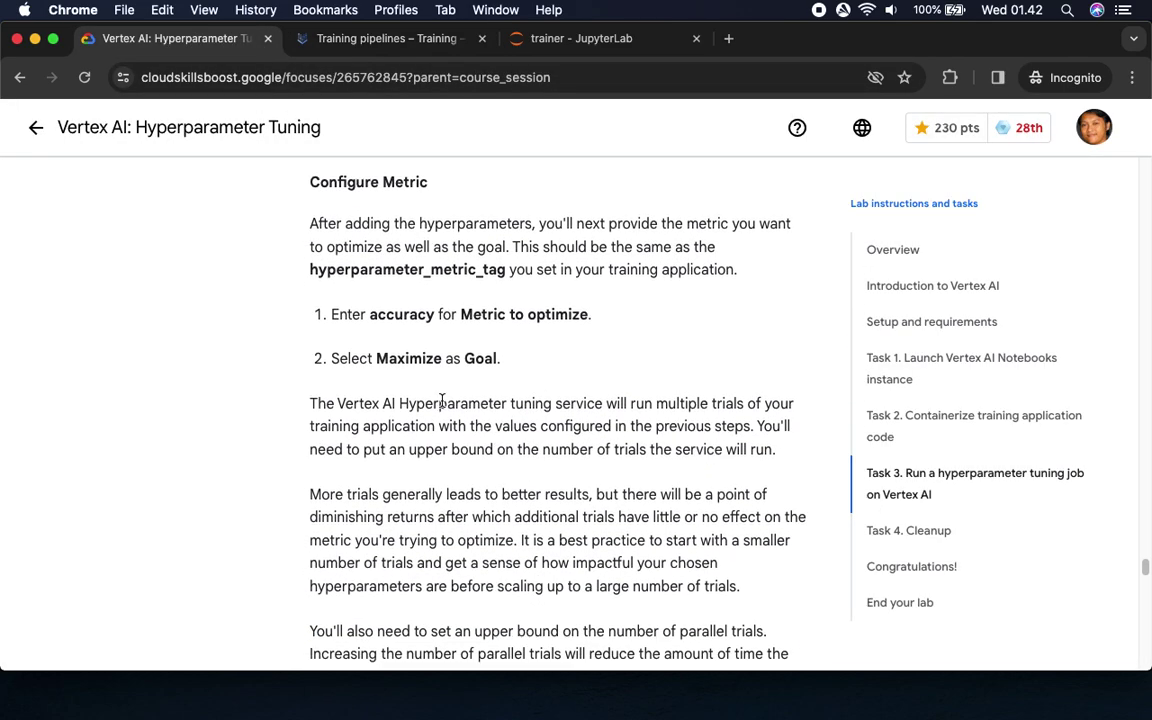
pyautogui.doubleClick(397, 315)
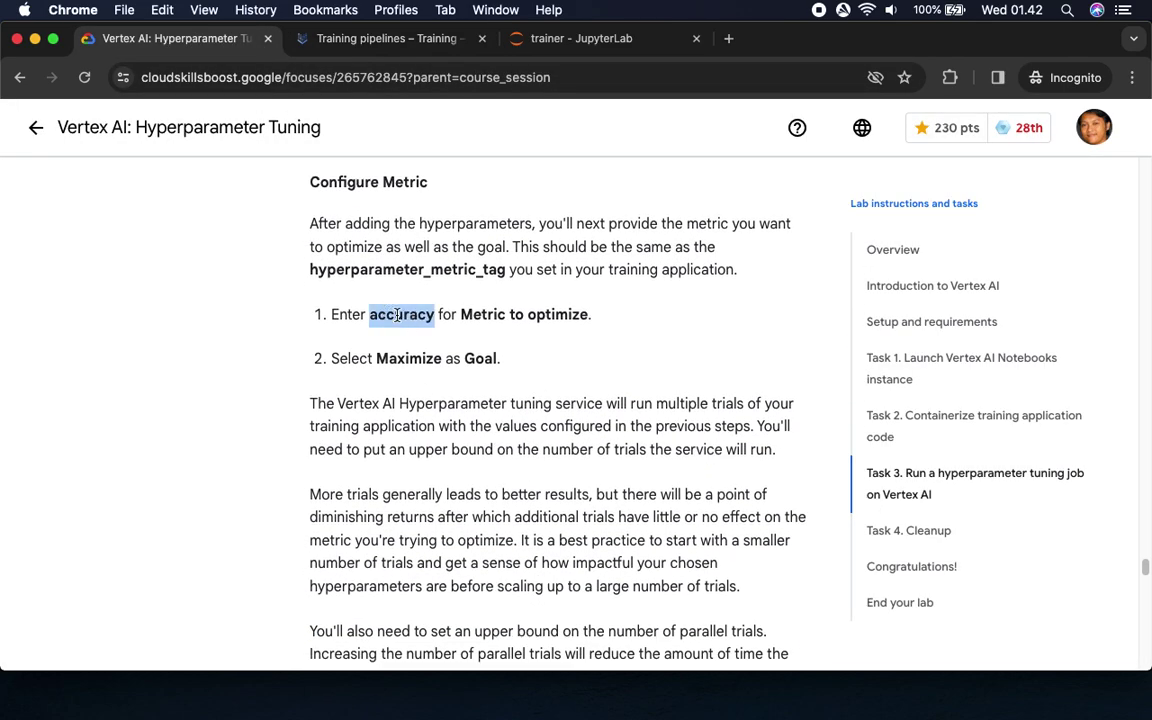
pyautogui.click(345, 38)
pyautogui.click(643, 323)
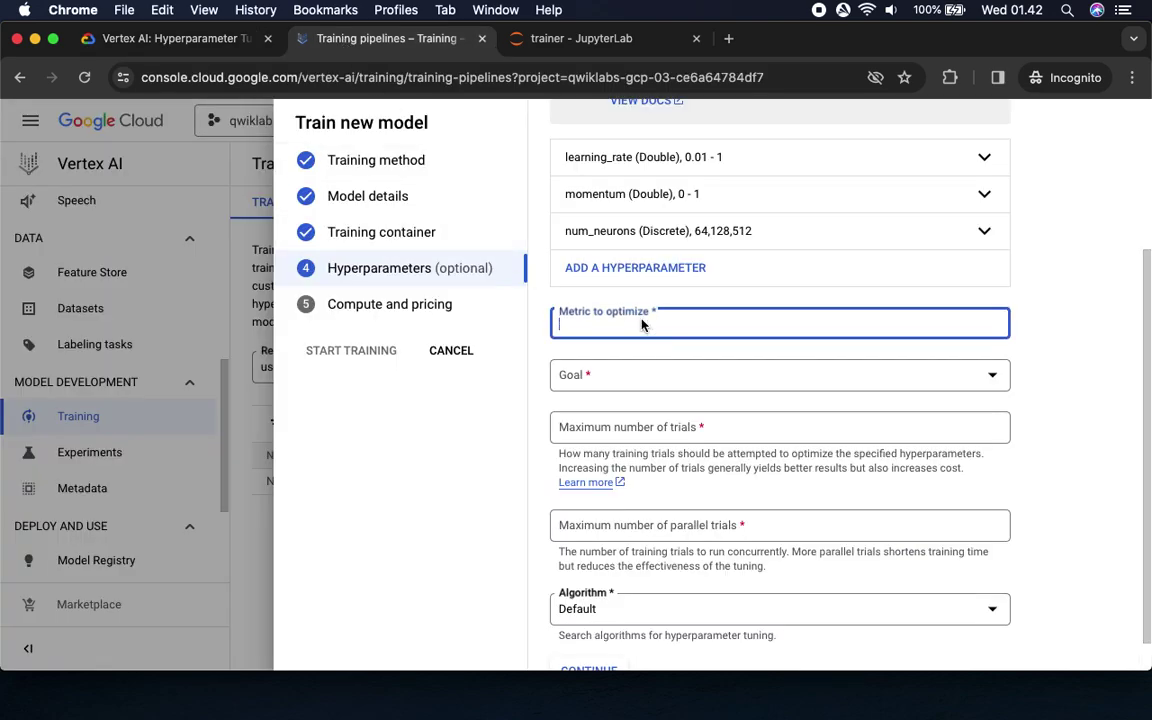
pyautogui.press('super+v')
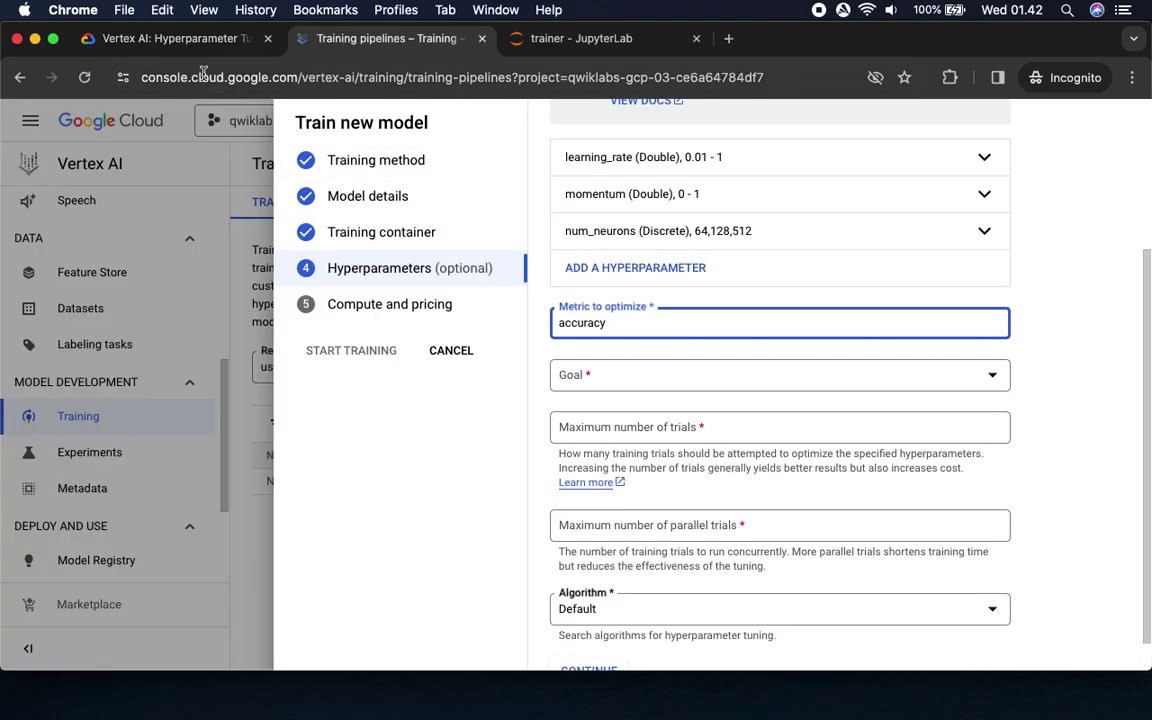
# Set the optimization goal to Maximize, as the lab instructs
pyautogui.click(180, 38)
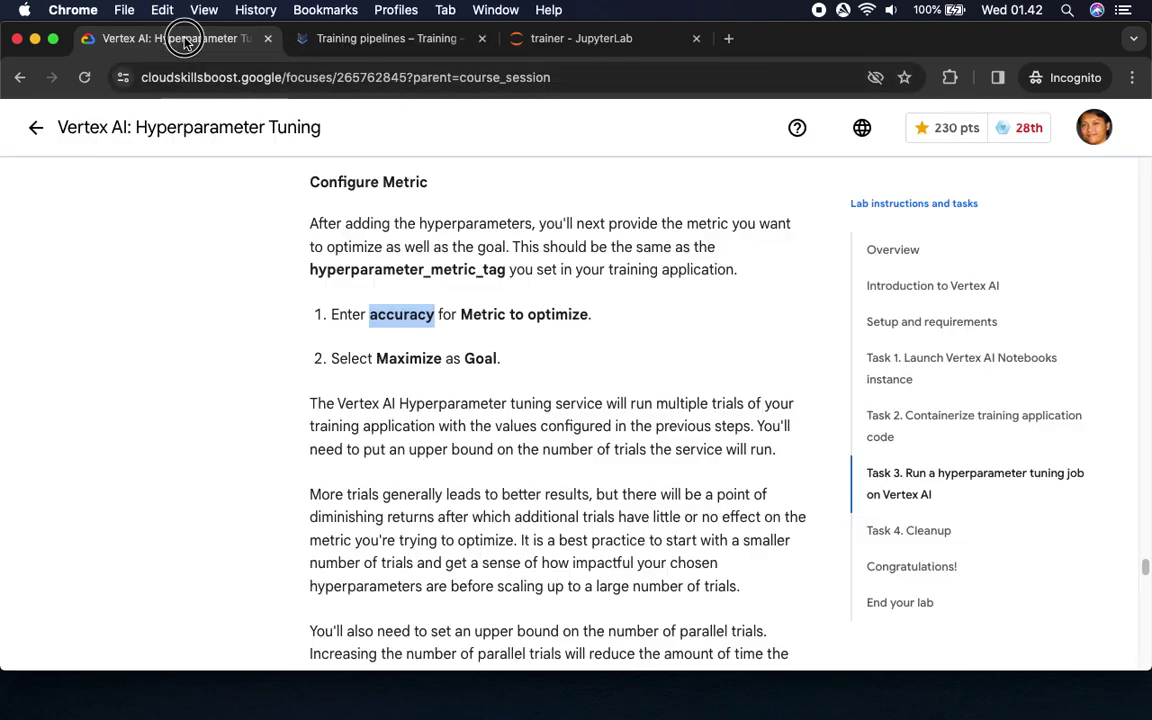
pyautogui.doubleClick(410, 358)
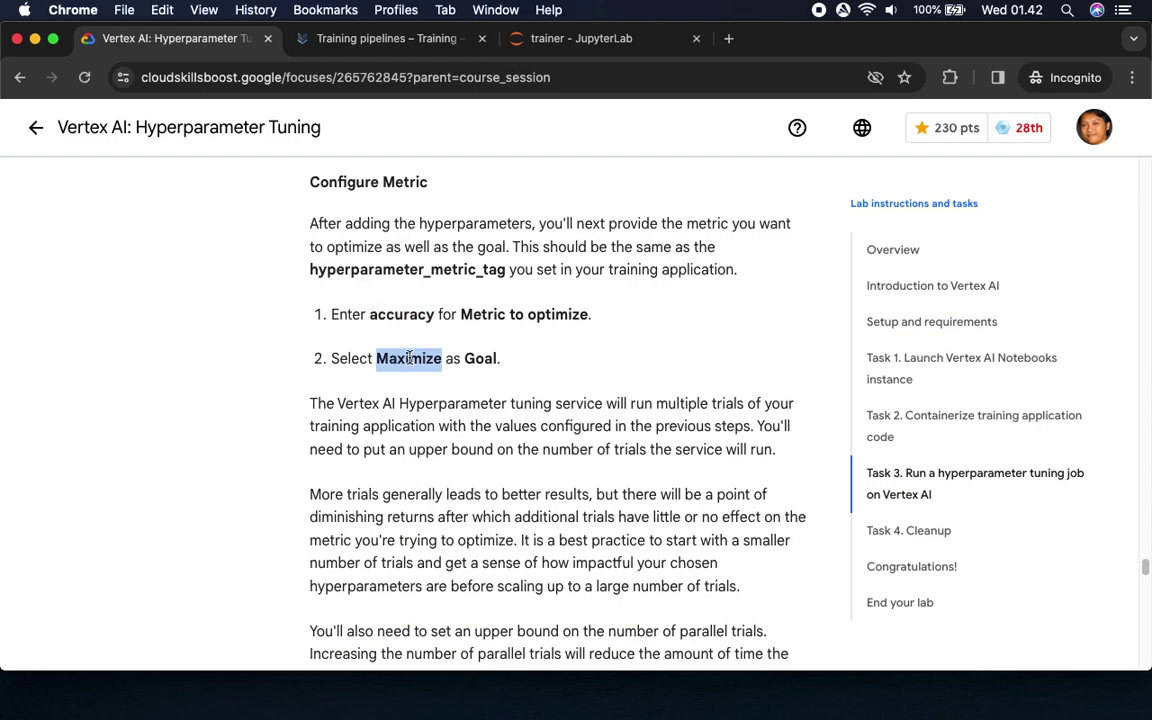
pyautogui.click(347, 38)
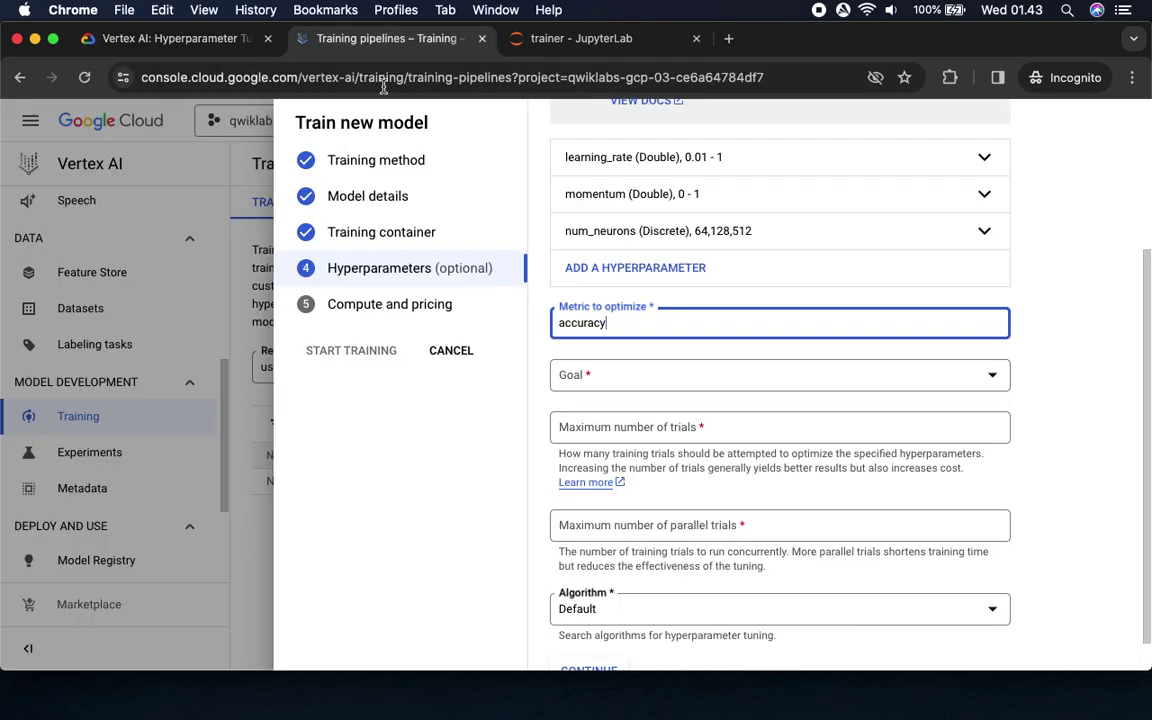
pyautogui.click(623, 376)
pyautogui.click(600, 386)
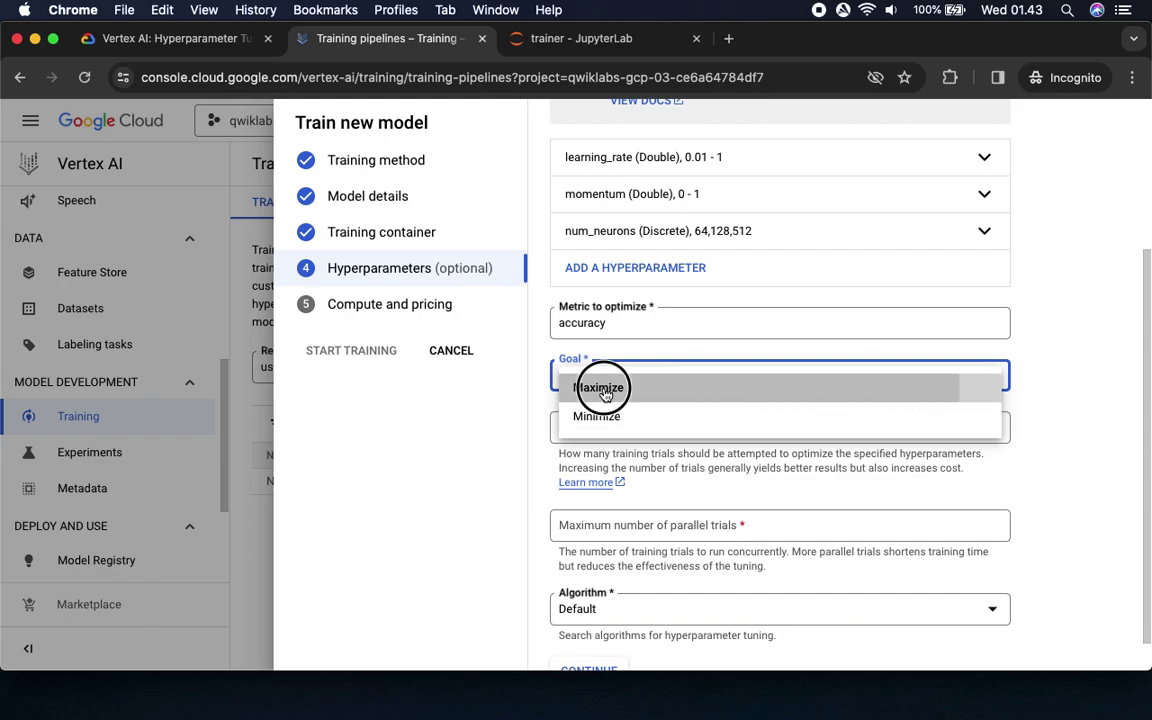
# Look up the trial limits in the lab instructions and set the maximum number of trials to 15
pyautogui.click(175, 38)
pyautogui.scroll(-5, 417, 250)
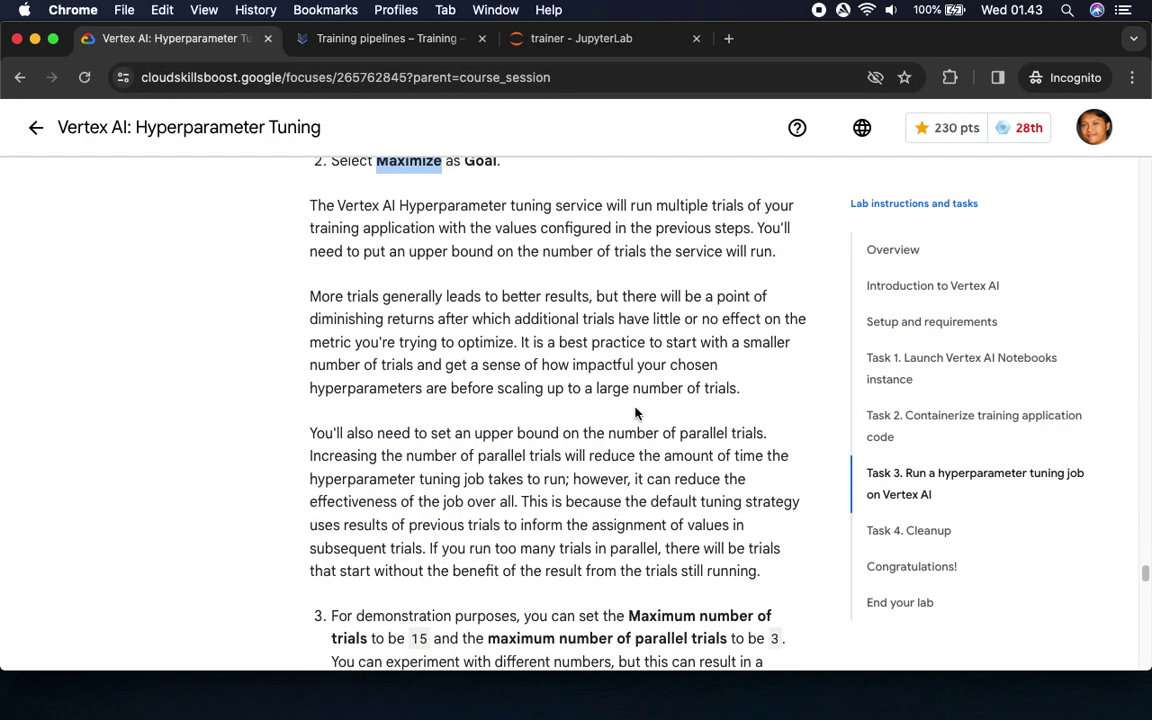
pyautogui.scroll(-5, 551, 618)
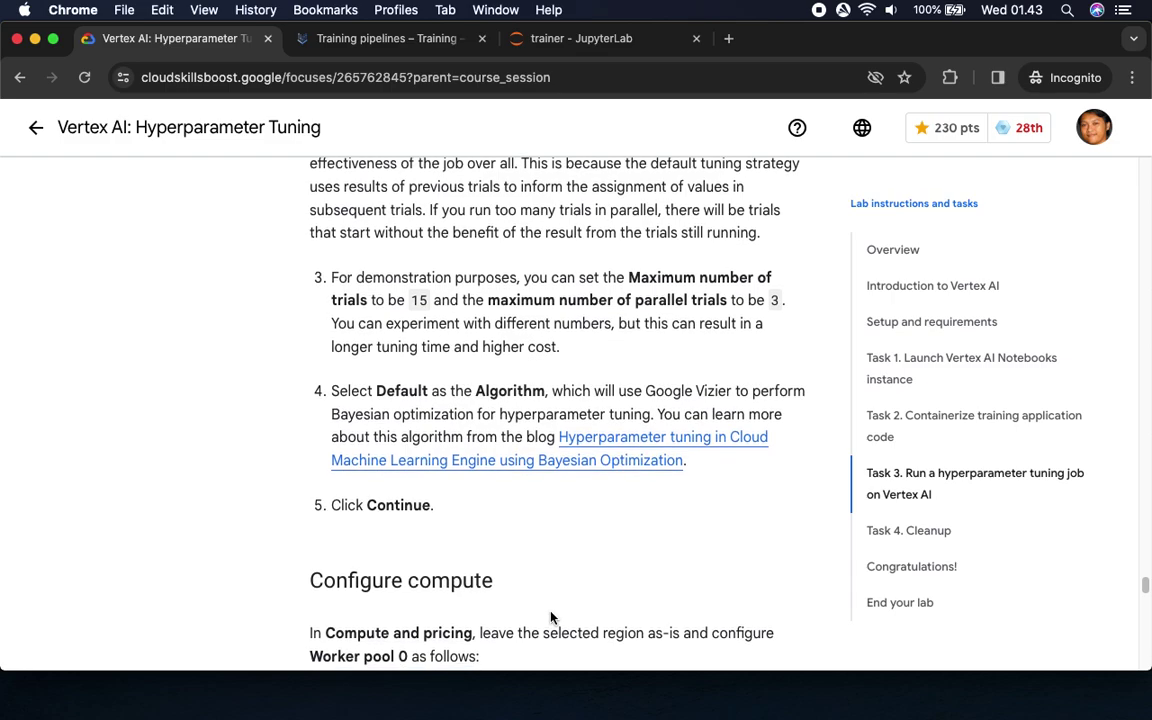
pyautogui.scroll(-1, 551, 618)
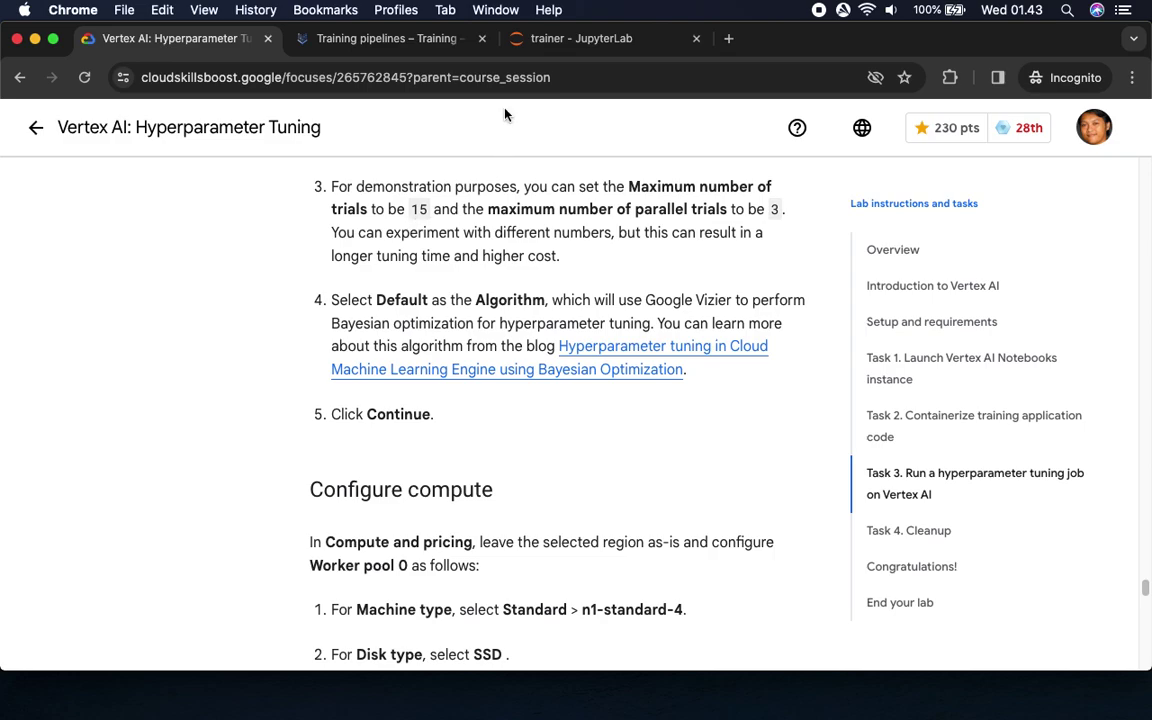
pyautogui.click(378, 38)
pyautogui.click(632, 429)
pyautogui.write('15')
# Set the maximum number of parallel trials to 3, following the lab instructions
pyautogui.click(160, 38)
pyautogui.click(440, 40)
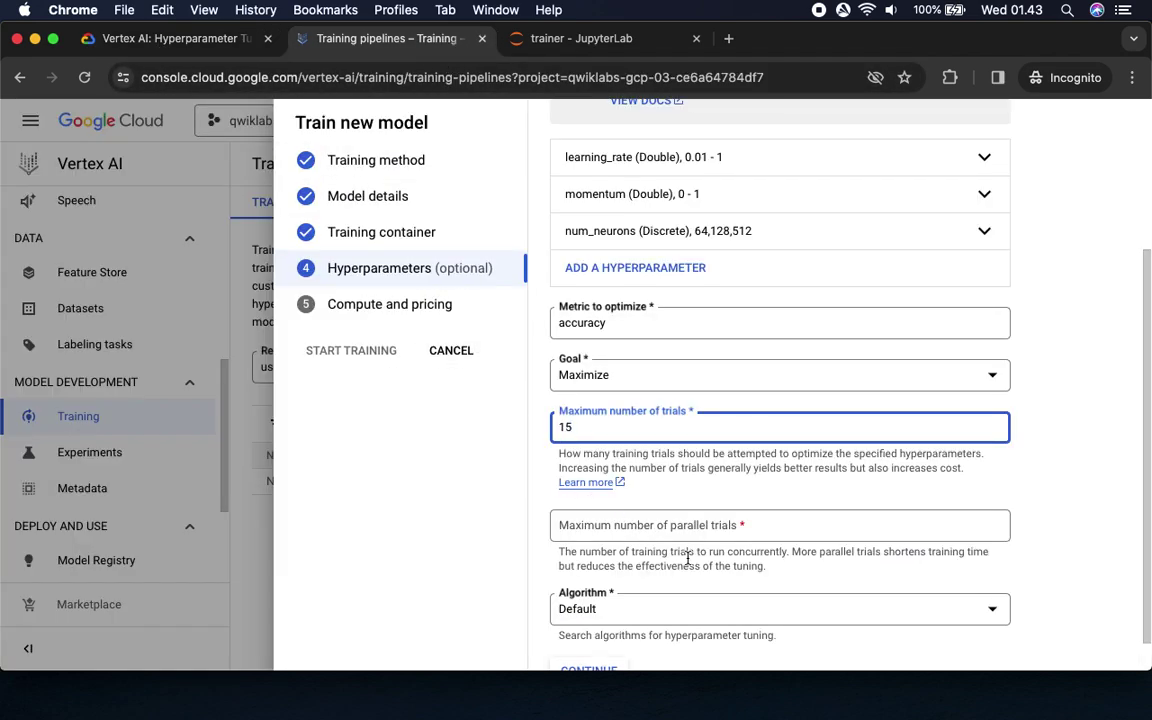
pyautogui.click(640, 525)
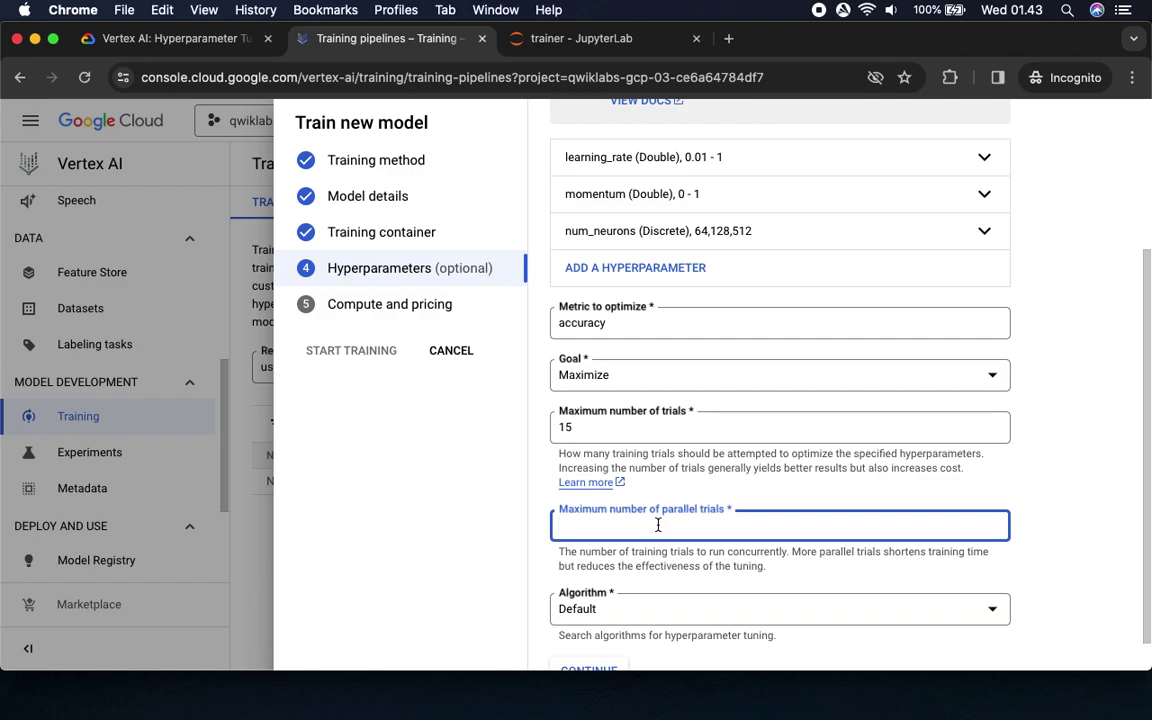
pyautogui.write('3')
# Check the algorithm against the lab instructions, keep it at Default and continue to the Compute and pricing stage
pyautogui.scroll(-1, 640, 560)
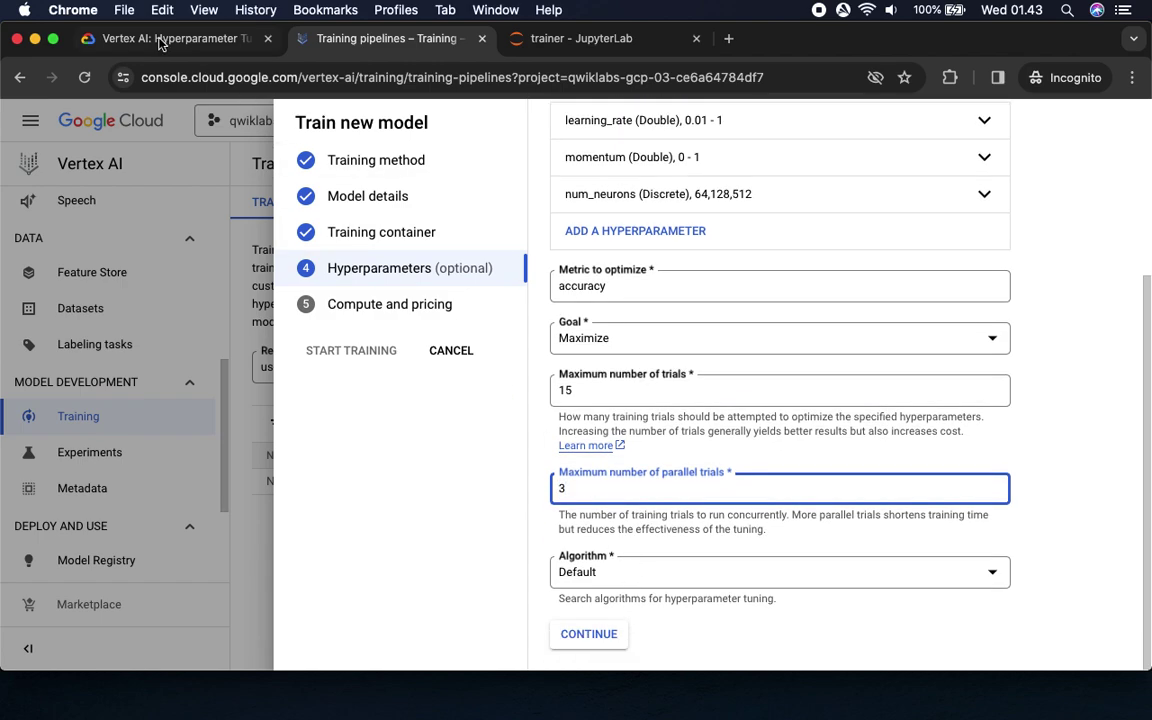
pyautogui.click(165, 40)
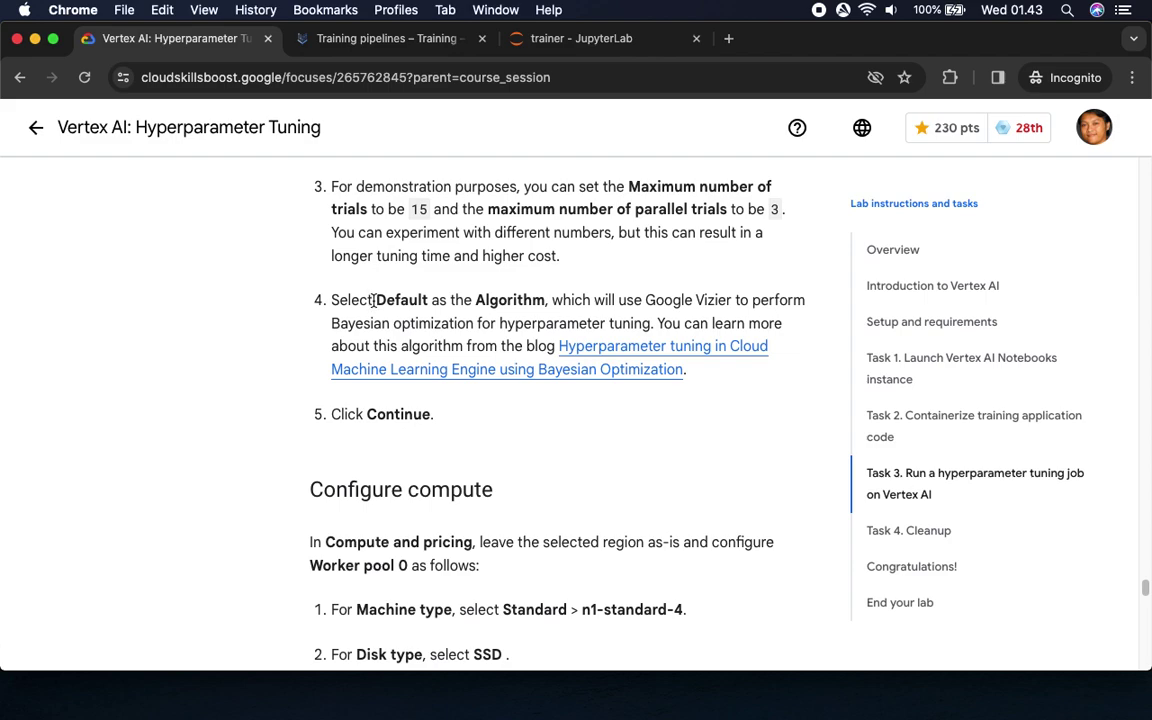
pyautogui.moveTo(374, 300); pyautogui.dragTo(428, 302)
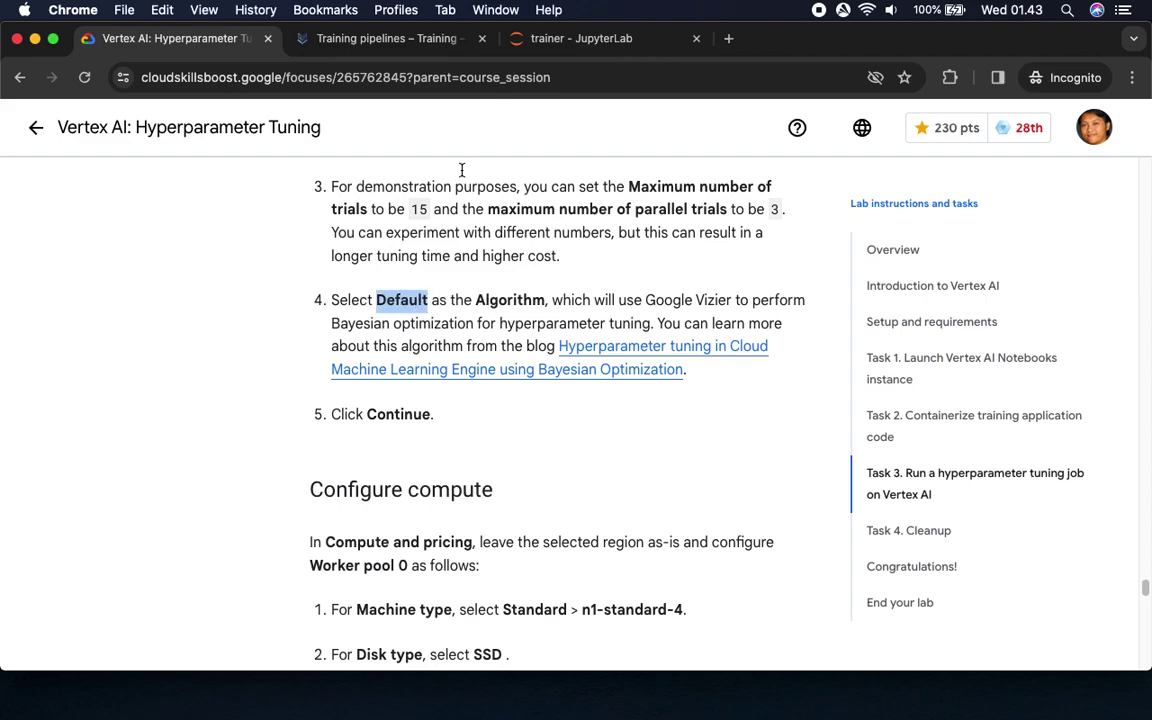
pyautogui.click(366, 38)
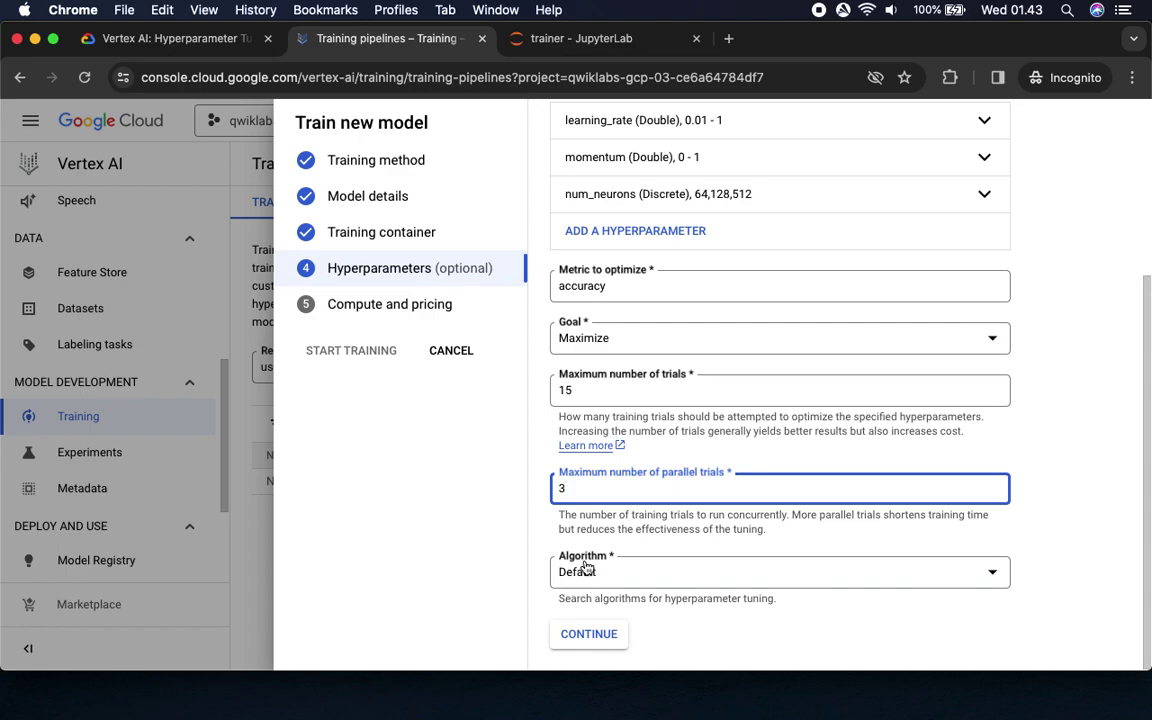
pyautogui.click(165, 41)
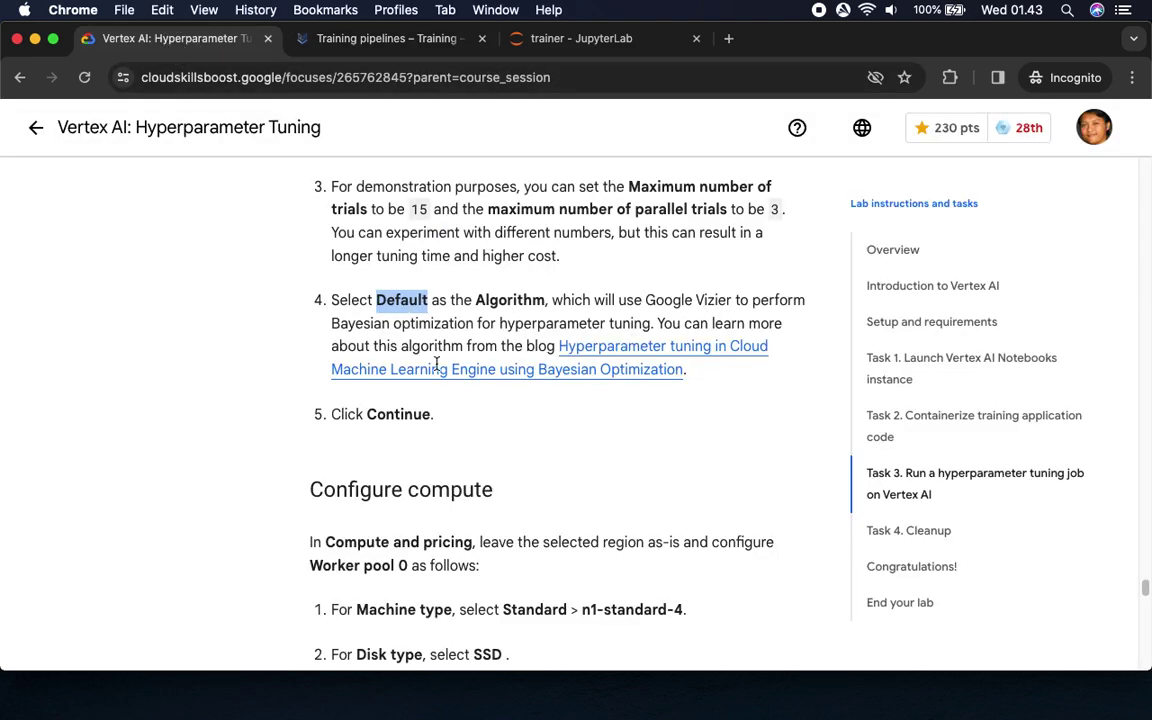
pyautogui.doubleClick(398, 414)
pyautogui.click(343, 42)
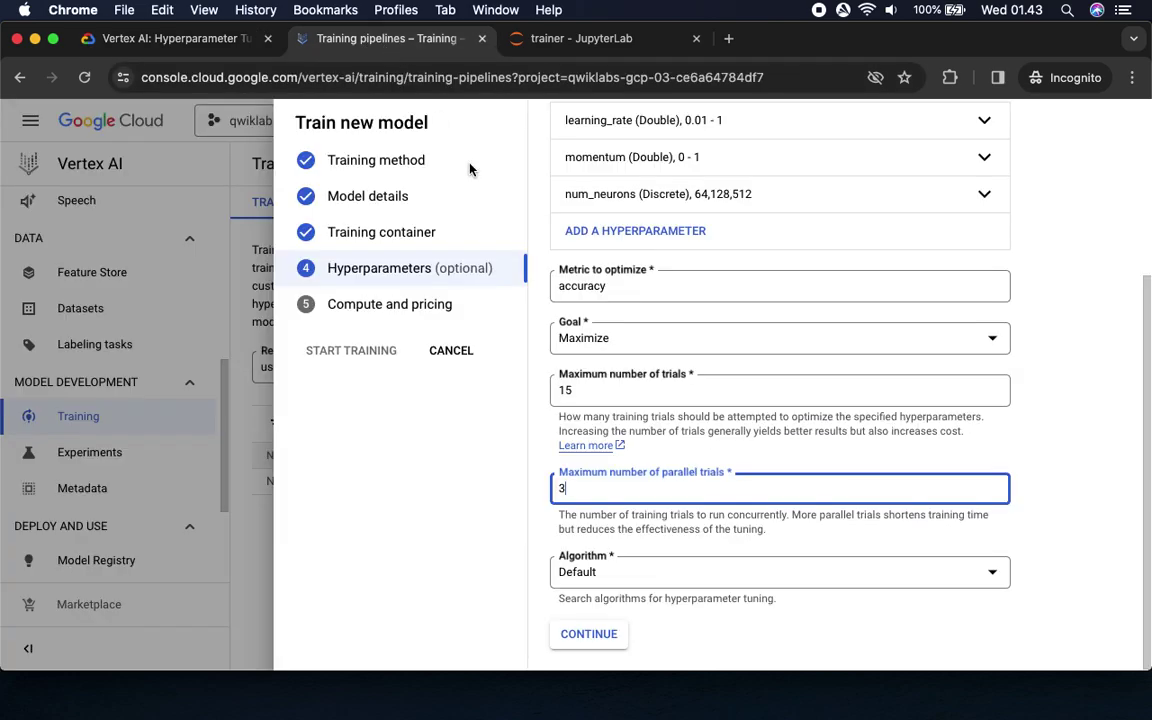
pyautogui.click(592, 632)
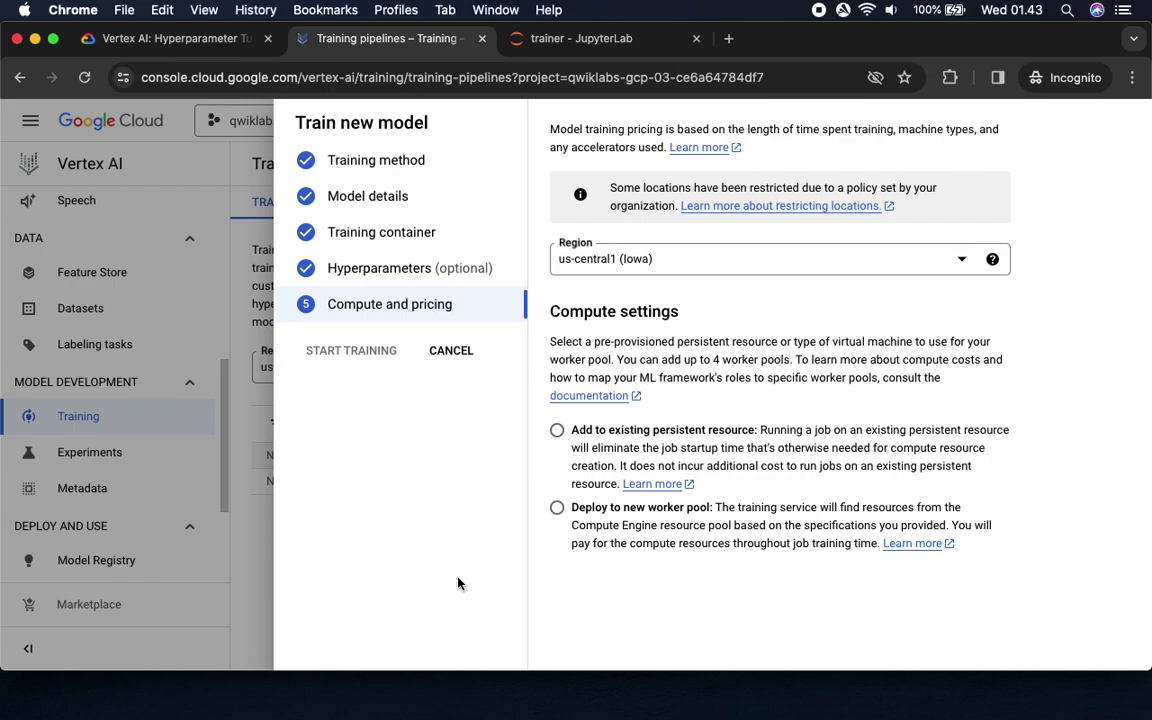
# Read the lab's compute instructions, leave the region as-is and choose to deploy to a new worker pool
pyautogui.click(168, 40)
pyautogui.scroll(-5, 532, 455)
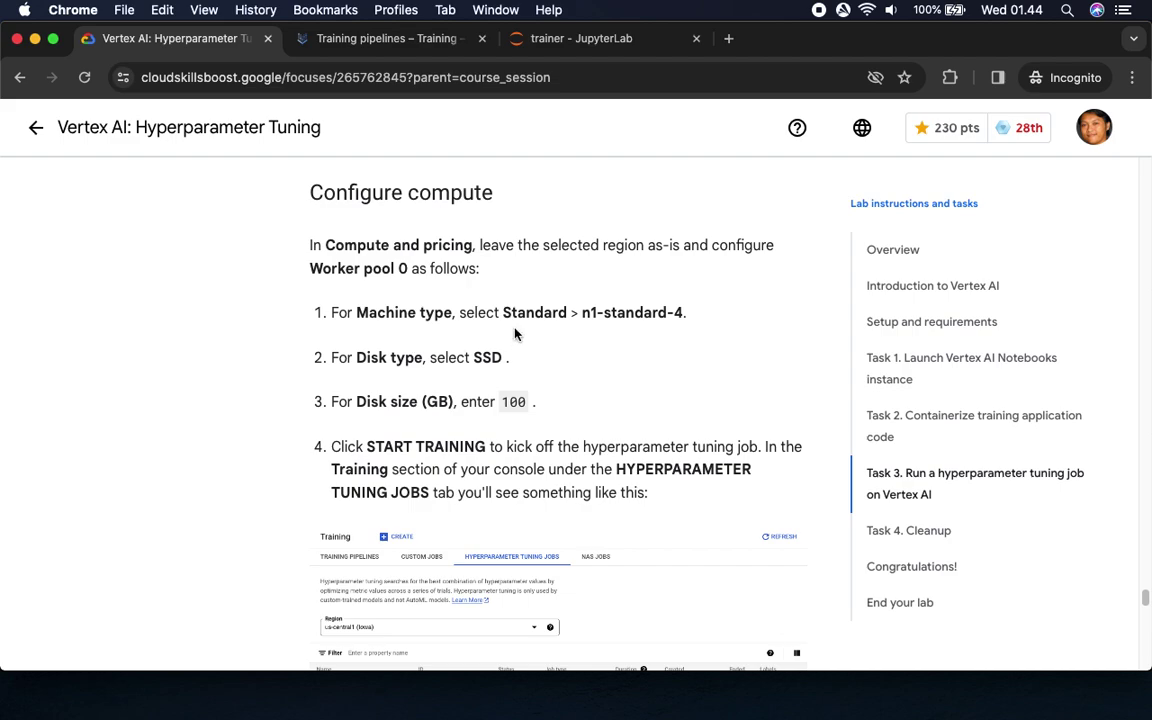
pyautogui.click(375, 44)
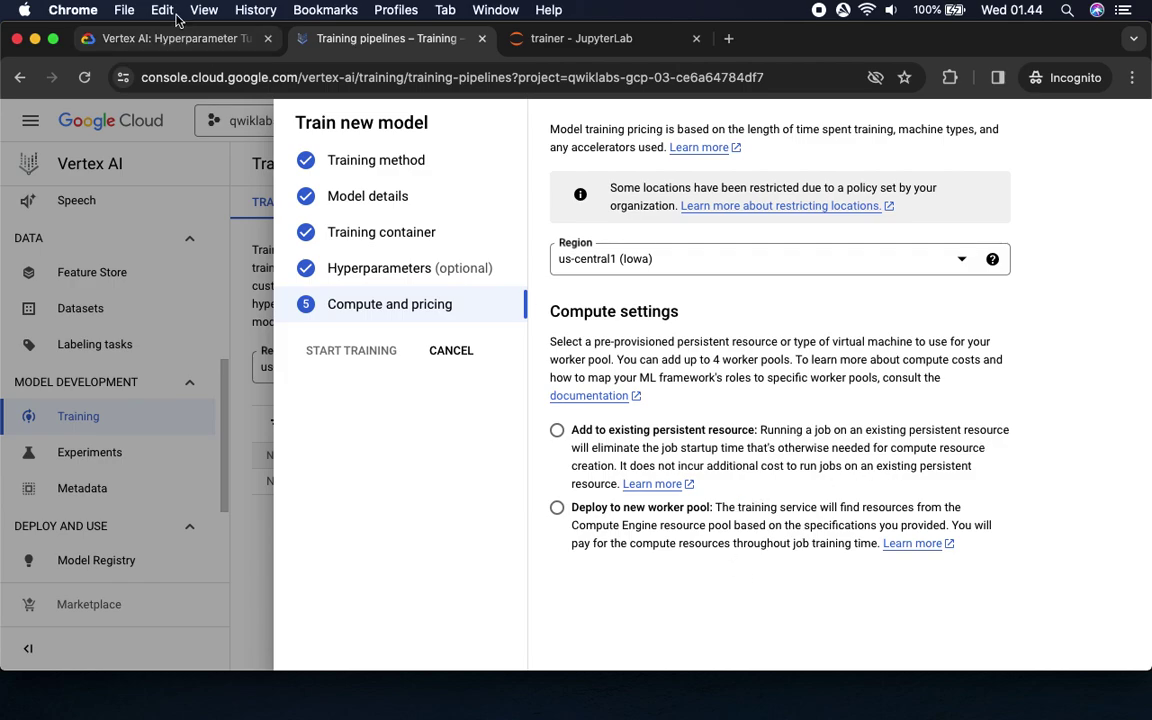
pyautogui.click(160, 40)
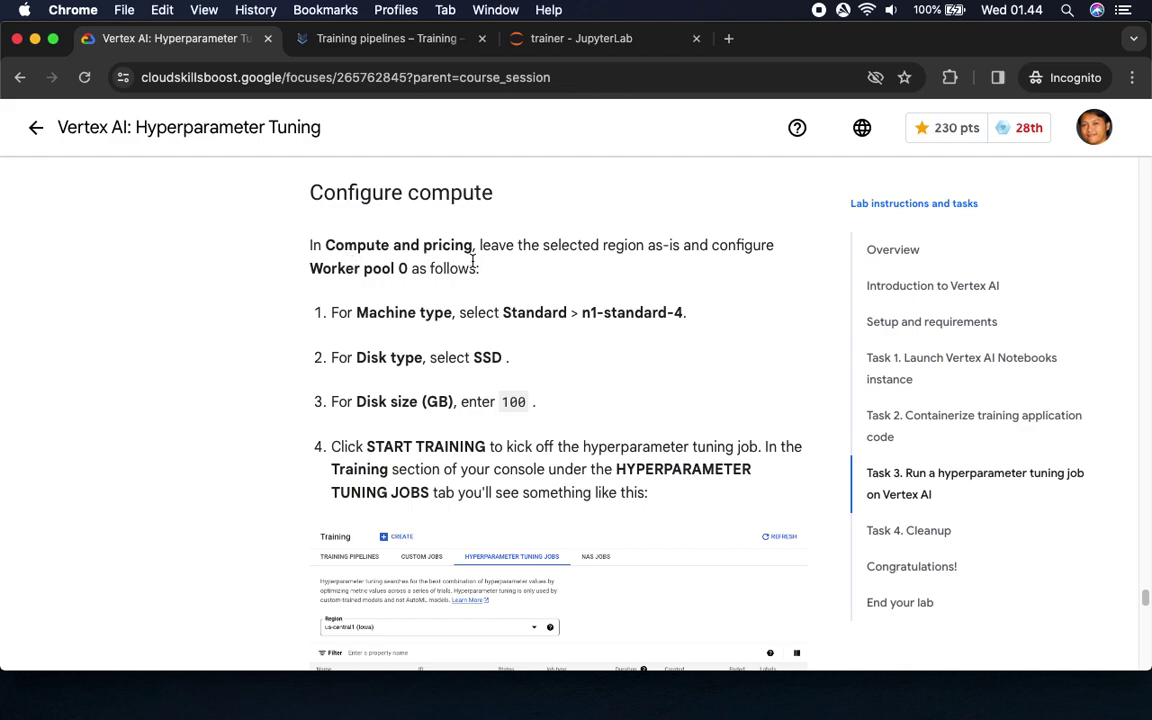
pyautogui.moveTo(600, 245); pyautogui.dragTo(438, 261)
pyautogui.moveTo(557, 245); pyautogui.dragTo(691, 246)
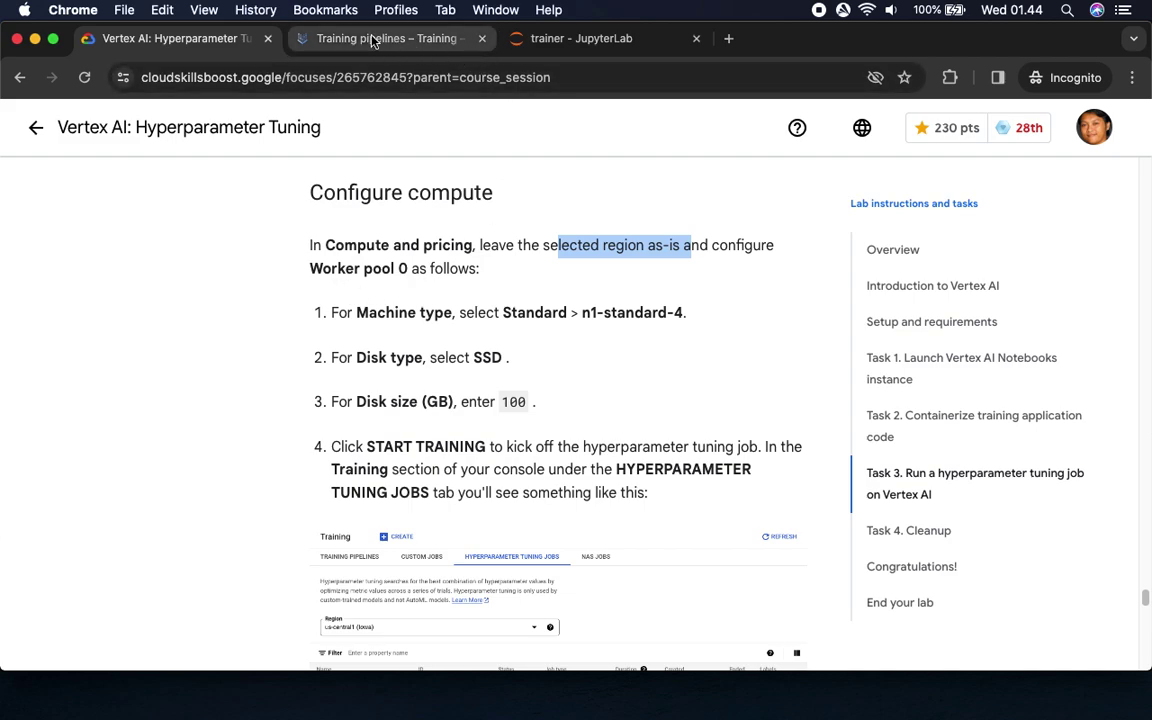
pyautogui.click(338, 38)
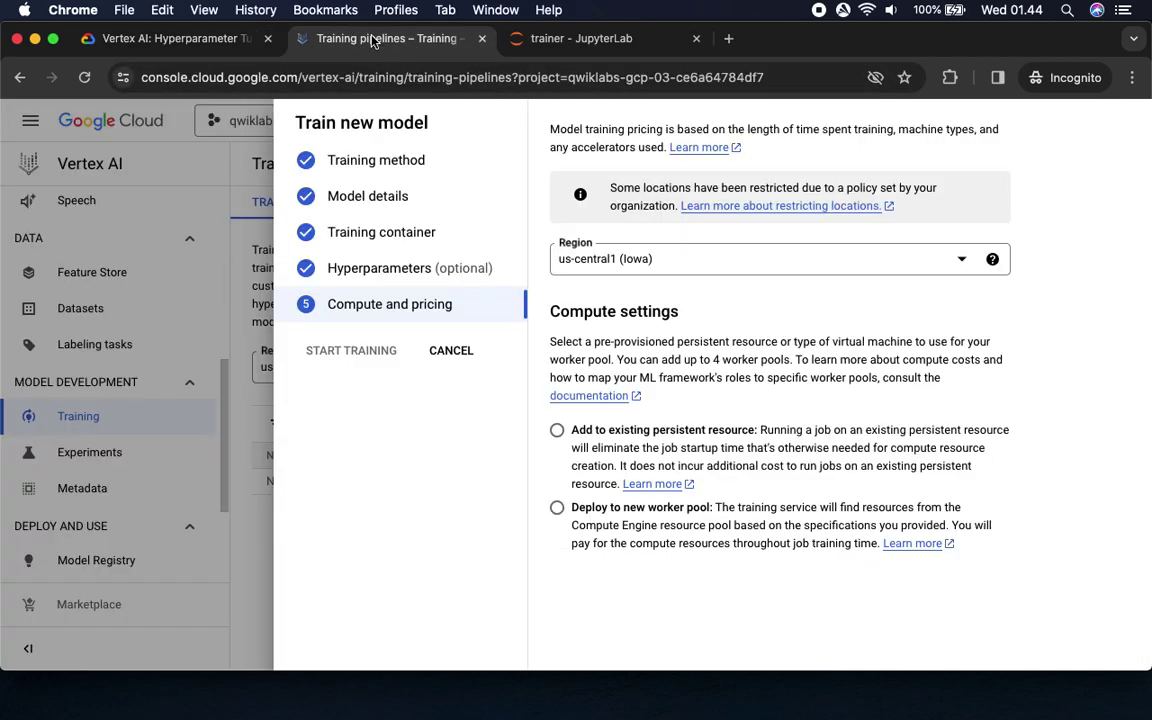
pyautogui.click(557, 509)
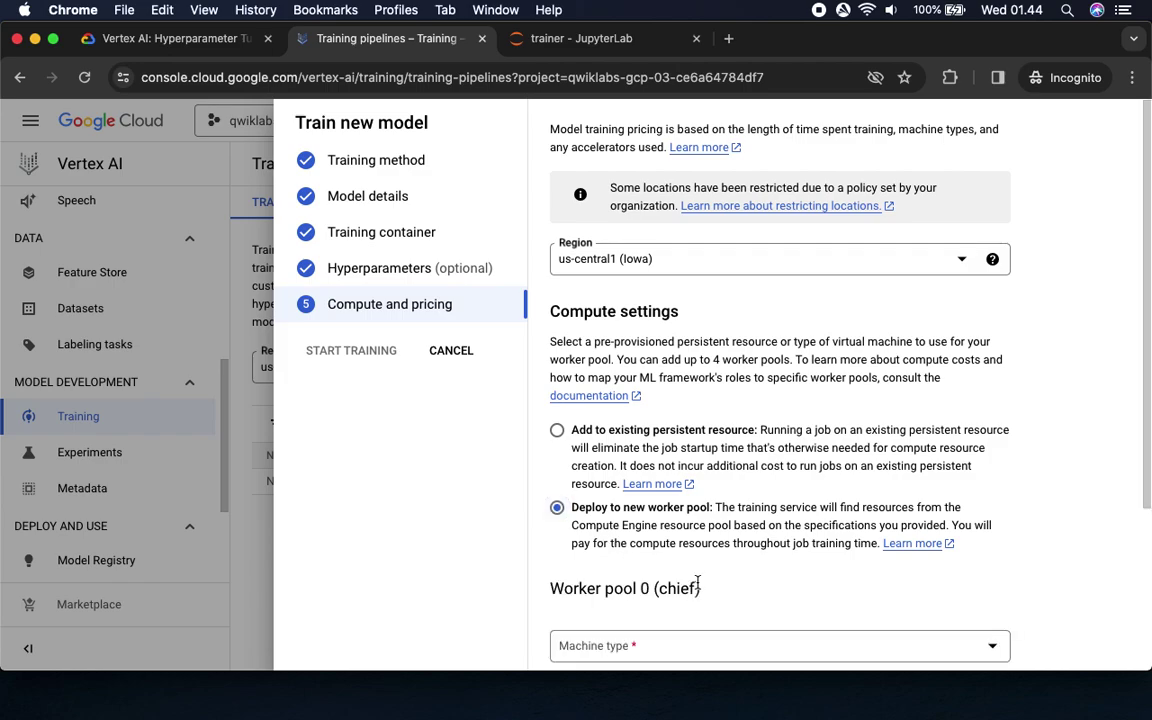
# Set the machine type of worker pool 0 to Standard n1-standard-4
pyautogui.scroll(-5, 697, 583)
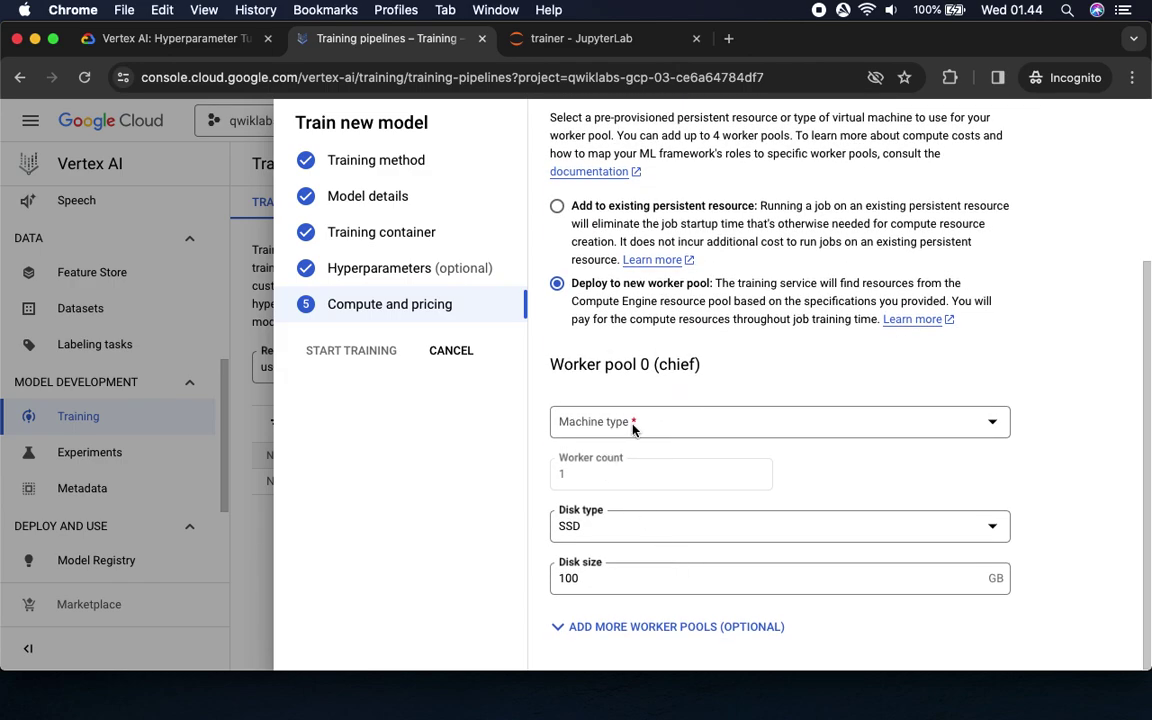
pyautogui.click(633, 424)
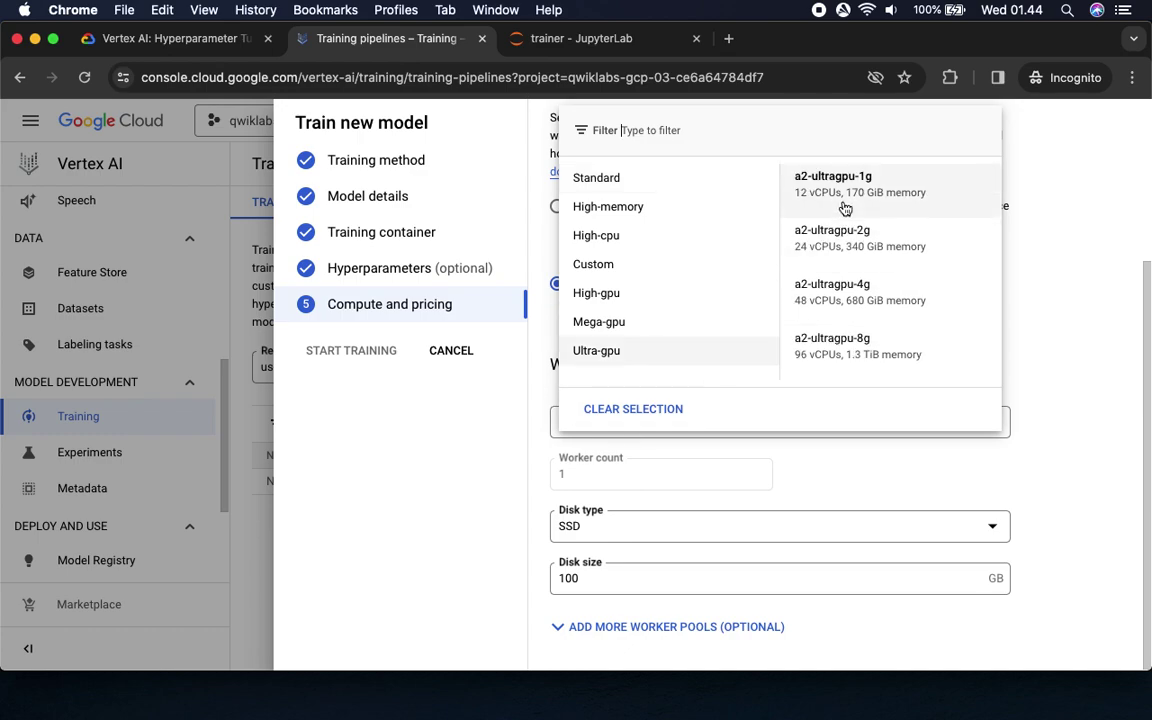
pyautogui.click(844, 203)
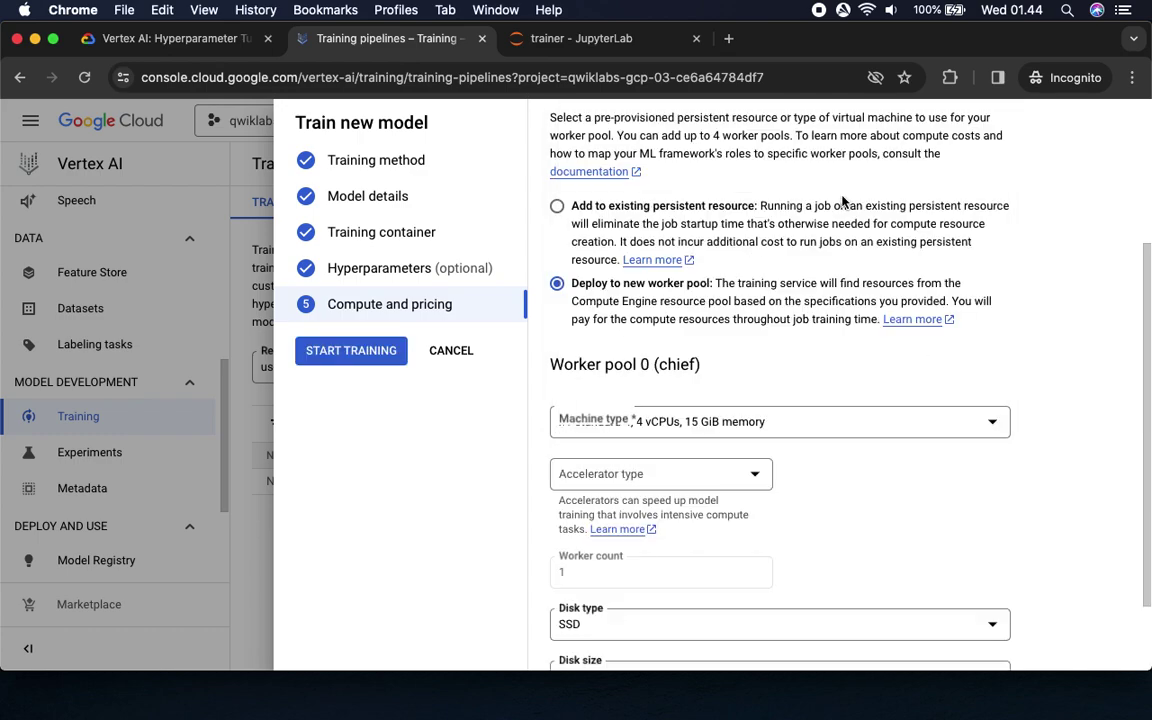
# Check worker pool 0 against the lab instructions, keeping disk type SSD and disk size 100 GB
pyautogui.click(125, 38)
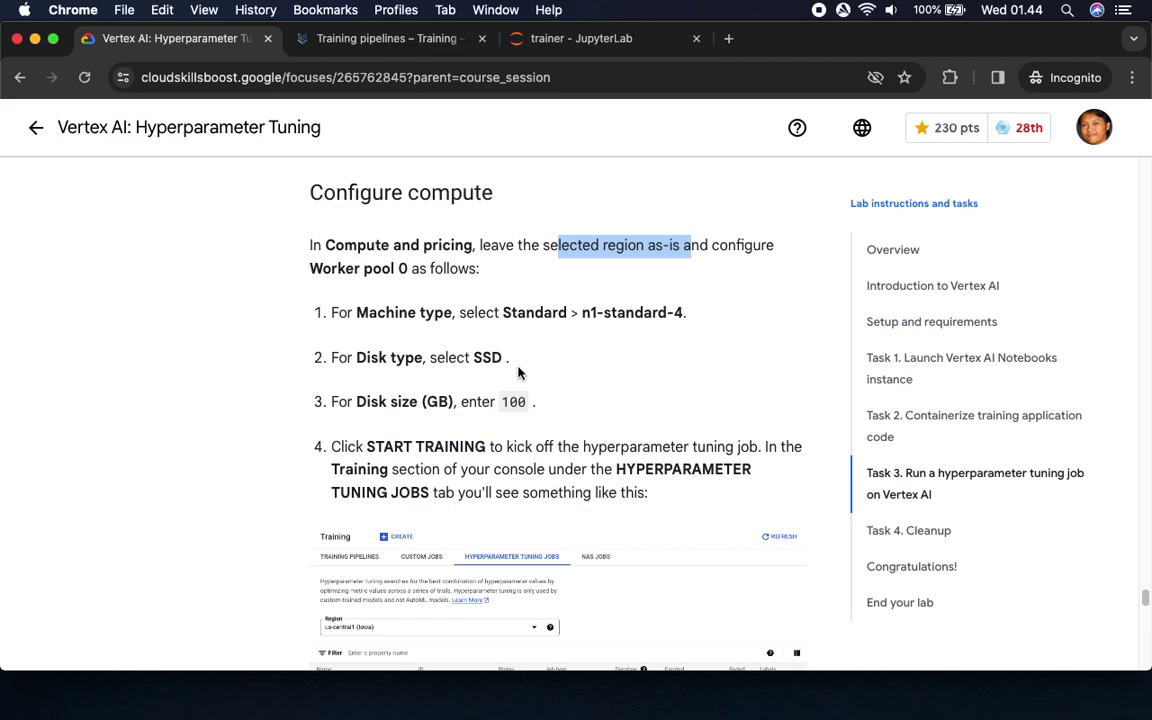
pyautogui.click(348, 40)
pyautogui.scroll(-2, 841, 538)
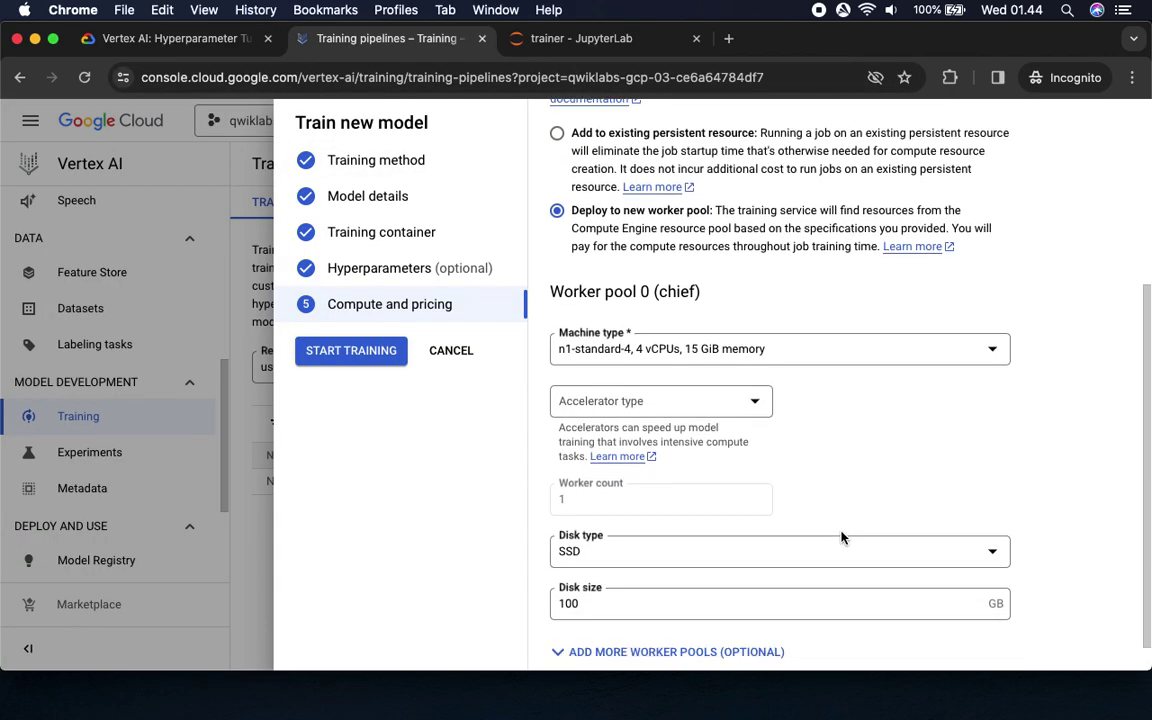
pyautogui.click(155, 39)
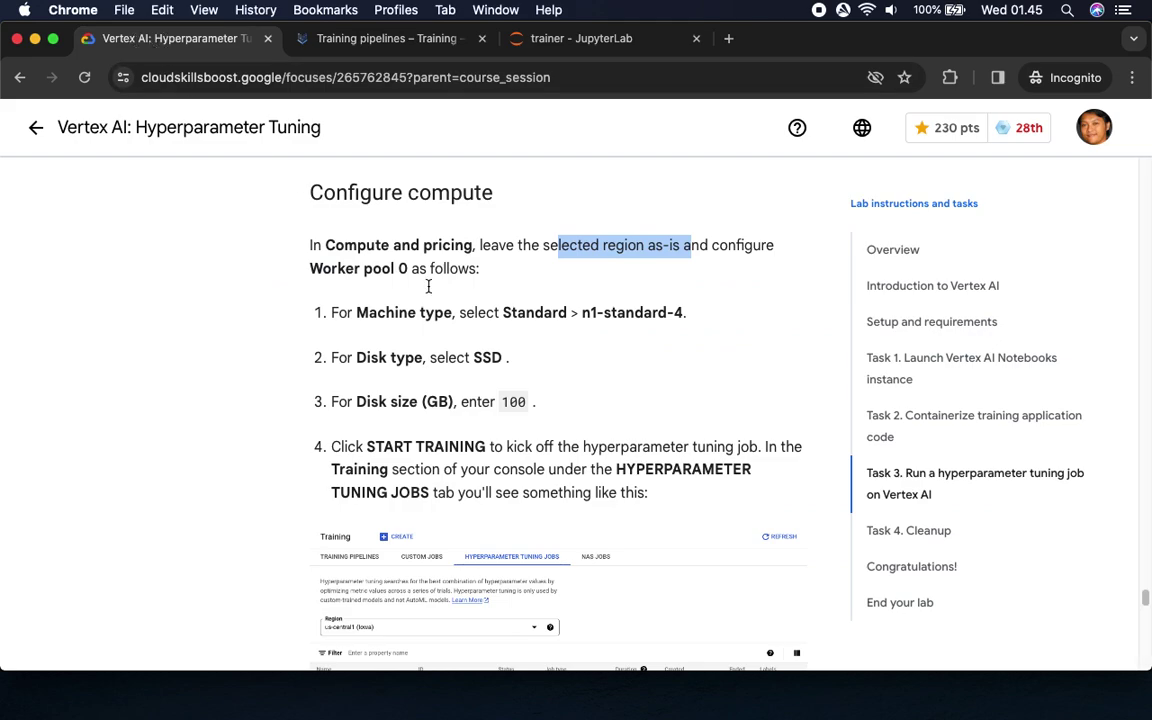
pyautogui.doubleClick(513, 401)
pyautogui.click(340, 40)
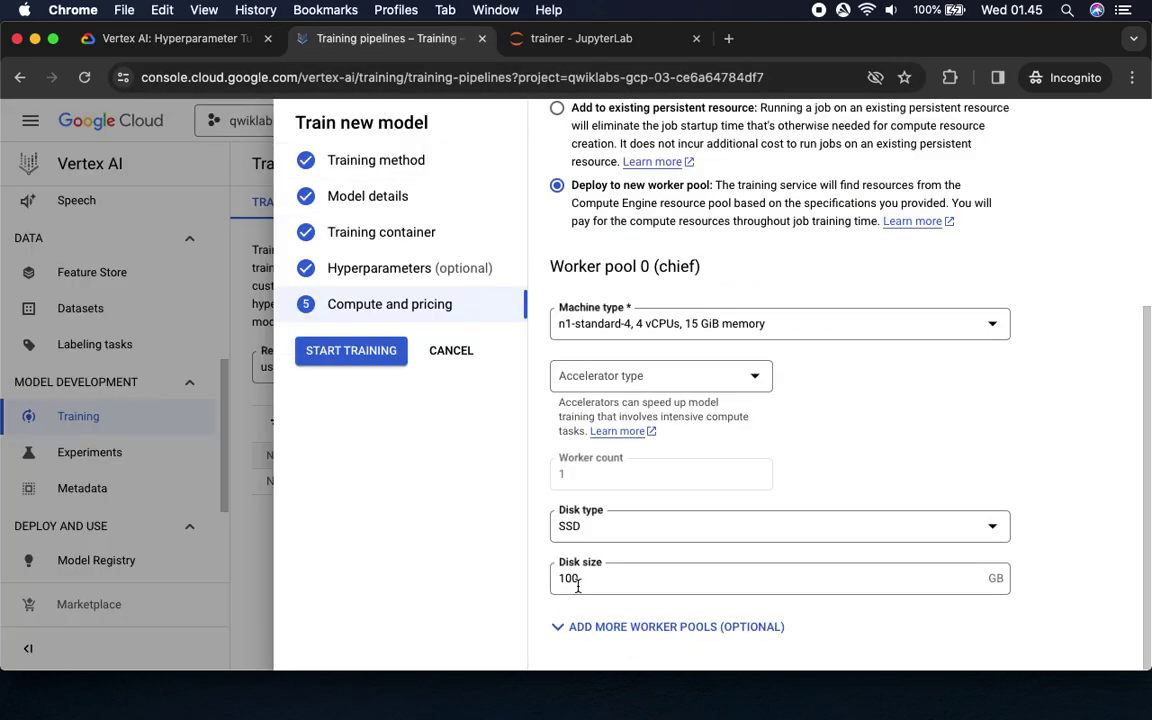
# Read the lab's instruction on launching the job and start training the hyperparameter tuning job
pyautogui.click(175, 39)
pyautogui.scroll(-2, 600, 470)
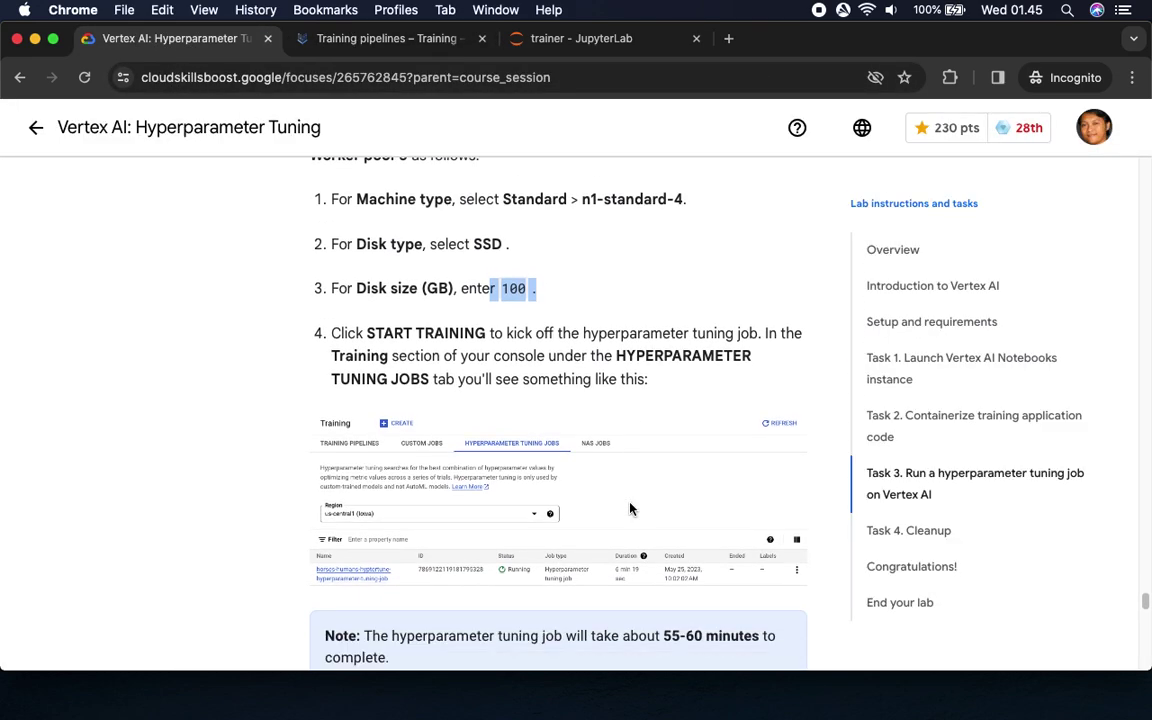
pyautogui.scroll(-3, 630, 509)
pyautogui.scroll(1, 630, 507)
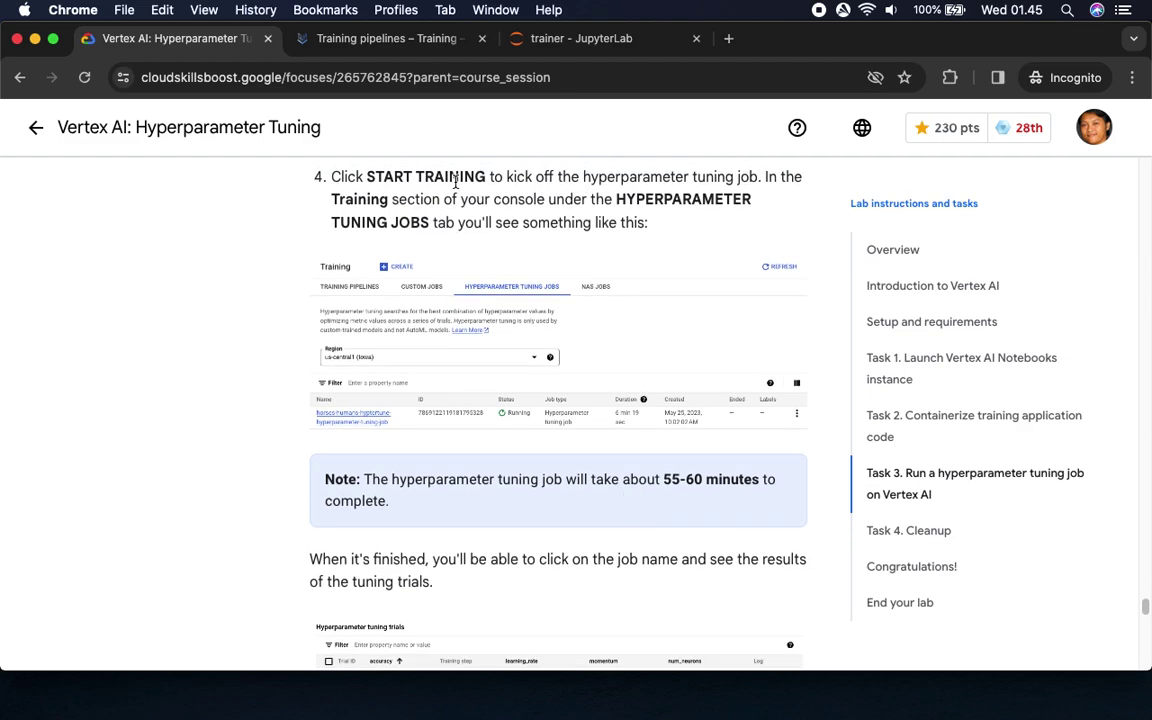
pyautogui.click(378, 39)
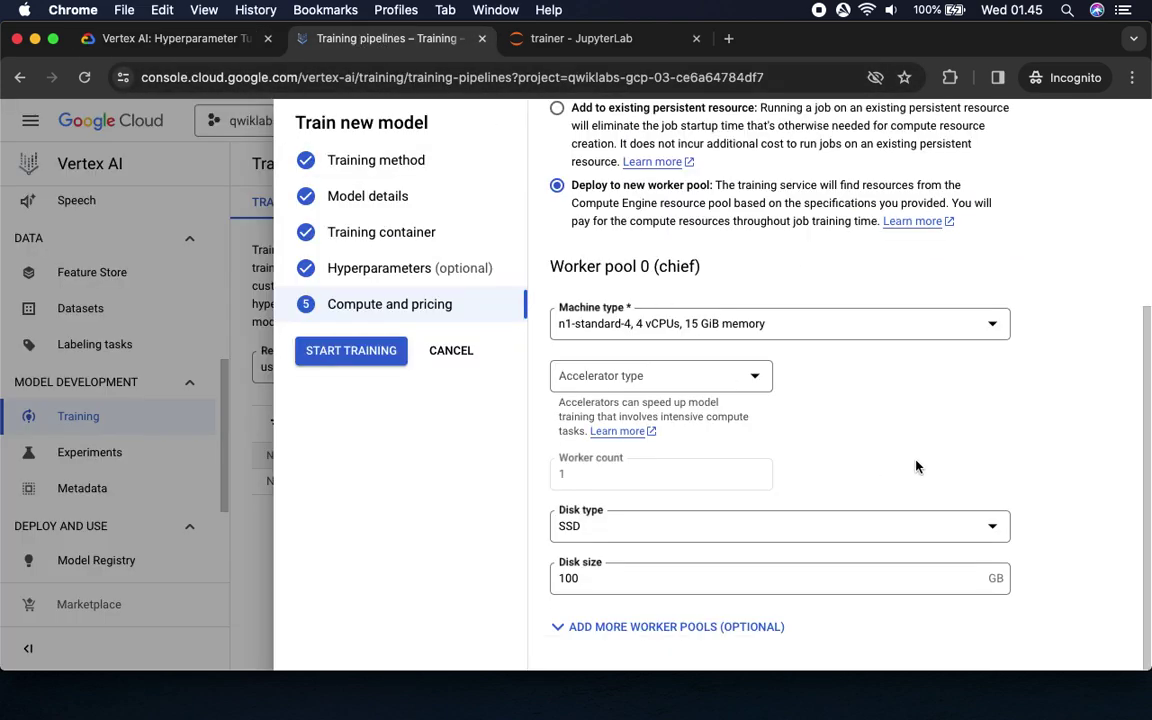
pyautogui.click(350, 352)
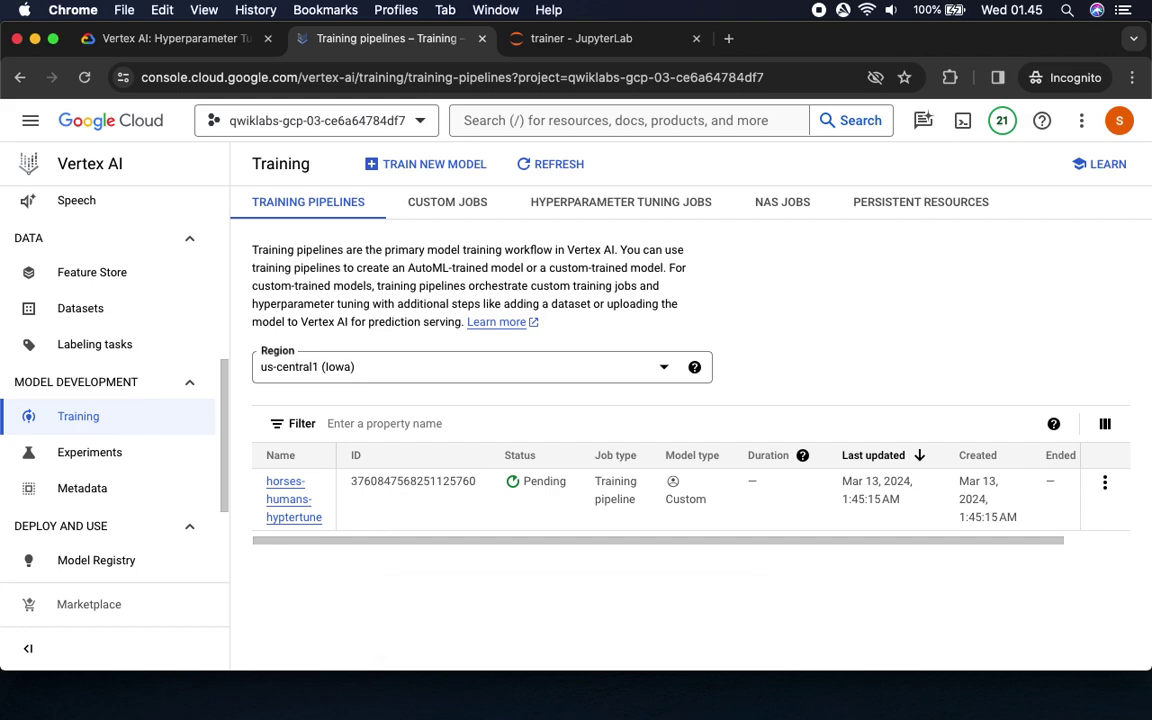
# Read the lab's notes on the tuning job's duration and on viewing the trial results
pyautogui.click(180, 40)
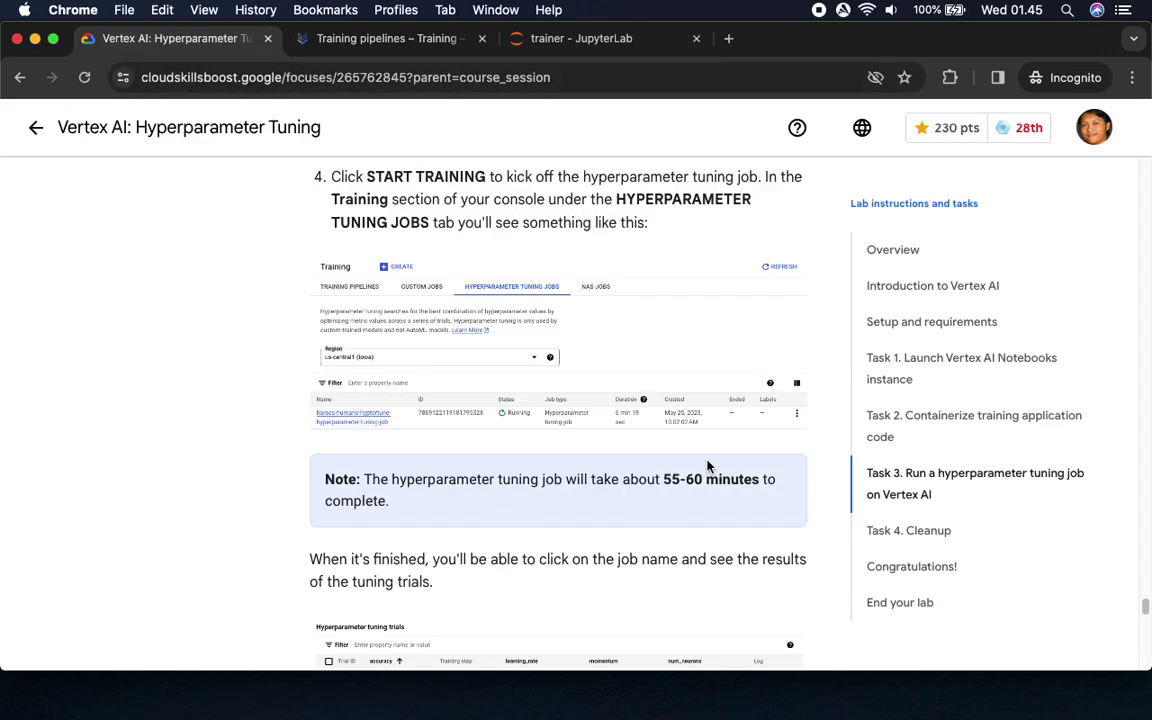
pyautogui.scroll(-1, 700, 508)
pyautogui.scroll(-1, 688, 456)
pyautogui.moveTo(663, 399); pyautogui.dragTo(743, 442)
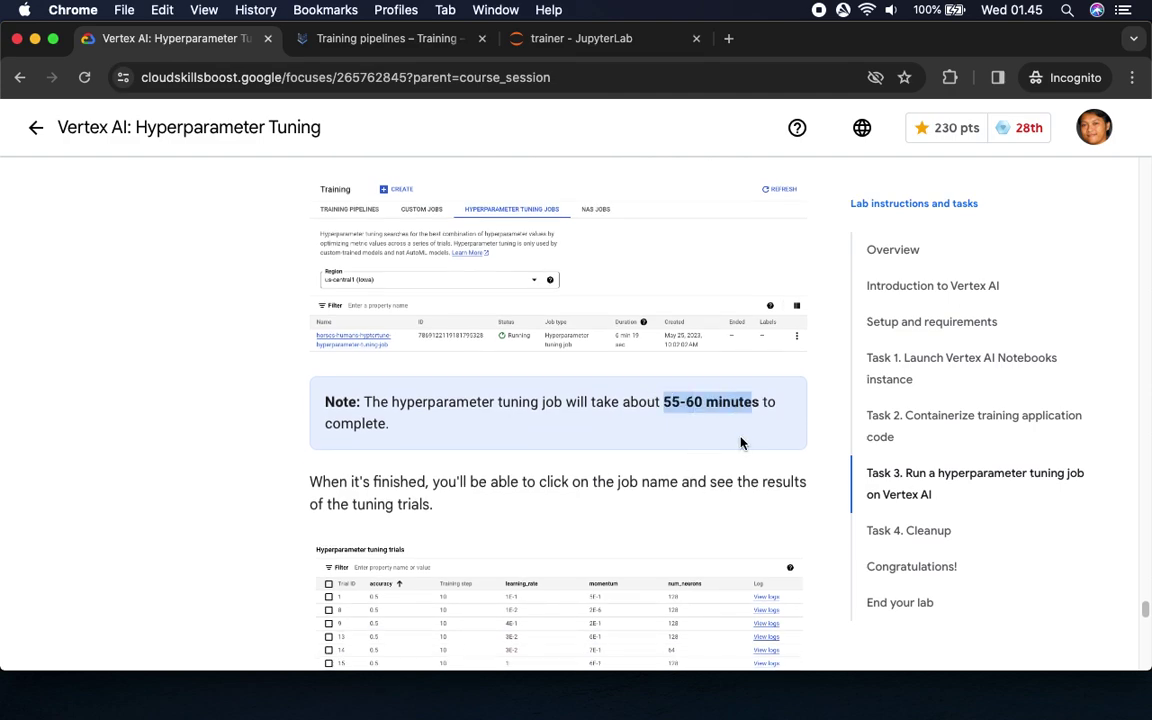
pyautogui.scroll(-1, 740, 450)
pyautogui.scroll(-3, 737, 464)
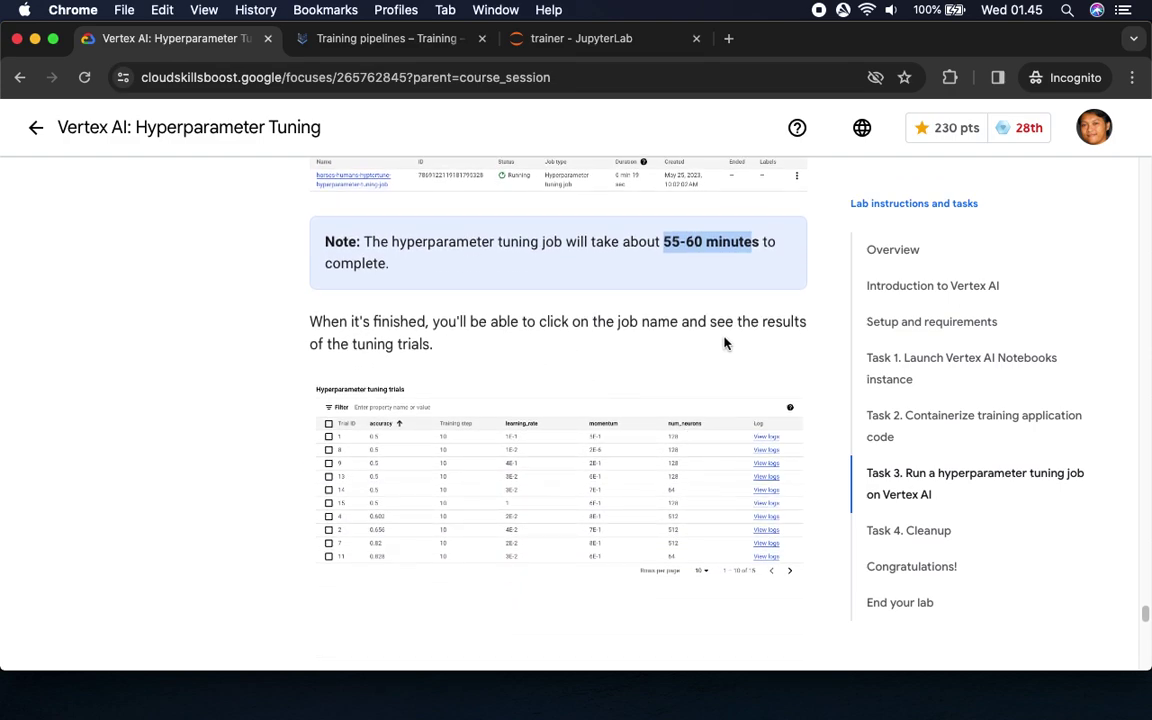
pyautogui.scroll(-1, 740, 476)
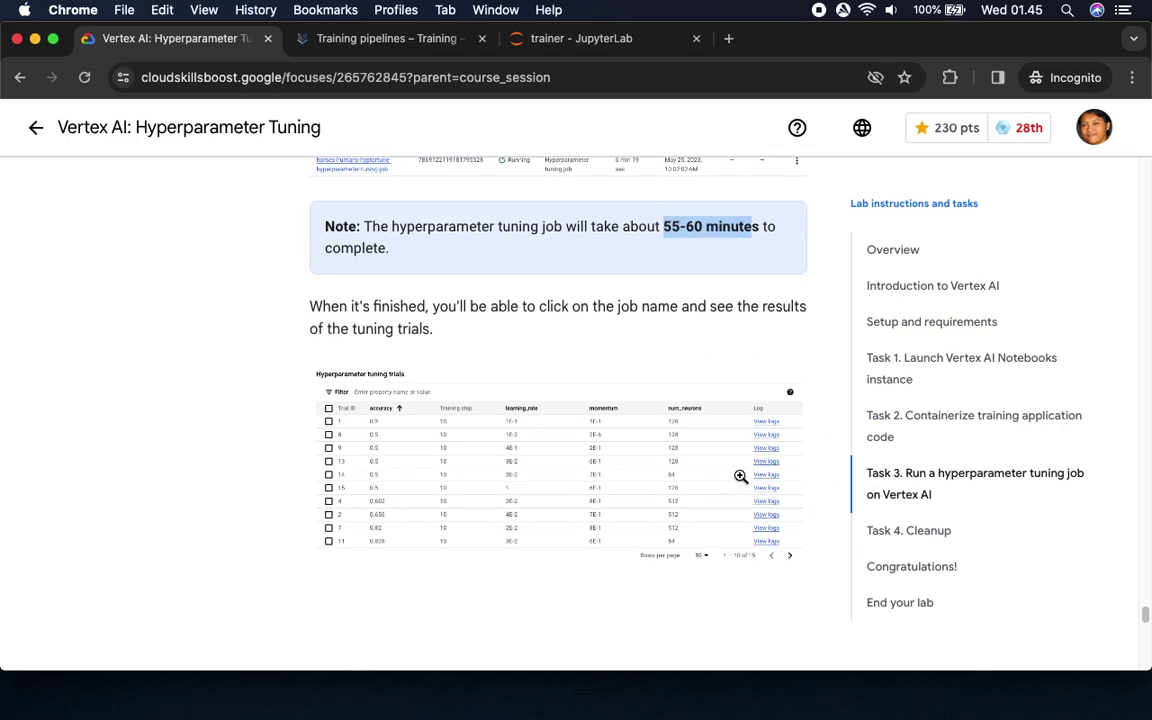
pyautogui.scroll(-2, 740, 476)
pyautogui.scroll(1, 740, 476)
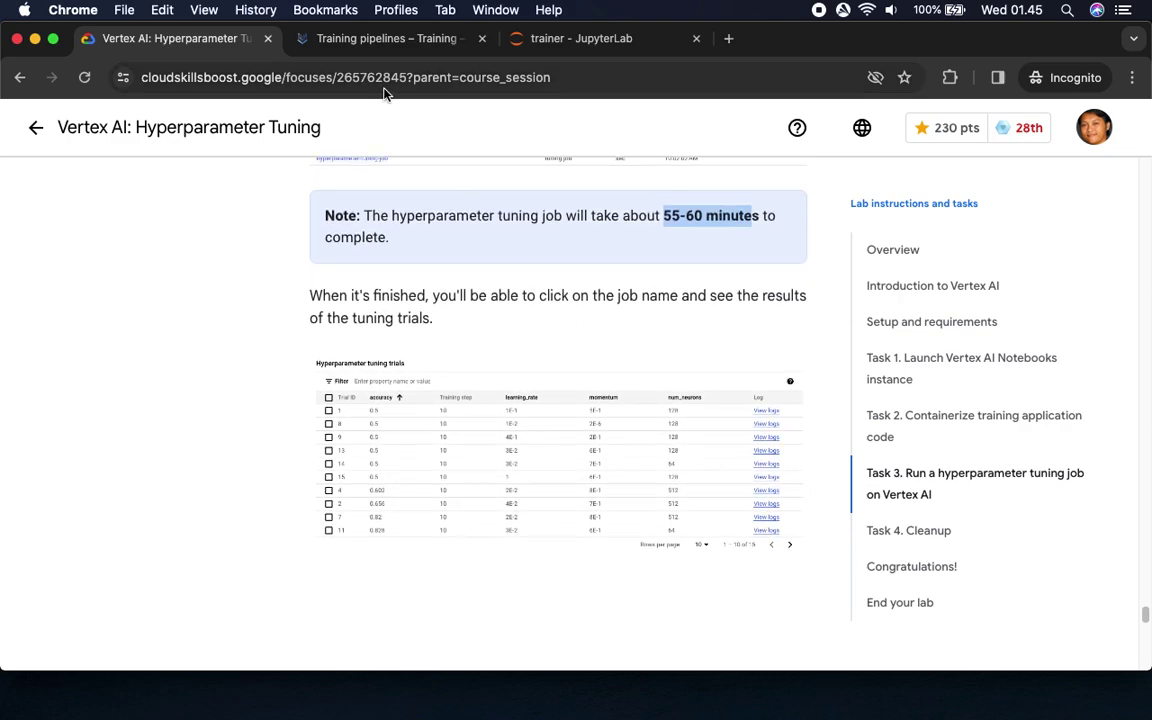
# Check the status of the horses-humans-hyptertune pipeline and read the Task 4 Cleanup section of the lab
pyautogui.click(383, 40)
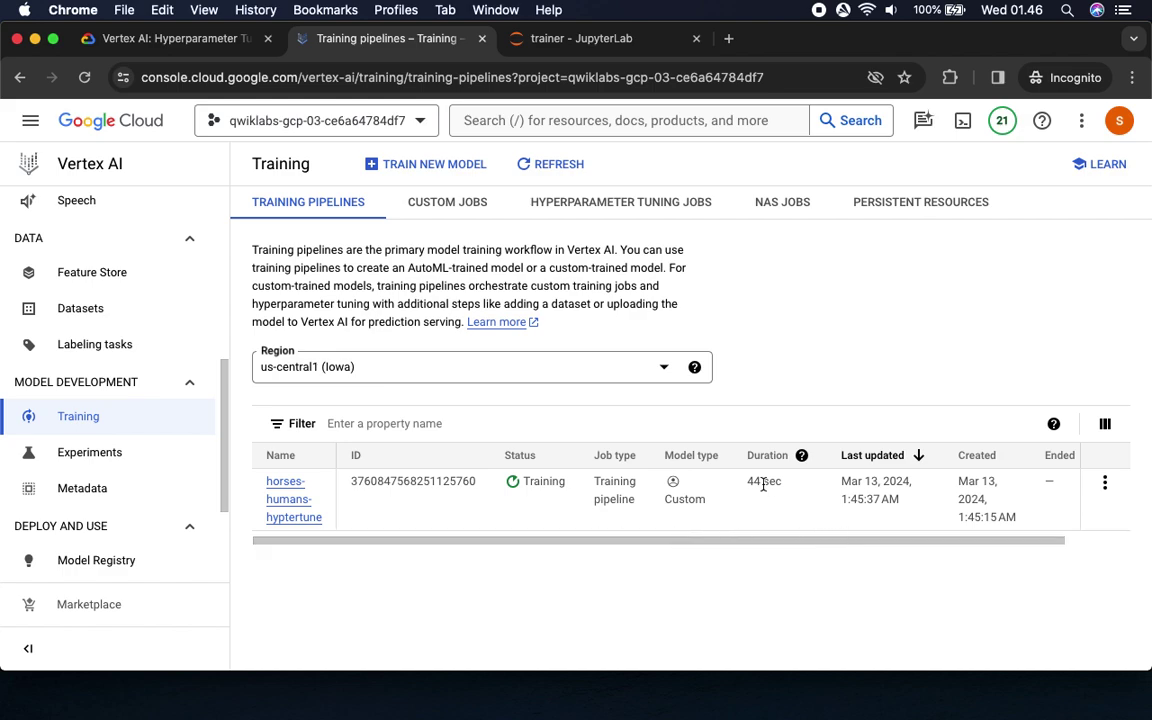
pyautogui.click(179, 38)
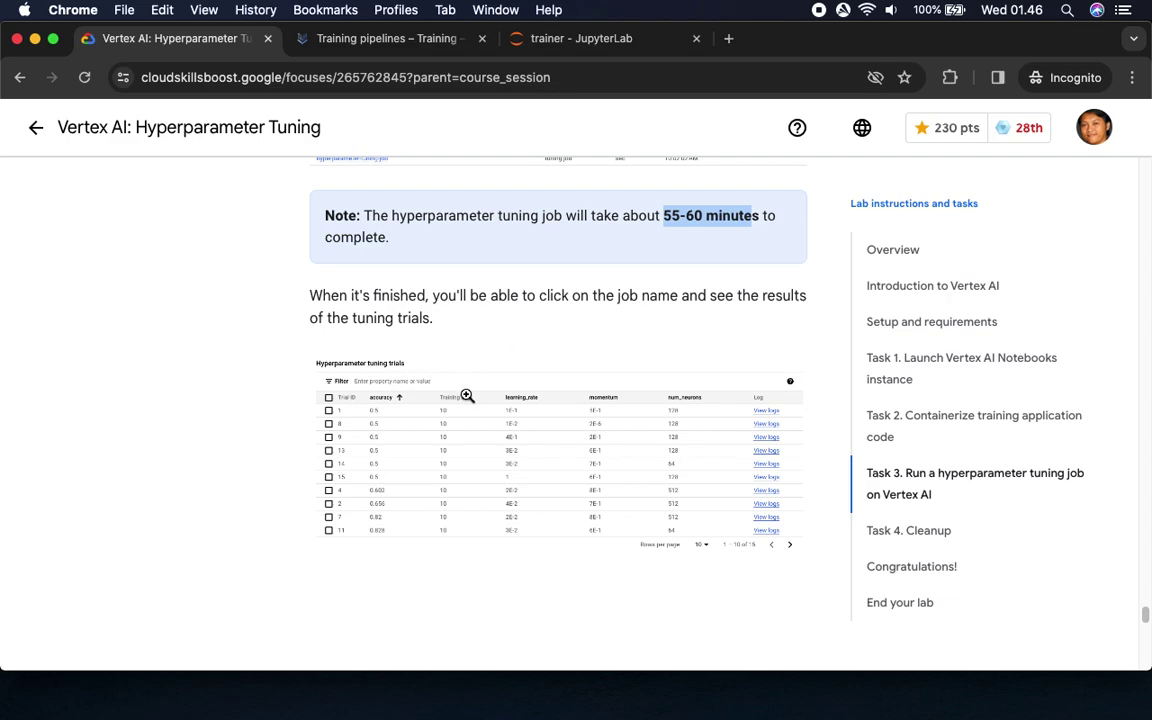
pyautogui.scroll(-4, 520, 578)
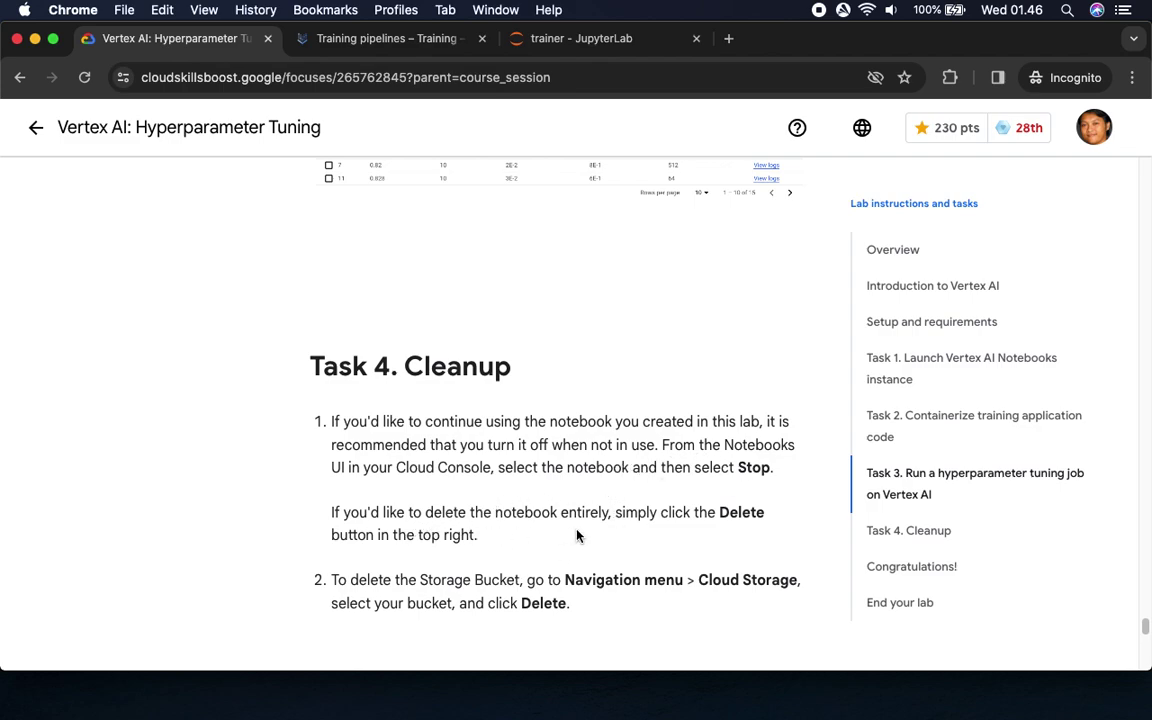
pyautogui.scroll(-3, 443, 602)
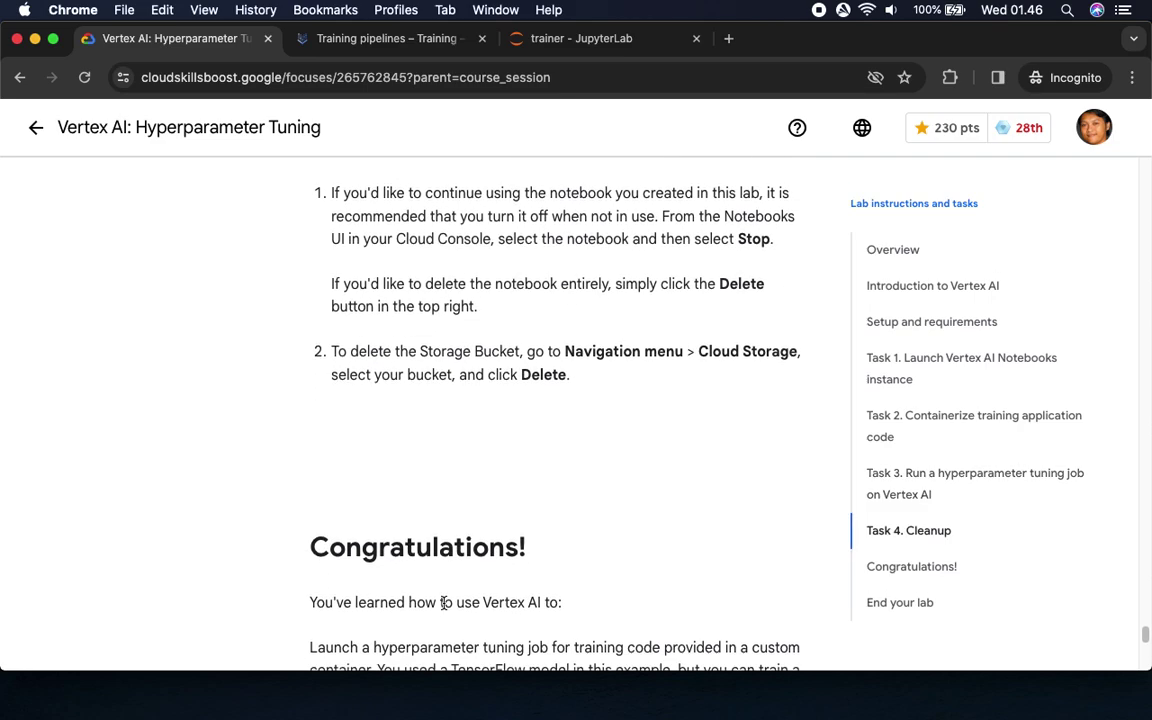
pyautogui.scroll(-2, 443, 602)
pyautogui.scroll(8, 443, 602)
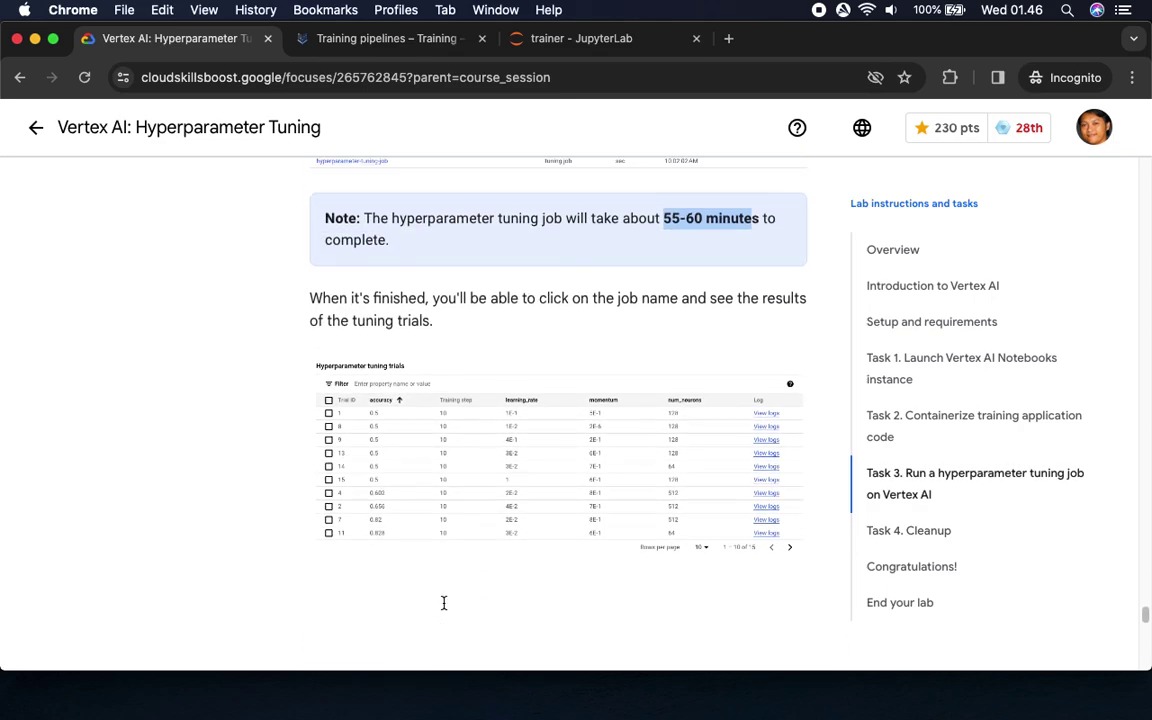
pyautogui.scroll(1, 443, 602)
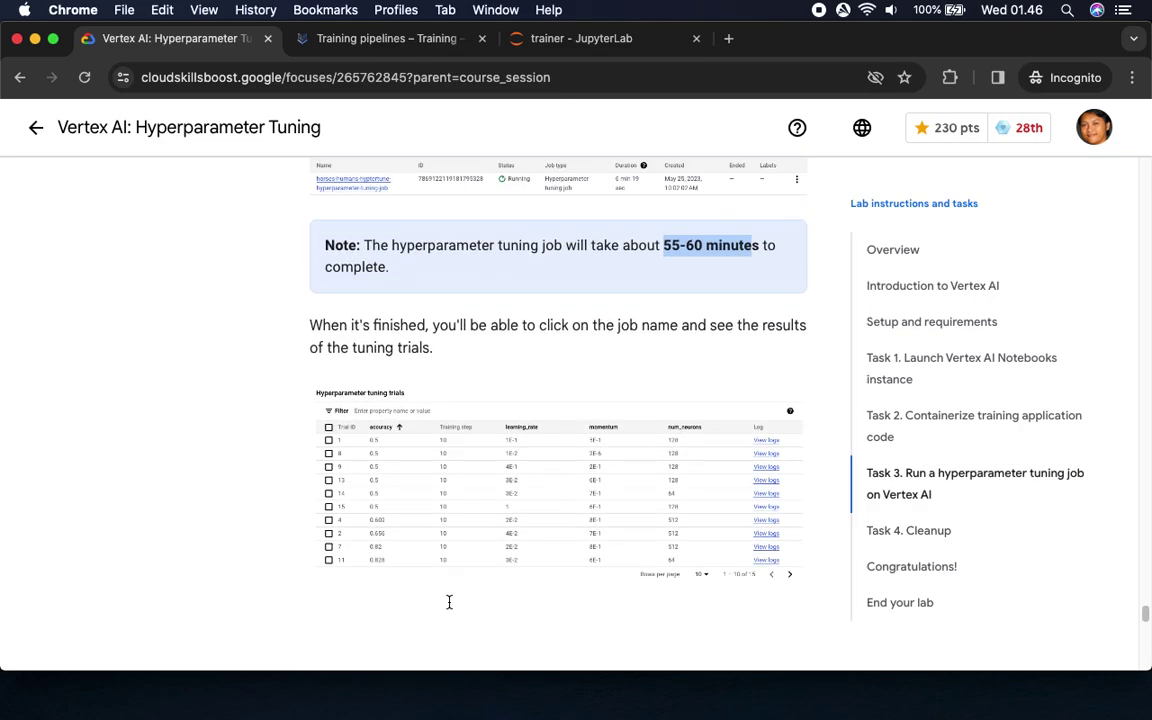
pyautogui.click(326, 36)
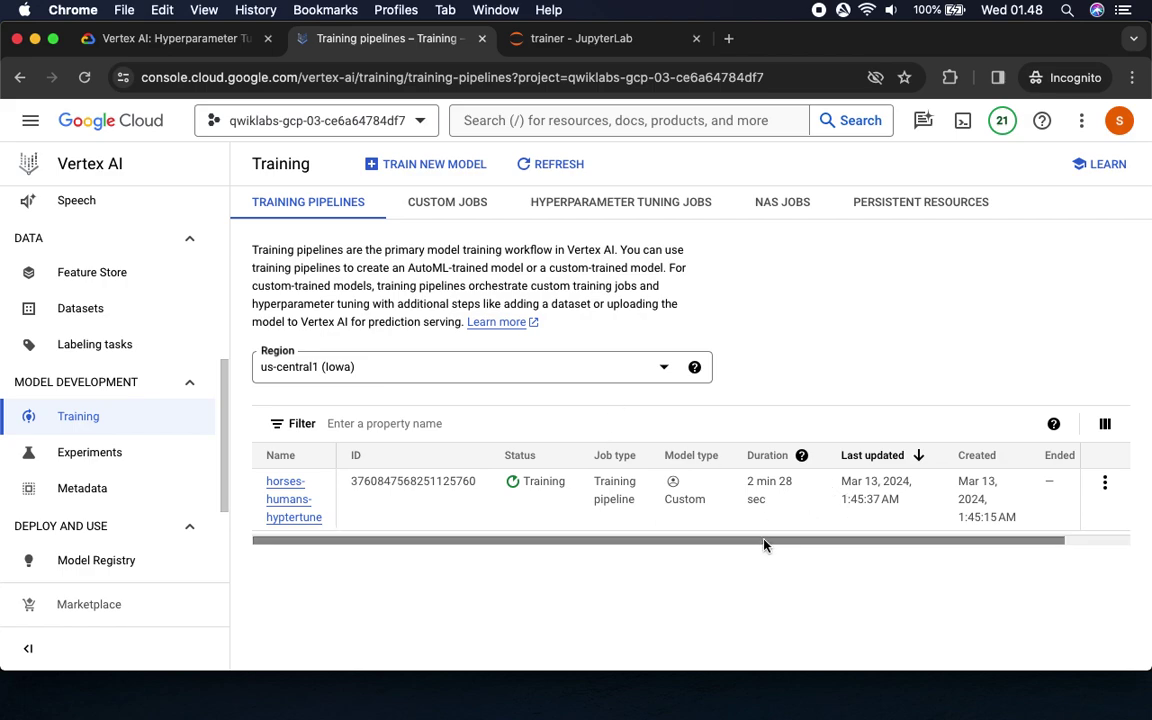
pyautogui.press('super+Tab')
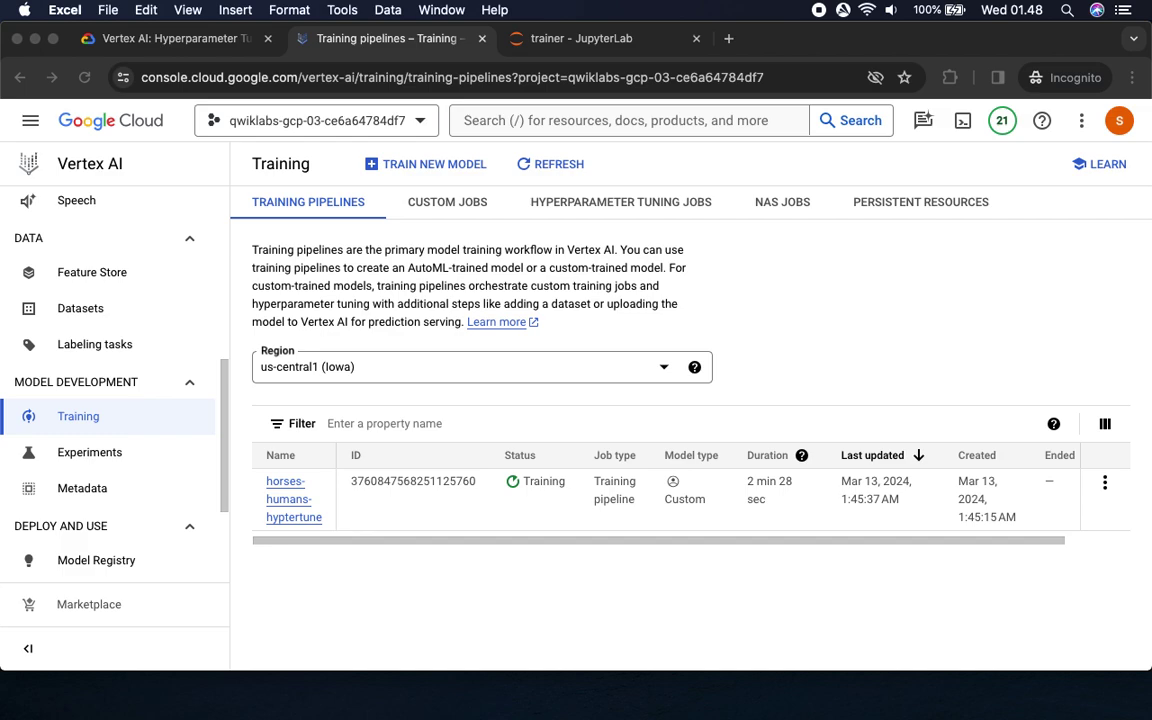
pyautogui.press('super+Tab')
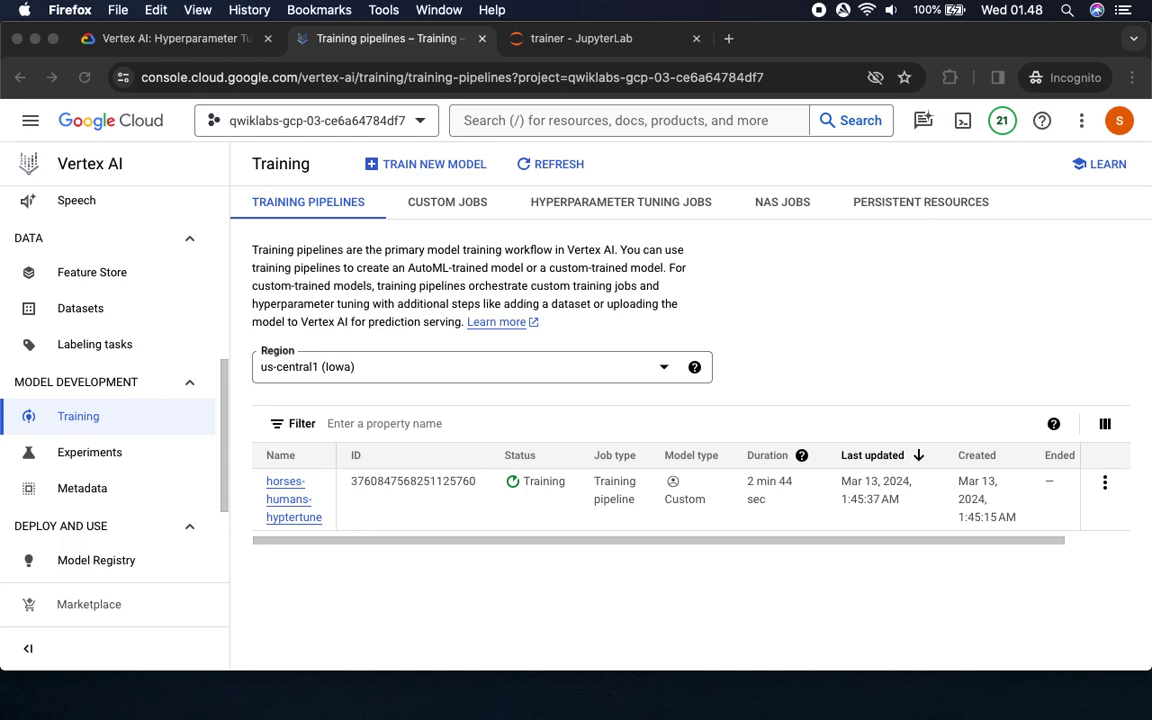
pyautogui.press('super+Tab')
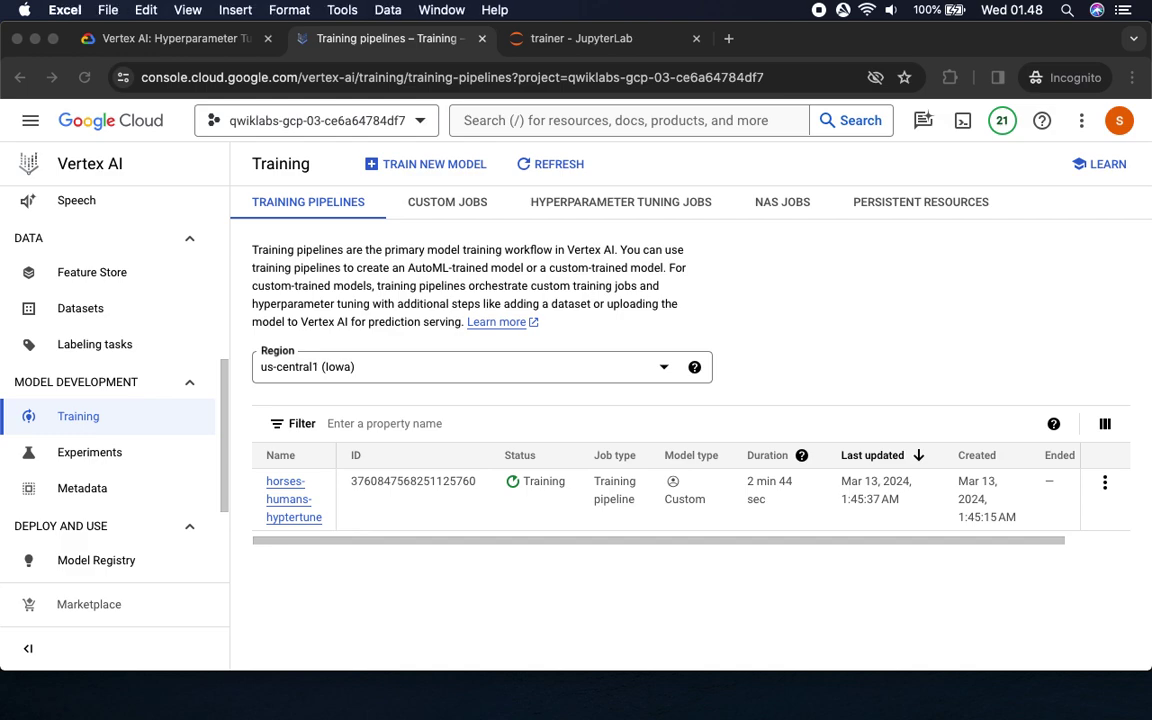
pyautogui.press('super+Tab')
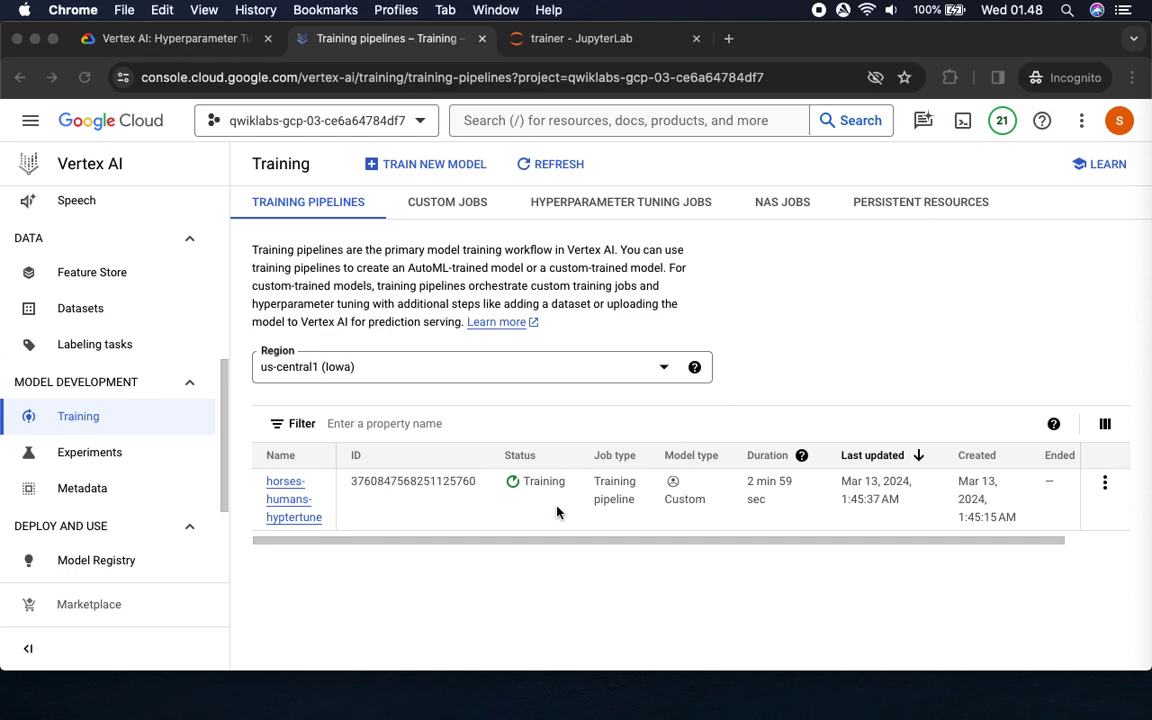
pyautogui.click(531, 548)
pyautogui.moveTo(530, 541); pyautogui.dragTo(447, 548)
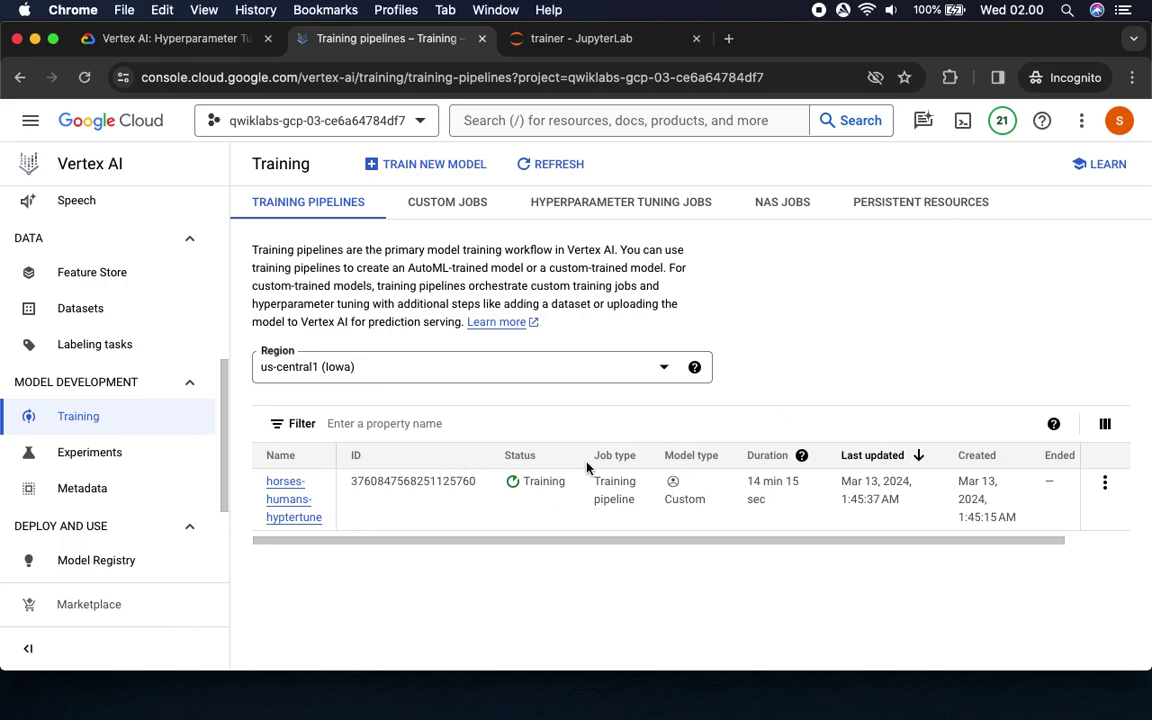
pyautogui.click(156, 33)
pyautogui.click(377, 40)
pyautogui.click(190, 38)
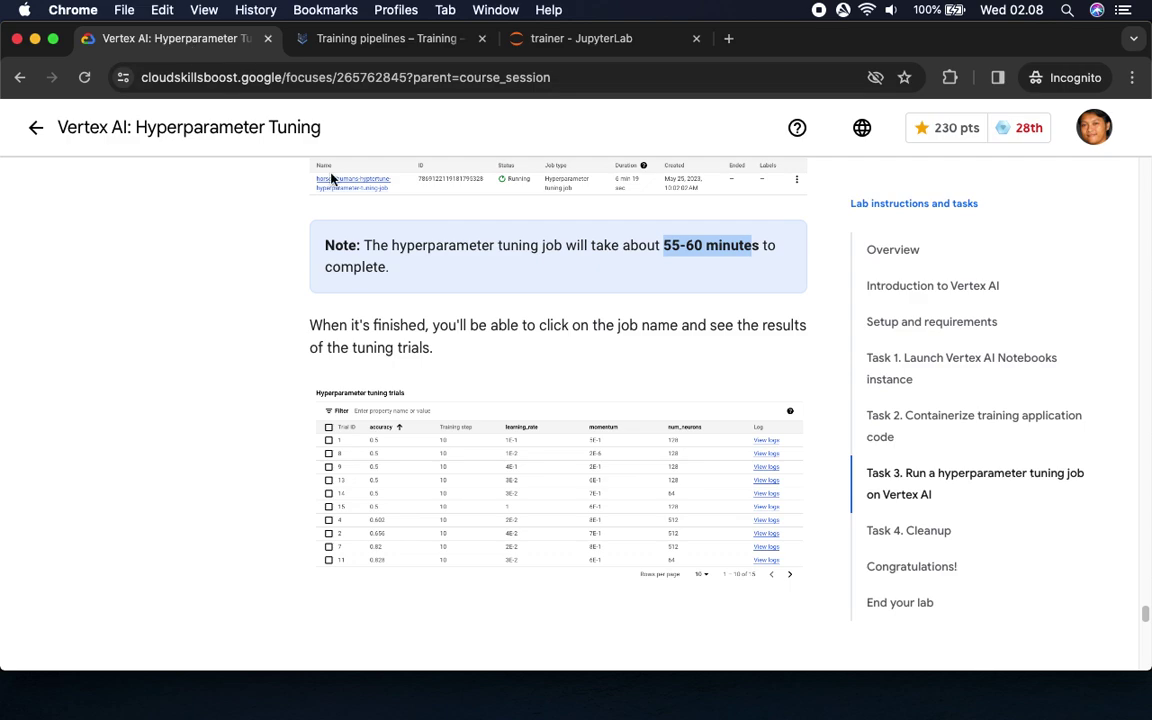
# Return to the training pipelines list and unlock the computer by entering the account password
pyautogui.click(380, 38)
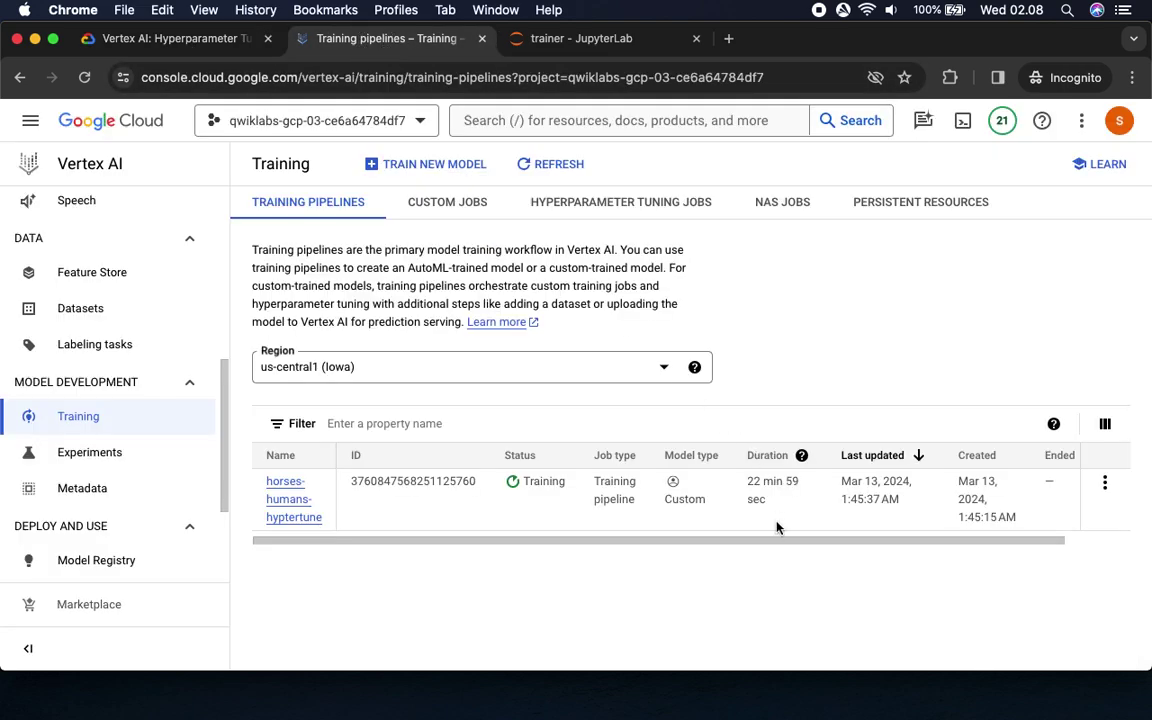
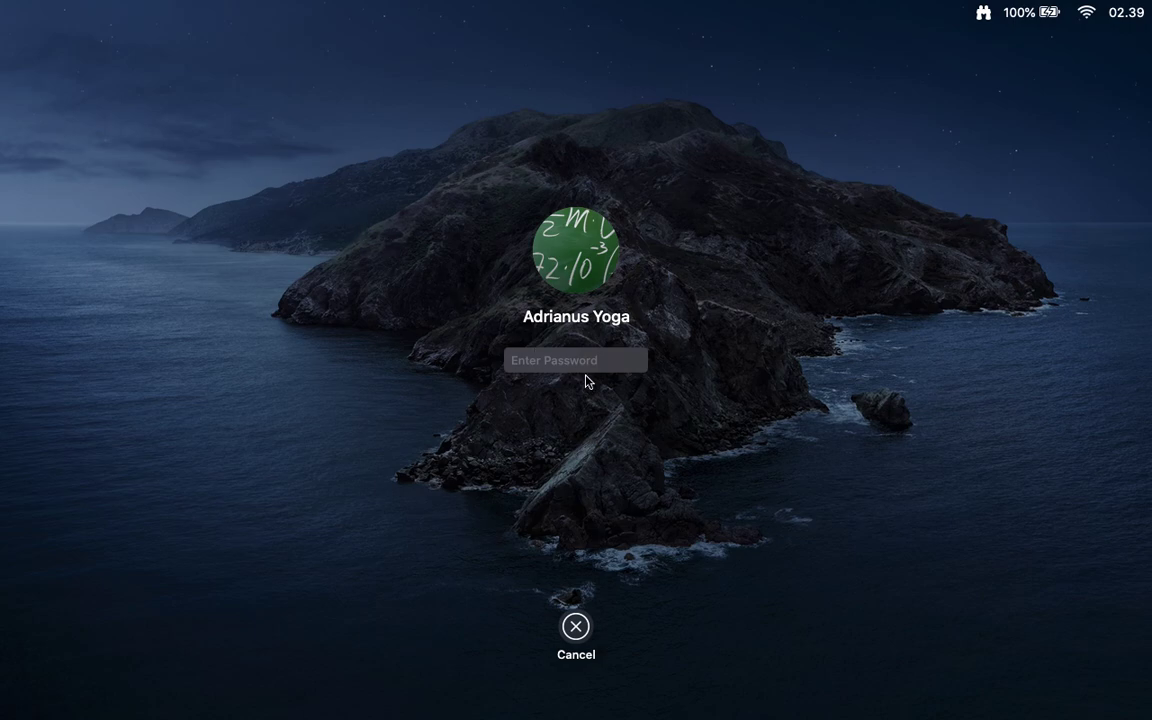
pyautogui.write('•••••••')
pyautogui.press('Return')
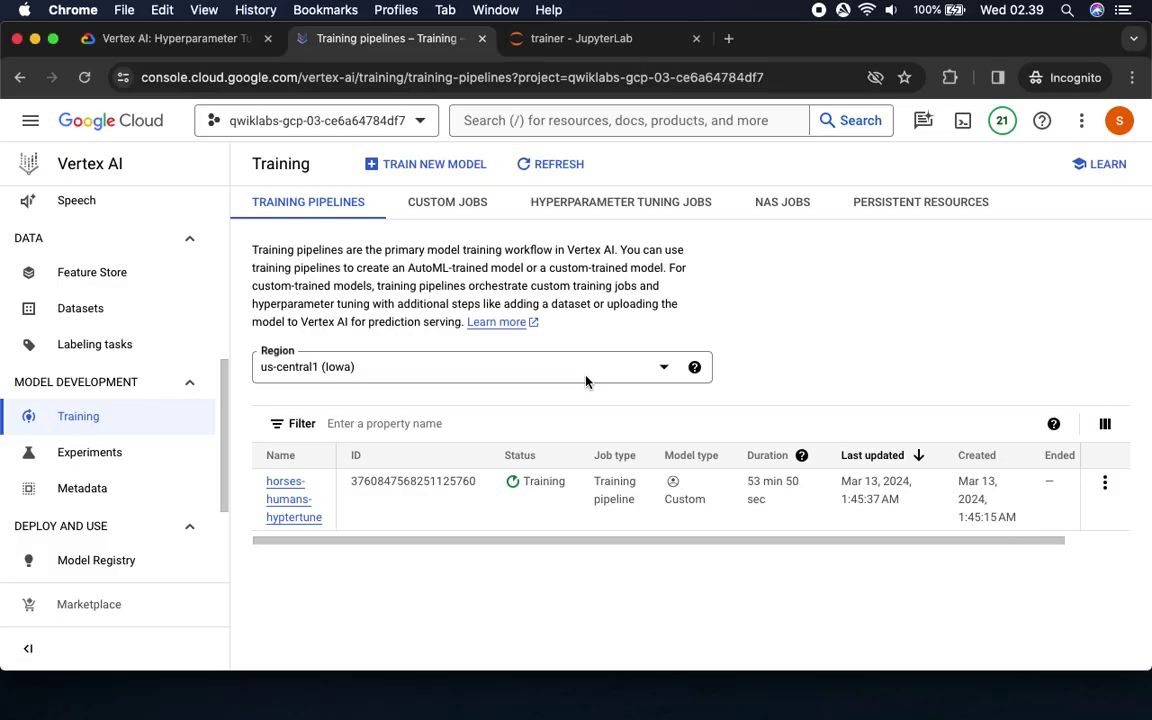
# Check the duration of the horses-humans-hyptertune pipeline against the lab's note of 55-60 minutes
pyautogui.moveTo(768, 545)
pyautogui.mouseDown()
pyautogui.moveTo(943, 550)
pyautogui.moveTo(783, 542)
pyautogui.mouseUp()
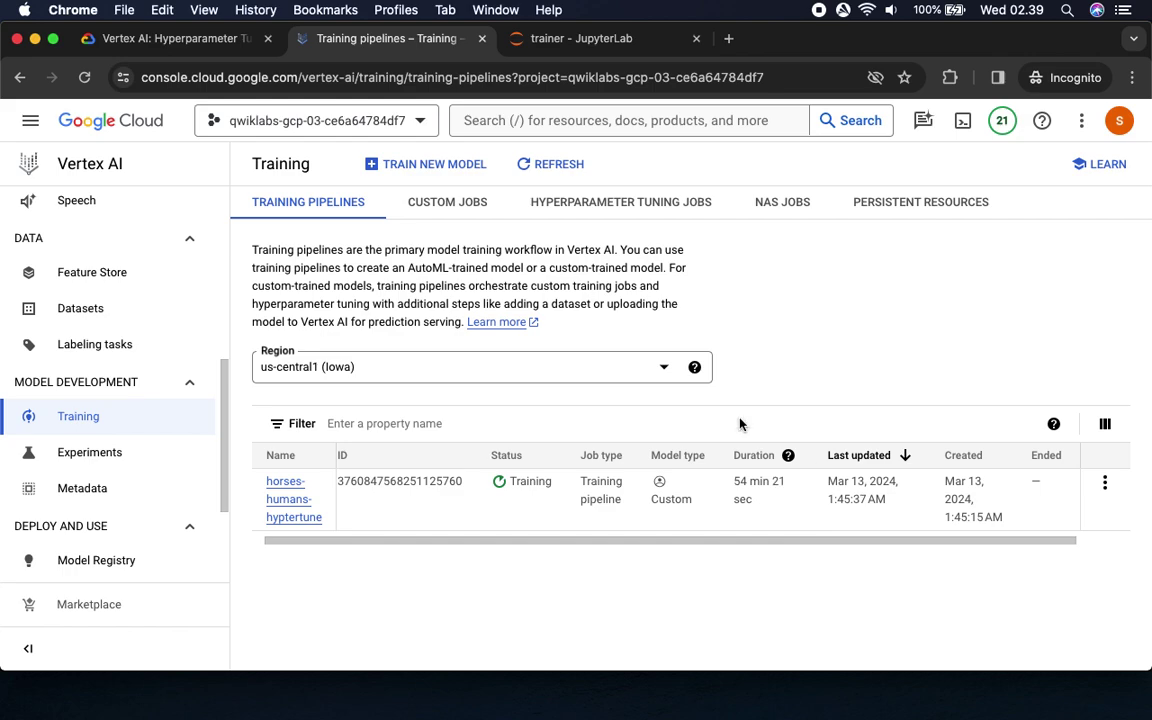
pyautogui.click(170, 38)
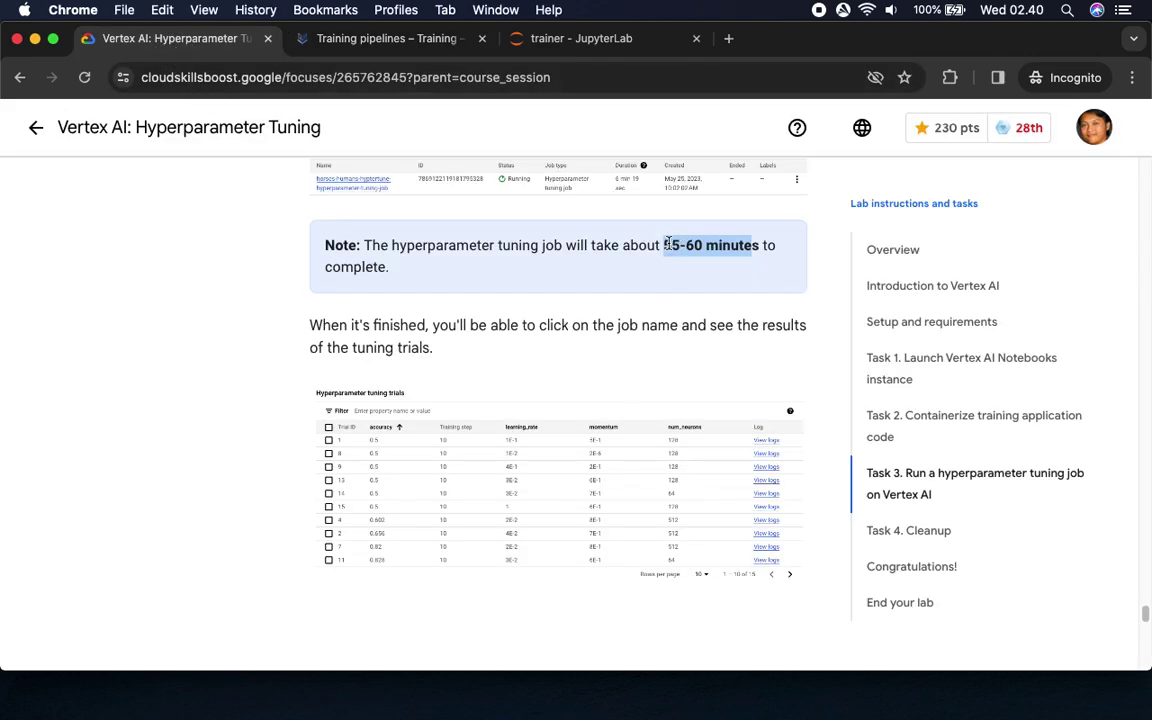
pyautogui.click(390, 38)
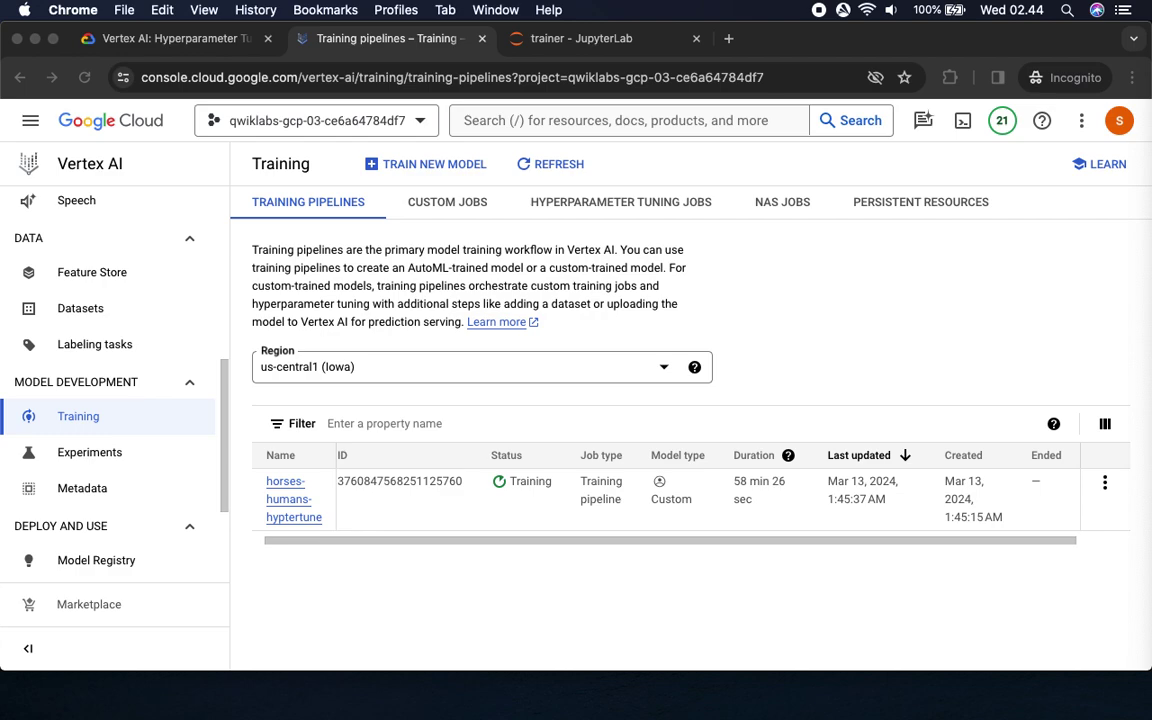
# Look through the custom jobs and hyperparameter tuning jobs to check the status of the horses-humans-hyptertune tuning job
pyautogui.click(430, 206)
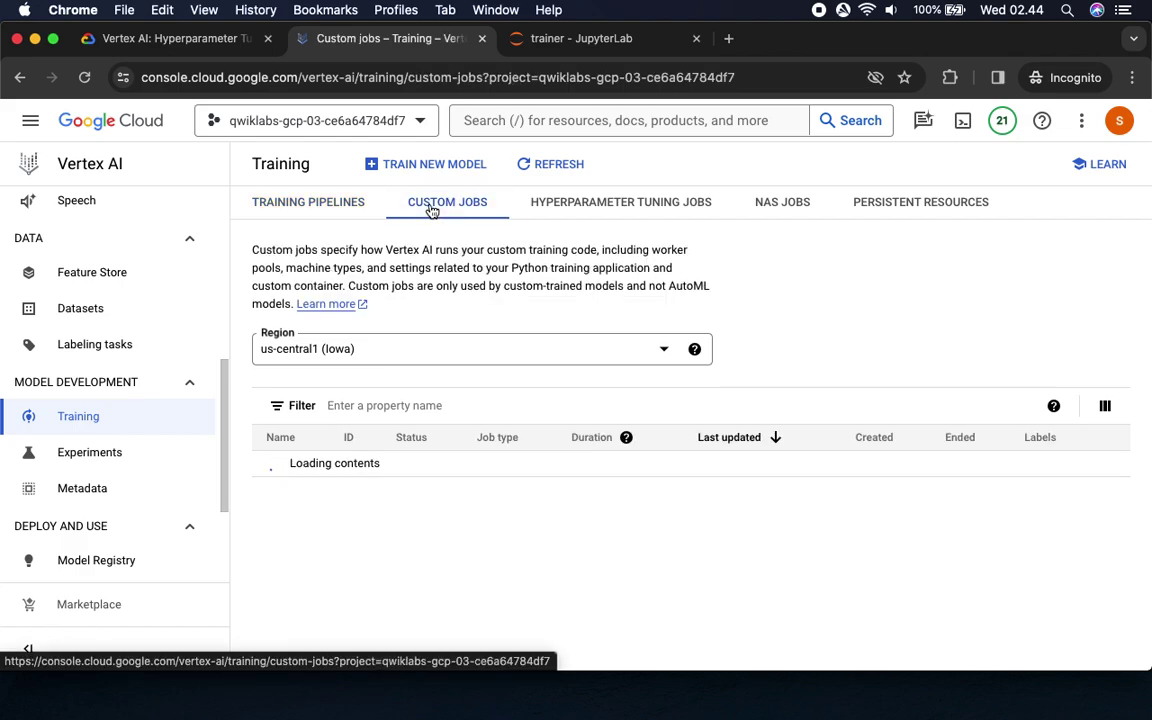
pyautogui.click(604, 220)
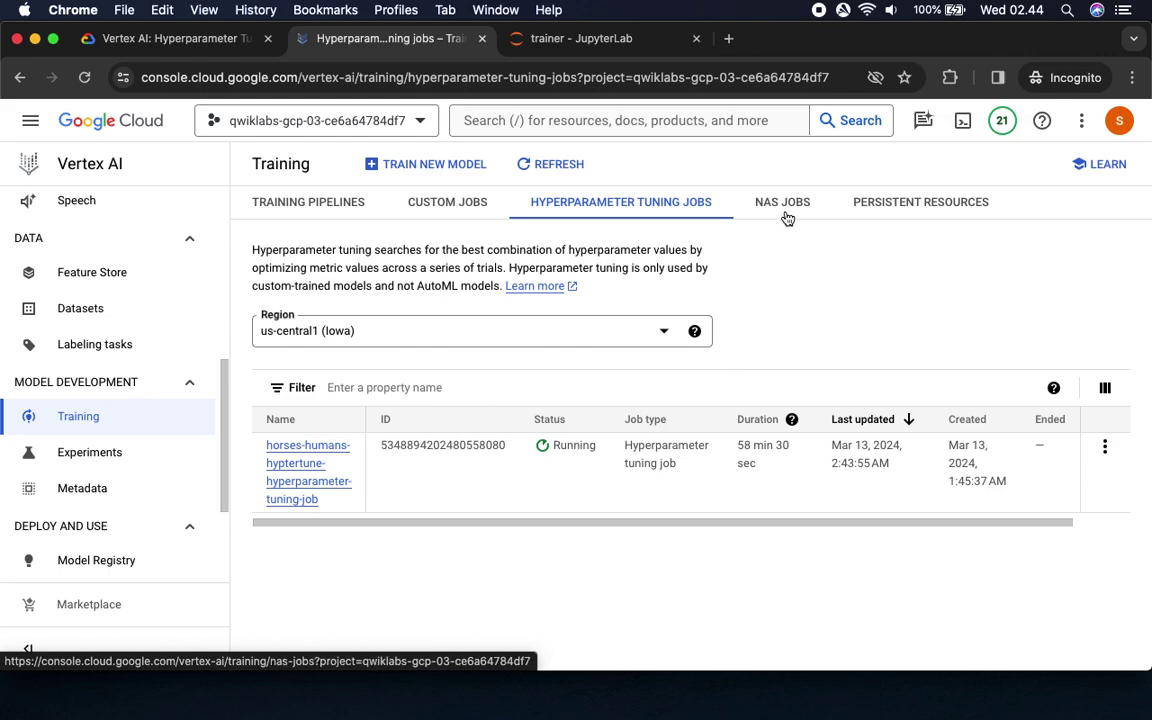
pyautogui.click(308, 201)
pyautogui.click(640, 203)
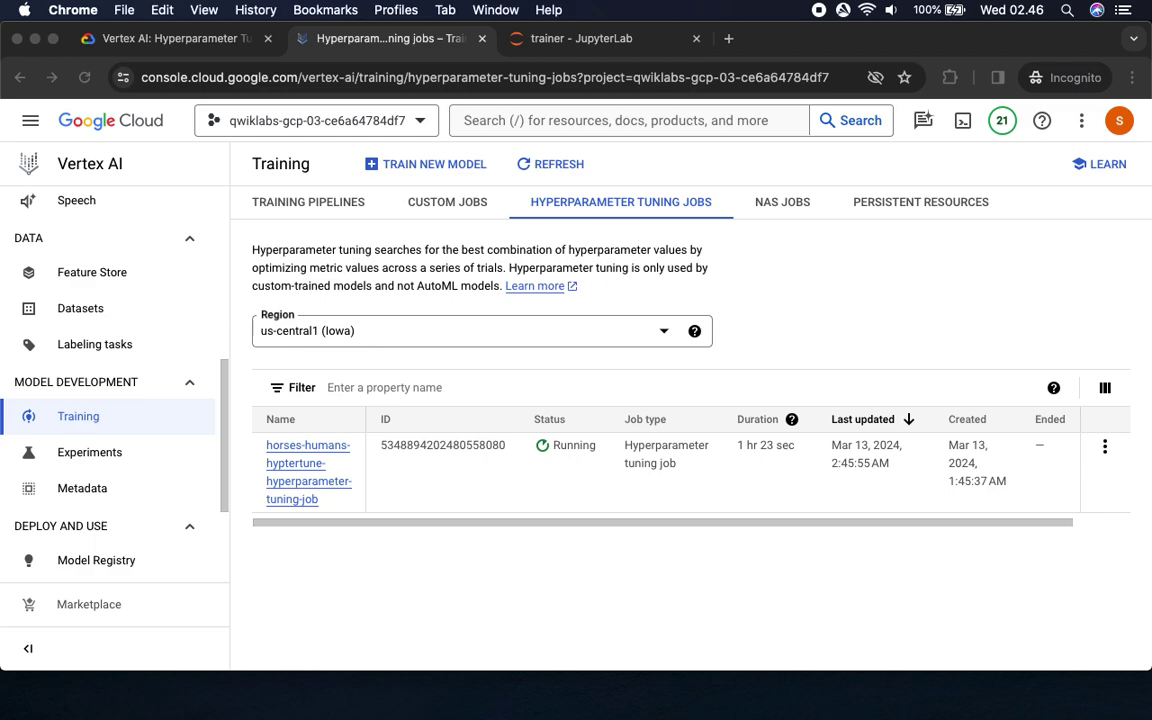
pyautogui.click(760, 451)
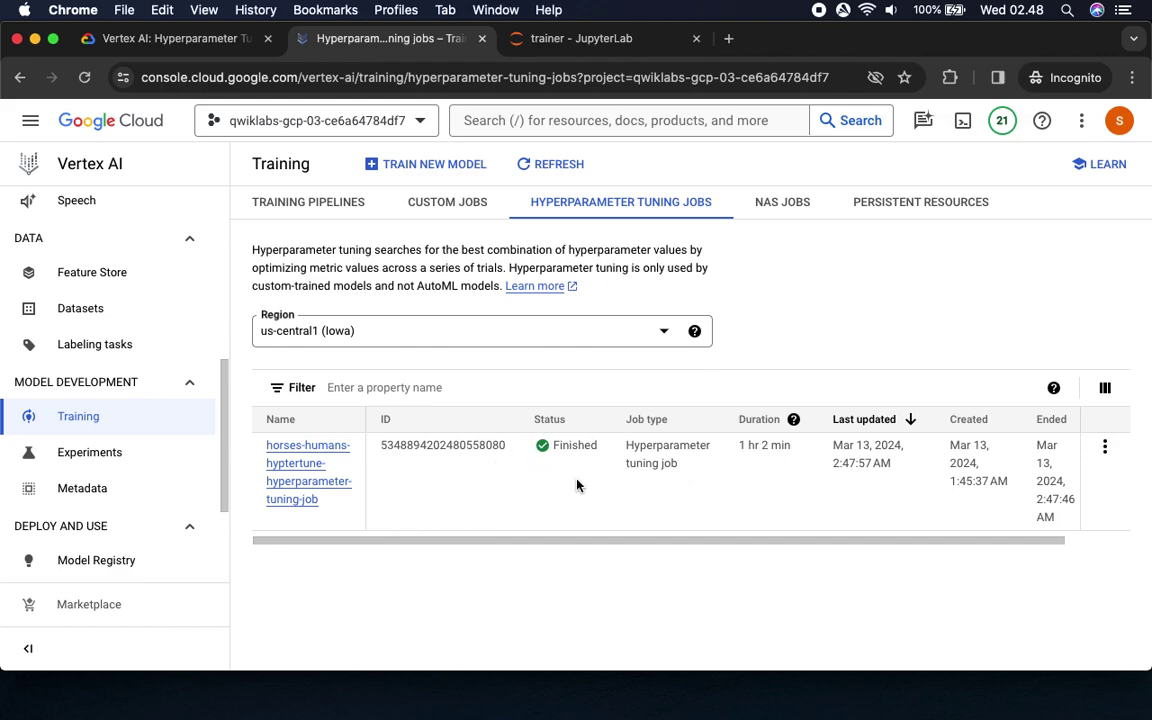
# Open the details of horses-humans-hyptertune-hyperparameter-tuning-job and compare its tuning trials with the lab's example results
pyautogui.click(122, 40)
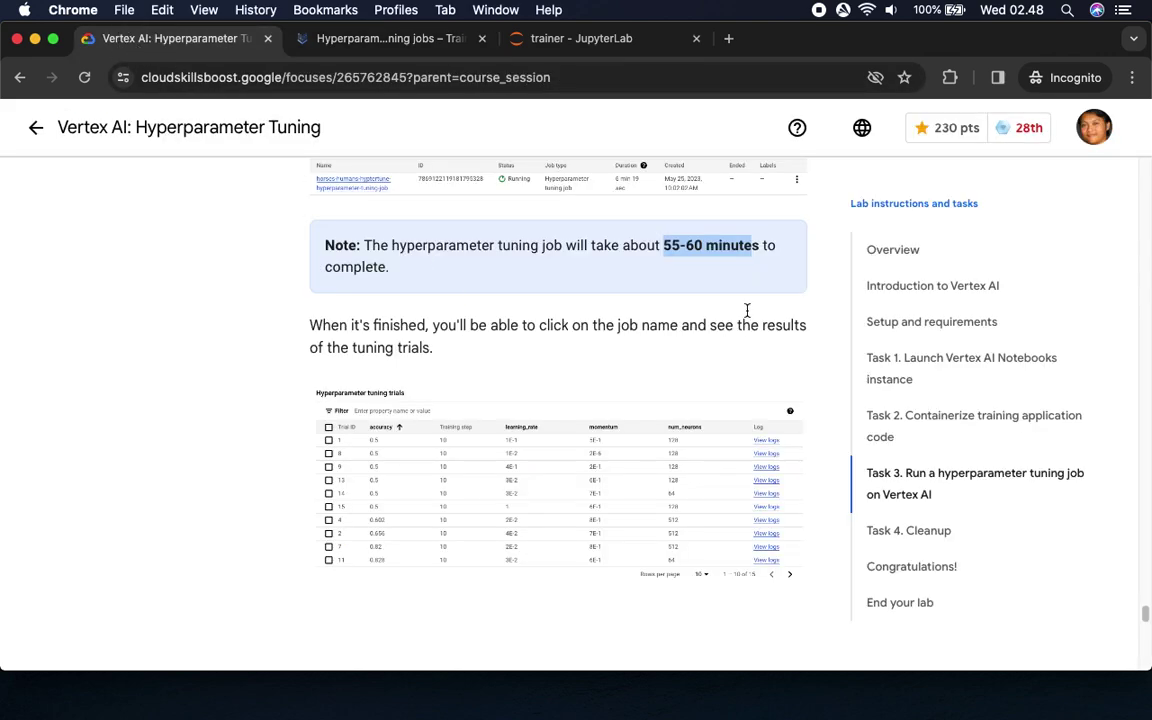
pyautogui.click(399, 37)
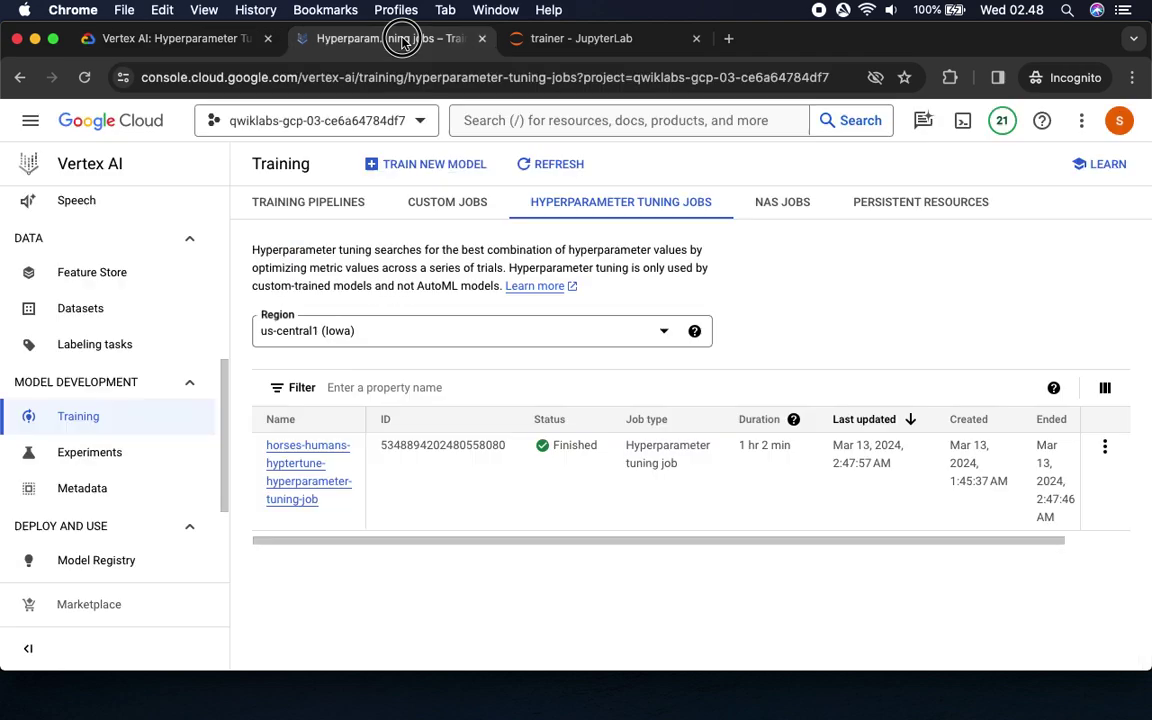
pyautogui.click(316, 452)
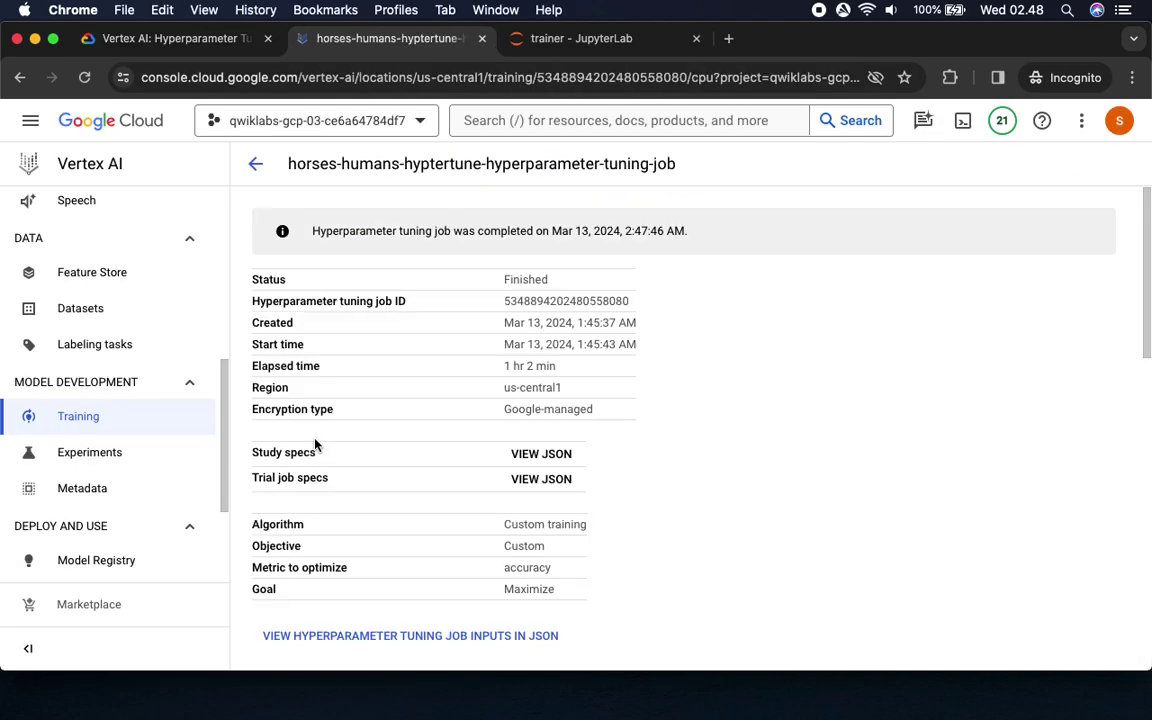
pyautogui.scroll(-5, 548, 482)
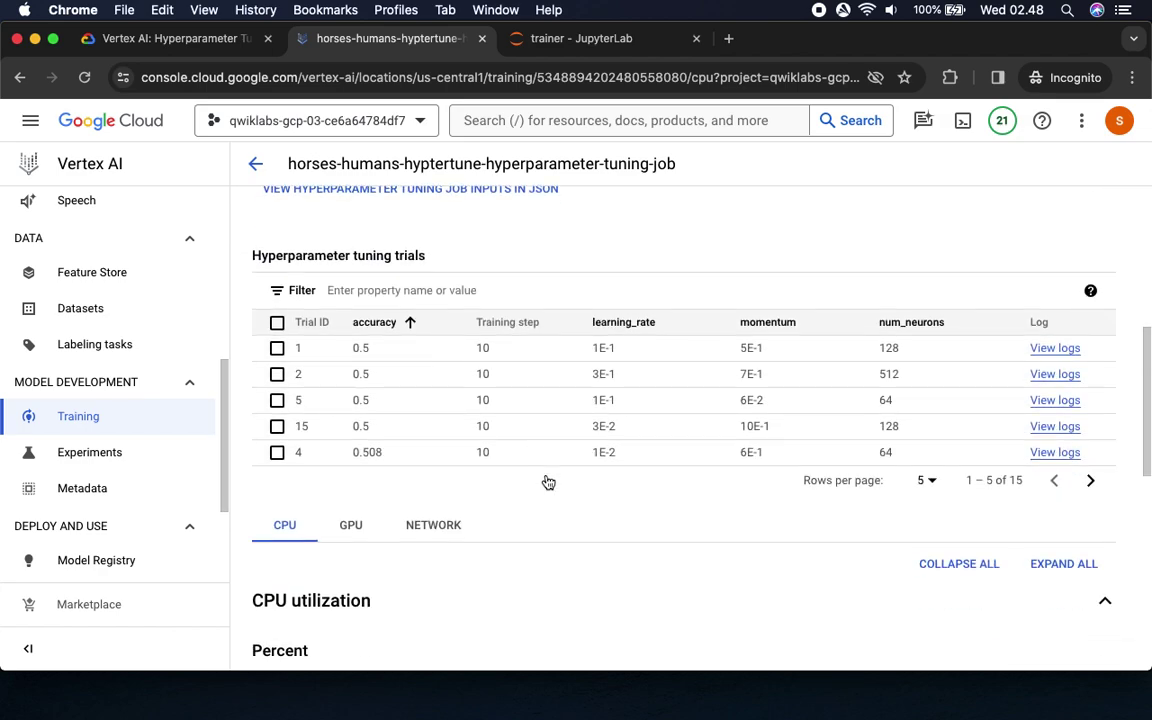
pyautogui.click(155, 40)
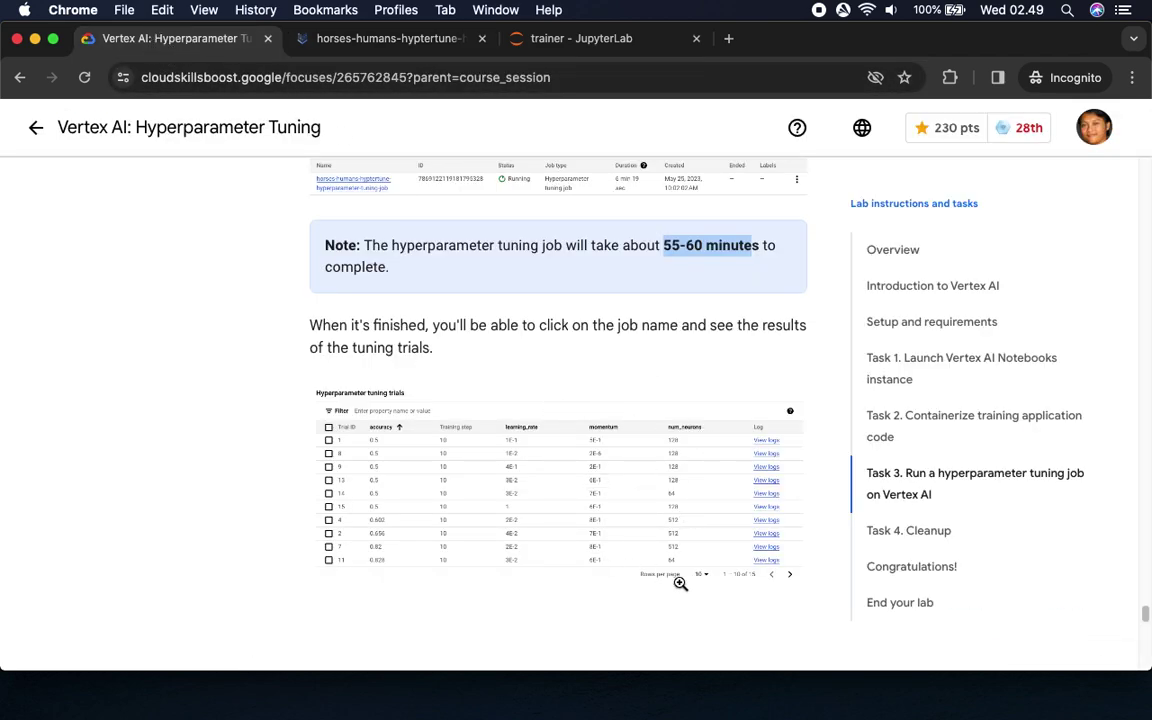
# Read the lab's Task 4 Cleanup, Congratulations and End your lab sections
pyautogui.scroll(-5, 681, 581)
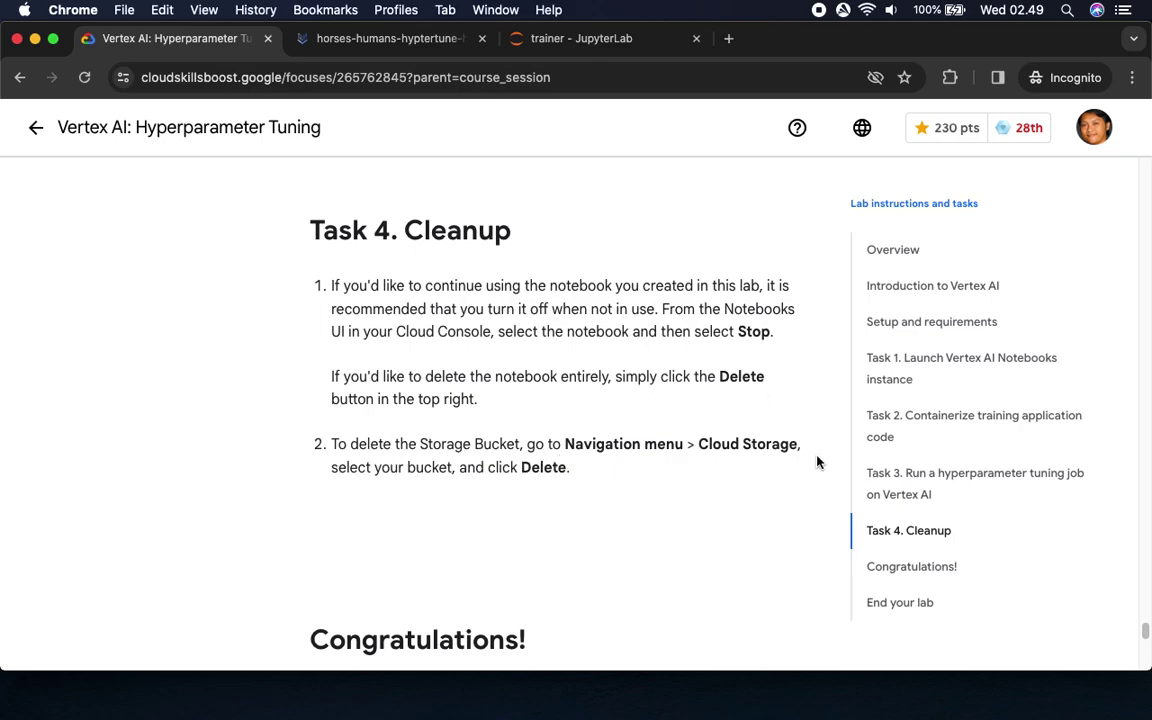
pyautogui.scroll(-2, 526, 555)
pyautogui.scroll(-8, 526, 555)
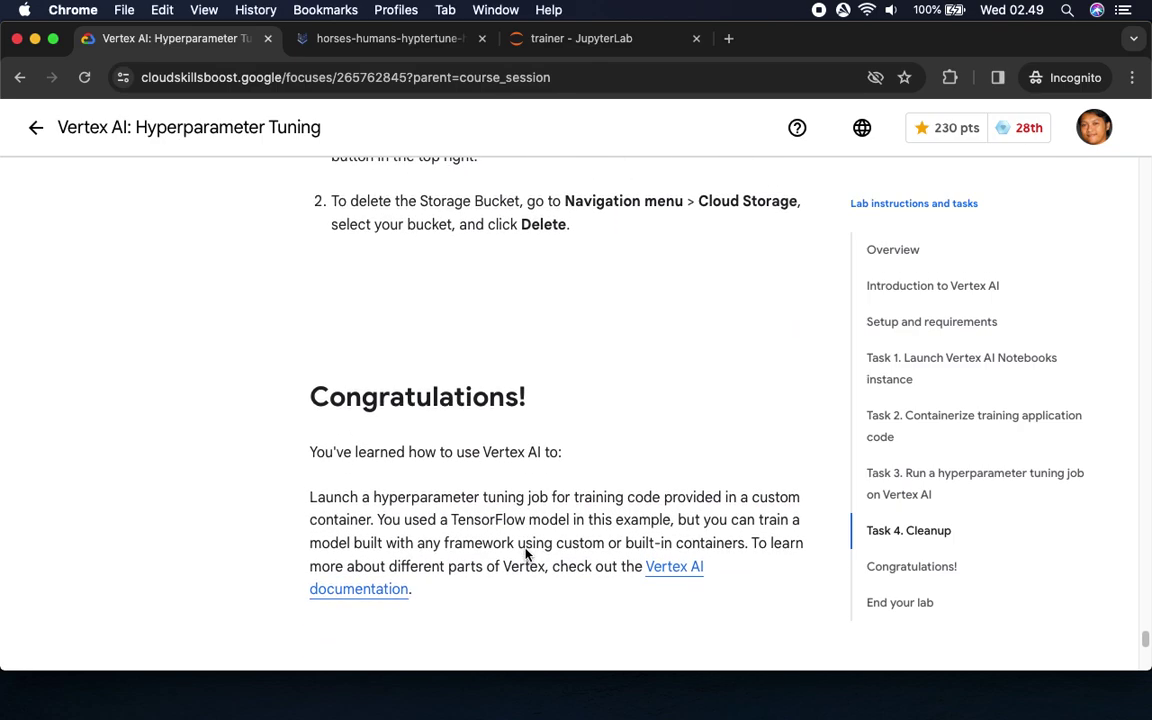
pyautogui.scroll(-6, 460, 497)
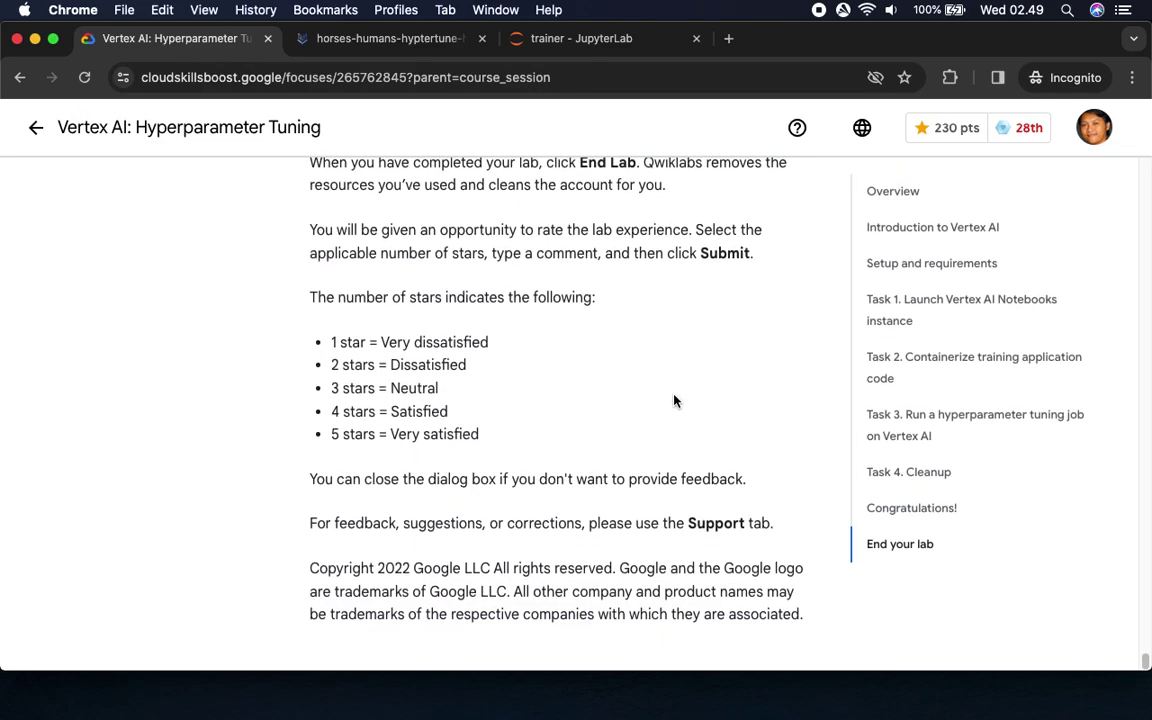
# End the Vertex AI: Hyperparameter Tuning lab and submit a five-star rating without a comment
pyautogui.click(907, 196)
pyautogui.click(80, 232)
pyautogui.click(753, 446)
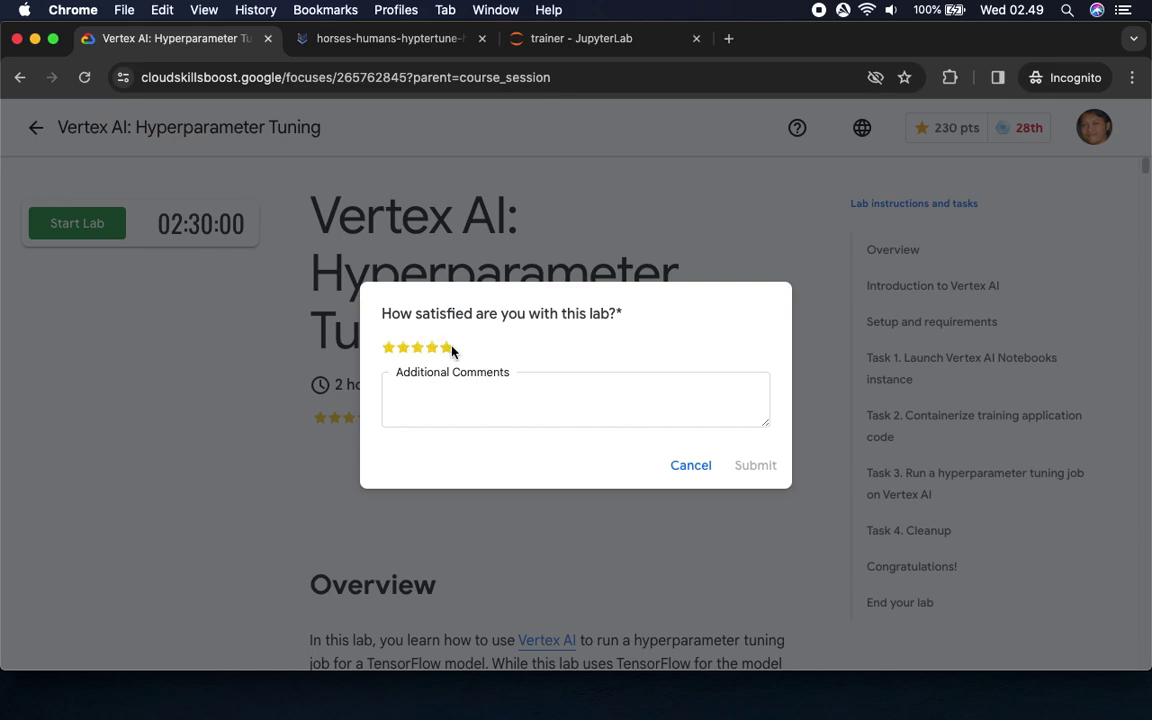
pyautogui.click(449, 348)
pyautogui.click(762, 467)
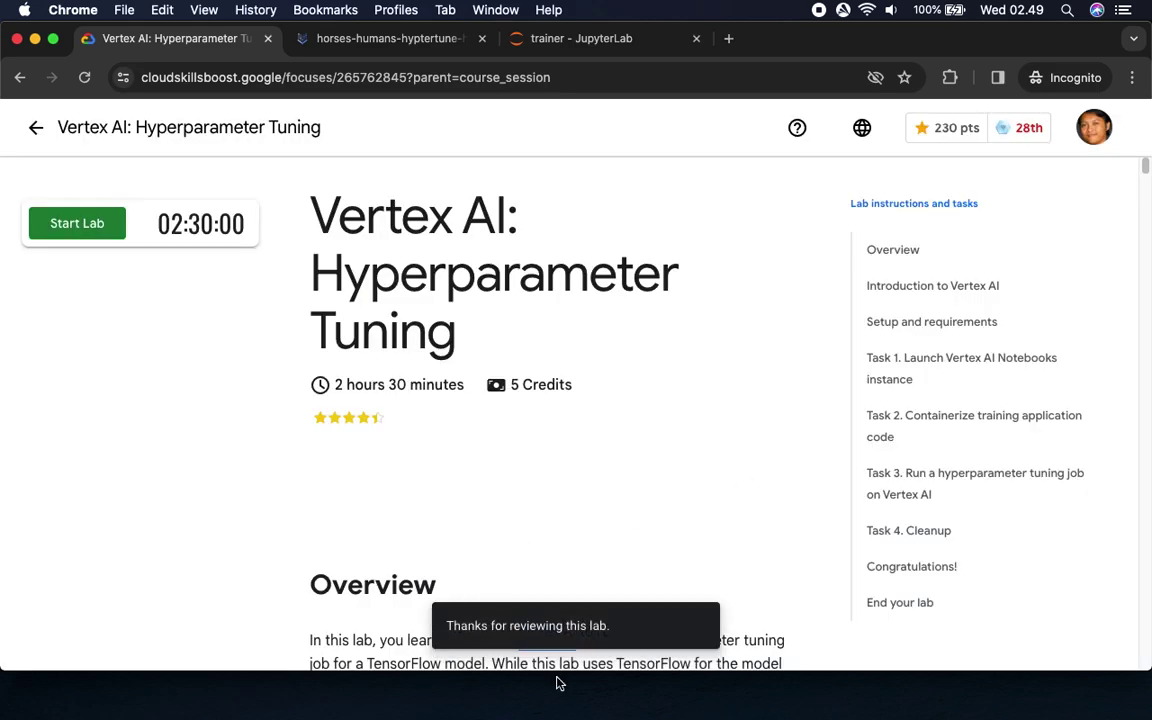